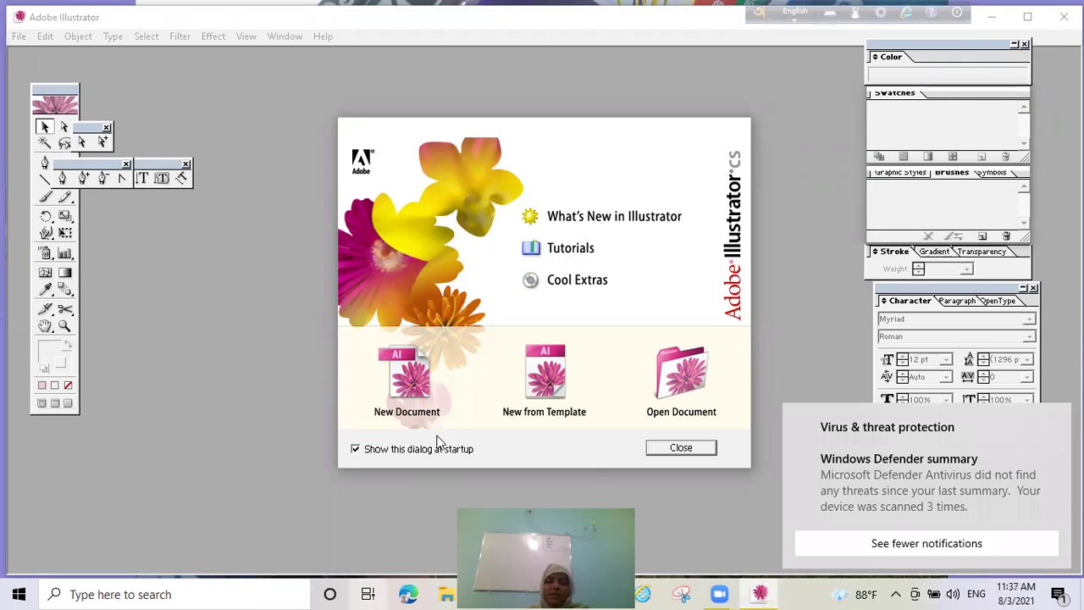
Step: Dismiss the welcome dialog and close every floating palette and torn-off tool group, keeping only the main toolbox
click(675, 452)
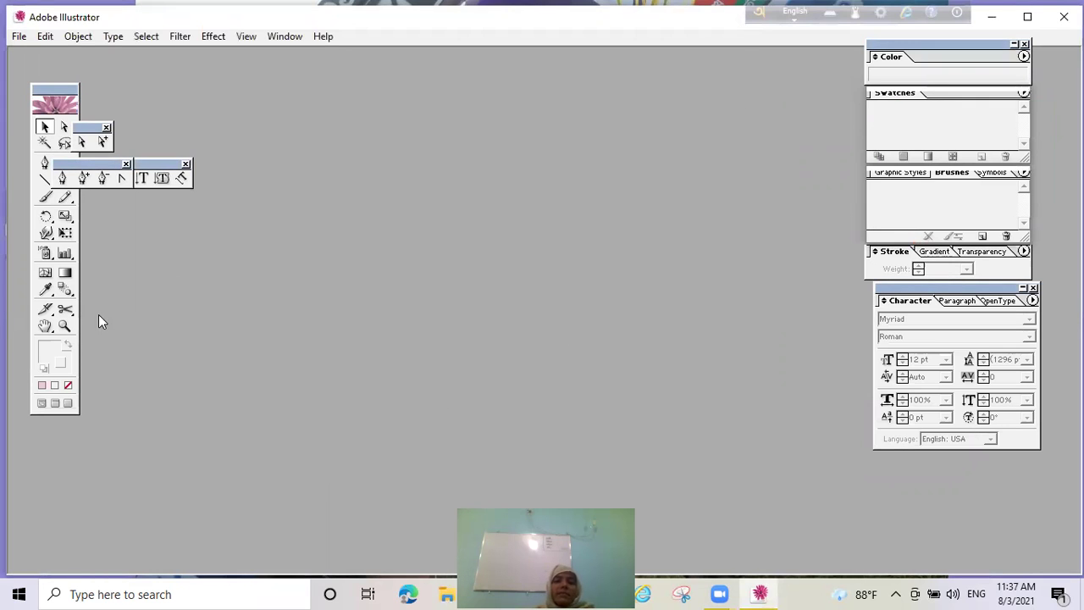
click(1032, 289)
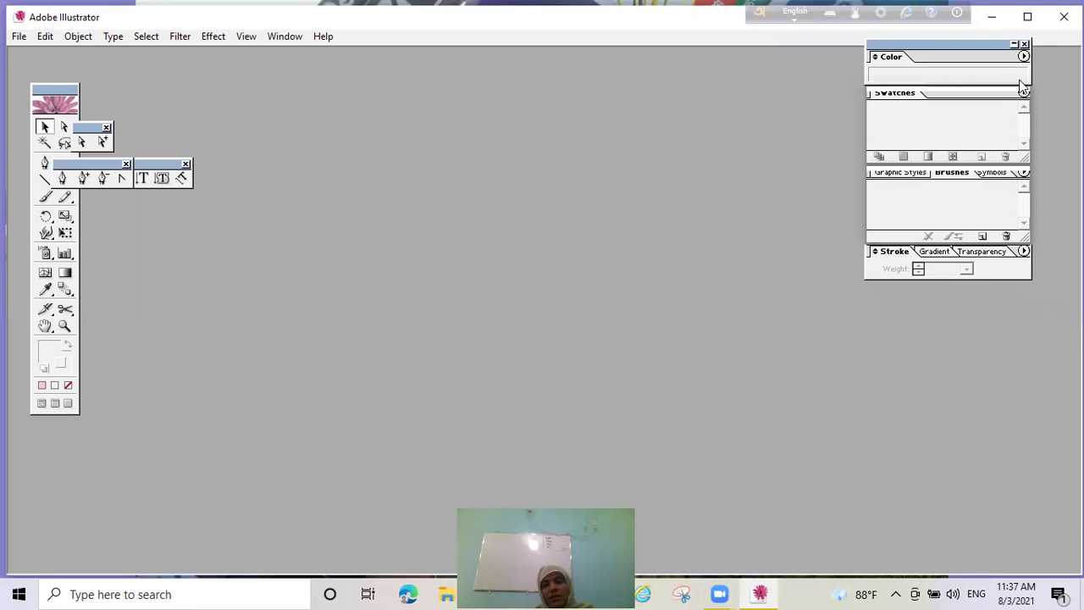
click(1026, 43)
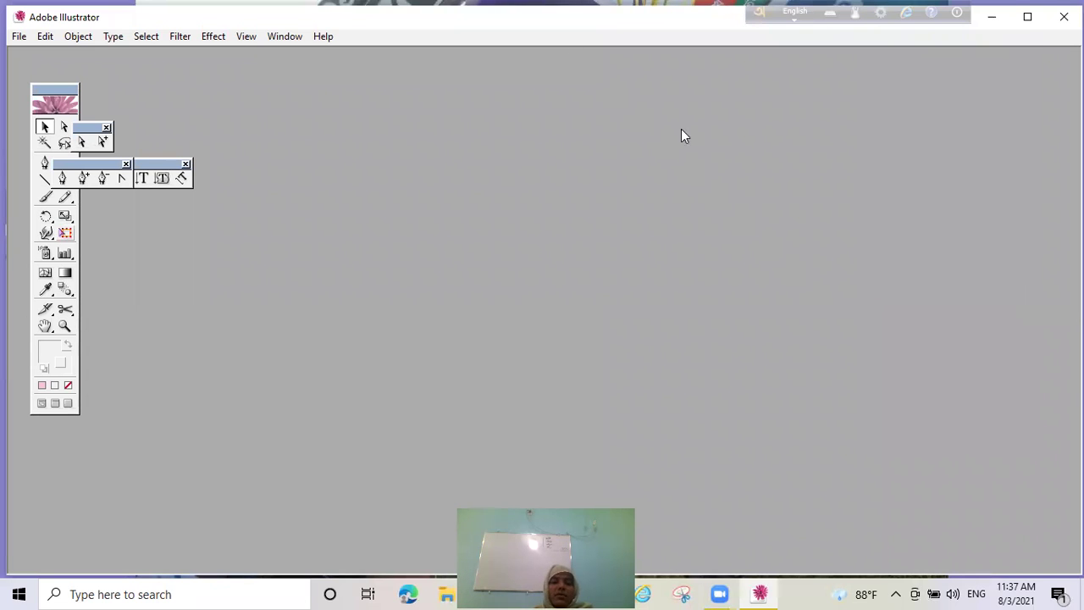
click(189, 163)
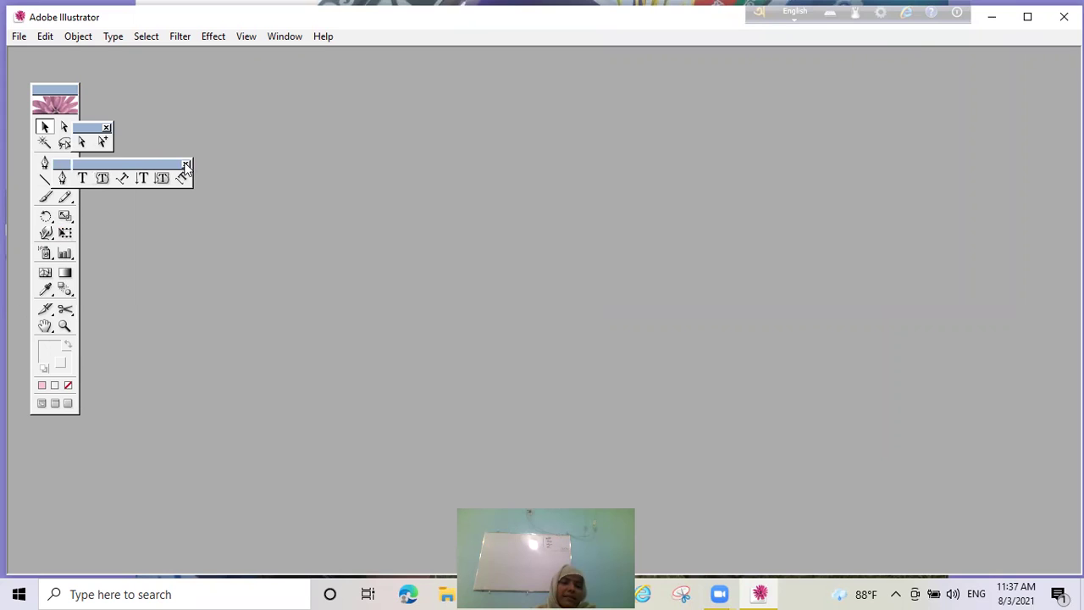
click(185, 163)
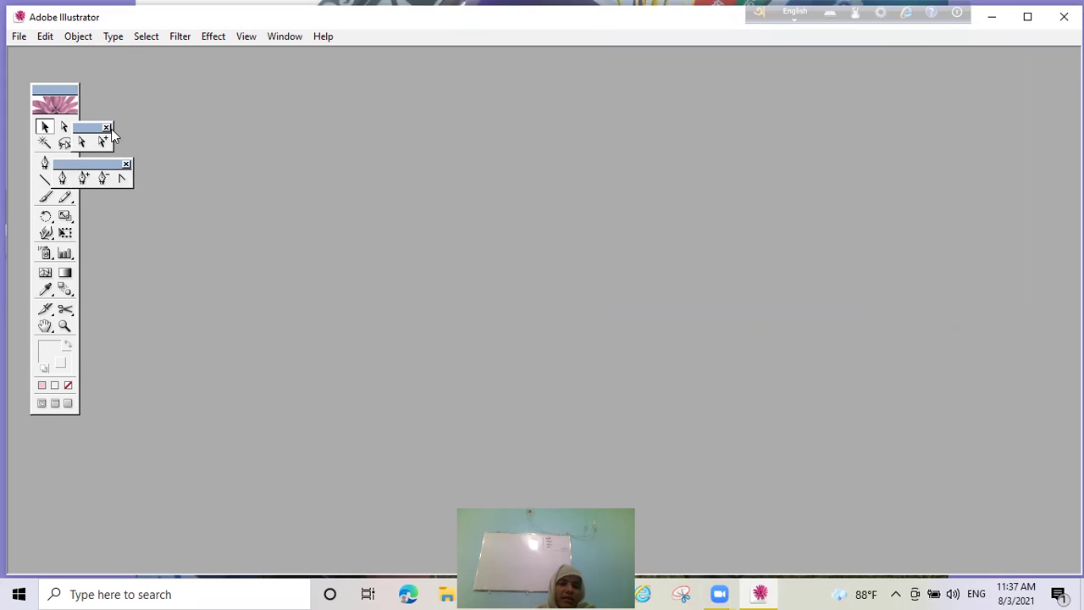
click(107, 128)
click(126, 163)
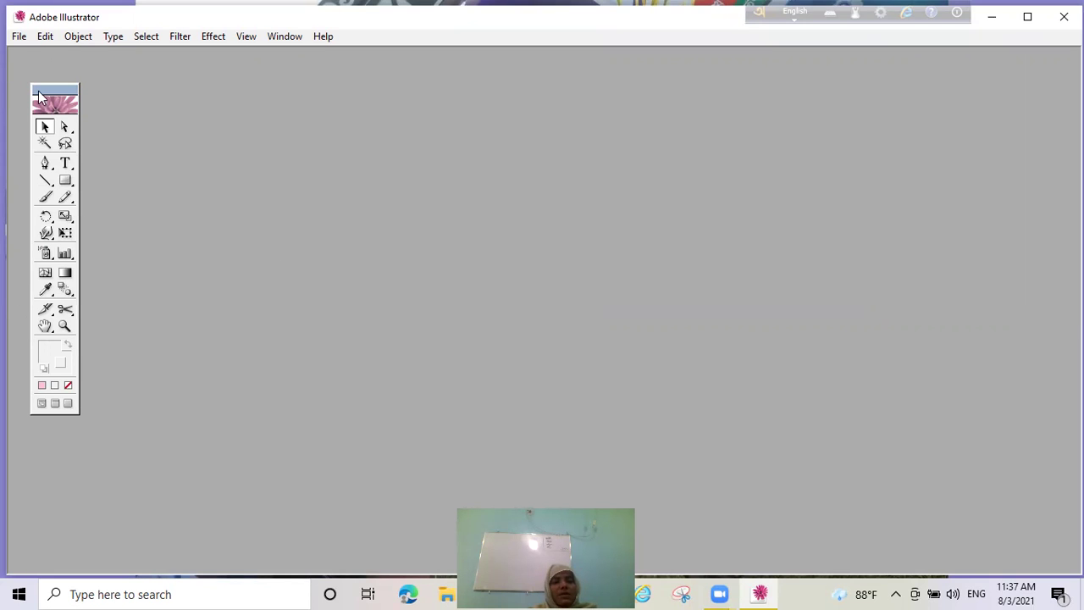
Step: Create a new Legal-size portrait document, 8.5 by 14 in, in CMYK Color mode
click(19, 36)
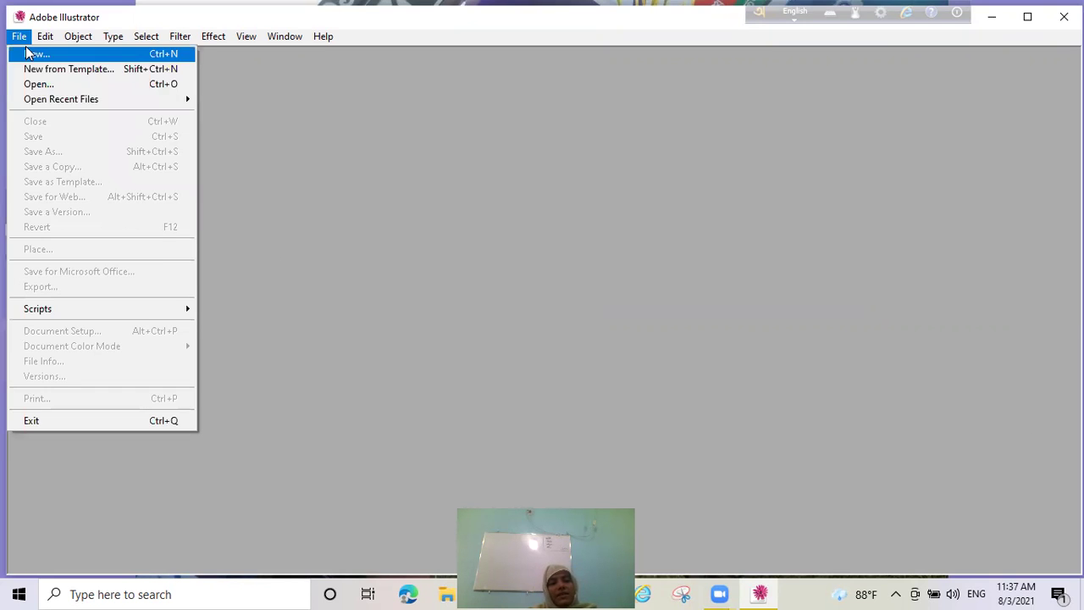
click(30, 53)
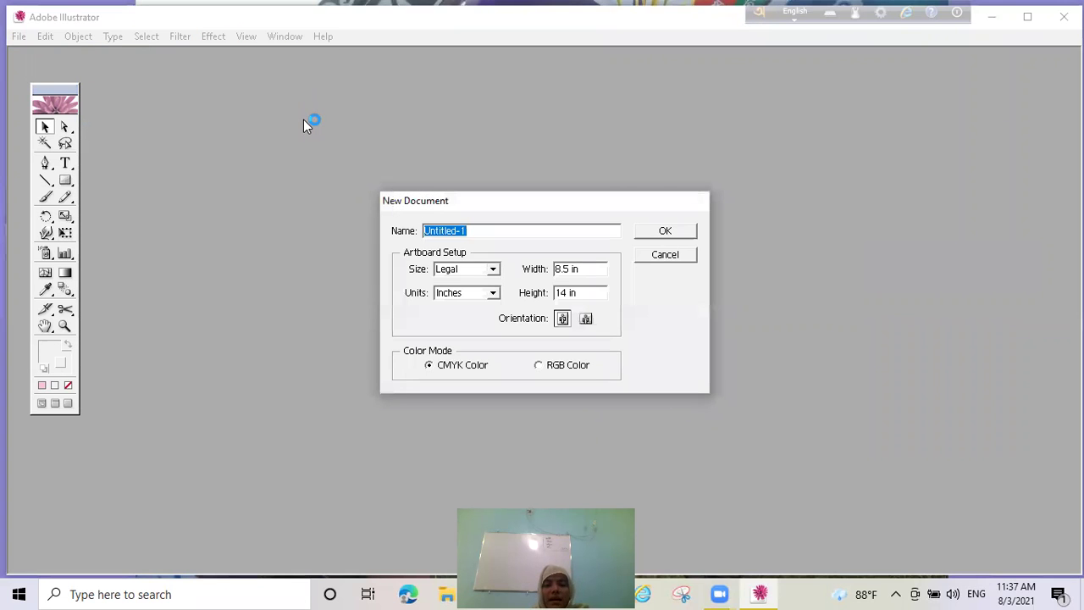
click(665, 230)
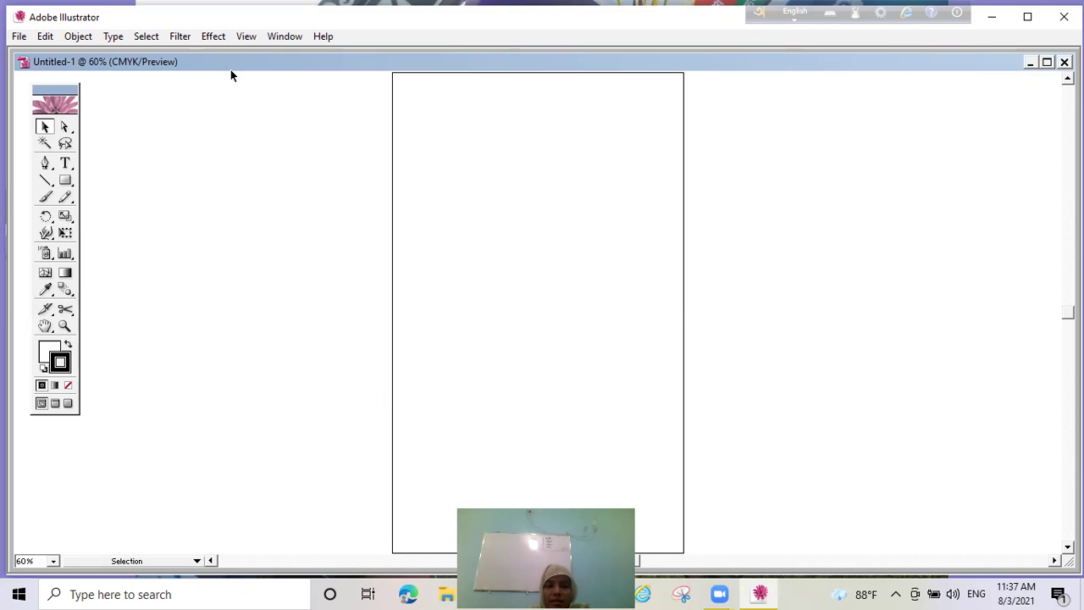
Step: Show the Color, Layers and Character palettes together with the palettes grouped with them
click(284, 36)
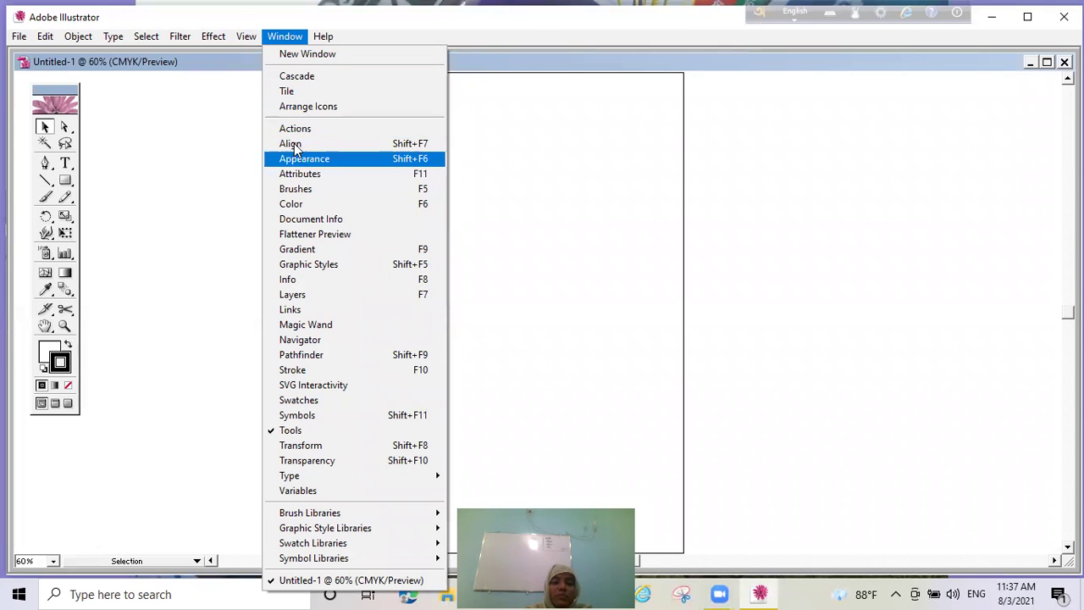
click(322, 203)
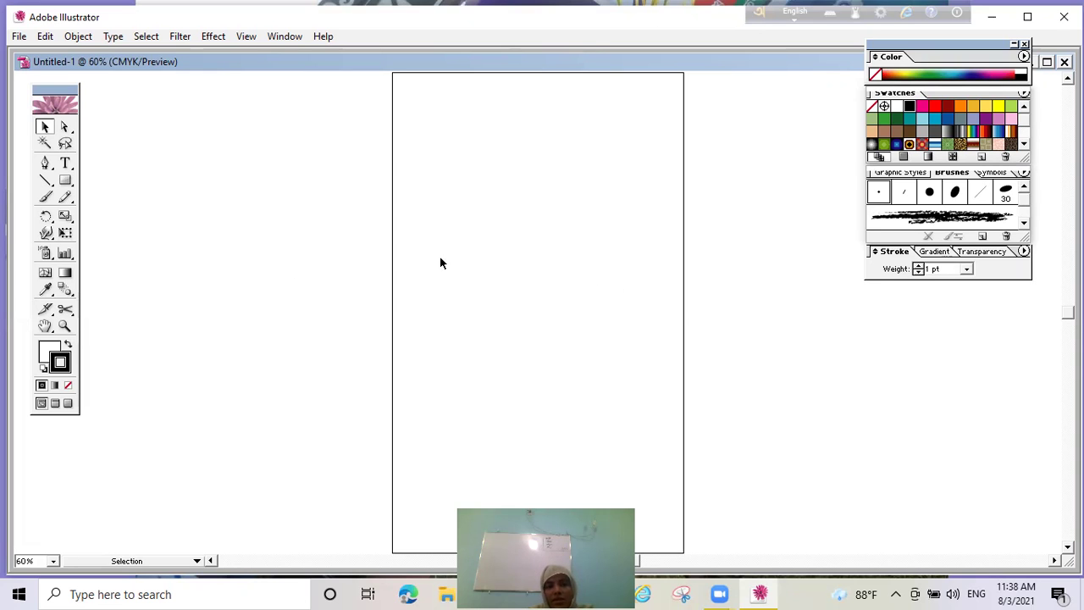
click(272, 37)
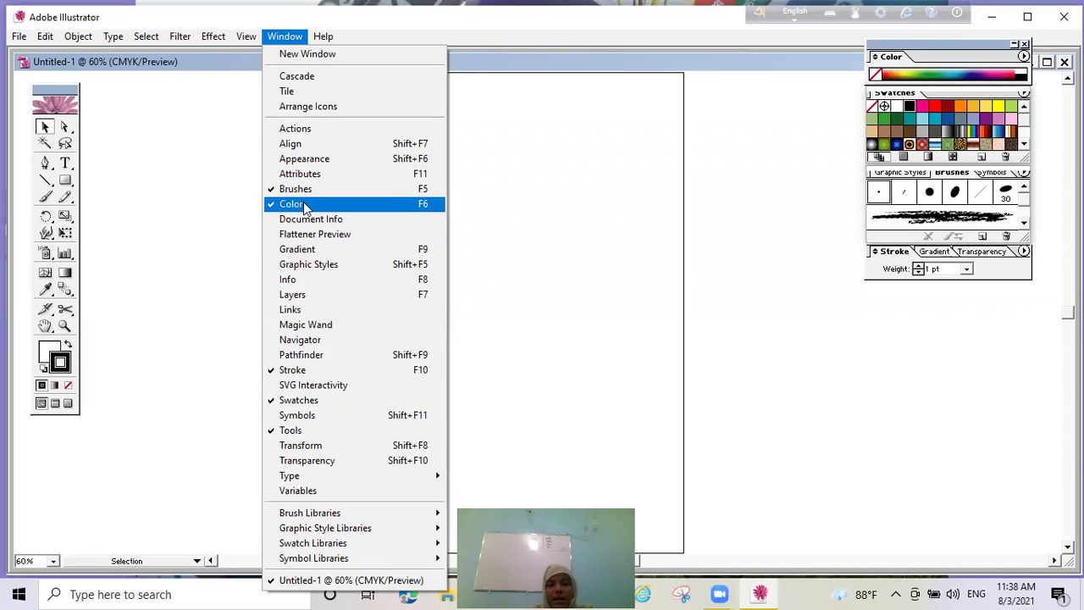
click(307, 294)
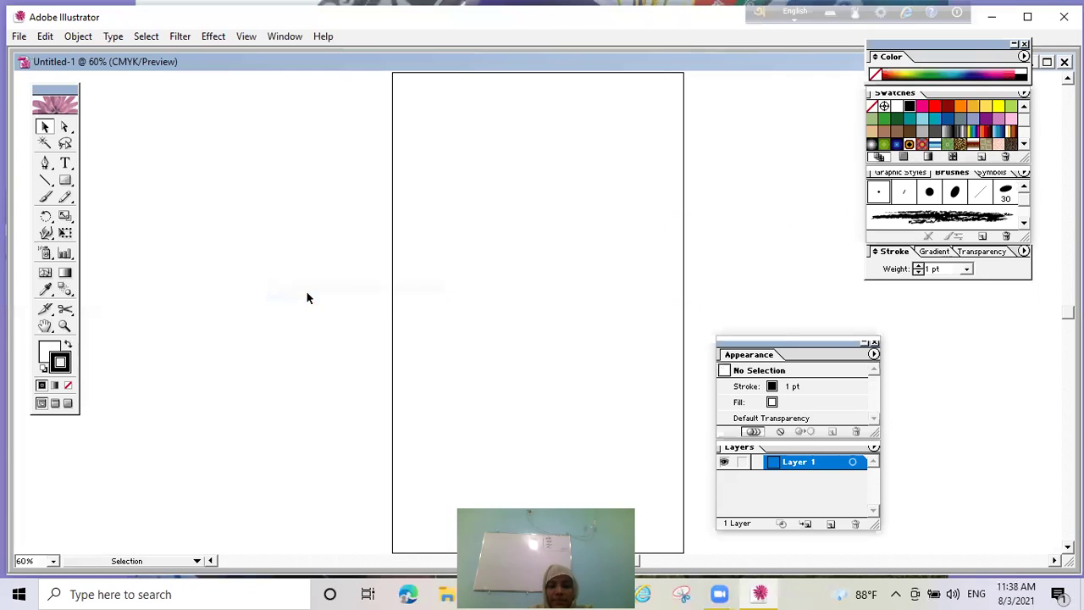
click(271, 39)
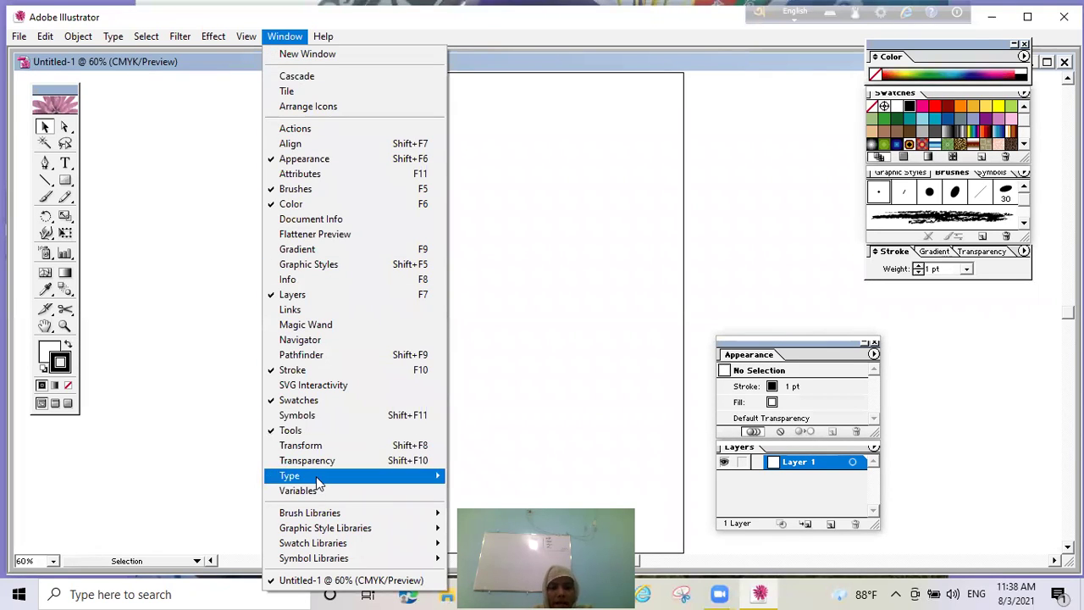
mouse_move(320, 481)
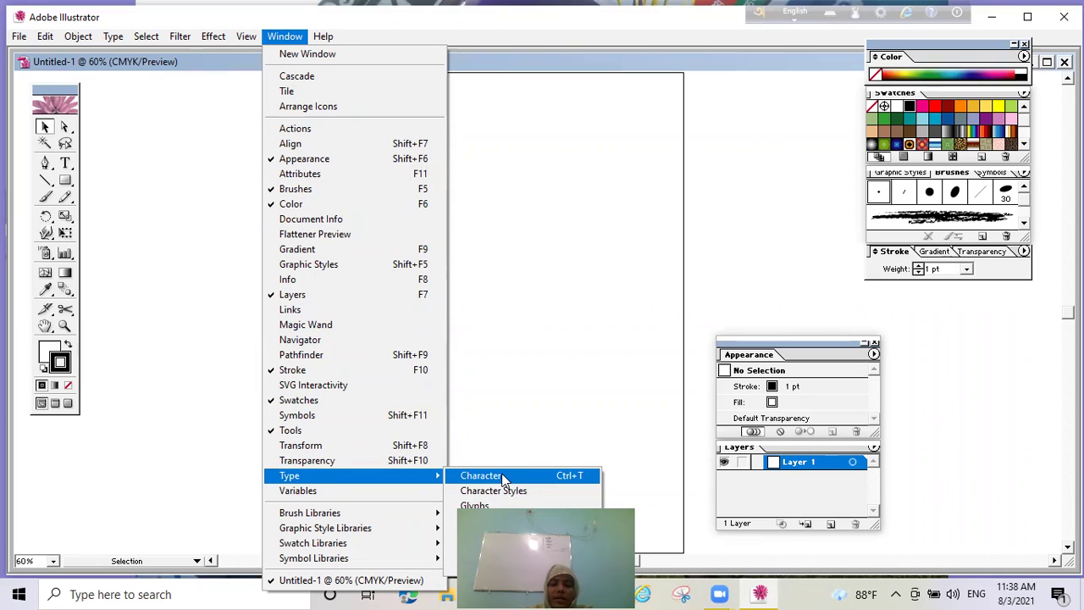
click(503, 477)
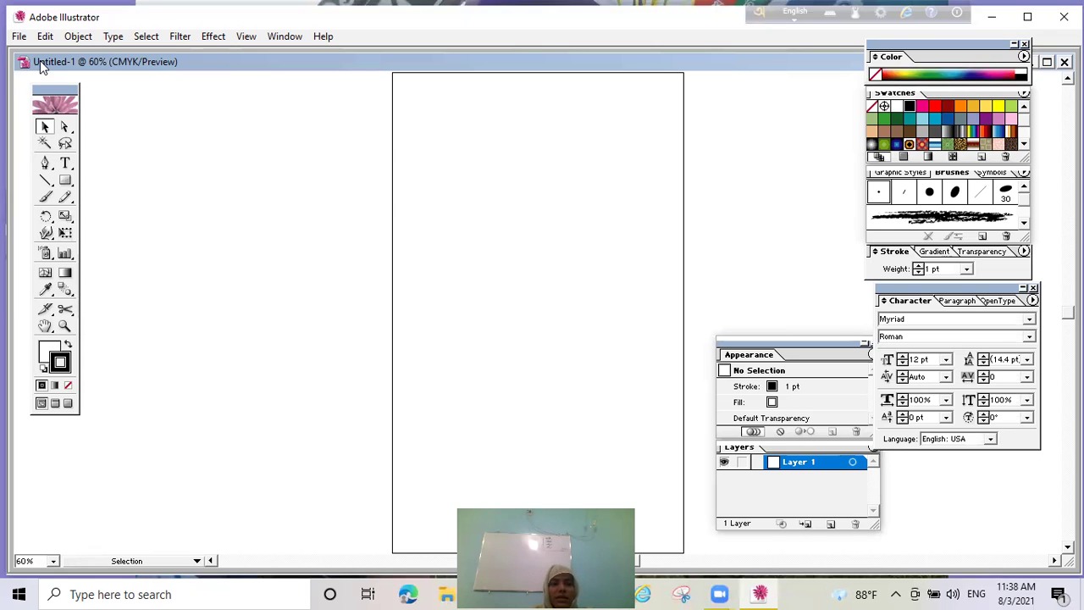
click(43, 38)
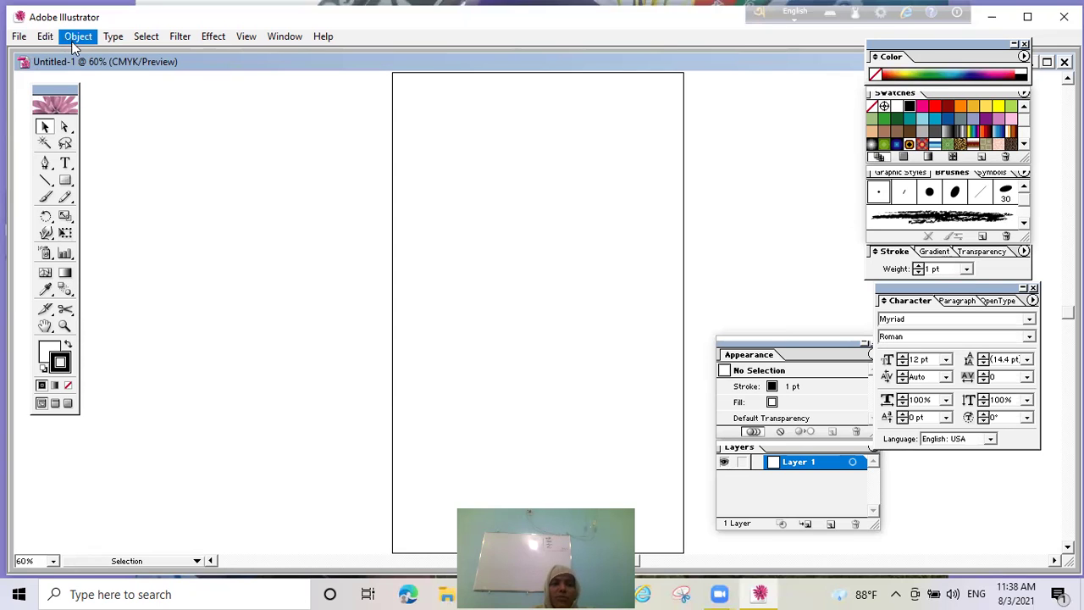
click(75, 138)
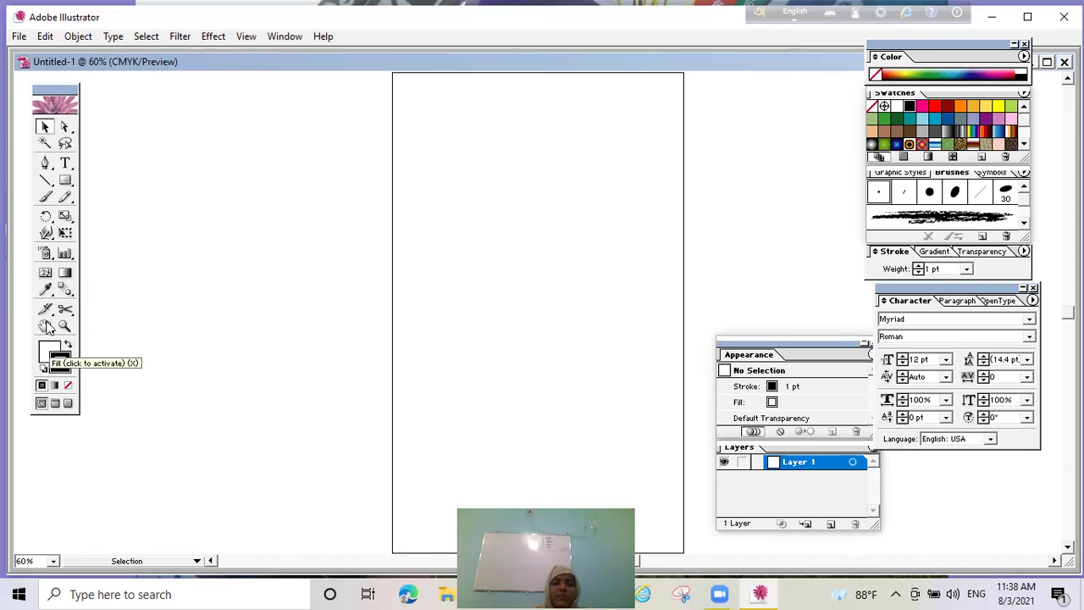
Step: Create a six-sided polygon with a radius of 0.6944 in on the blank area beside the artboard
click(73, 190)
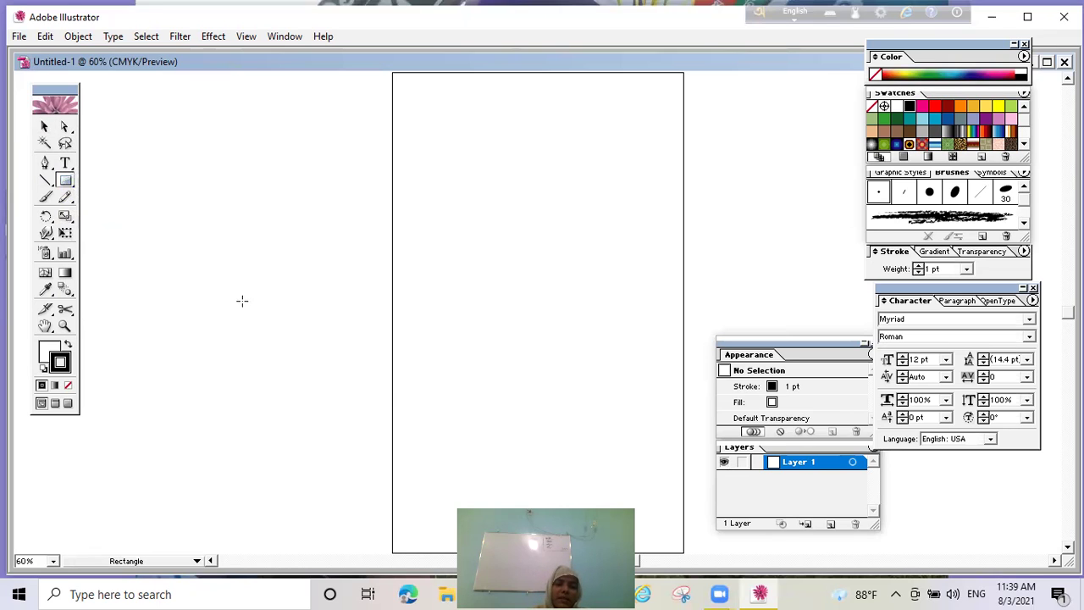
click(74, 191)
drag(76, 191, 101, 184)
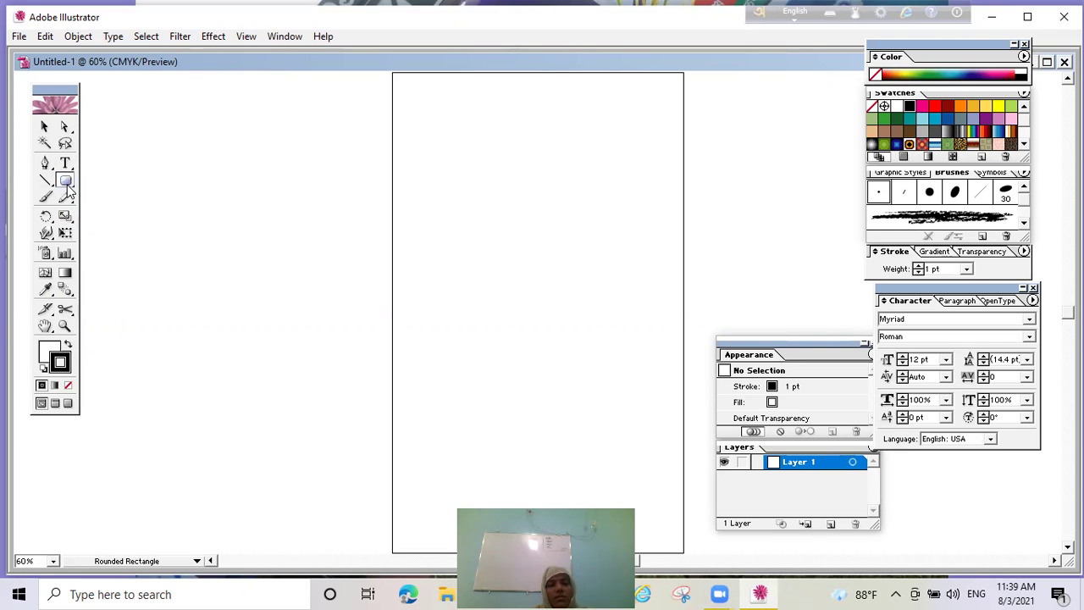
click(70, 195)
drag(74, 192, 140, 184)
click(141, 183)
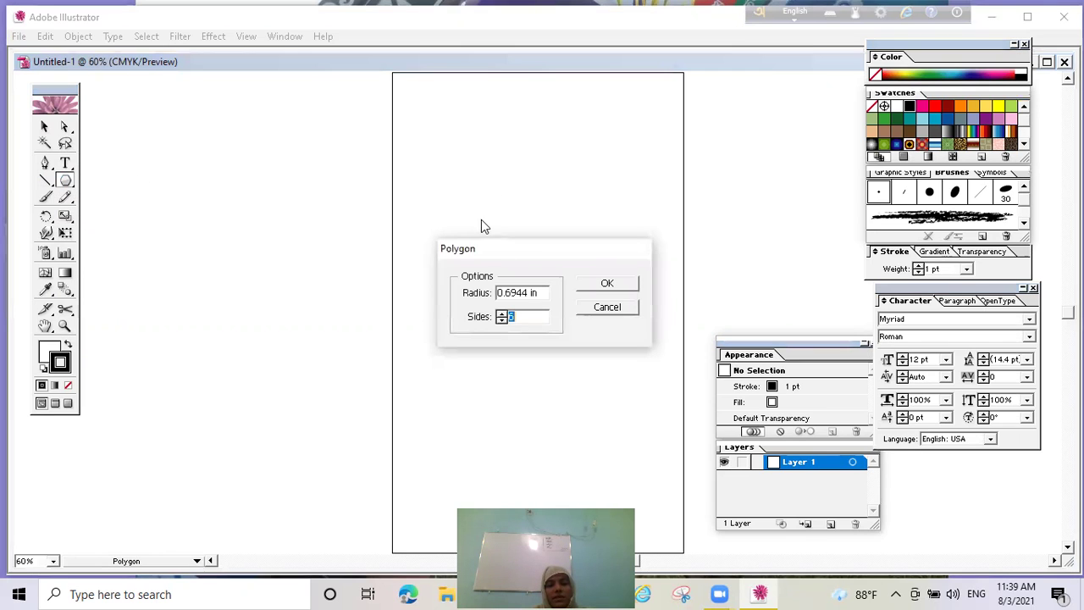
click(609, 283)
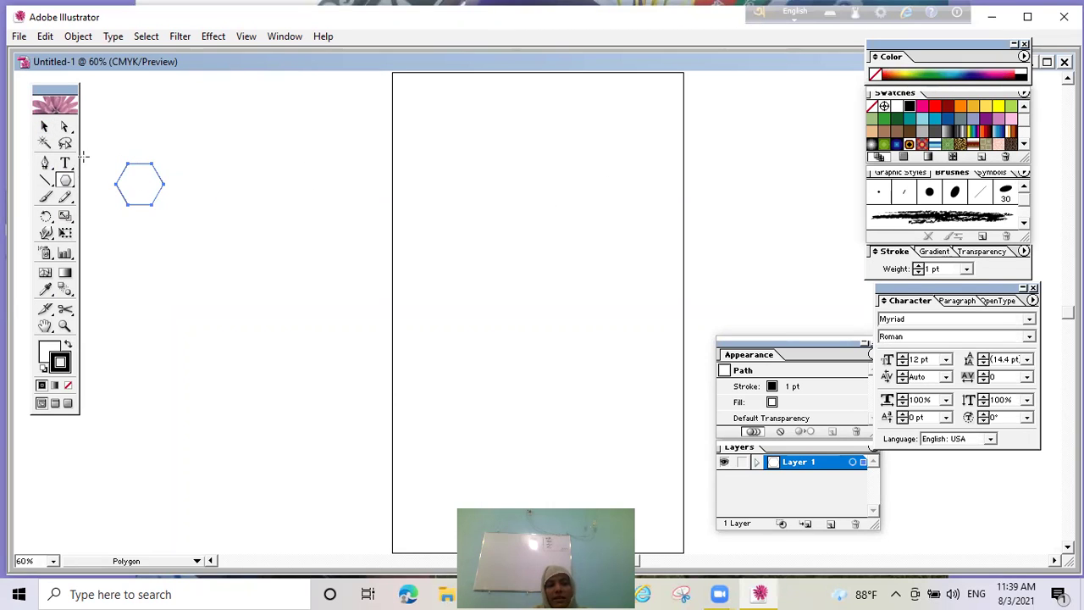
Step: Move the hexagon to the artboard's upper left area and enlarge it to roughly twice its width and height
click(45, 127)
drag(145, 166, 584, 142)
click(137, 176)
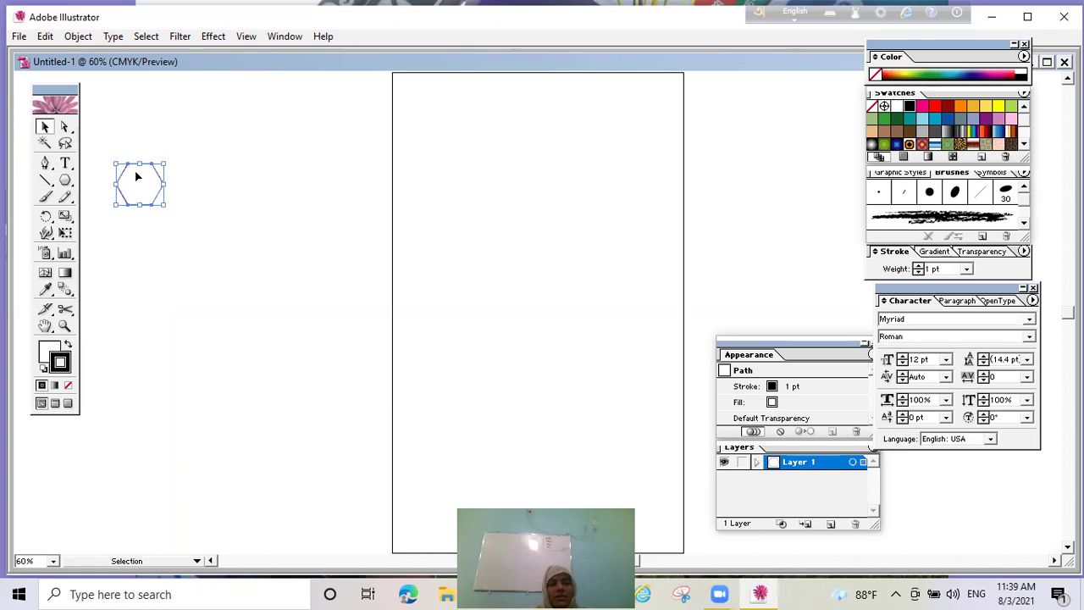
drag(133, 169, 430, 125)
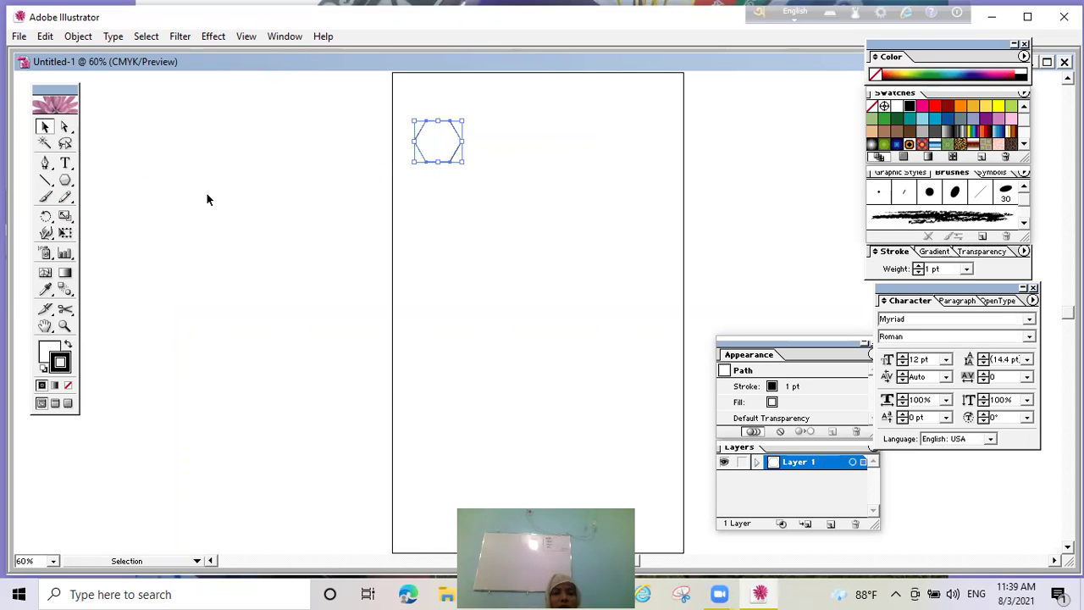
drag(463, 141, 522, 141)
drag(467, 161, 467, 229)
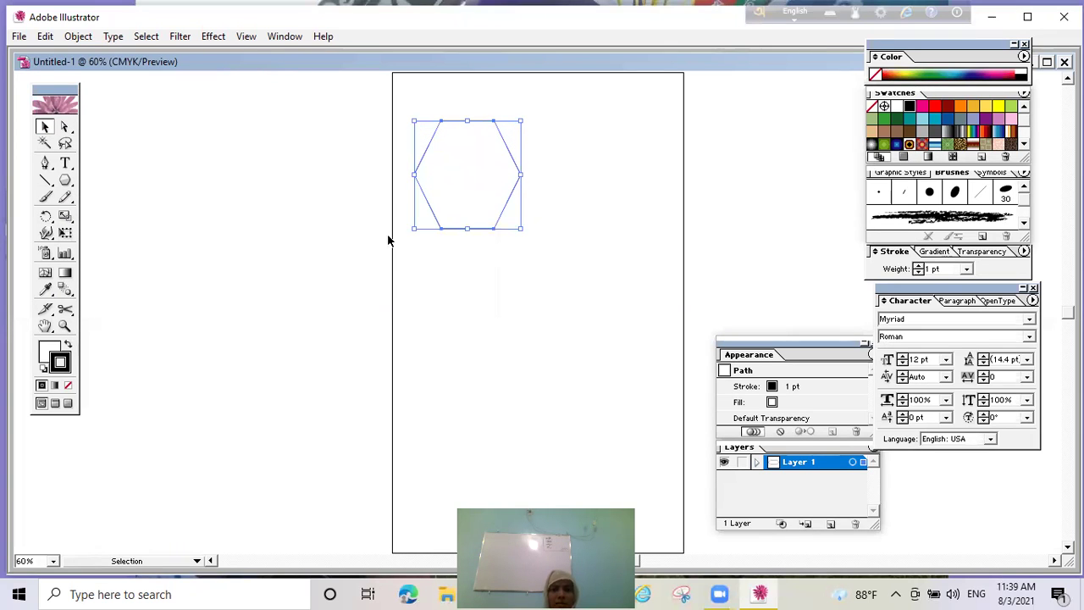
Step: Detach the shape tools as a floating group and create a 1.3889 by 1.3889 in rectangle beside the artboard
click(67, 182)
click(70, 189)
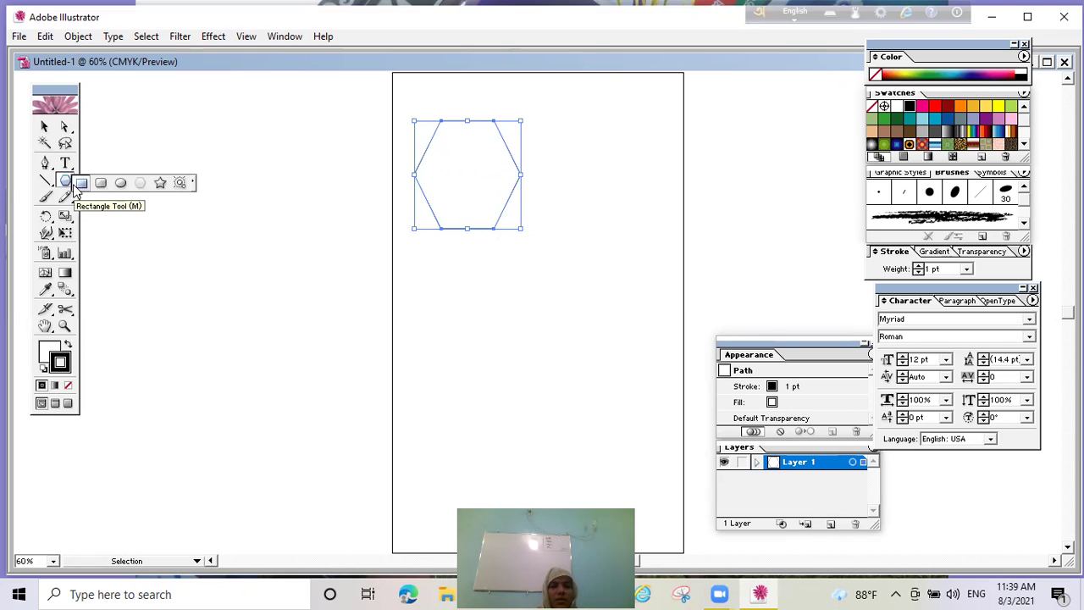
click(80, 186)
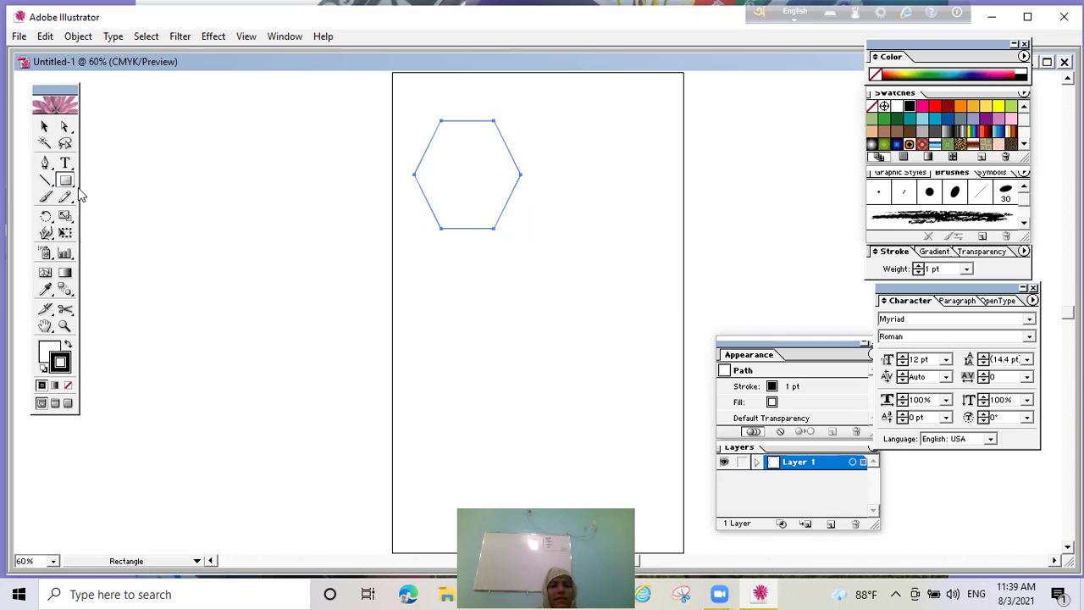
click(75, 193)
drag(75, 193, 196, 189)
click(197, 191)
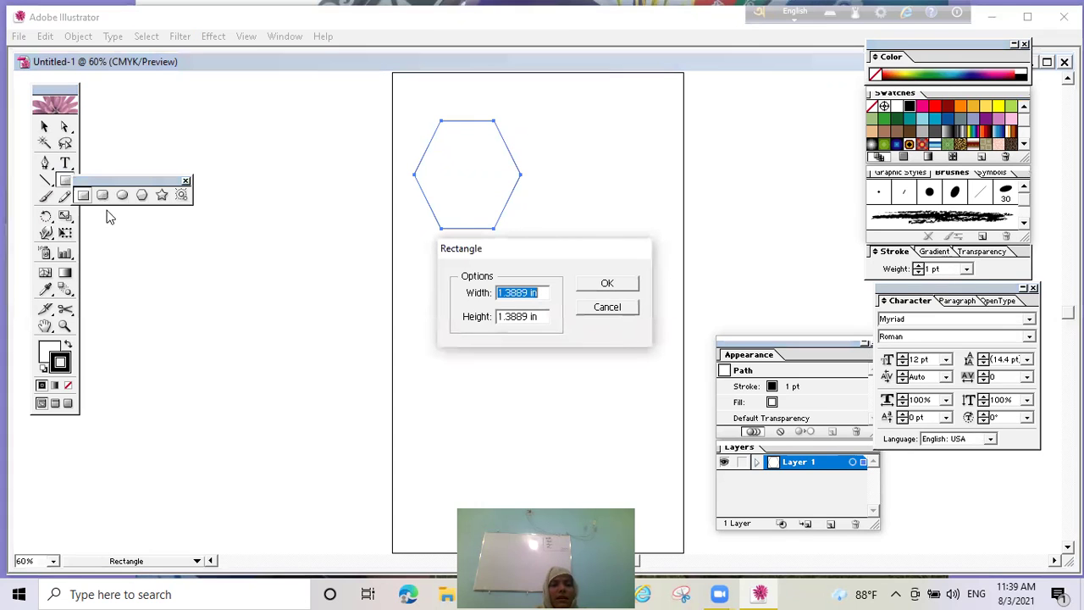
click(608, 283)
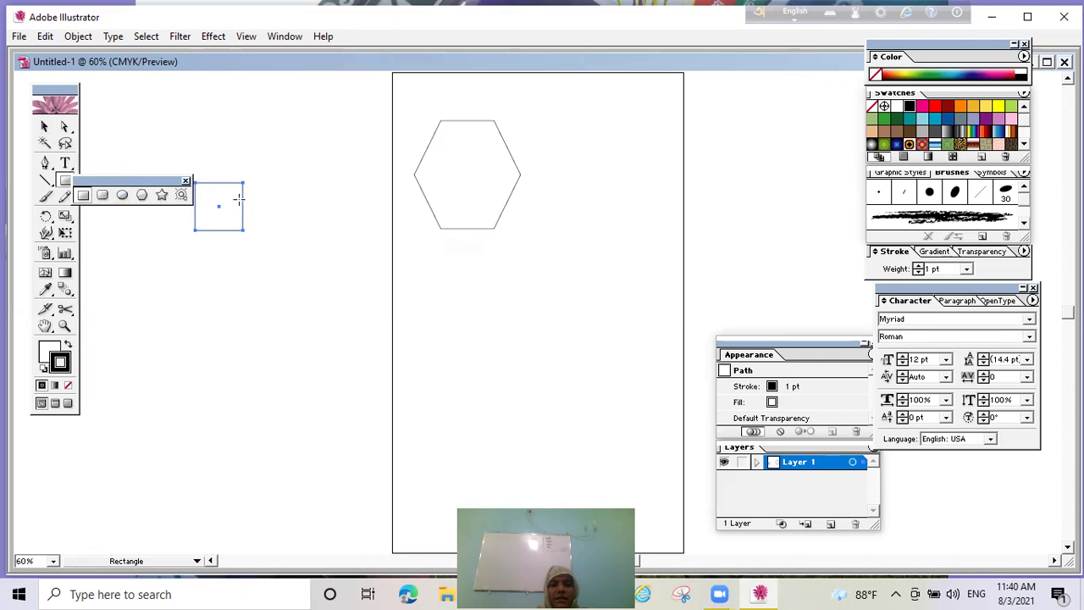
Step: Move the square onto the artboard below the hexagon and enlarge it
click(44, 127)
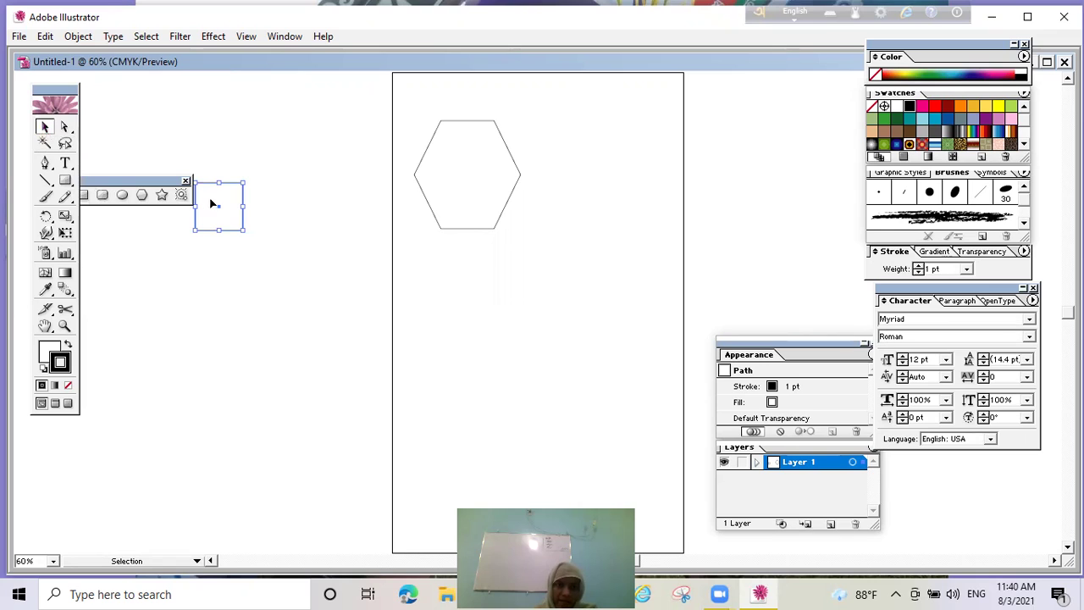
drag(218, 210, 443, 368)
drag(474, 326, 490, 327)
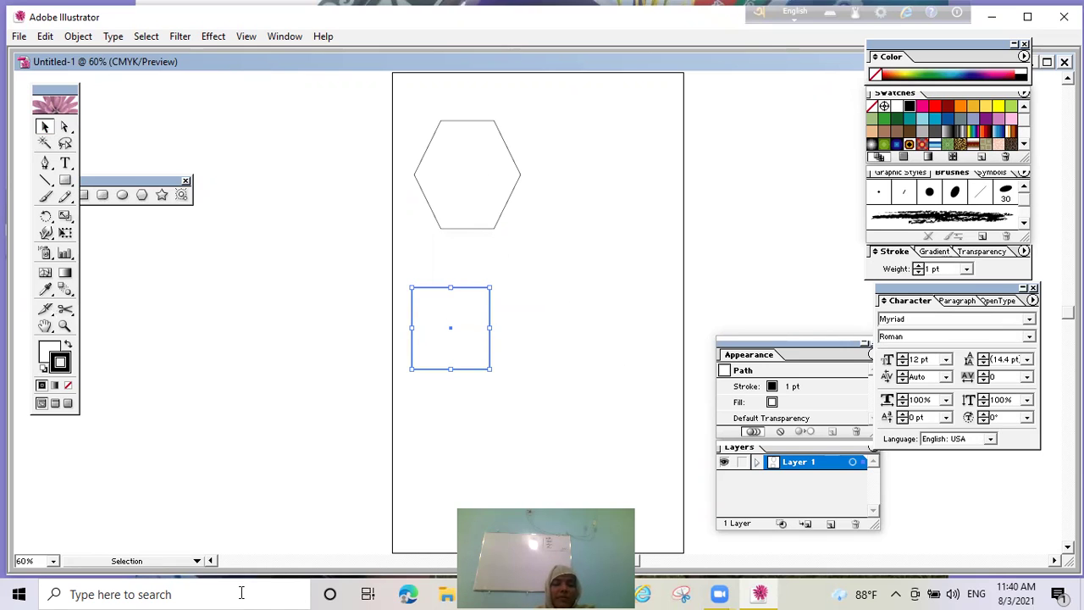
Step: Draw a five-pointed star to the right of the square and a horizontal line segment below the square
click(163, 195)
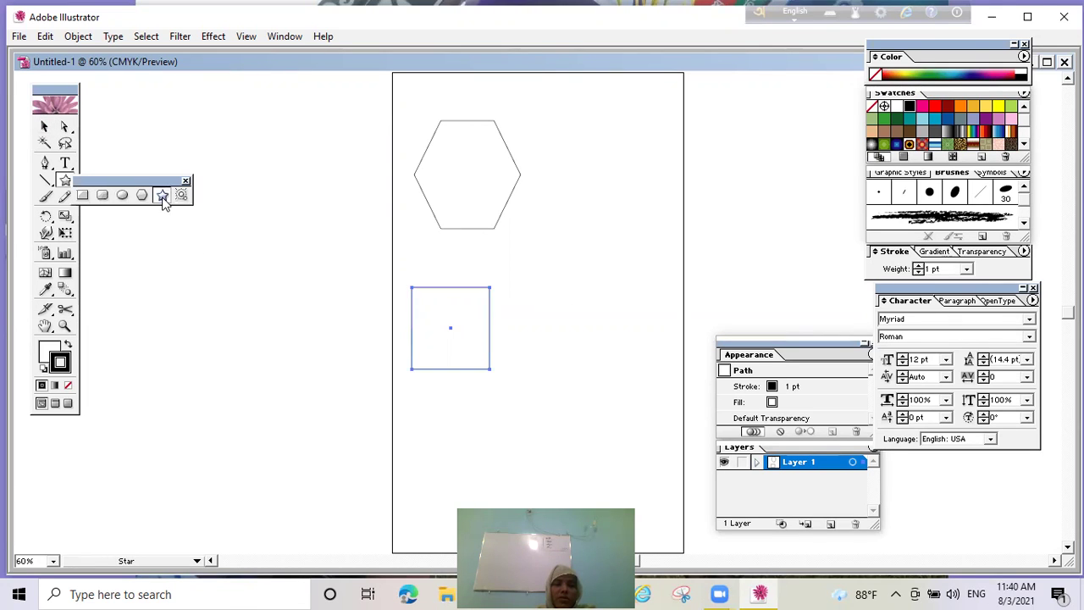
drag(574, 276, 606, 313)
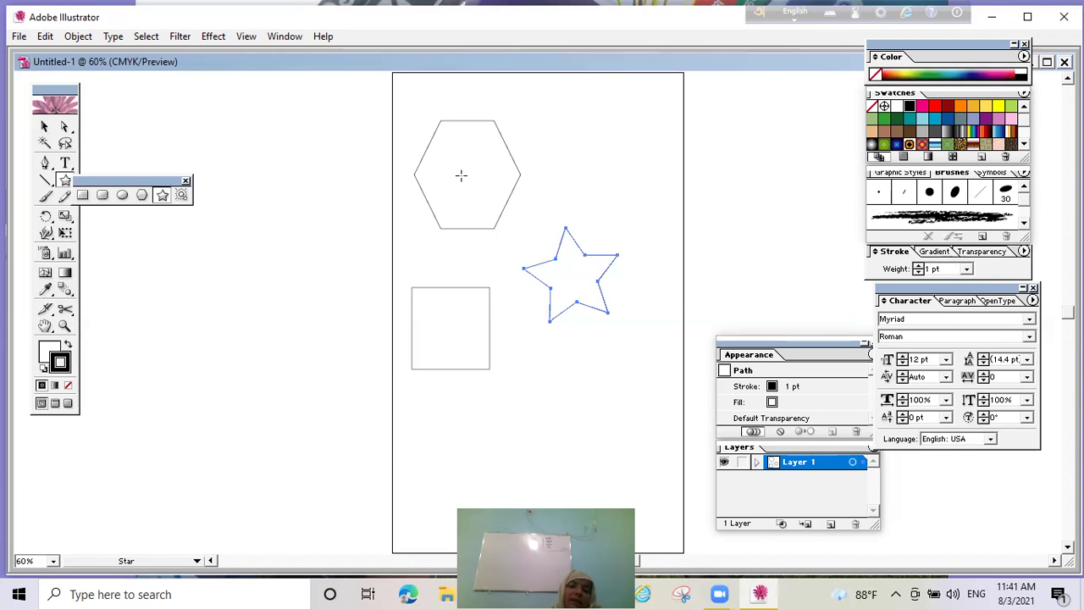
click(45, 180)
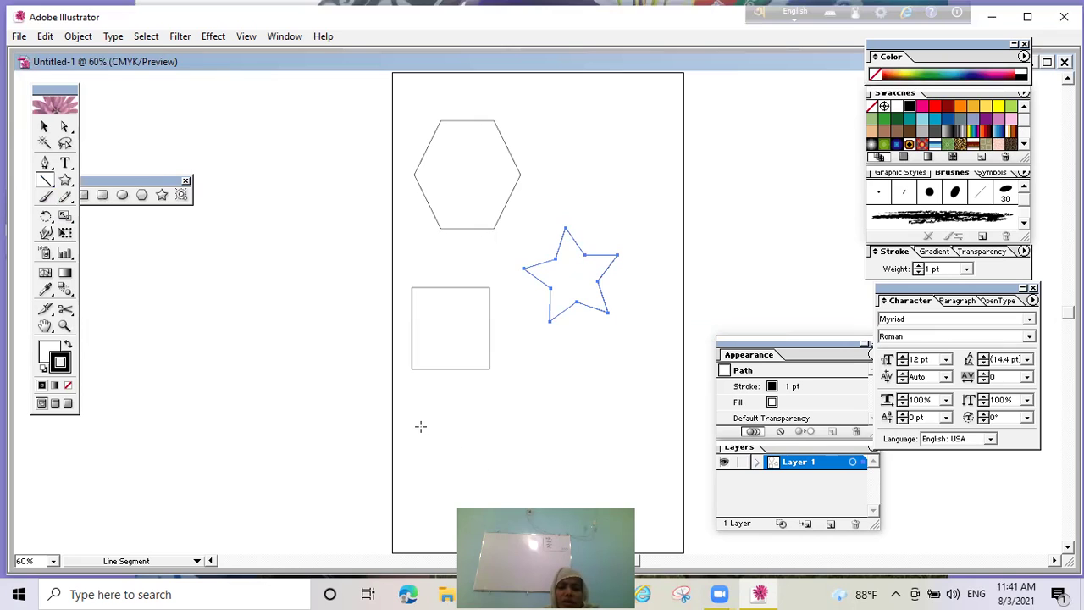
drag(407, 426, 496, 427)
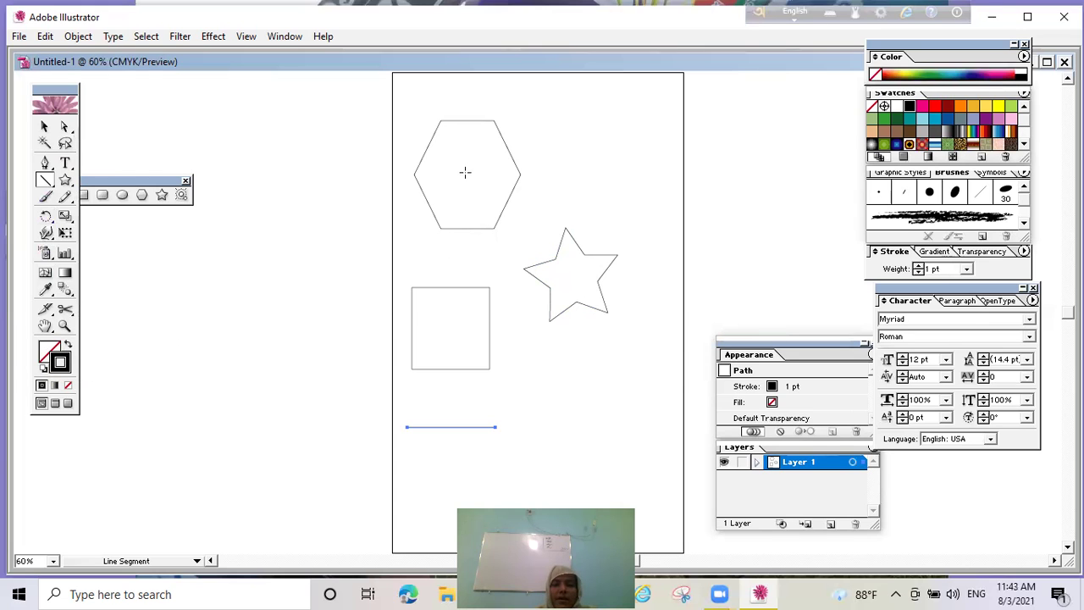
click(44, 354)
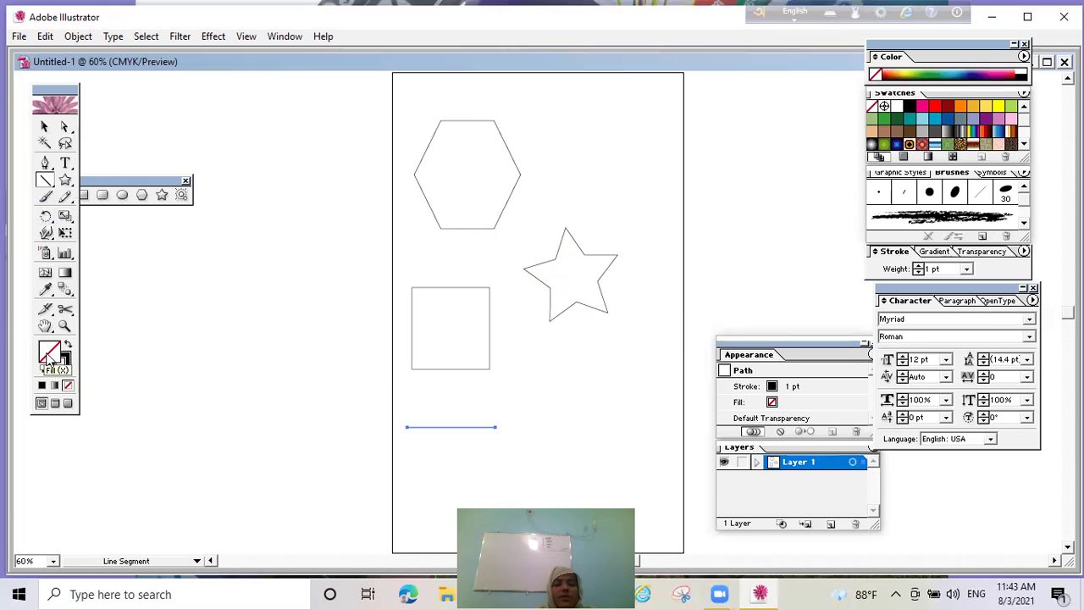
click(61, 362)
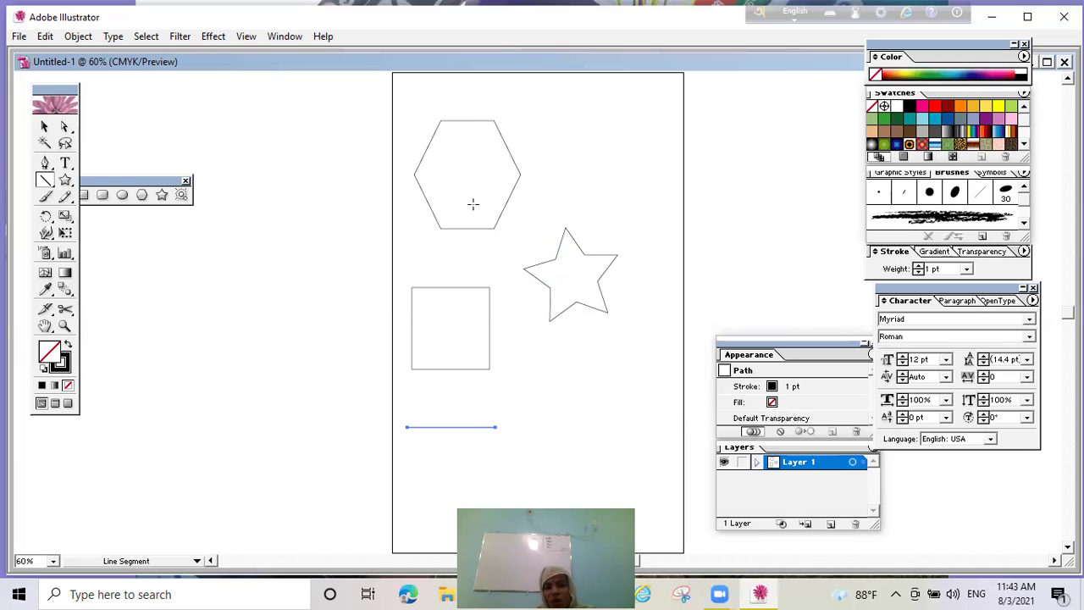
click(472, 159)
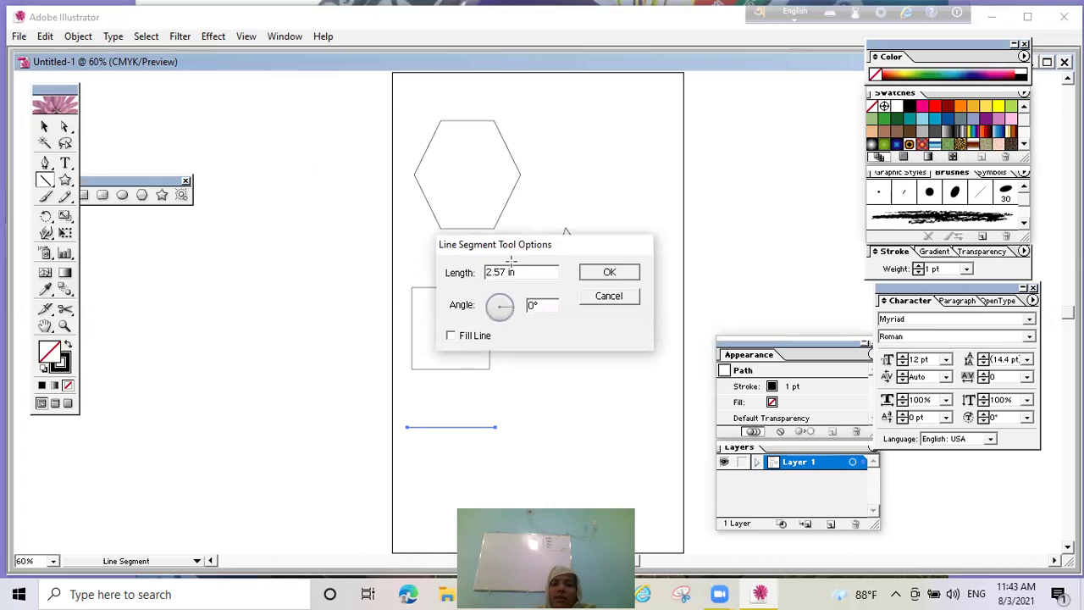
key(Return)
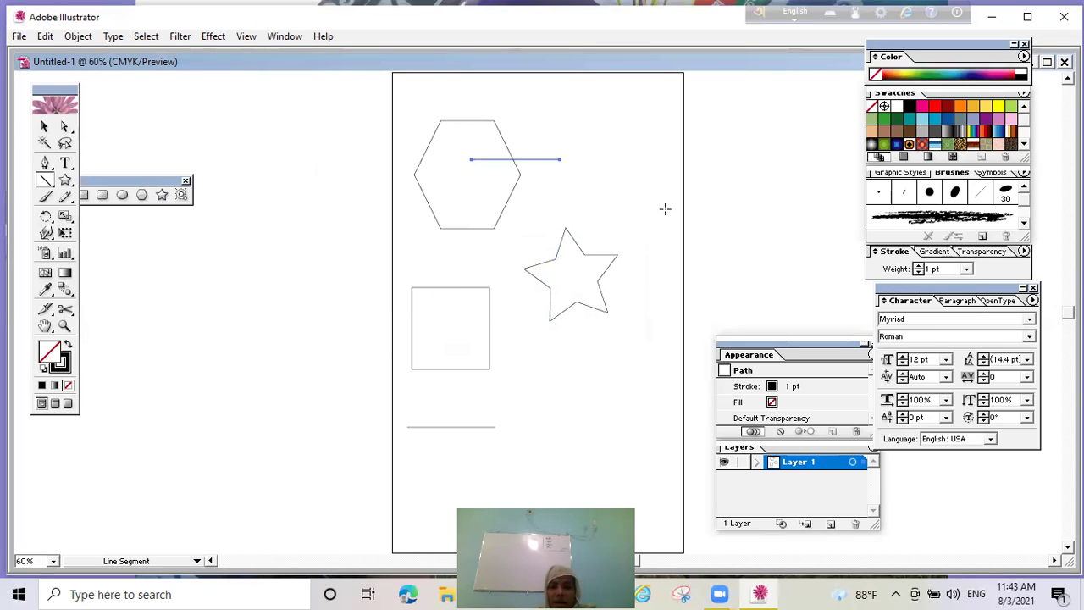
key(ctrl+z)
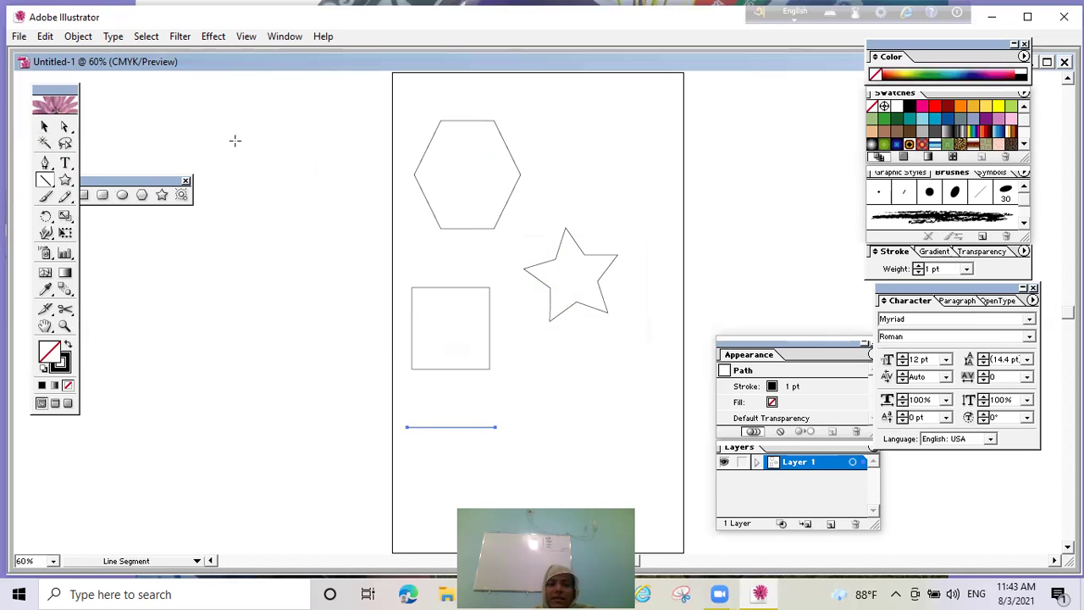
Step: Select the hexagon and look through the solid color, gradient and pattern swatches
click(47, 126)
click(449, 167)
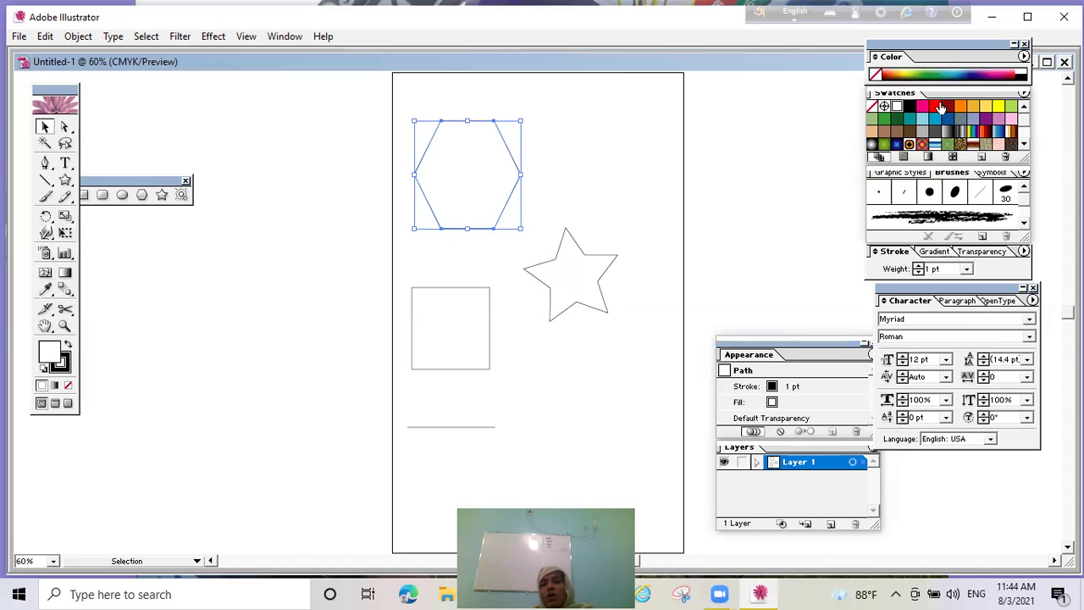
click(902, 159)
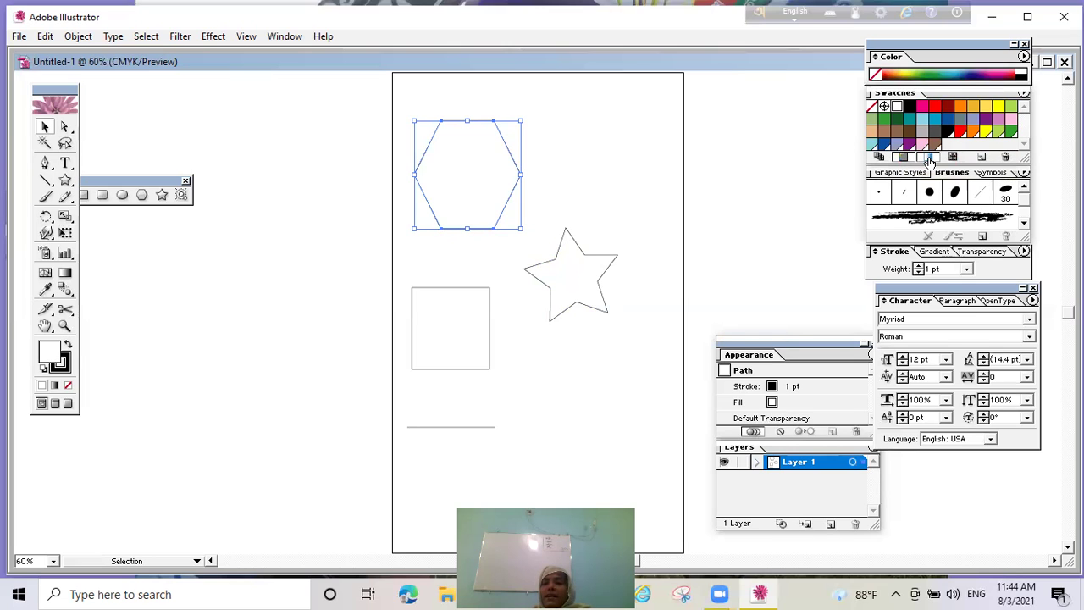
click(928, 159)
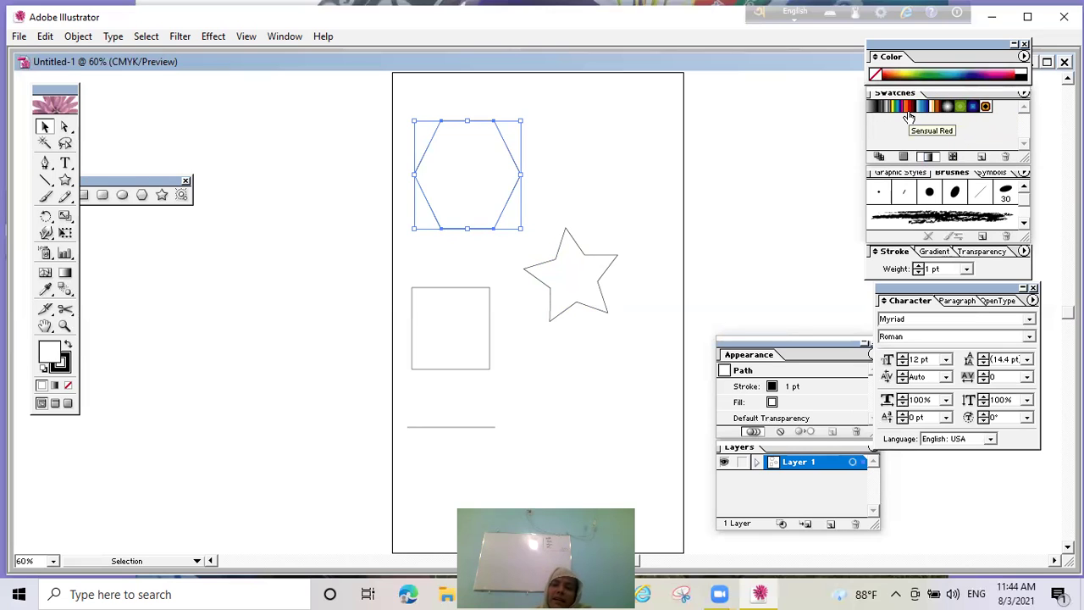
click(952, 157)
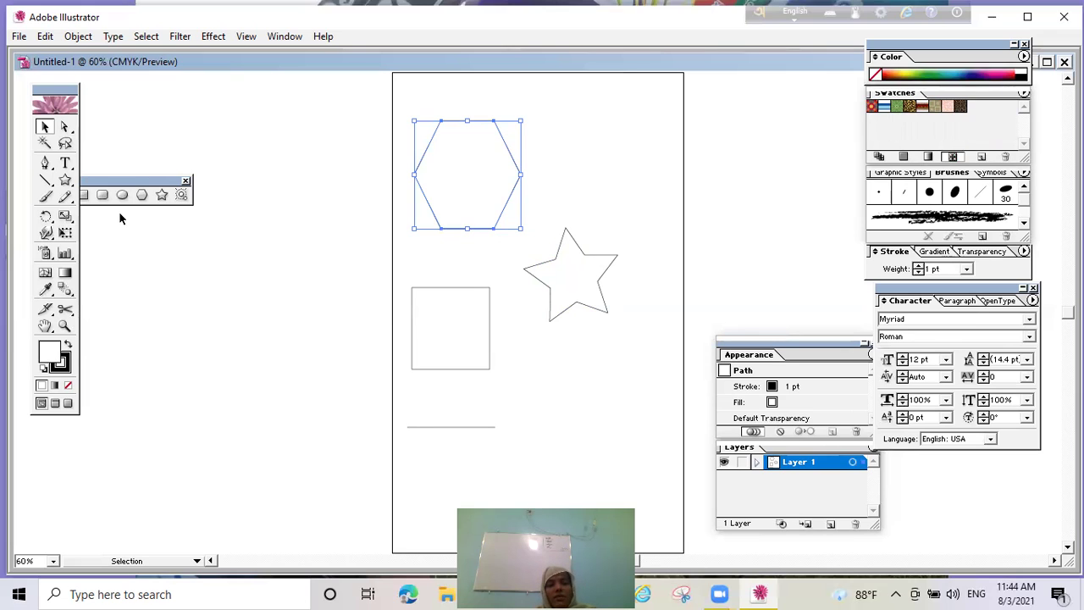
Step: Draw a rounded rectangle to the right of the hexagon, above the star, and fill it with yellow
click(102, 196)
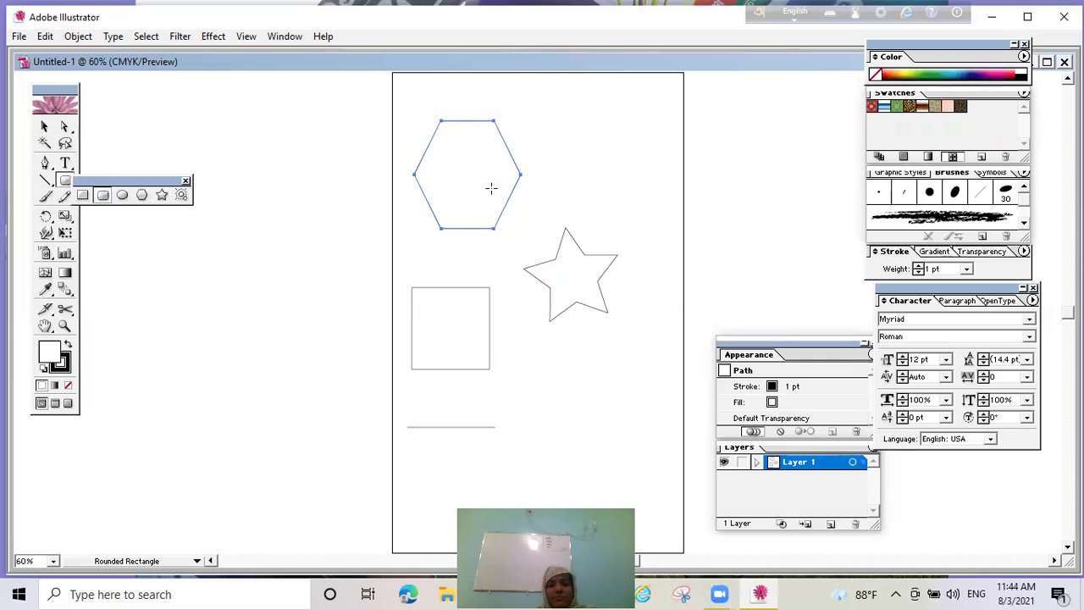
drag(570, 140, 669, 220)
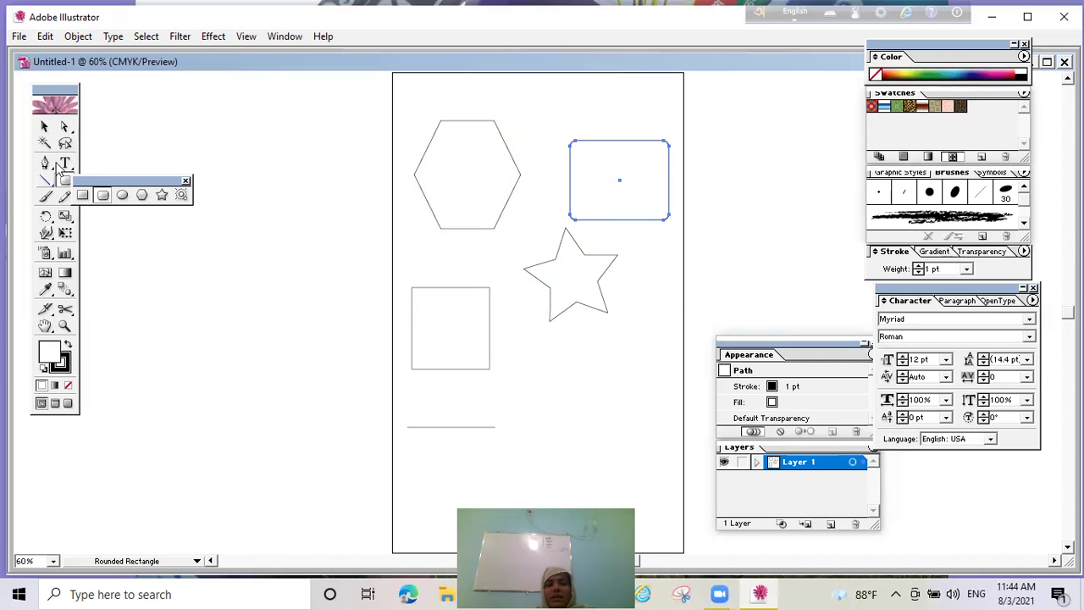
click(45, 127)
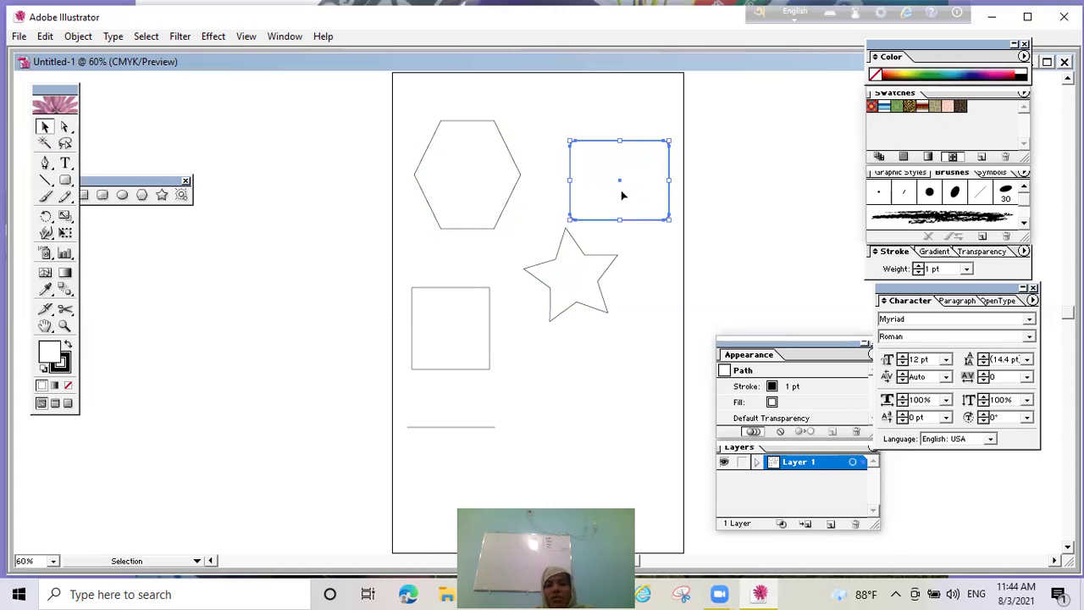
click(877, 158)
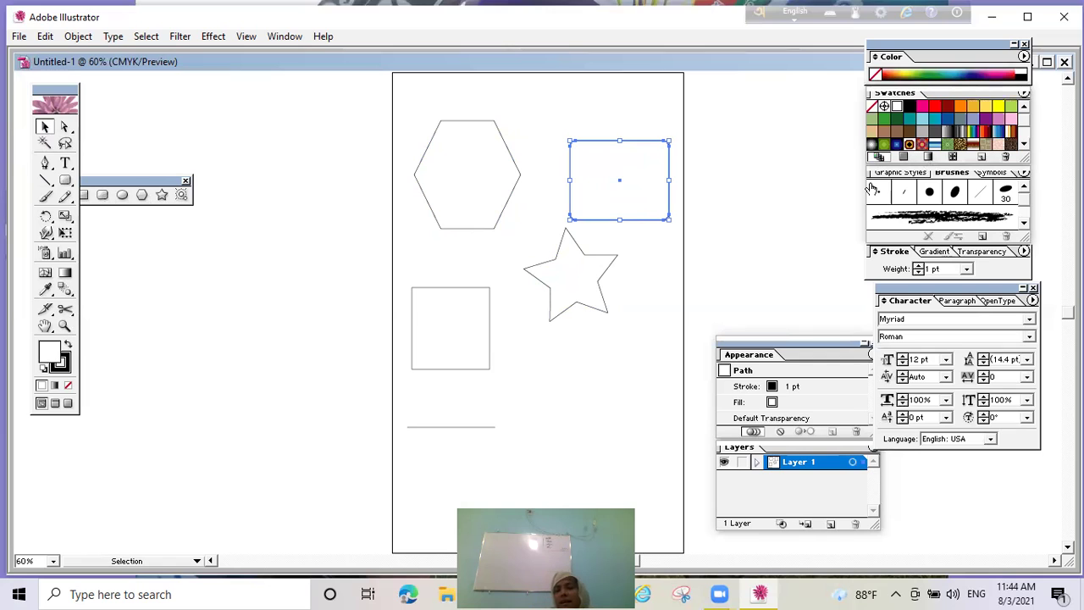
click(999, 110)
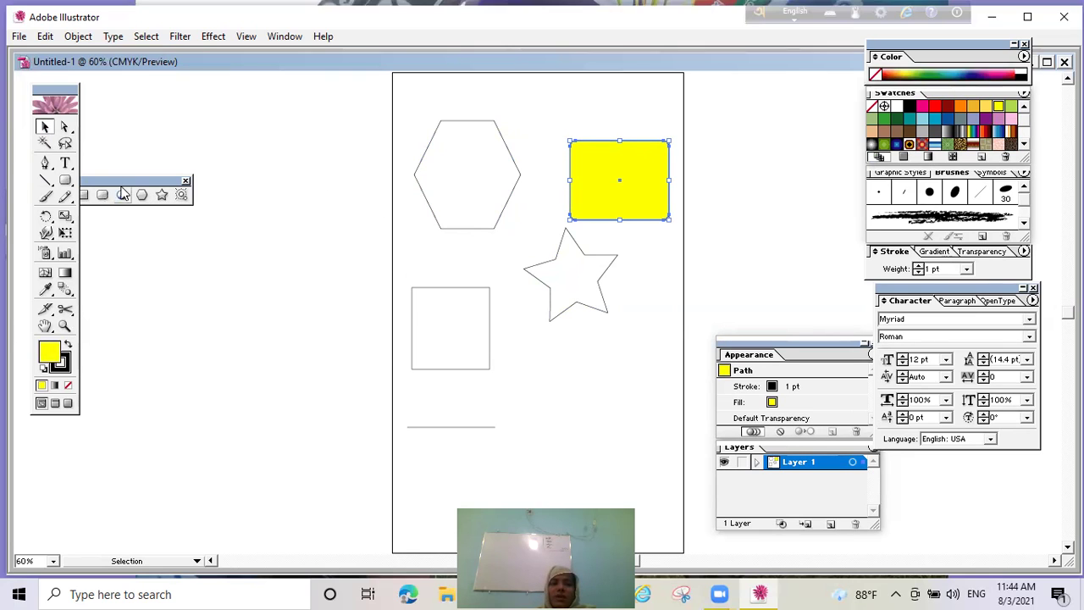
Step: Fill the hexagon with the multicolored rainbow gradient swatch
click(450, 160)
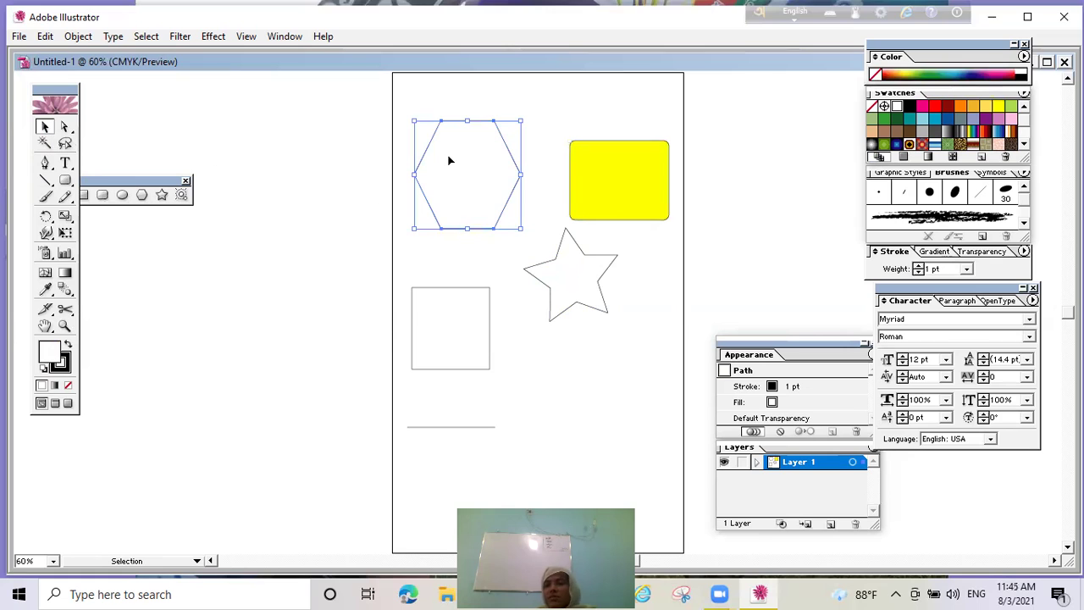
click(927, 158)
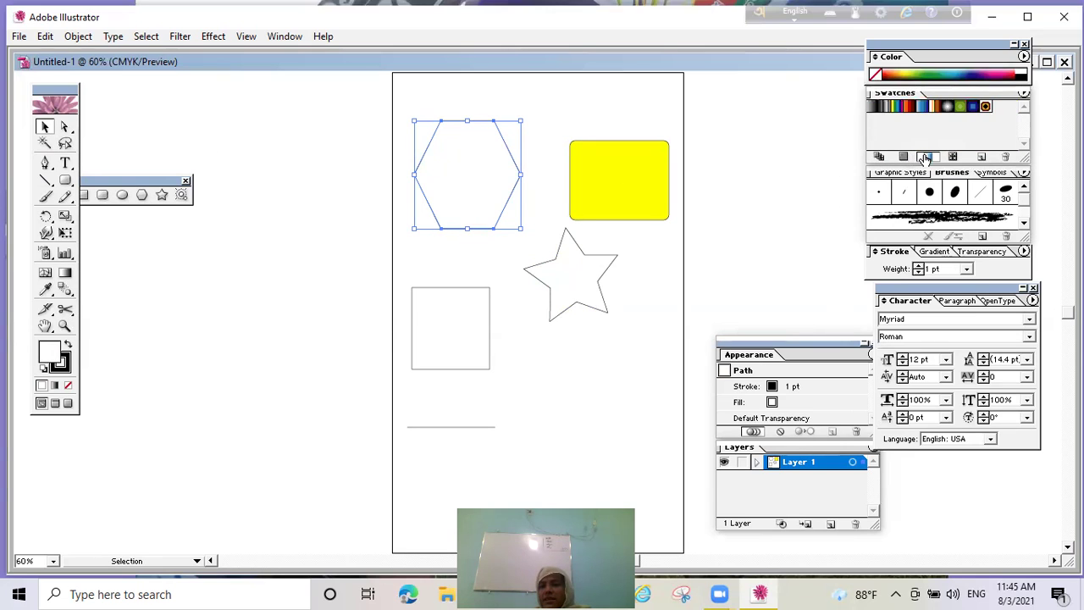
click(899, 109)
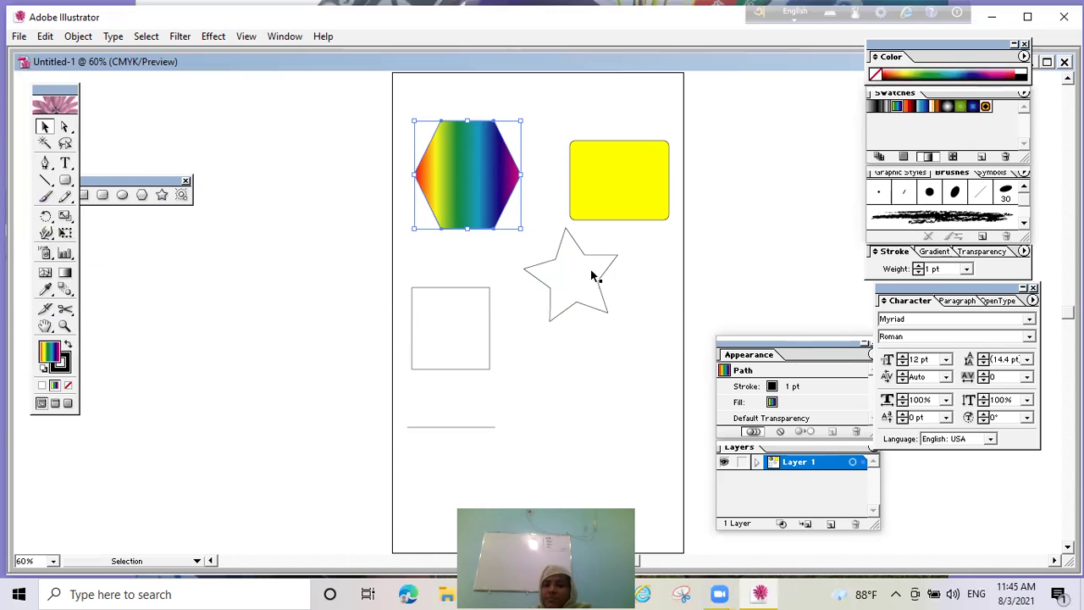
Step: Fill the square below the hexagon with the pink swirl pattern swatch
click(446, 332)
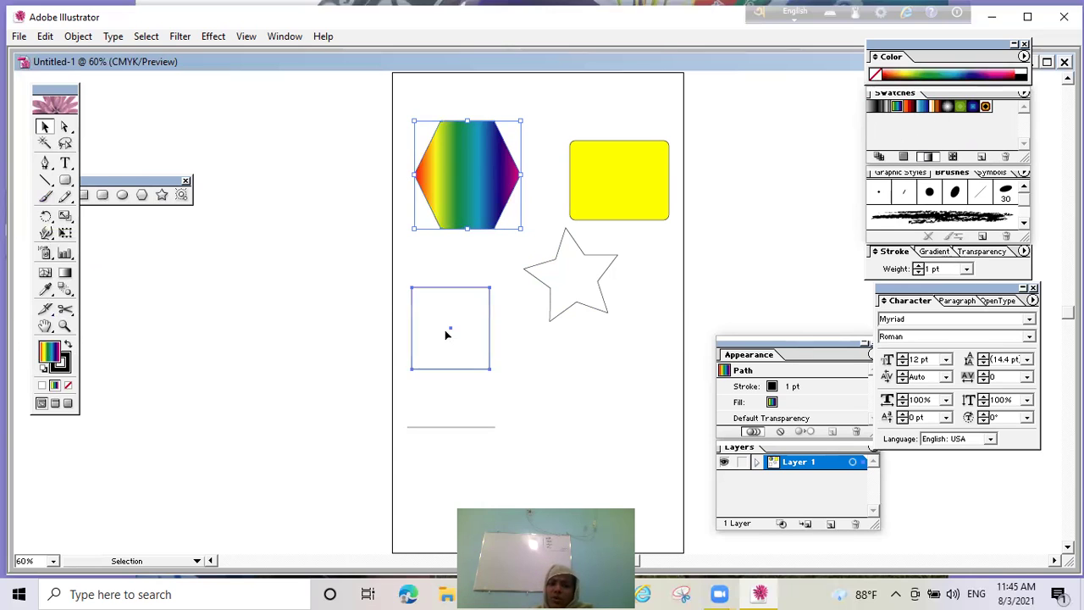
click(950, 159)
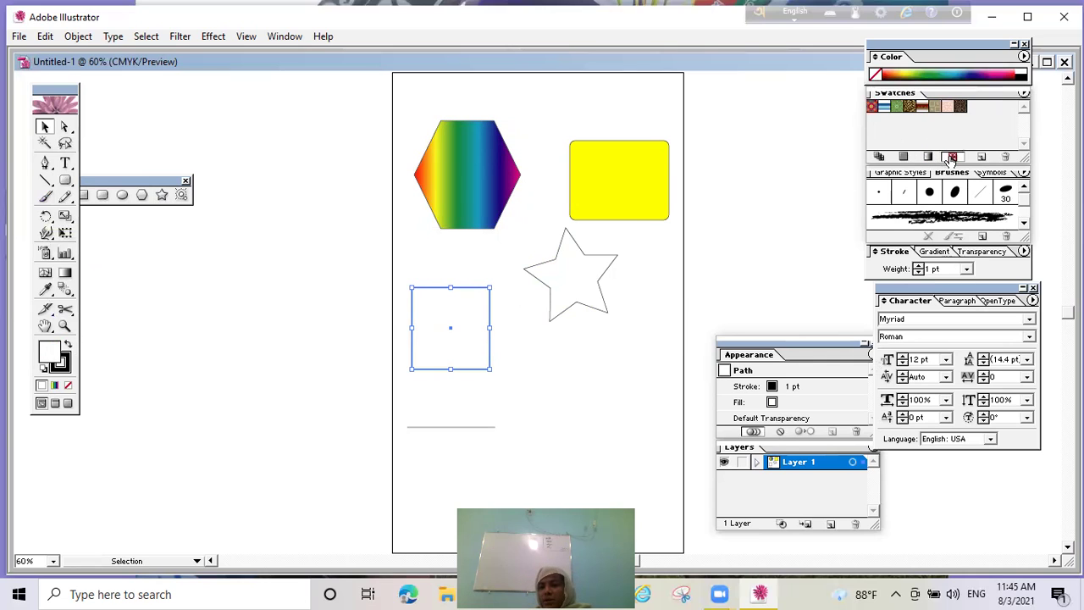
click(949, 107)
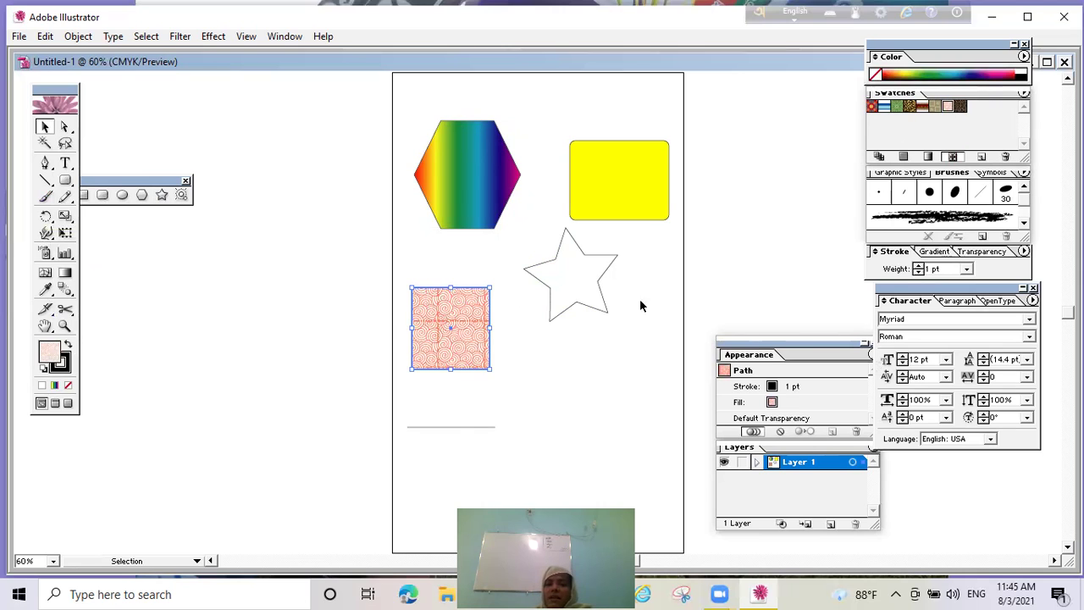
Step: Select only the star and fill it with a solid light blue
shift+click(563, 280)
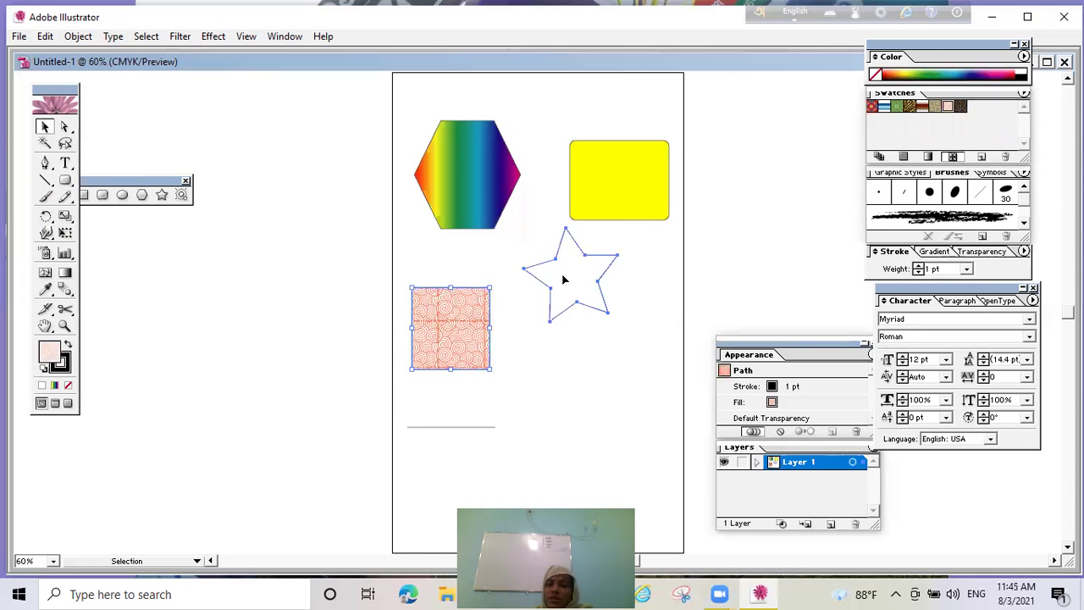
click(563, 279)
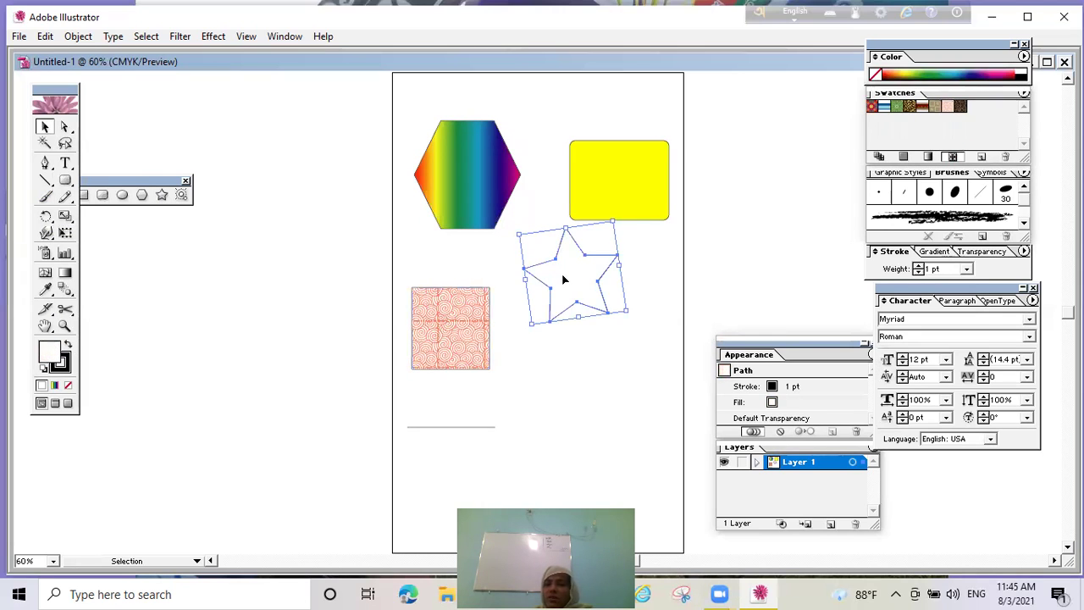
click(879, 158)
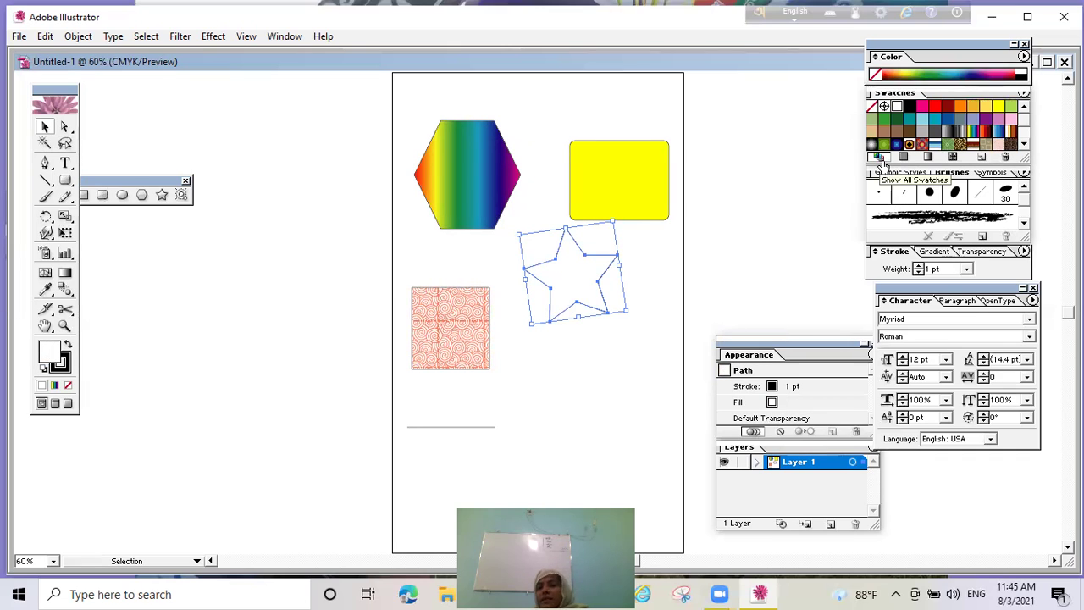
click(961, 73)
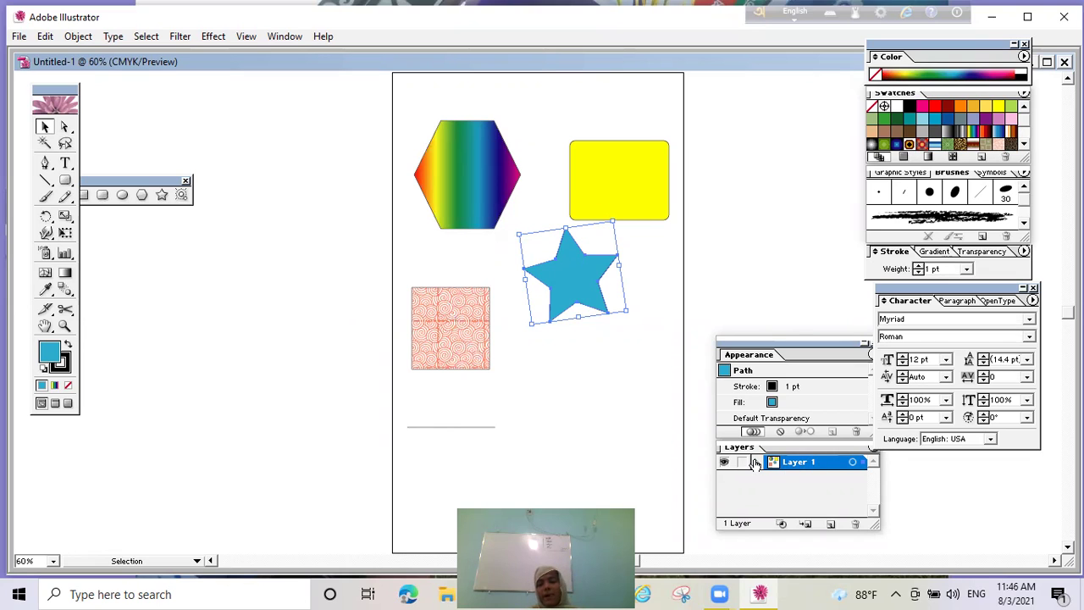
Step: Rename Layer 1 as "nine"
double_click(819, 468)
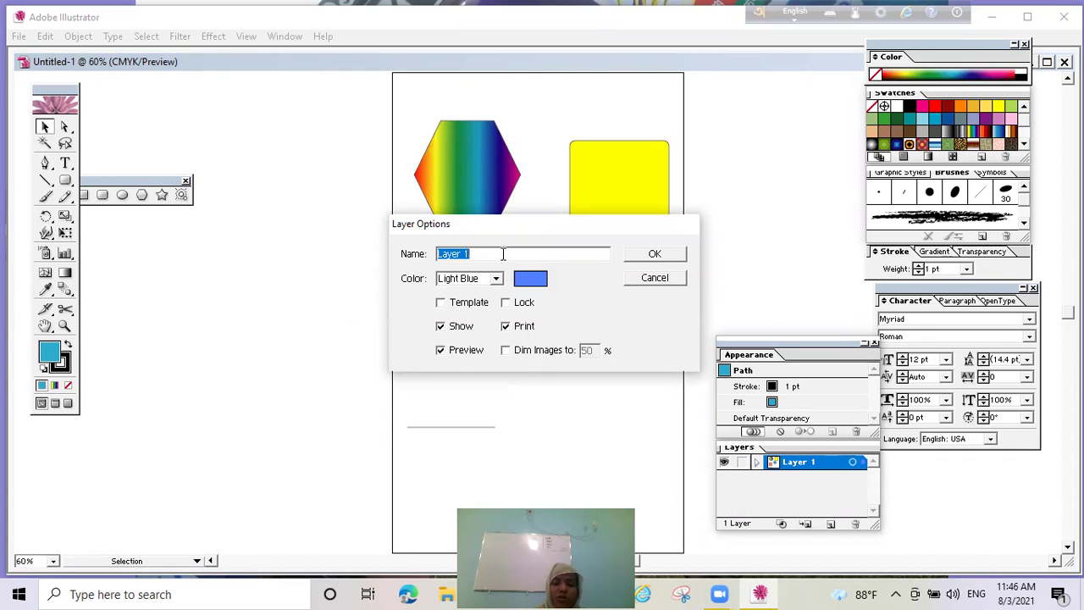
text(nine)
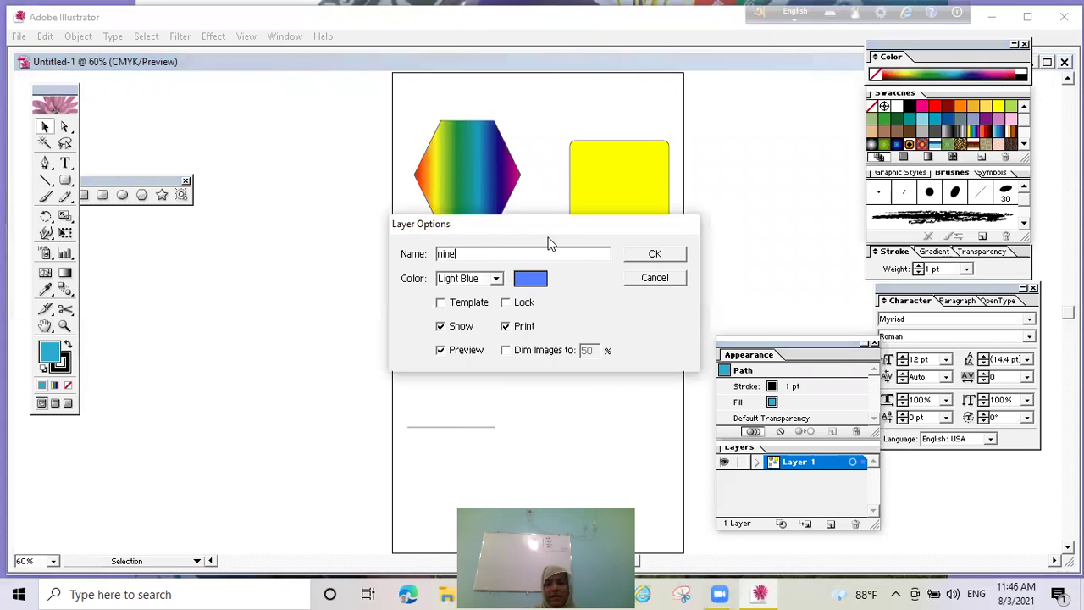
click(666, 256)
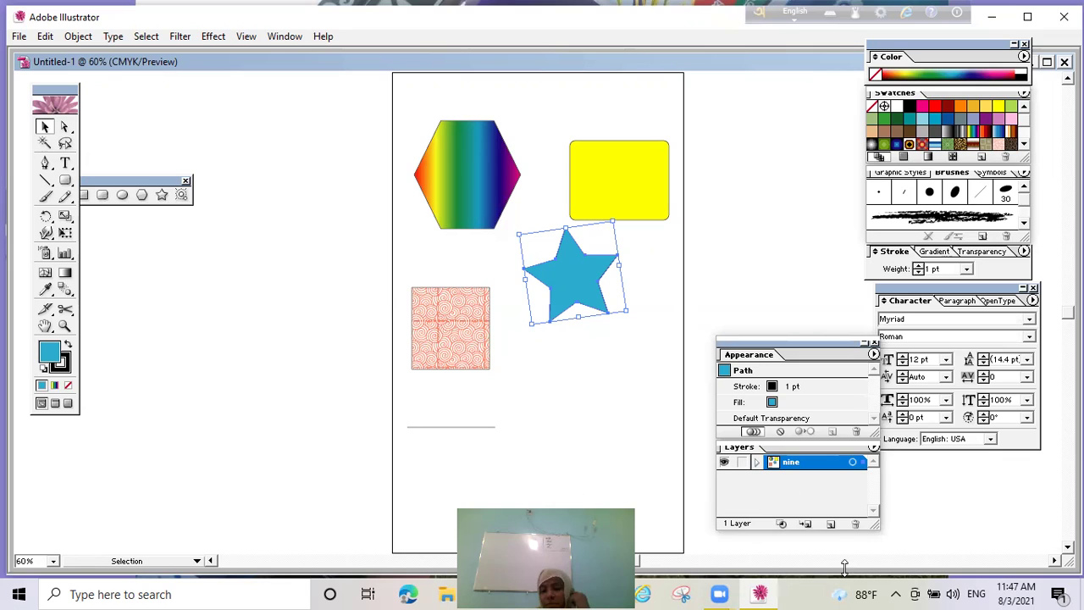
Step: Add a second layer above "nine" and name it "ten"
click(830, 525)
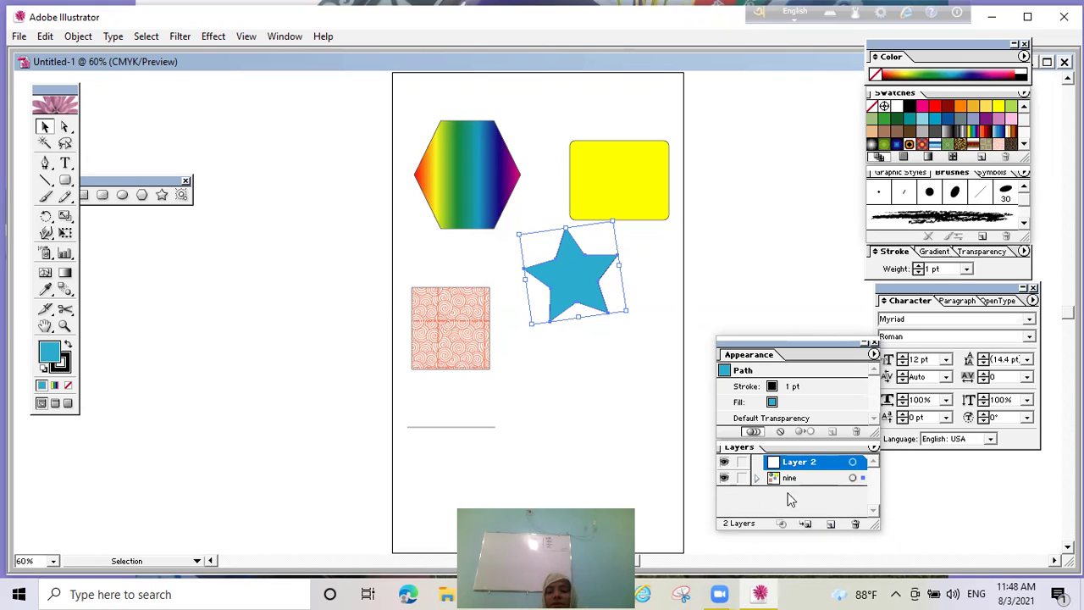
double_click(804, 470)
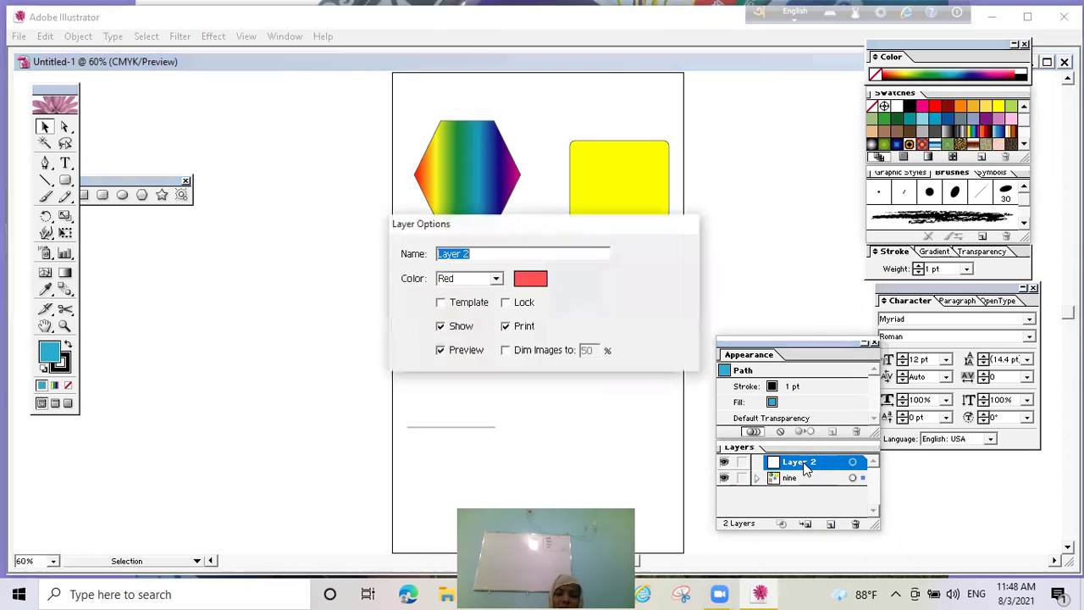
click(495, 254)
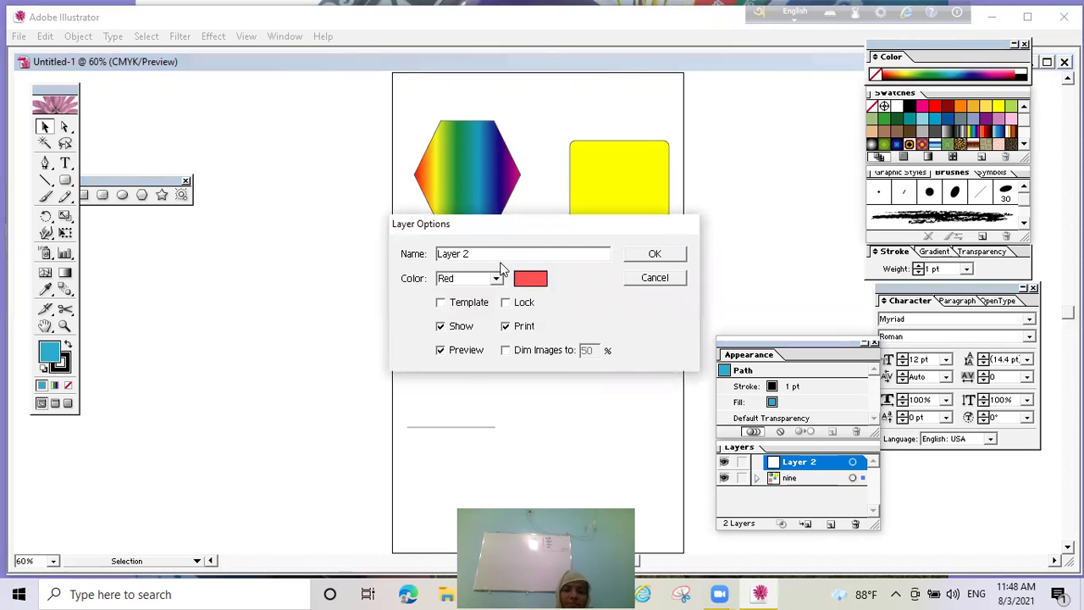
key(BackSpace)
key(BackSpace)
key(BackSpace)
key(BackSpace)
key(BackSpace)
key(BackSpace)
text(ten)
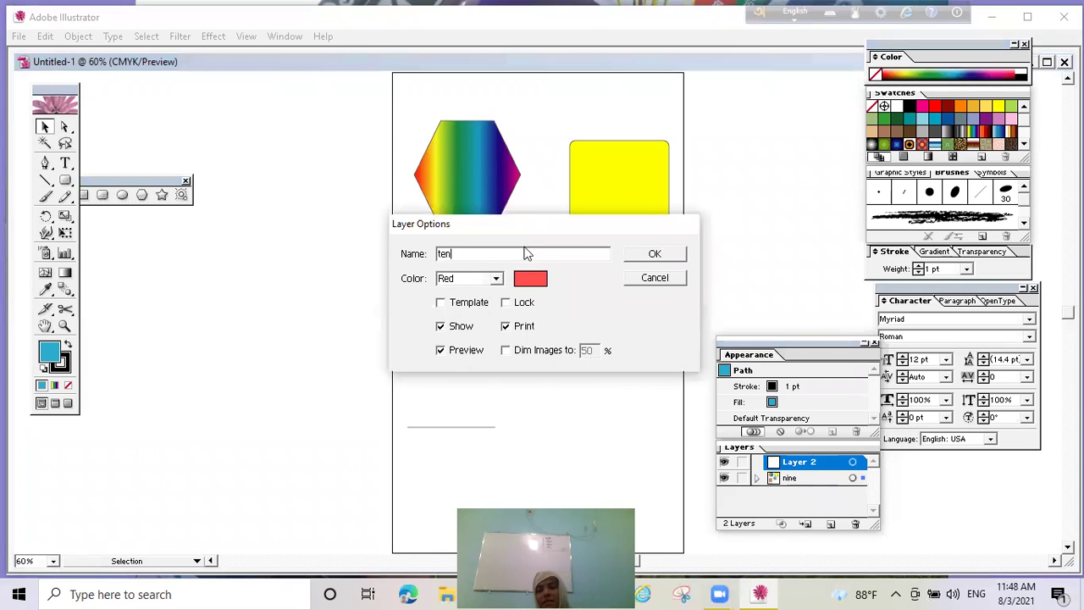
click(652, 260)
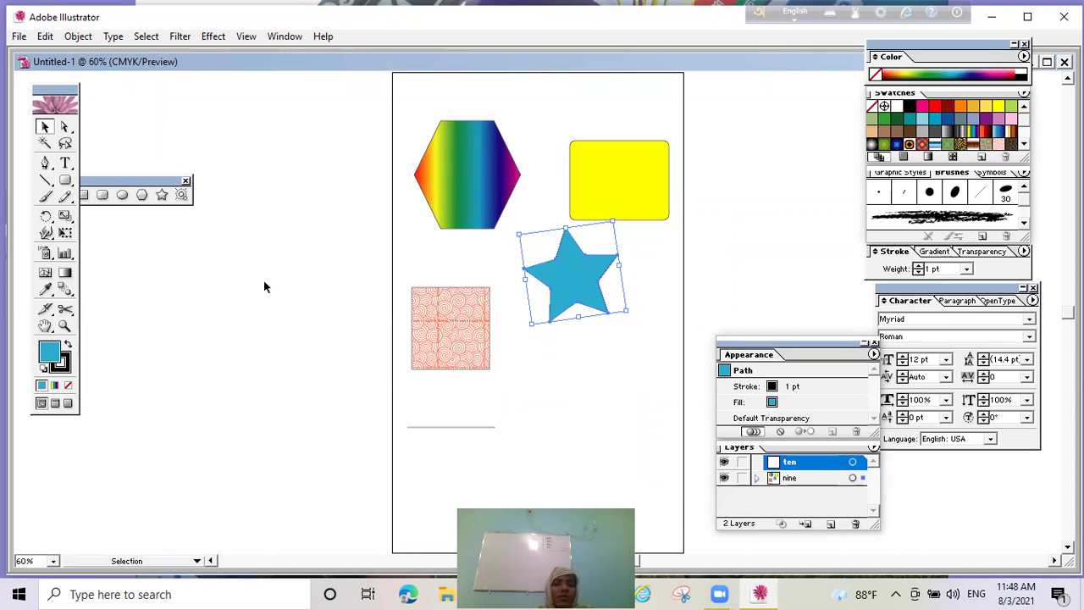
Step: On layer "ten", draw a flat ellipse left of the artboard, a larger one just below it and a tiny circle over the flat one
click(123, 196)
key(ctrl+shift+a)
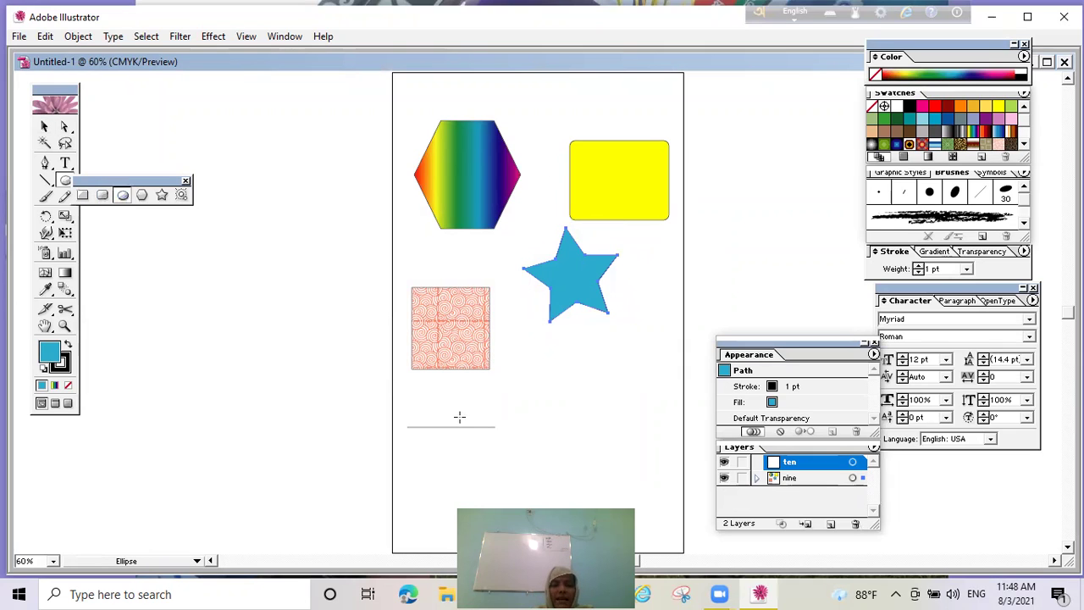
drag(272, 210, 349, 231)
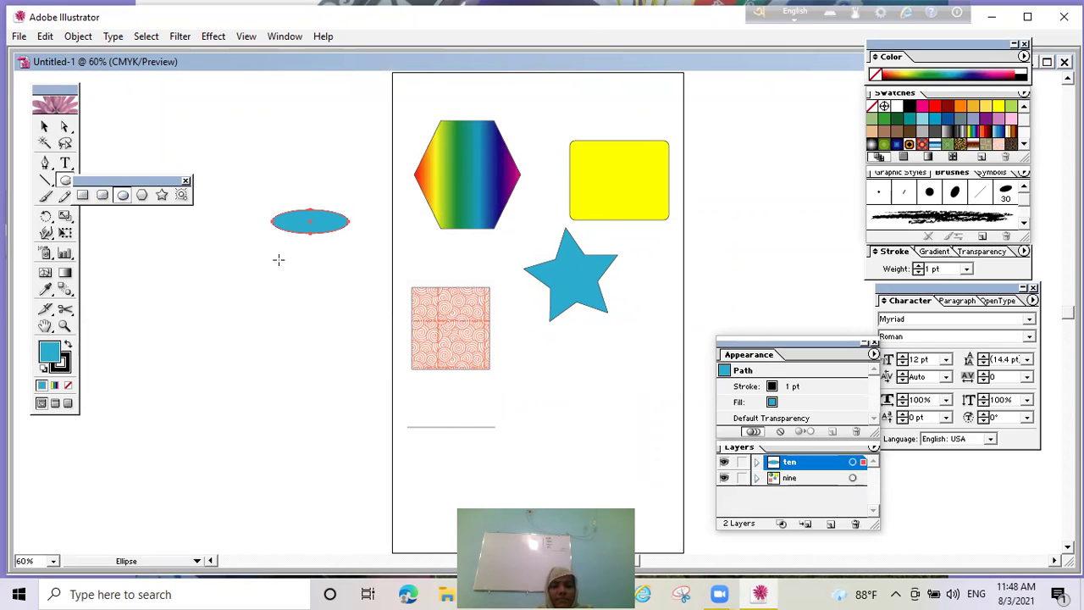
drag(271, 231, 364, 290)
drag(304, 221, 313, 229)
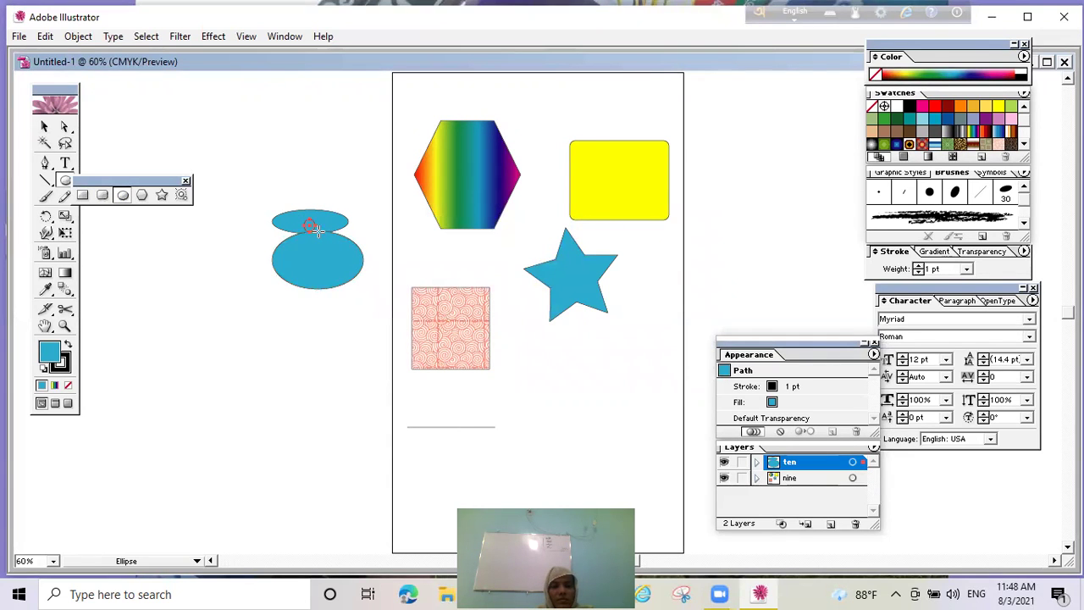
Step: Undo the tiny circle and move the flat ellipse down so it overlaps the upper edge of the larger ellipse
key(ctrl+z)
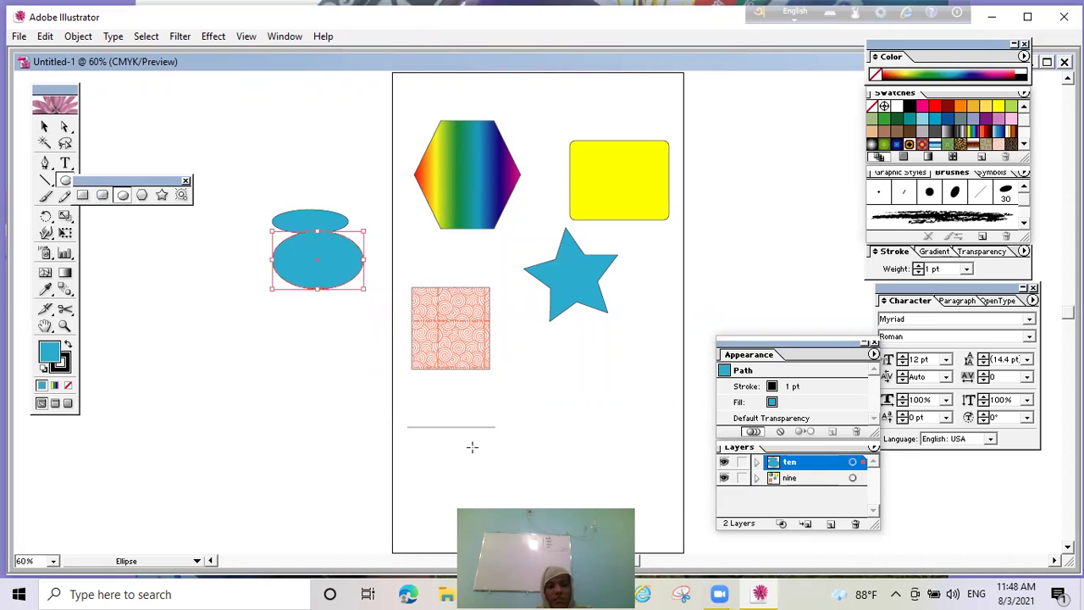
click(45, 126)
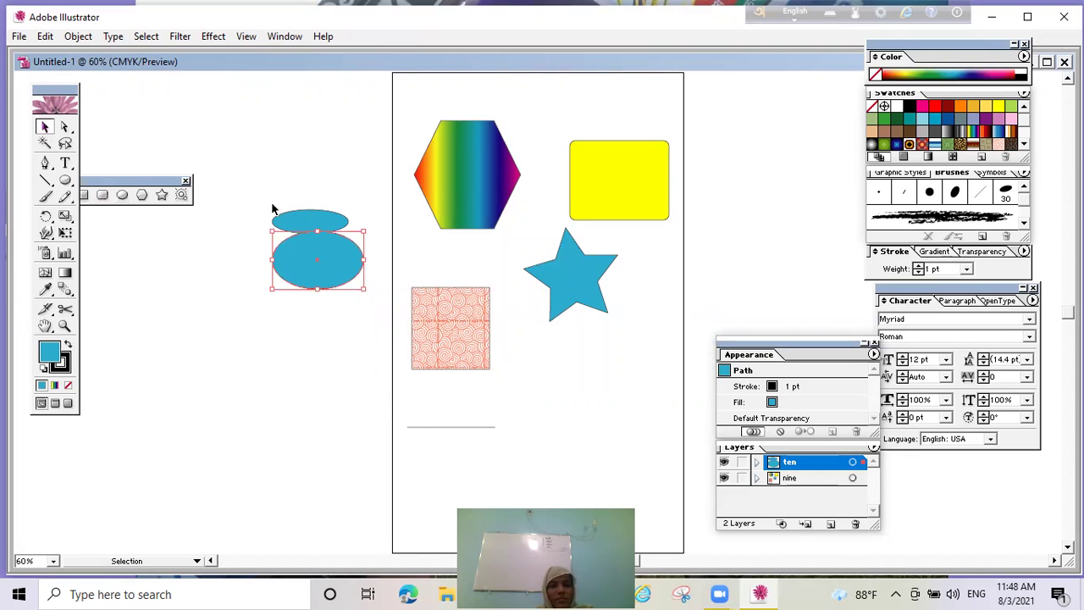
drag(301, 222, 309, 240)
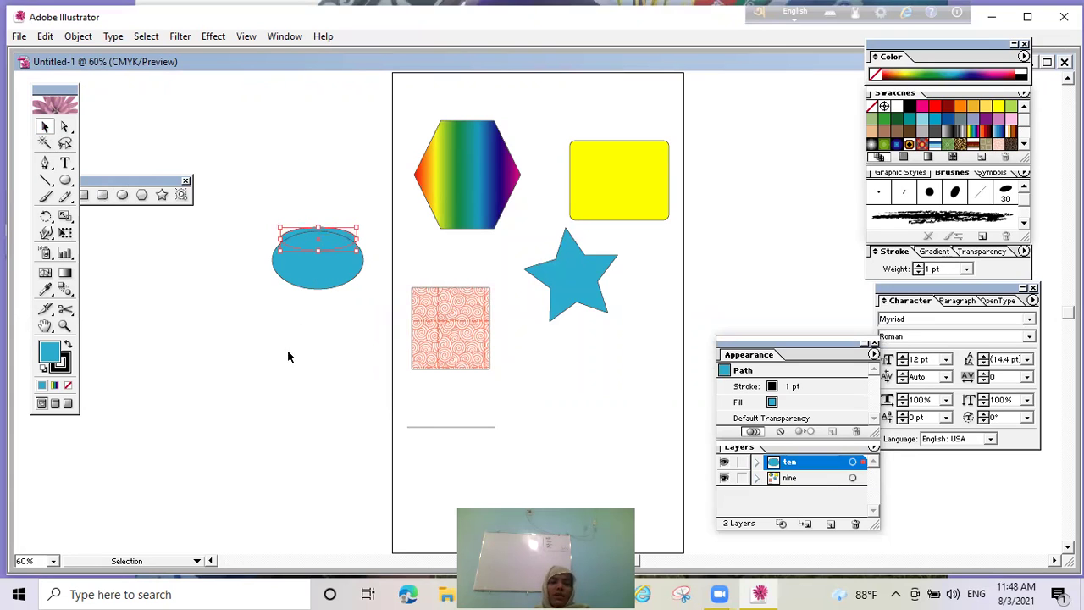
click(312, 332)
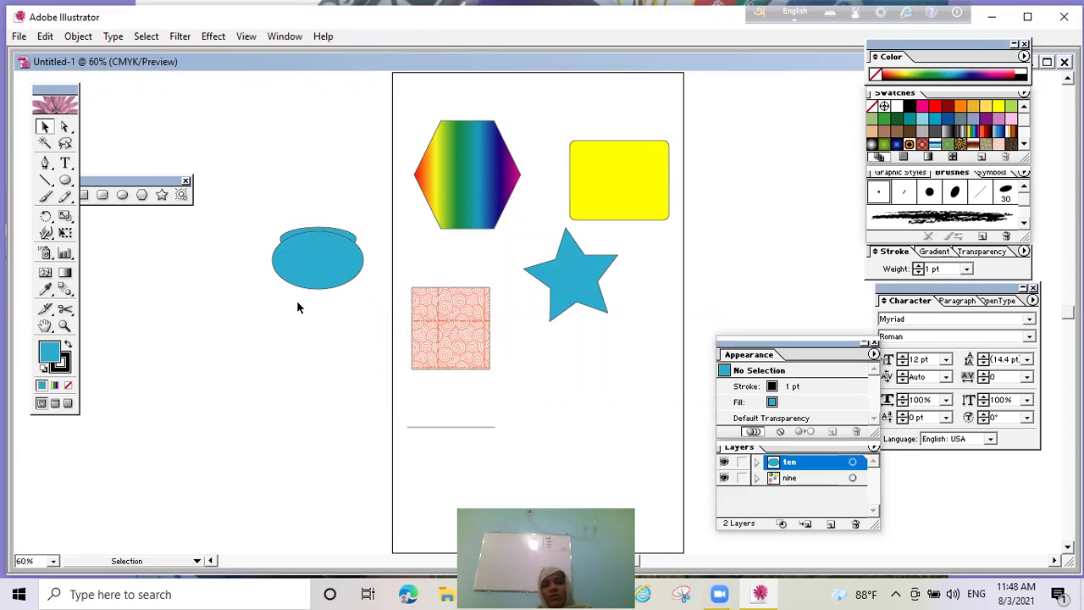
Step: Bring the flat ellipse to the front of the larger ellipse so the pair forms a bowl, and deselect it
click(291, 234)
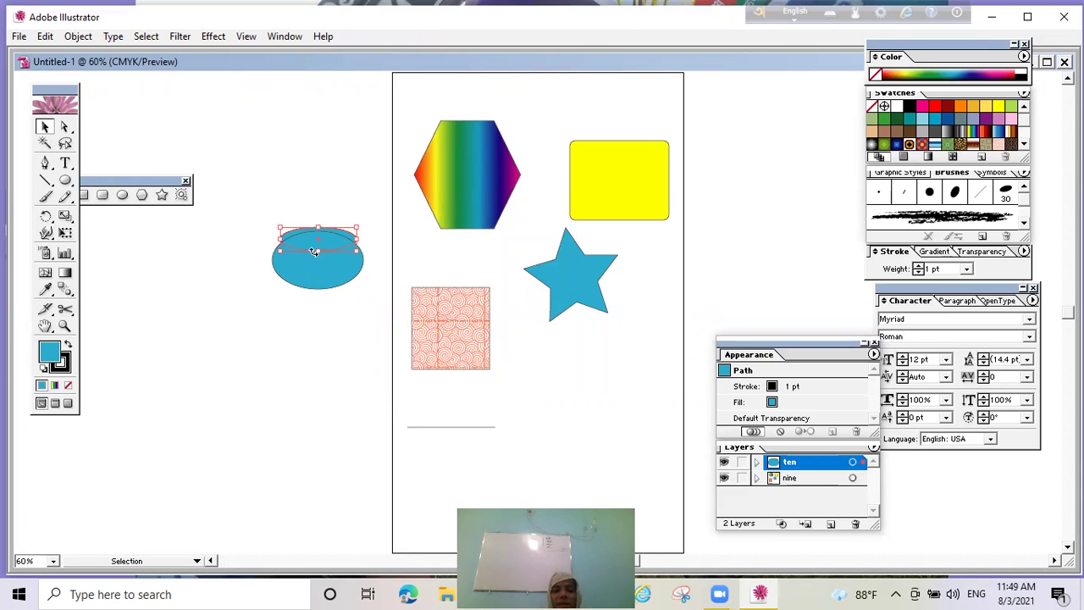
click(47, 39)
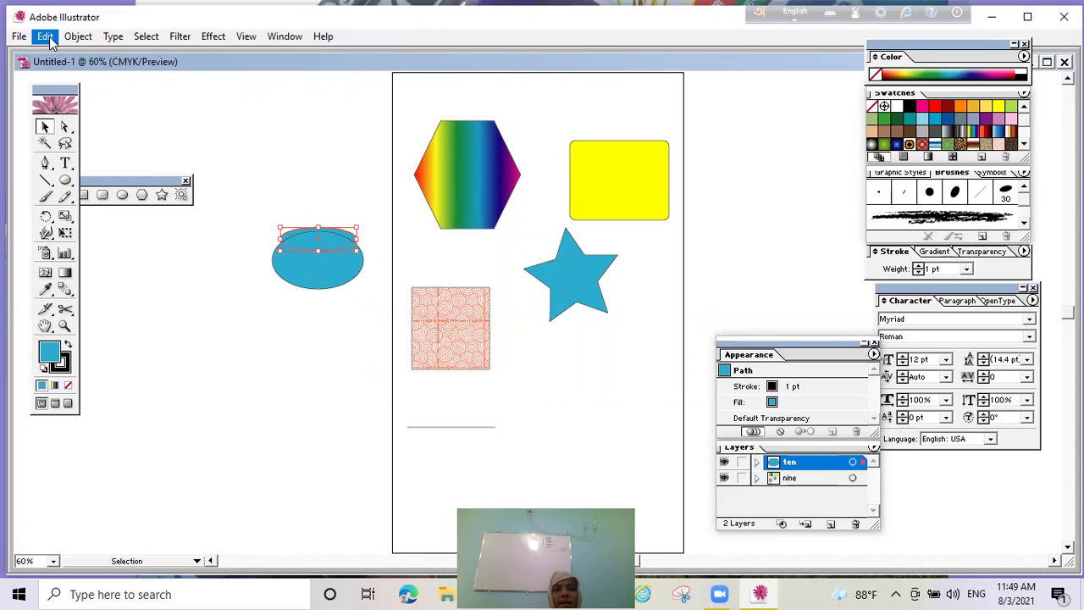
mouse_move(103, 39)
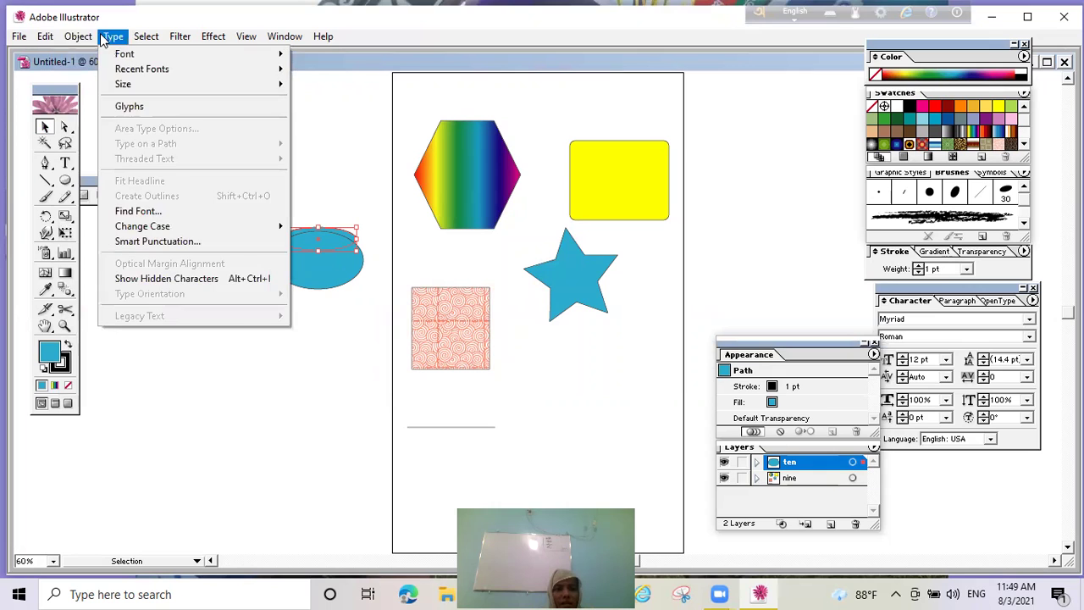
mouse_move(144, 41)
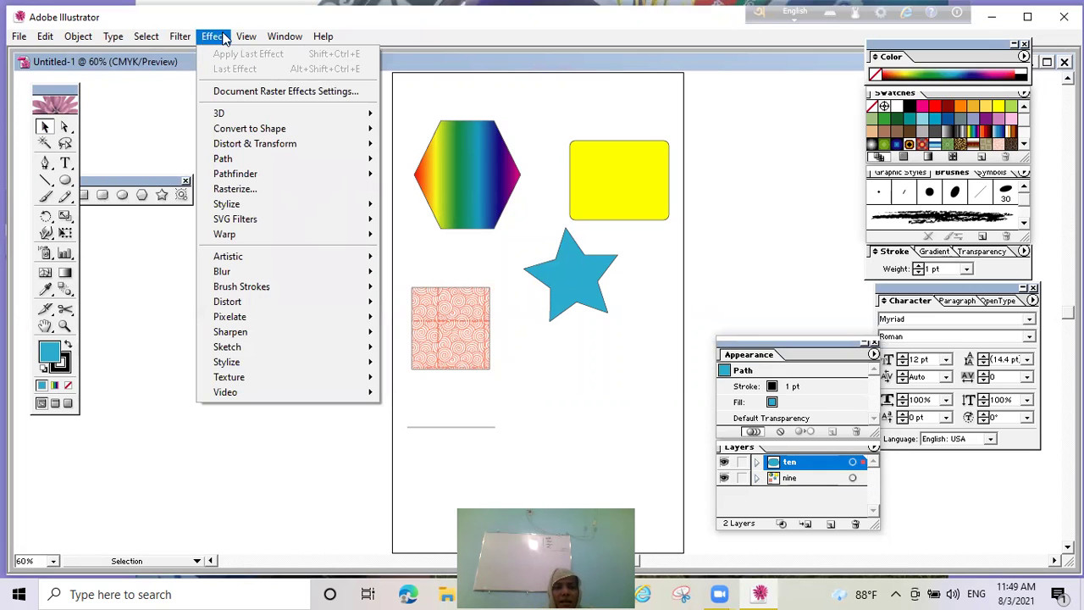
mouse_move(243, 39)
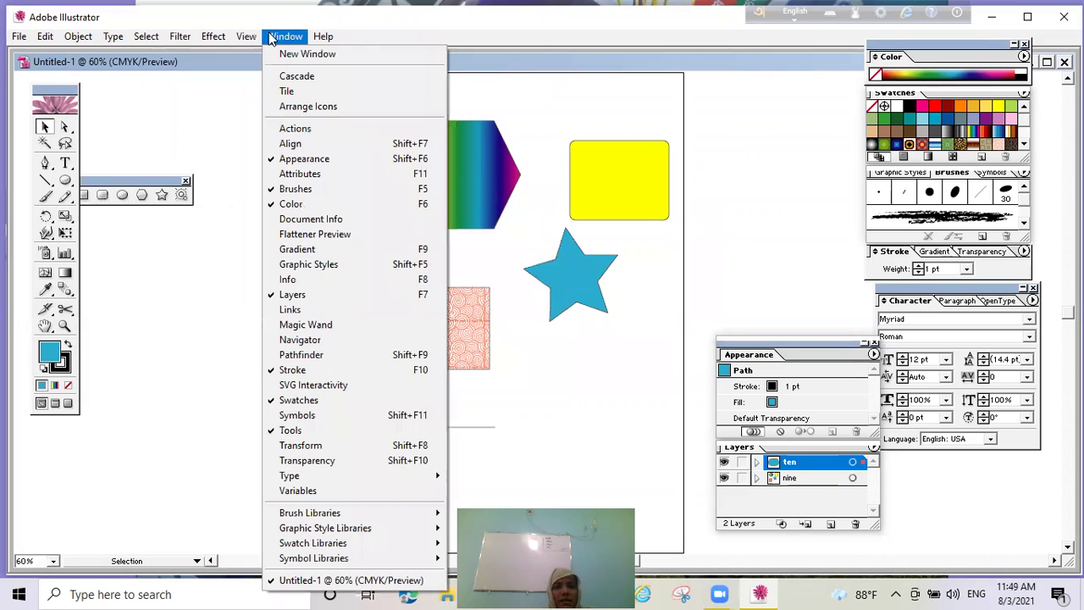
mouse_move(62, 45)
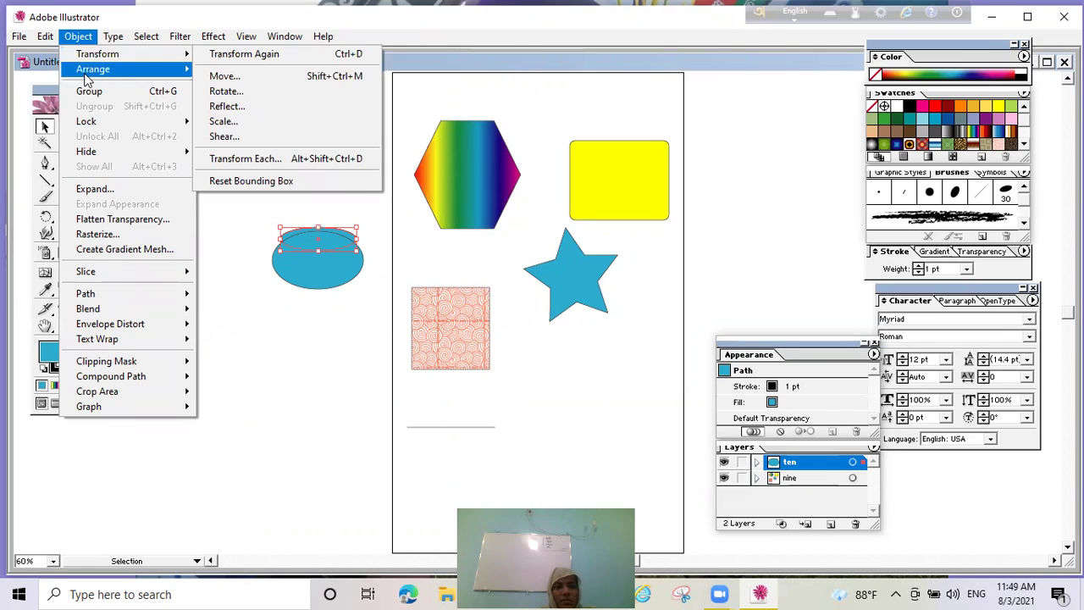
mouse_move(88, 78)
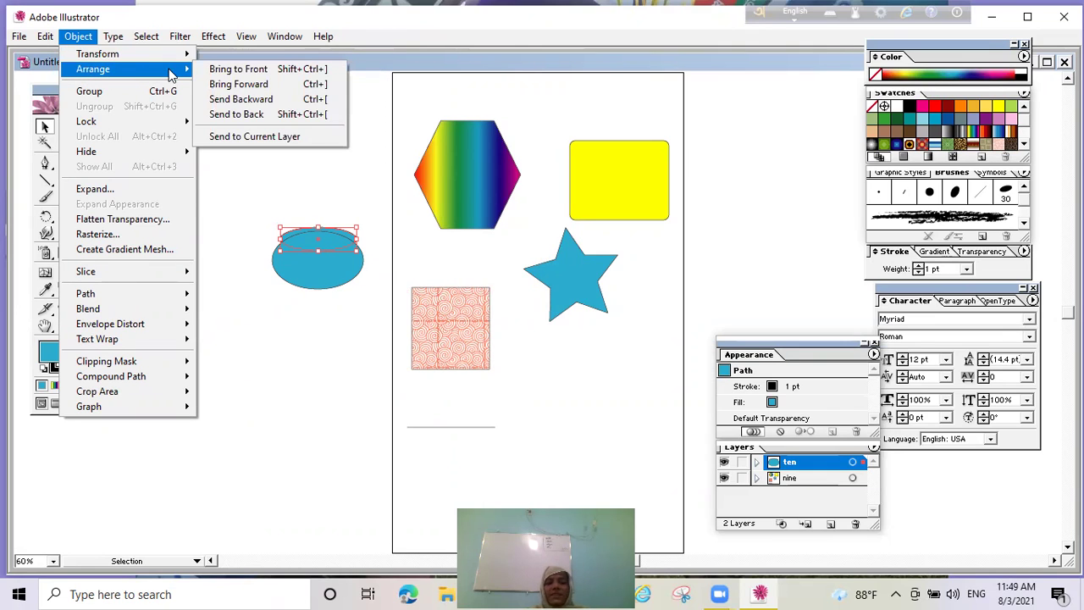
click(222, 71)
click(266, 341)
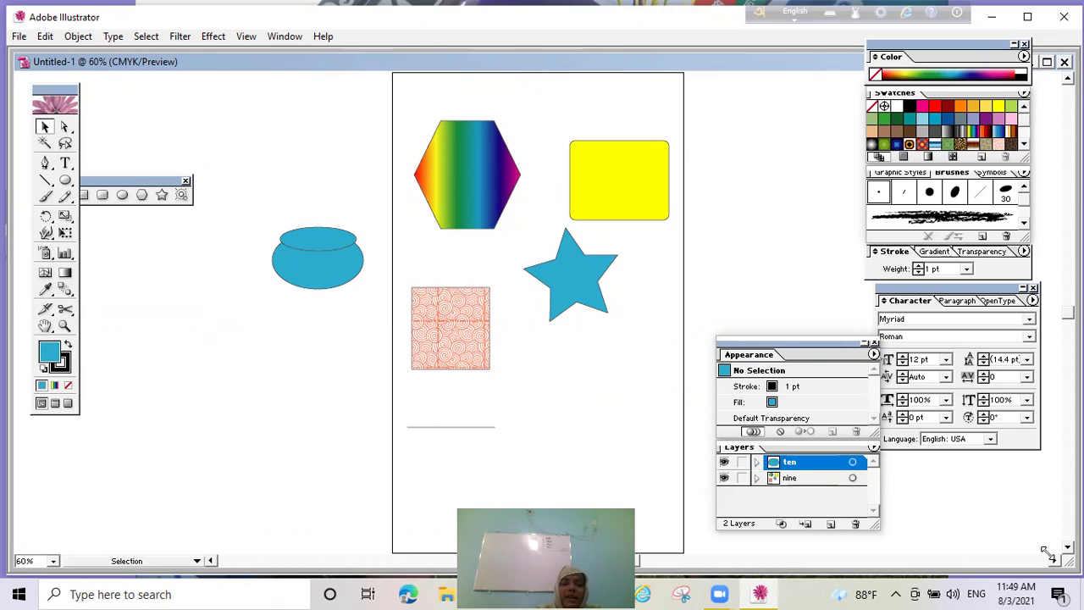
Step: Fill the flat ellipse with a solid golden orange and deselect it
click(314, 243)
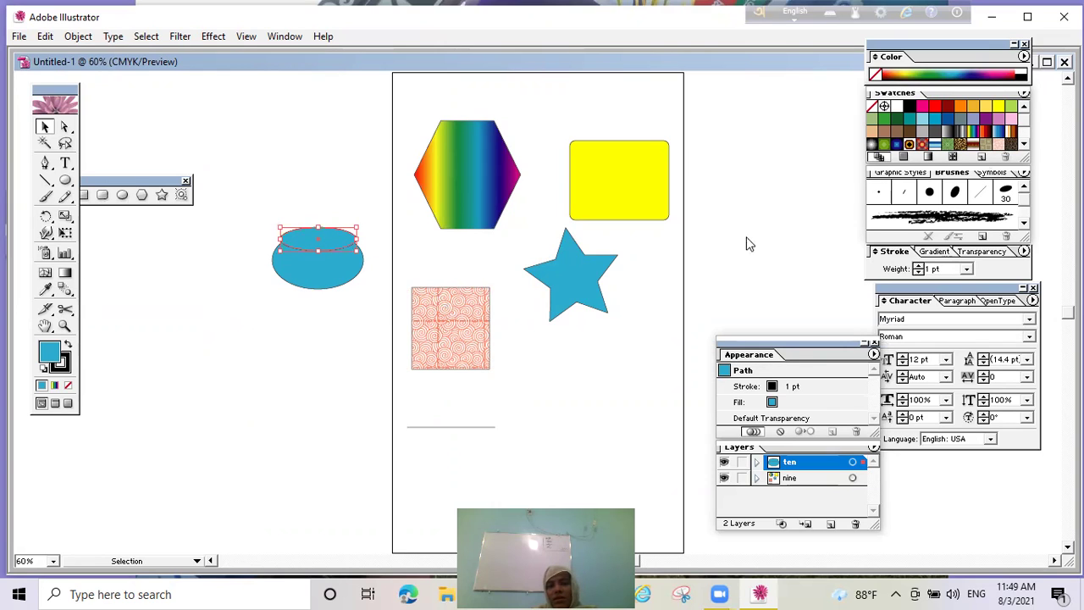
click(974, 107)
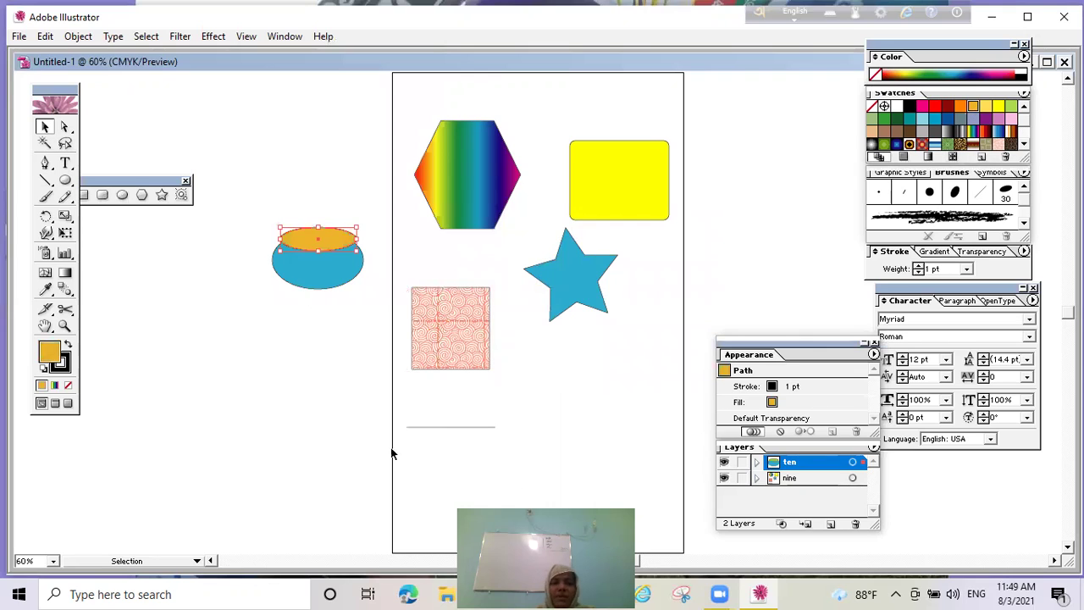
click(265, 385)
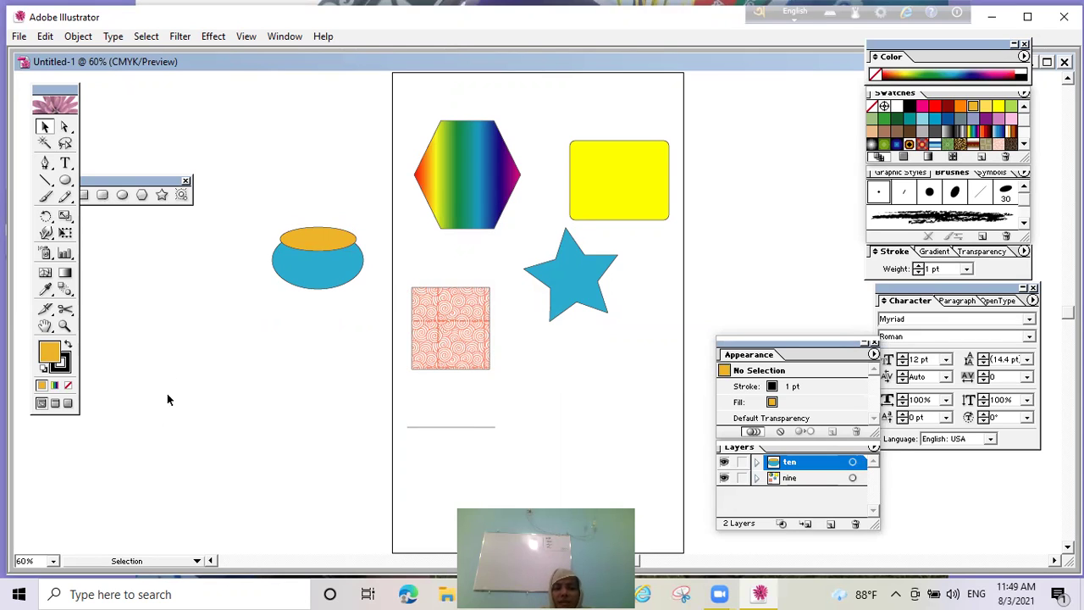
Step: Below the bowl, draw three overlapping rectangles: a small one, a tall narrow one and a long horizontal one across them
click(84, 195)
drag(207, 376, 272, 407)
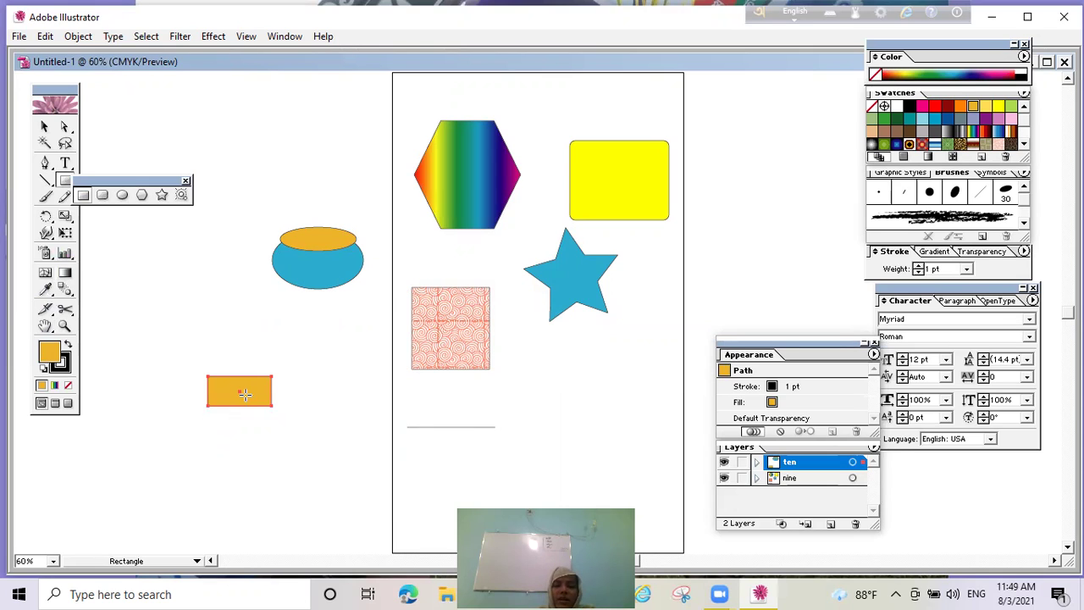
key(ctrl+shift+a)
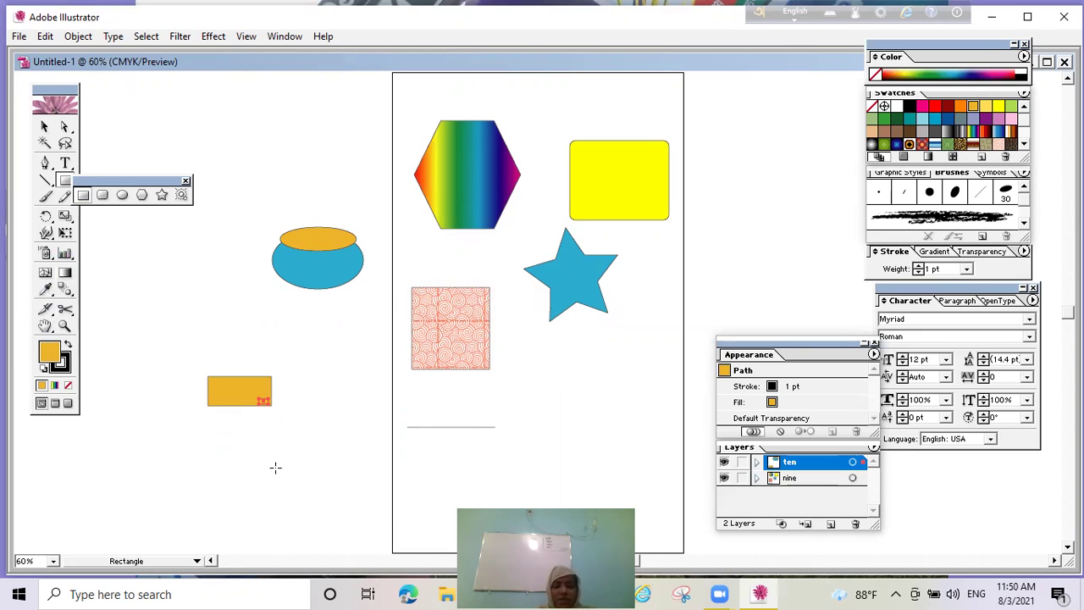
drag(216, 339, 275, 453)
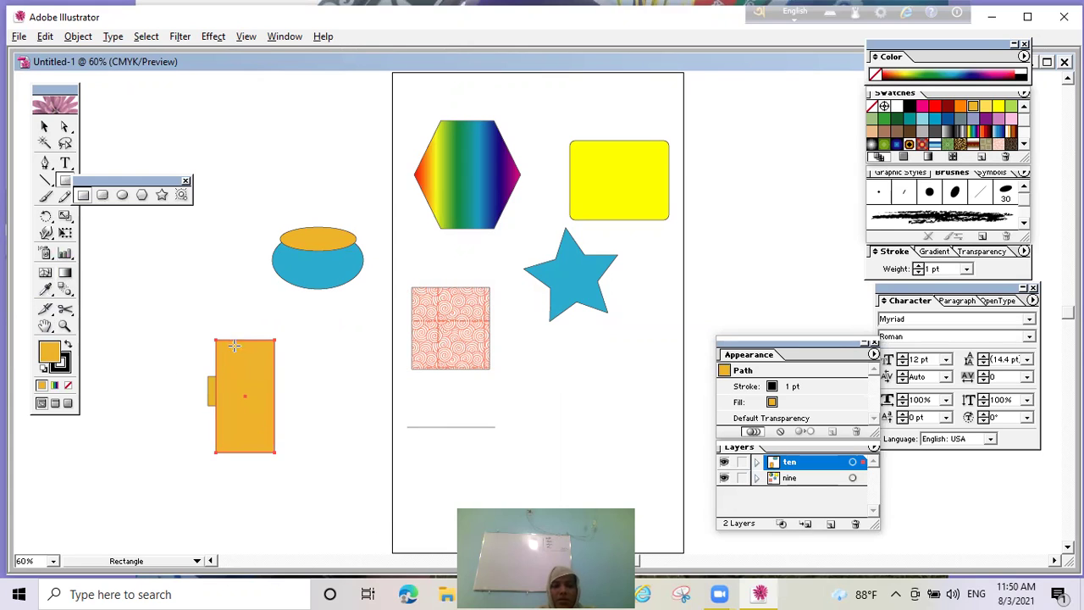
drag(238, 395, 361, 416)
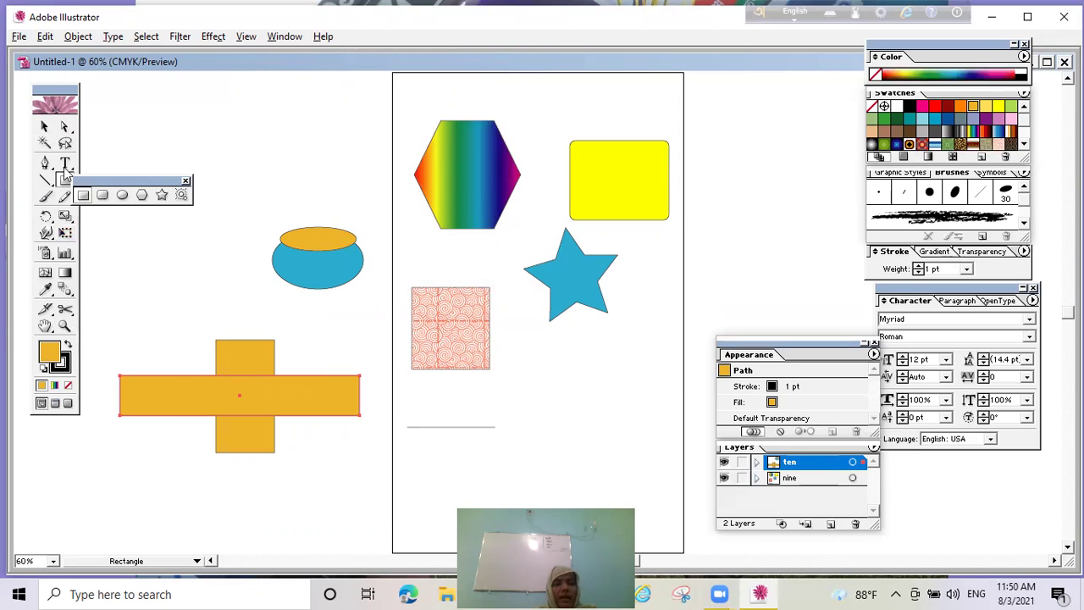
Step: Resize the long horizontal rectangle into a shorter, slightly taller block overlapping the lower part of the tall rectangle
click(43, 129)
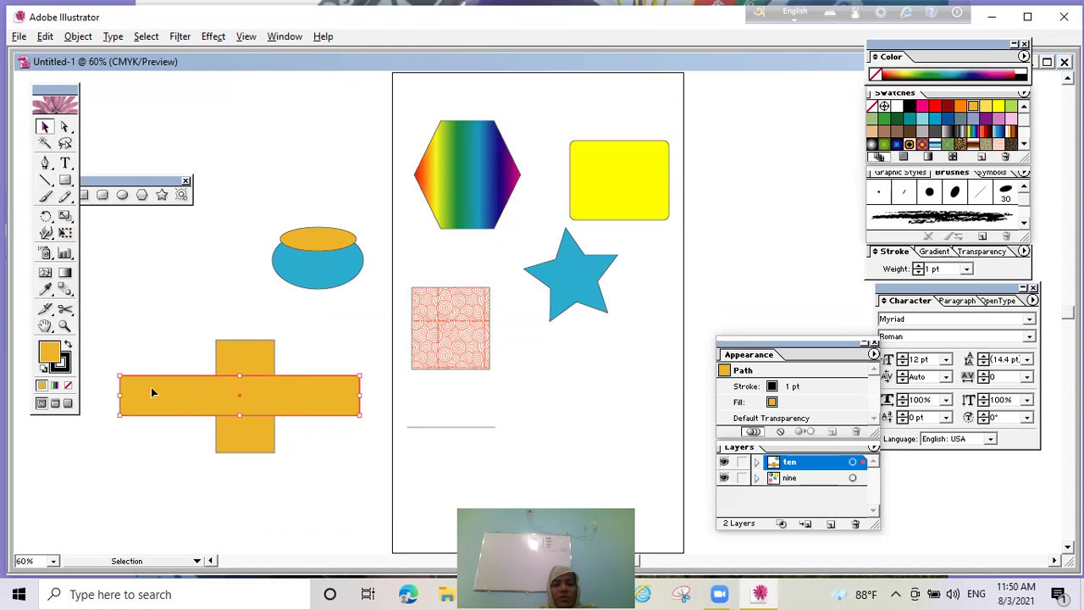
drag(119, 375, 184, 402)
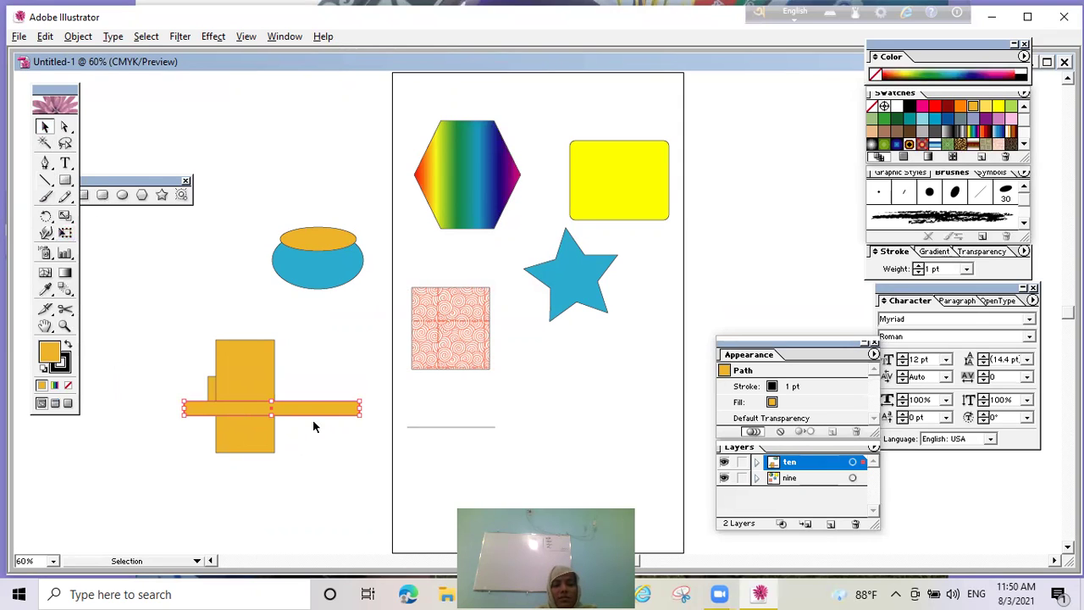
drag(271, 415, 271, 449)
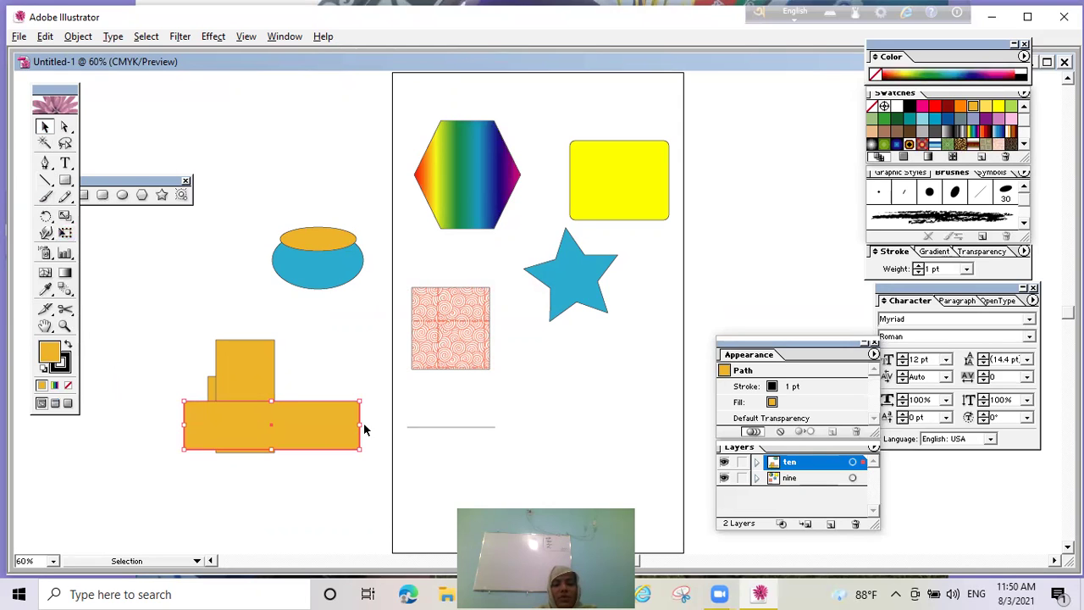
drag(357, 426, 254, 426)
Step: Move the tall rectangle clear to the right of the other two, then narrow it and reduce its height
shift+click(255, 372)
drag(254, 373, 310, 382)
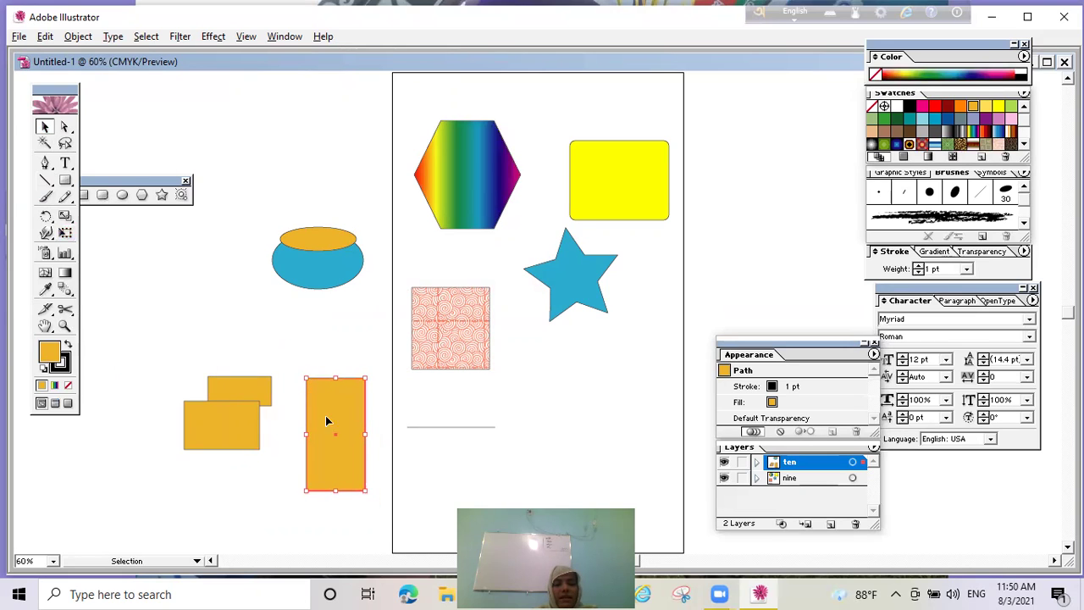
drag(358, 483, 357, 448)
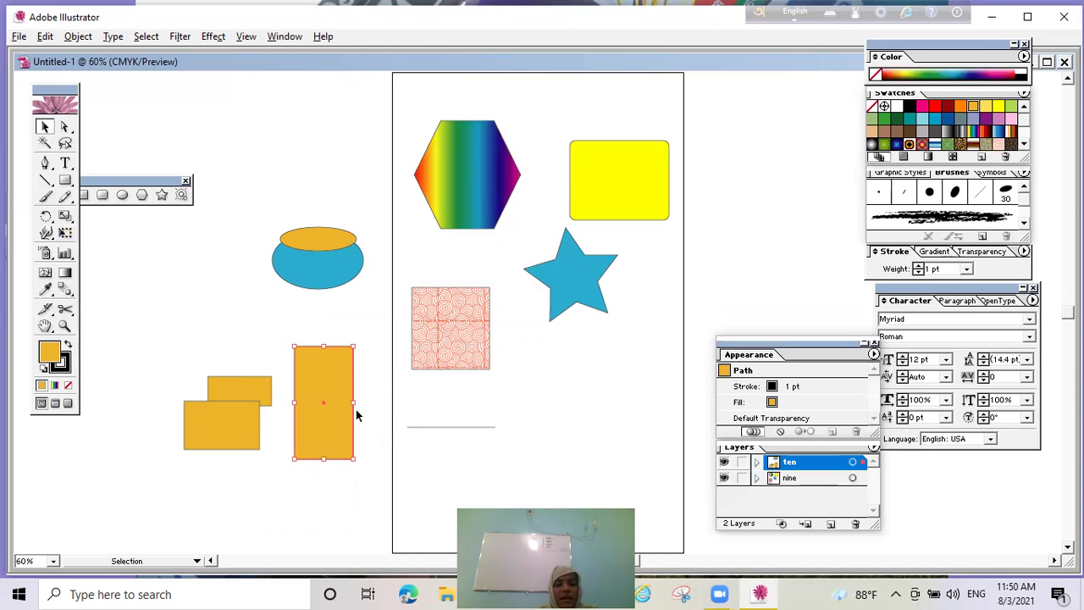
drag(352, 400, 343, 400)
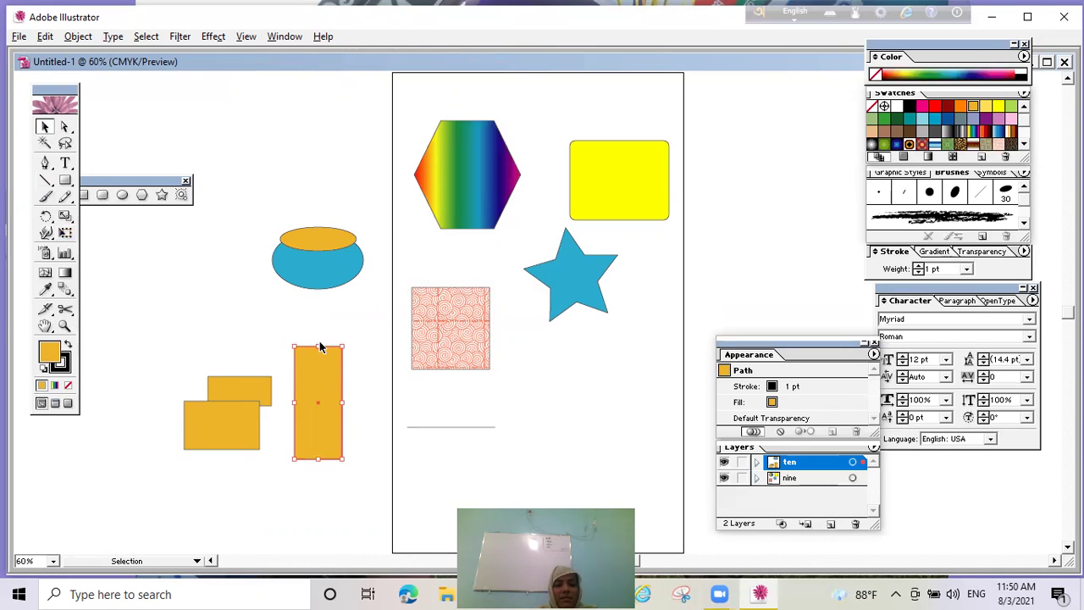
drag(317, 344, 318, 391)
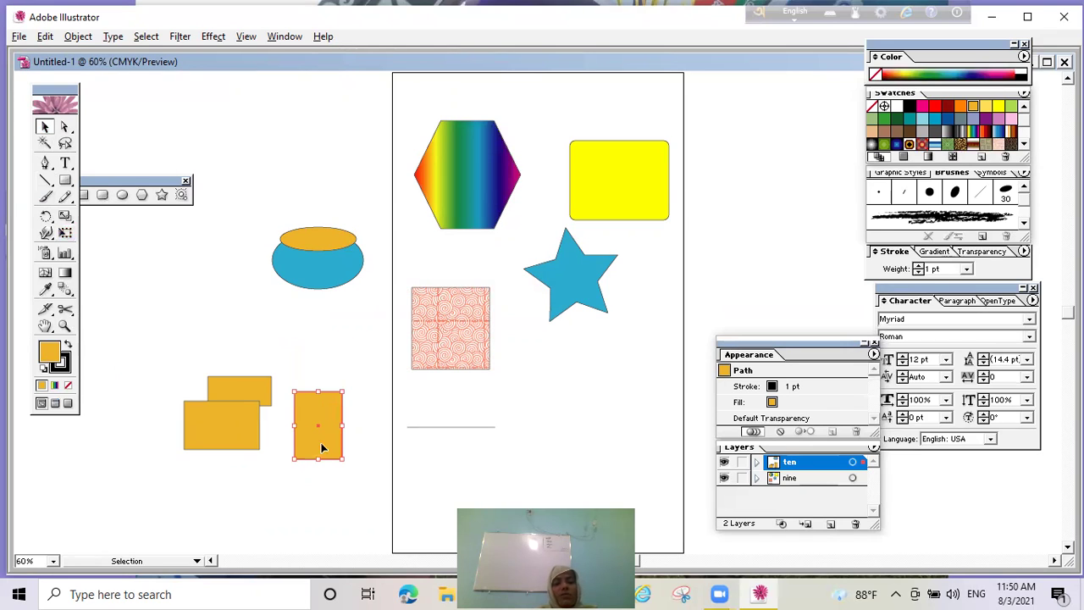
Step: Enlarge the small upper rectangle slightly and move the other overlapping rectangle clear below it
click(235, 385)
drag(205, 373, 204, 370)
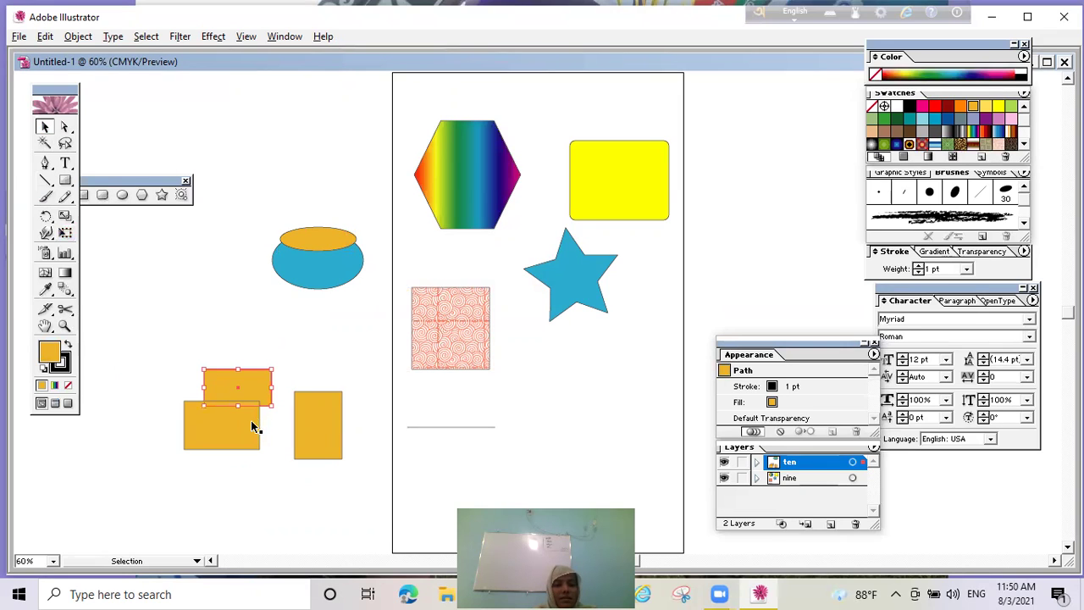
drag(222, 434, 239, 451)
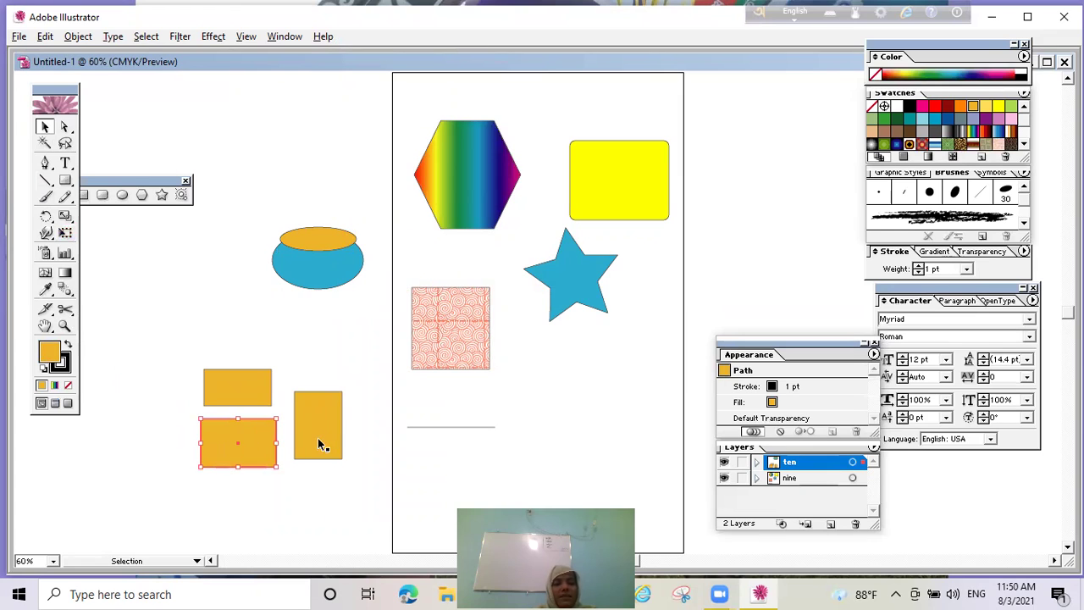
Step: Make the upper rectangle slightly taller, then flatten the one below it and shift it up and to the left
click(242, 385)
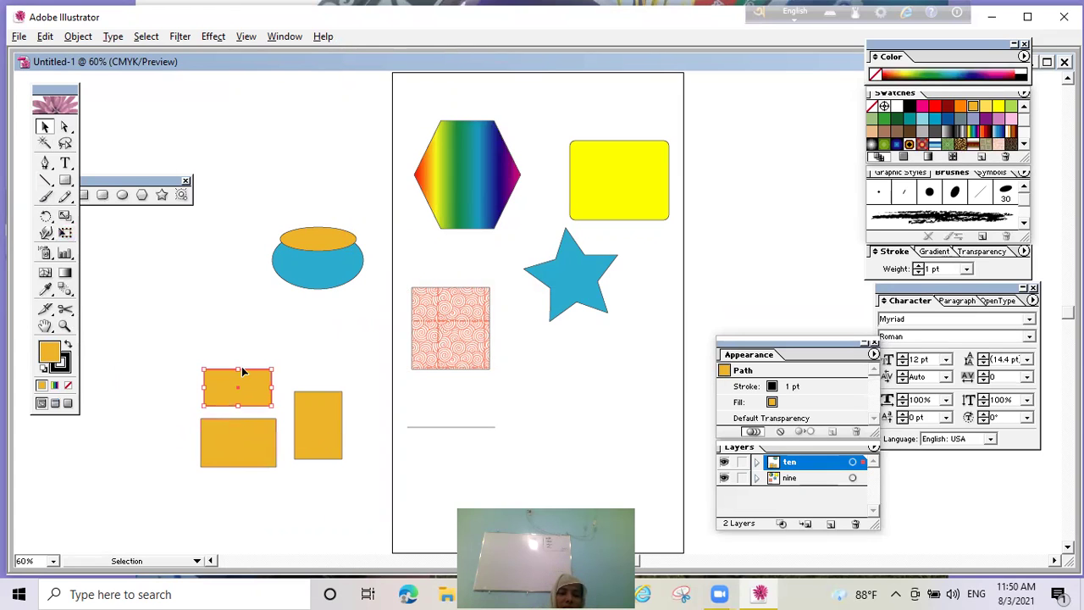
click(237, 369)
click(238, 381)
mouse_move(237, 368)
mouse_down()
mouse_move(242, 353)
mouse_move(240, 365)
mouse_up()
click(221, 443)
drag(236, 467, 205, 438)
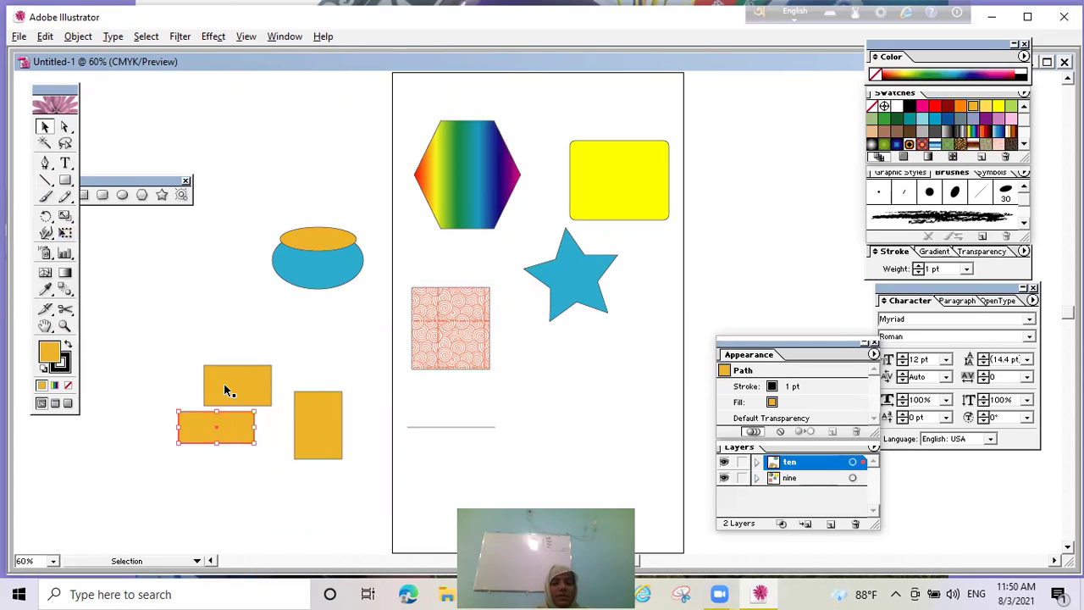
Step: Flatten the upper rectangle and lay the lower flat rectangle directly over it
click(242, 376)
drag(237, 370, 231, 397)
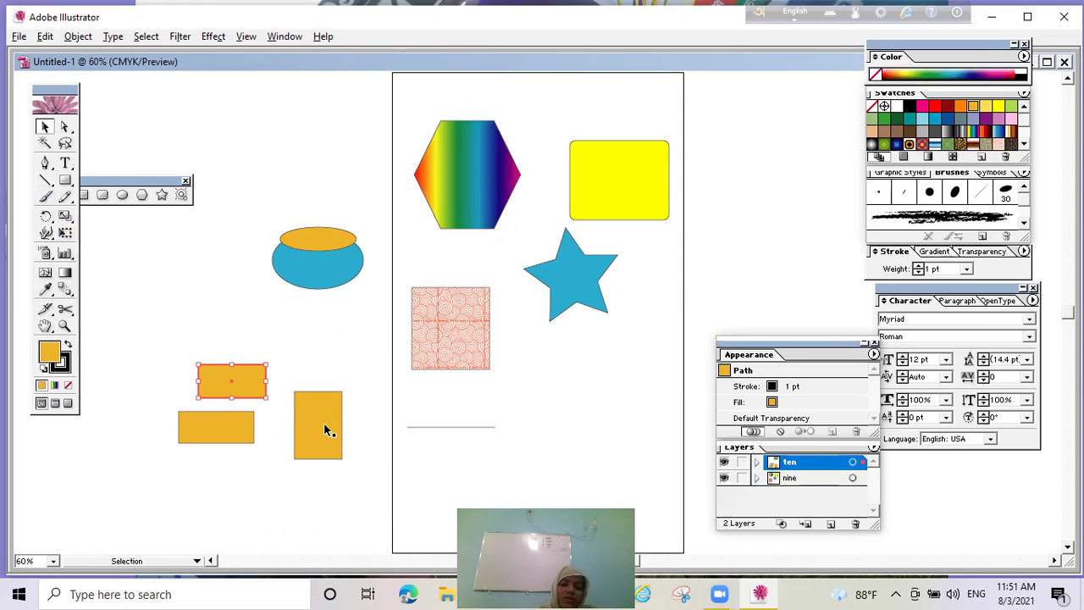
drag(199, 428, 217, 378)
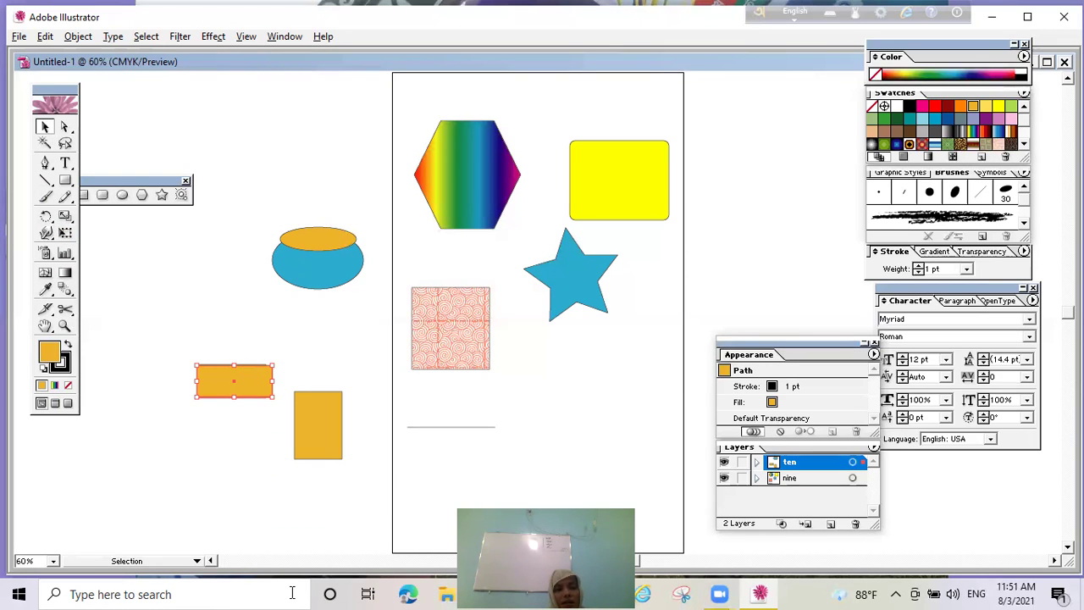
Step: With Direct Selection, shift the two lower corner points of the overlaid rectangle to the left to slant it into a parallelogram
click(65, 126)
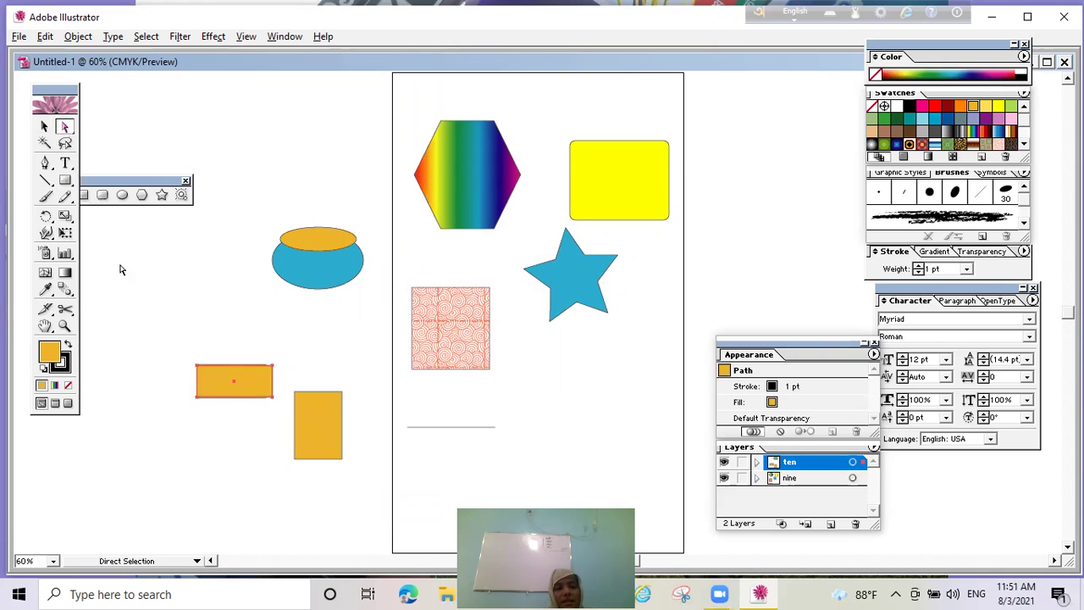
click(200, 404)
drag(273, 366, 255, 399)
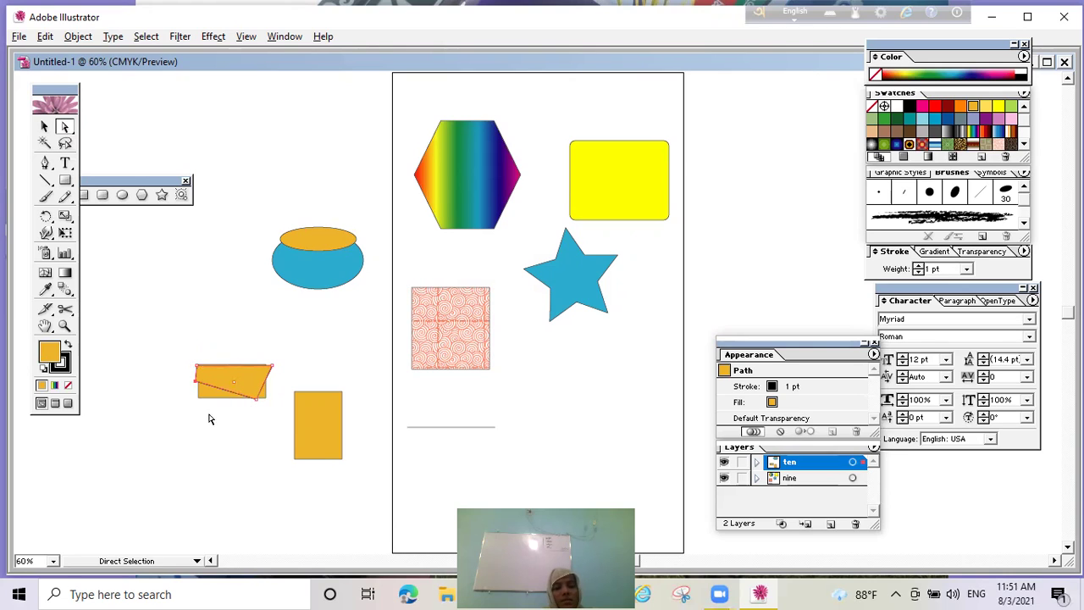
drag(196, 380, 189, 399)
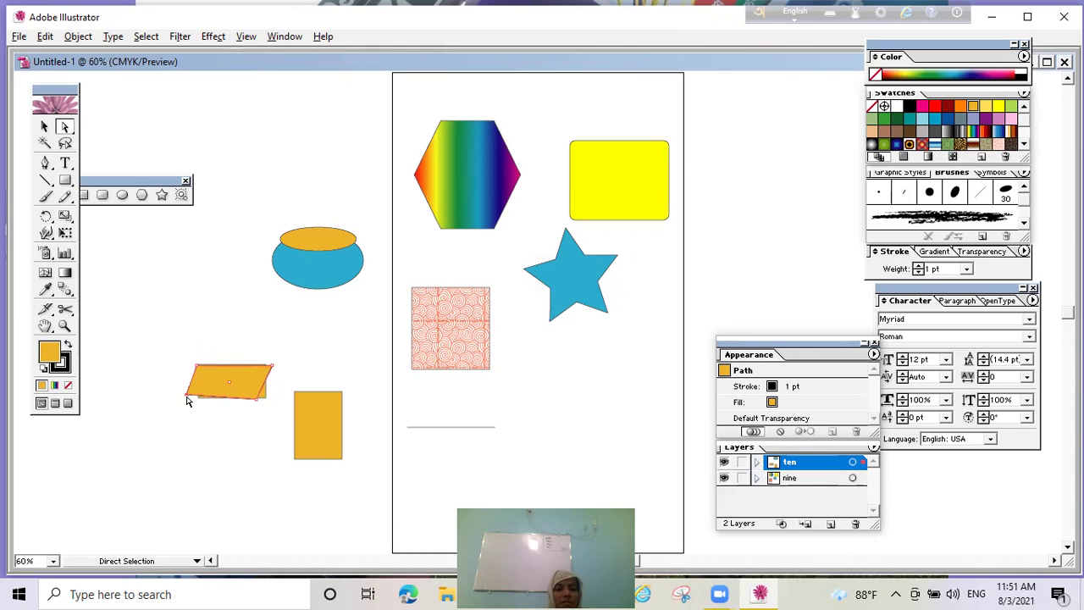
Step: Pull the slanted parallelogram's two lower corner points upward, moving the left one outward, to flatten it into the top of a box
drag(186, 398, 165, 372)
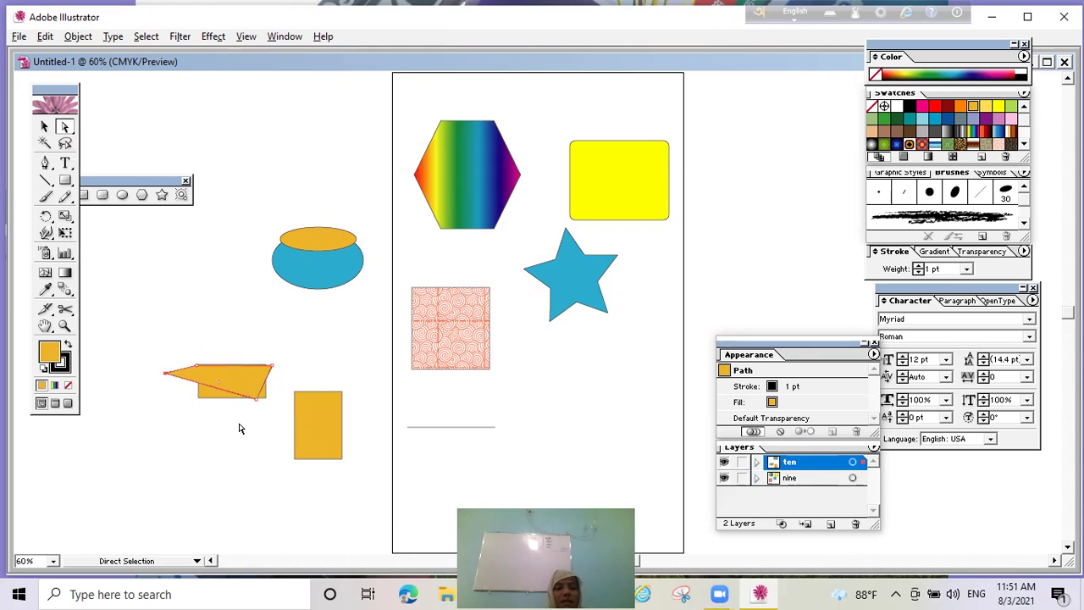
drag(256, 399, 247, 374)
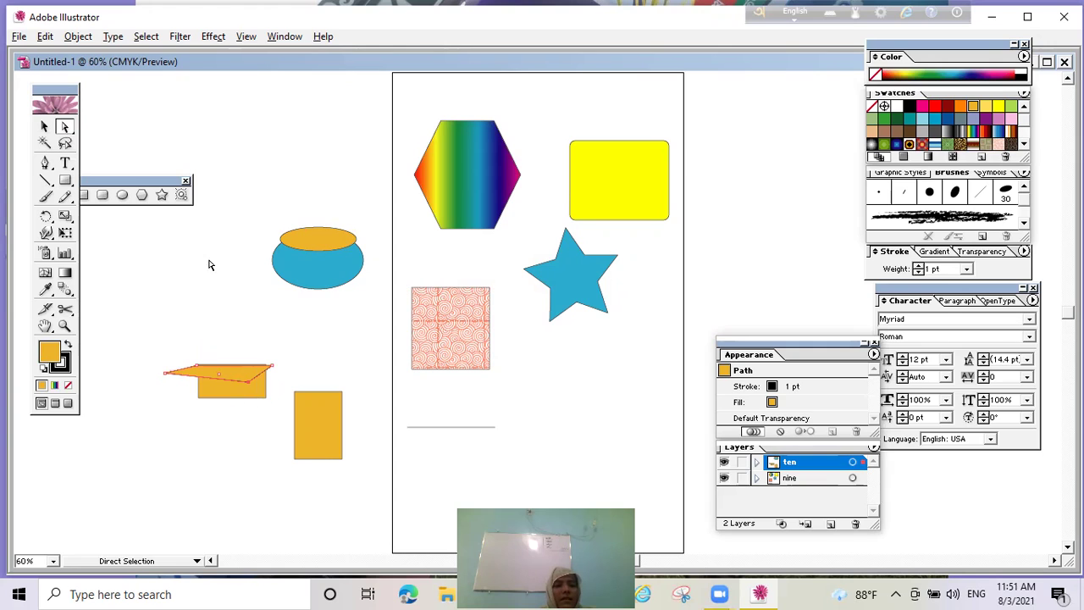
Step: Adjust three corners of the rectangle behind to align it under the parallelogram's right edge, and lower the parallelogram's leftmost corner to level its front edge
click(220, 394)
click(206, 416)
drag(198, 387, 195, 401)
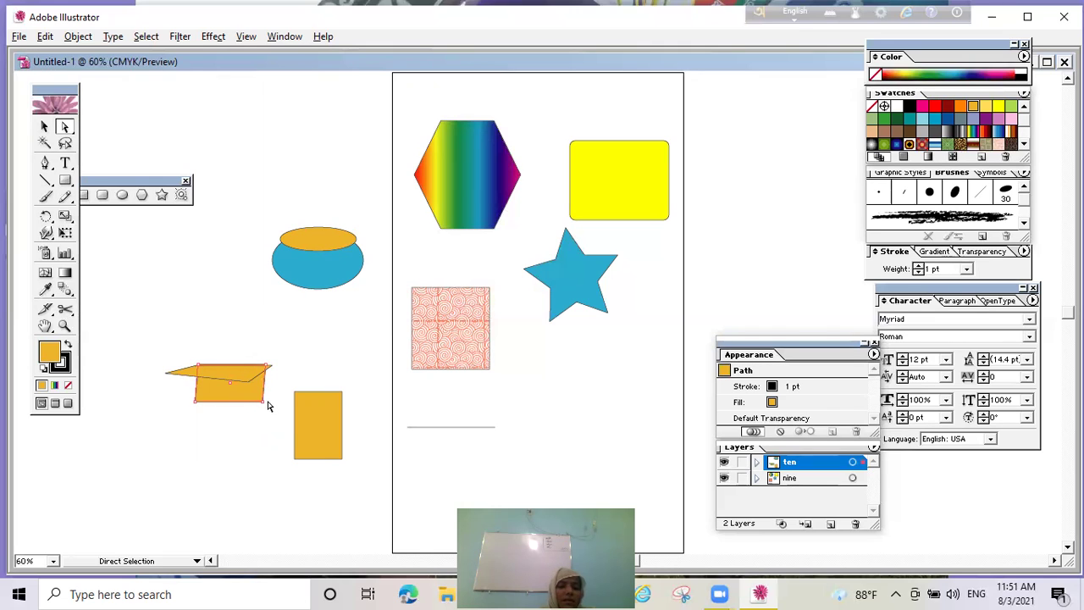
drag(267, 367, 271, 365)
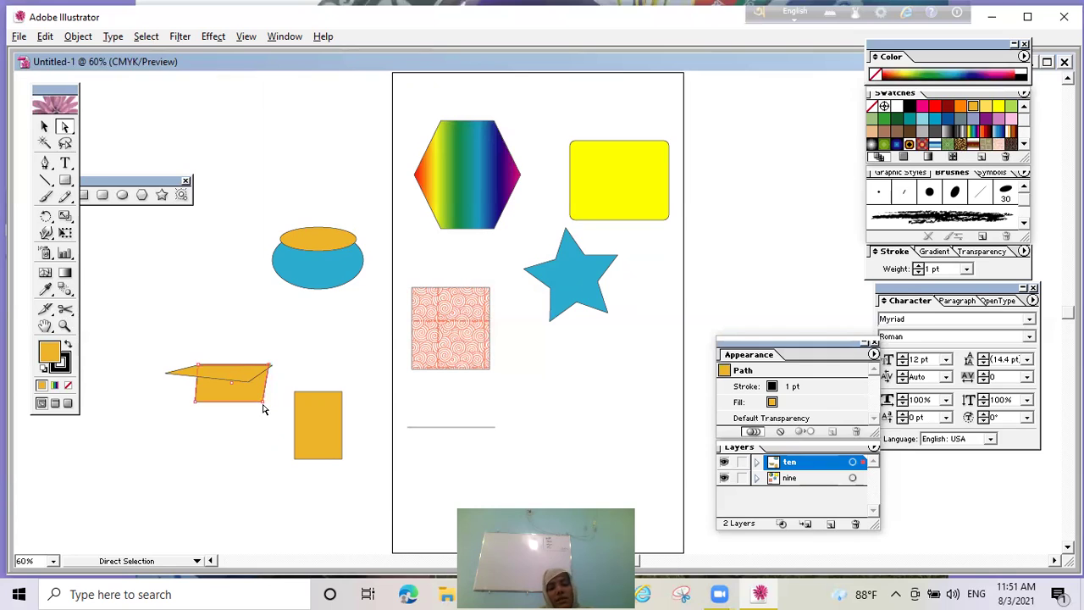
drag(263, 404, 269, 405)
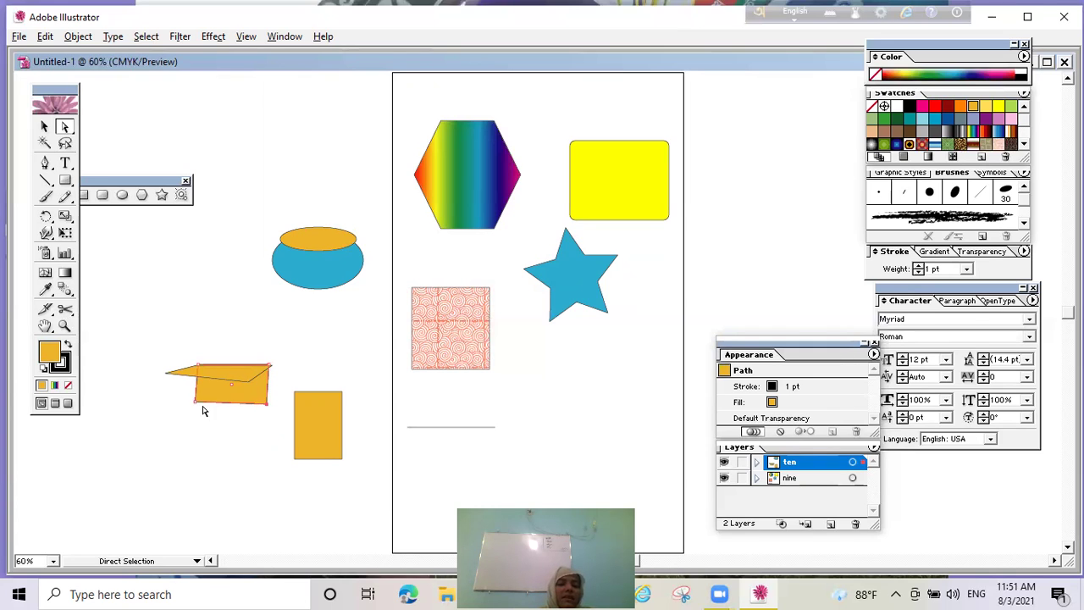
click(160, 389)
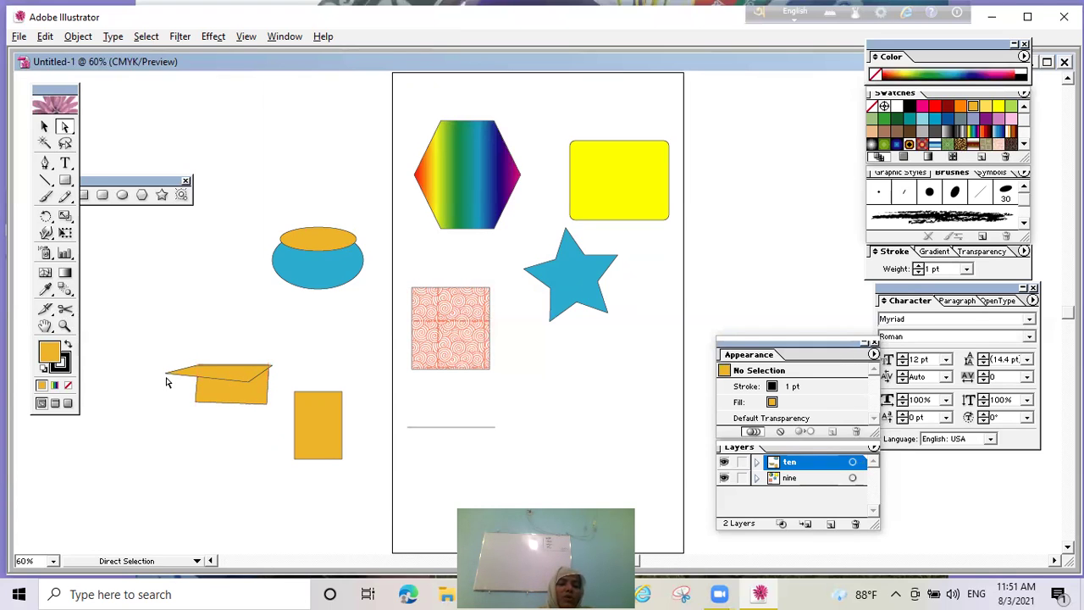
drag(166, 374, 170, 381)
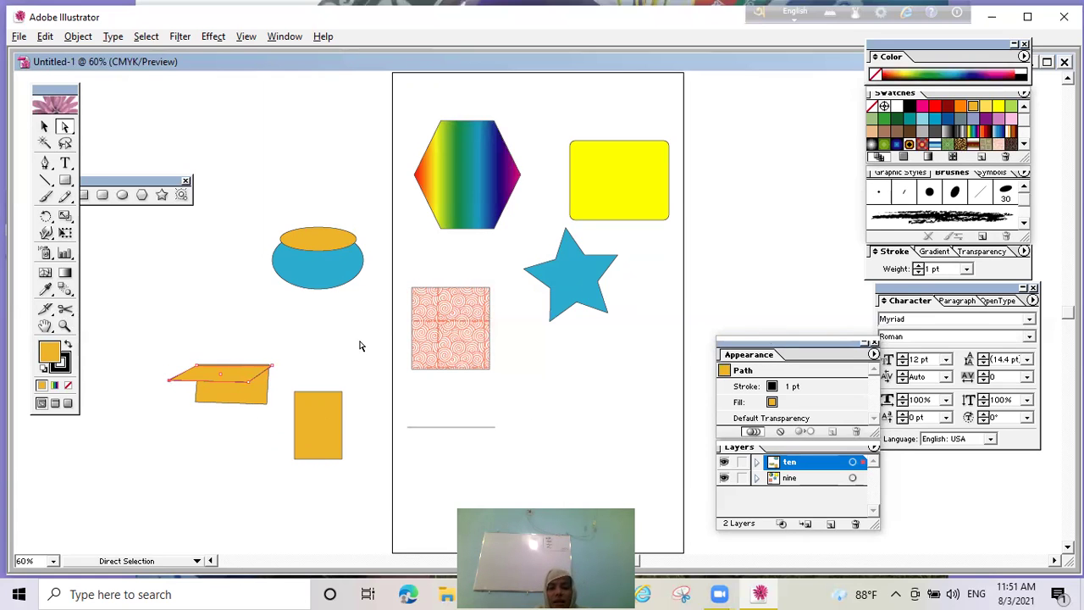
Step: Place the separate tall rectangle under the parallelogram's front edge, then widen and flatten it to form the front face of the box
drag(310, 434, 184, 424)
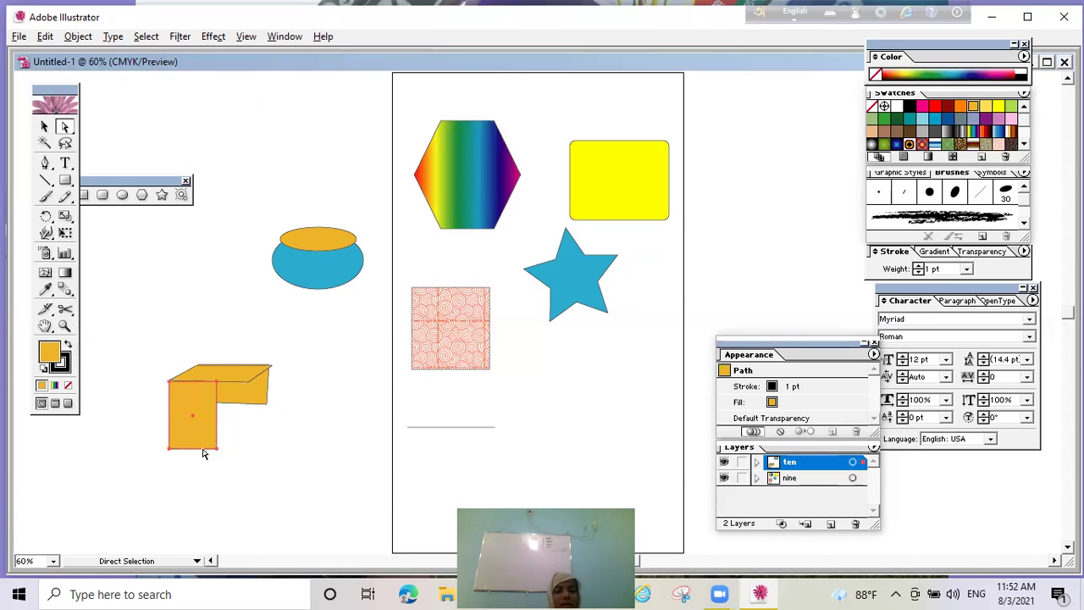
click(44, 127)
drag(217, 415, 246, 415)
drag(207, 449, 215, 419)
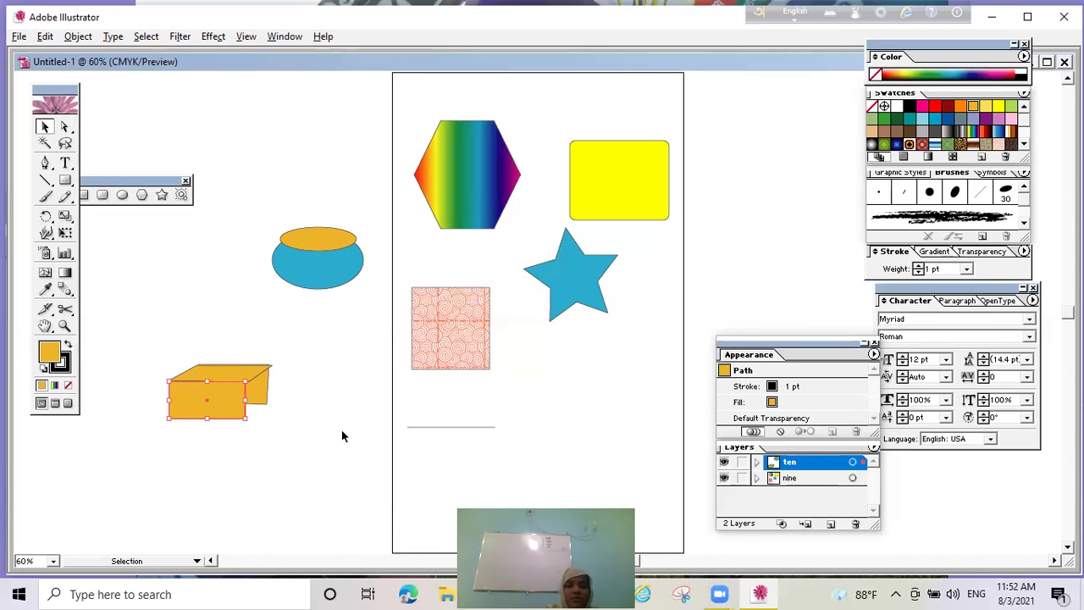
click(359, 478)
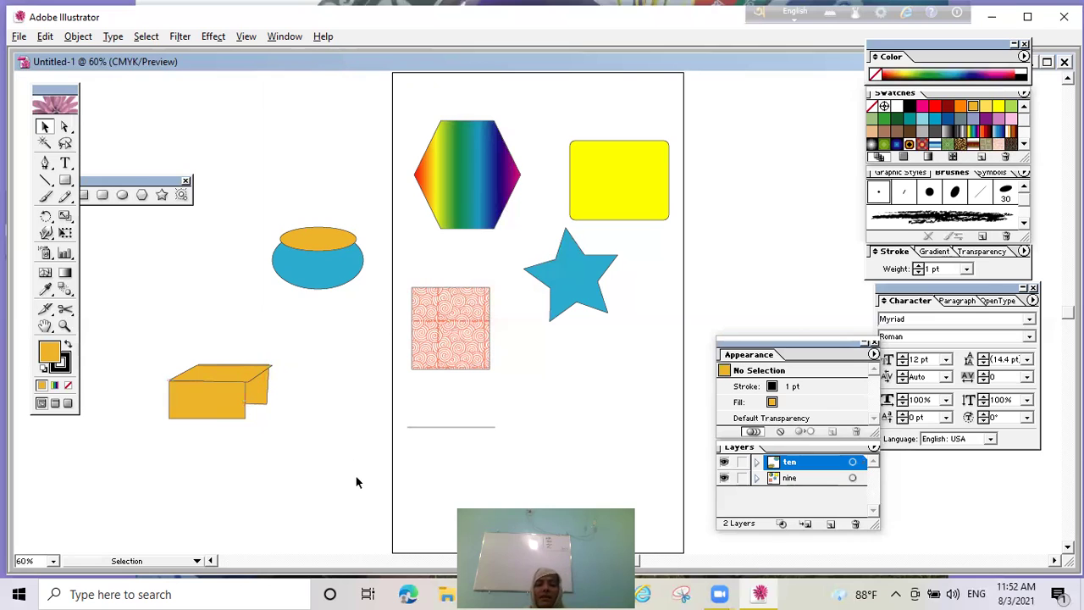
click(238, 409)
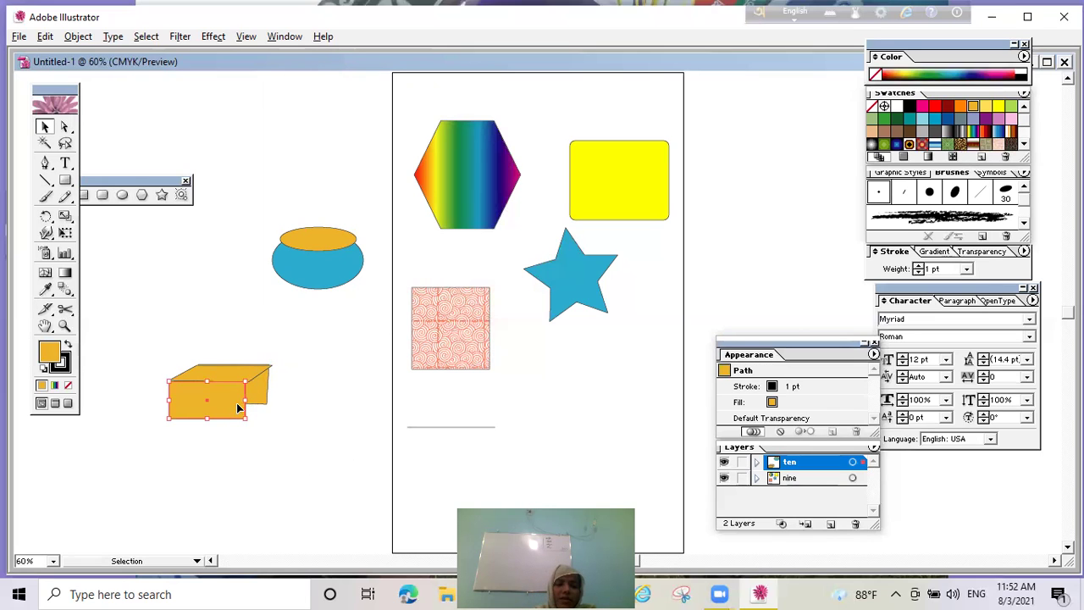
drag(243, 403, 248, 404)
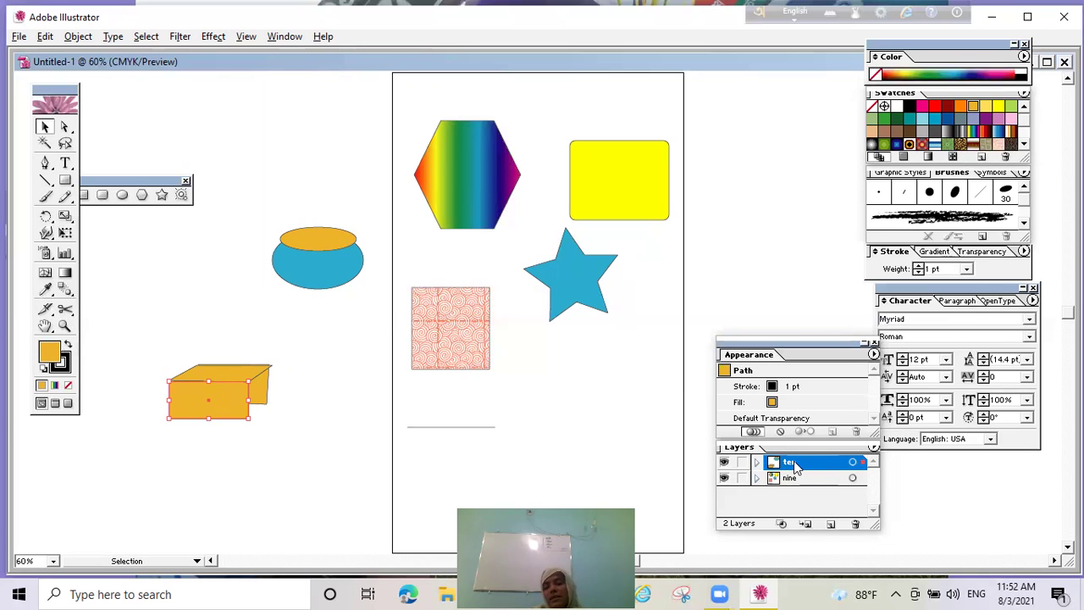
Step: Toggle the visibility of layers nine and ten, leaving only layer ten shown
click(724, 479)
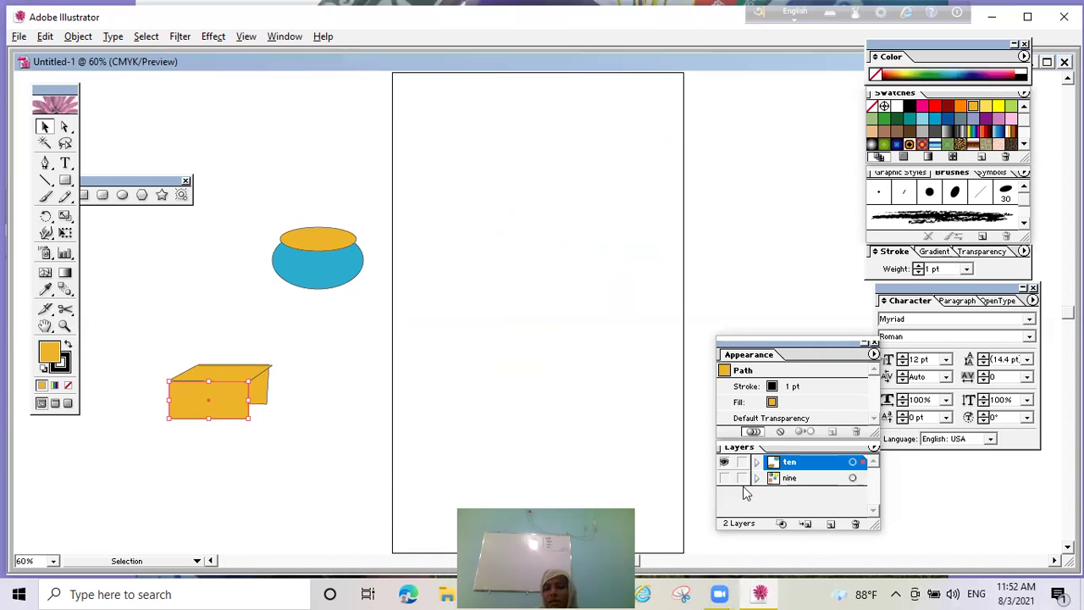
click(724, 479)
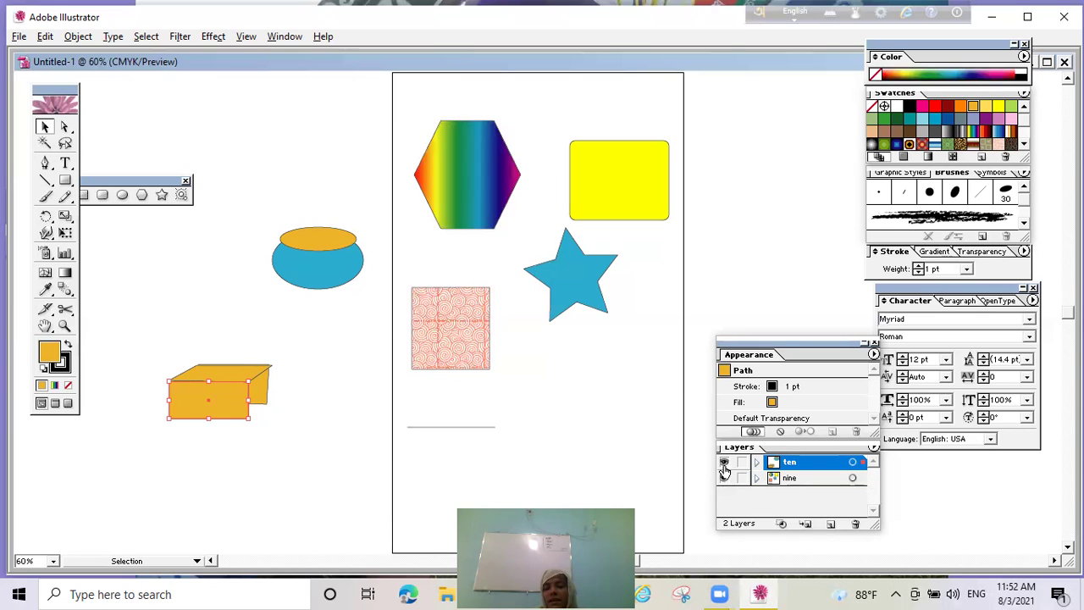
click(724, 479)
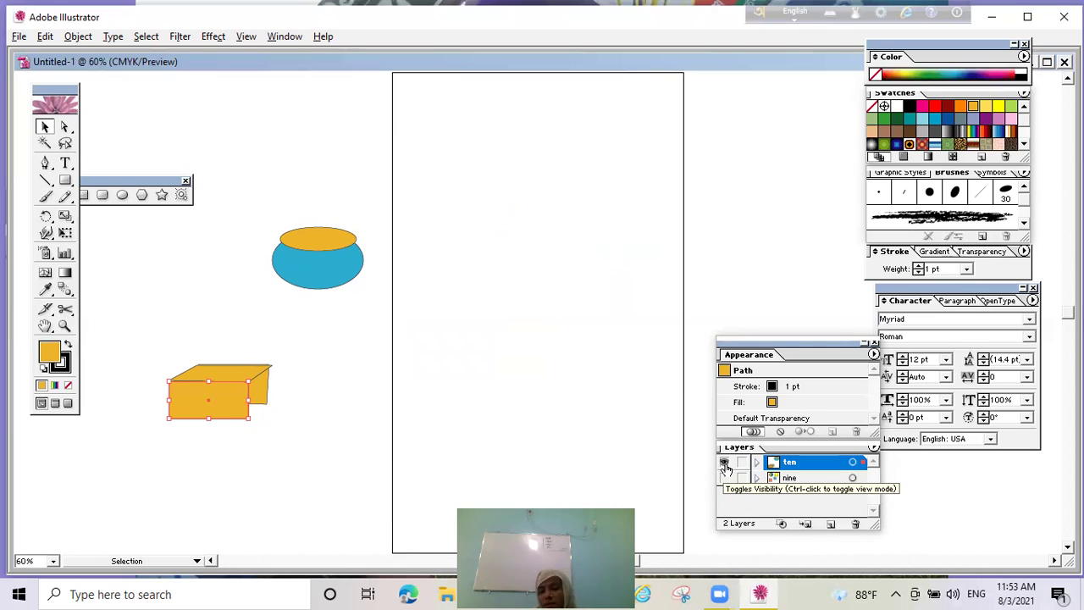
click(724, 464)
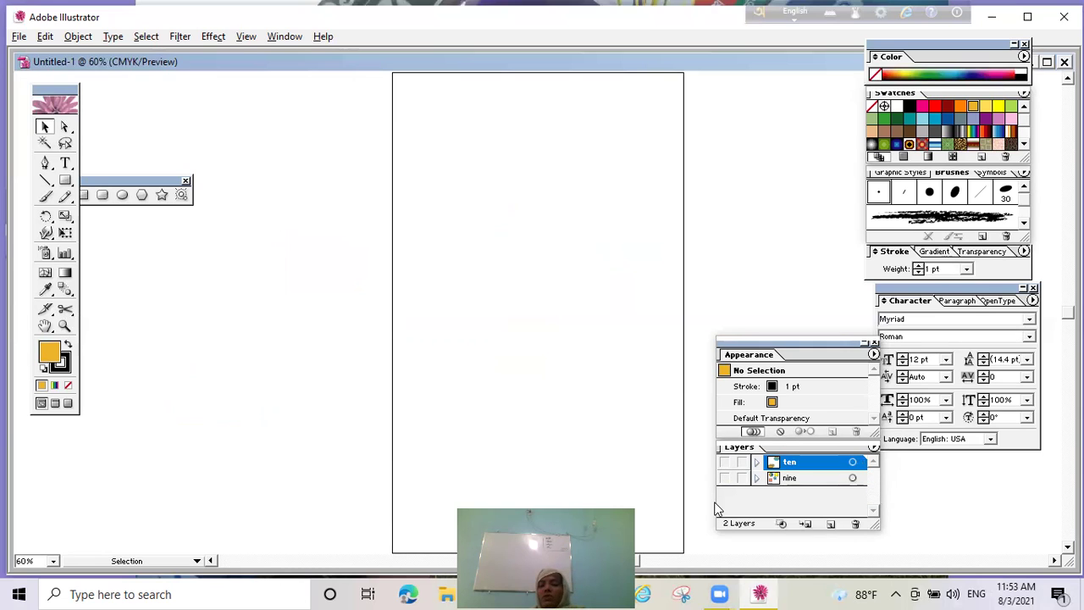
click(724, 479)
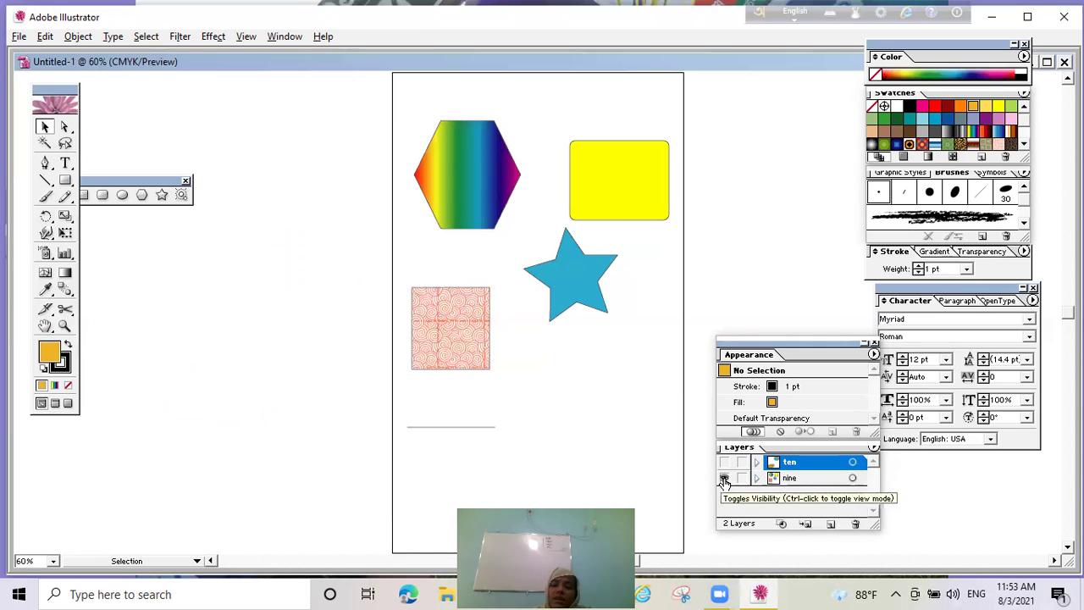
click(724, 479)
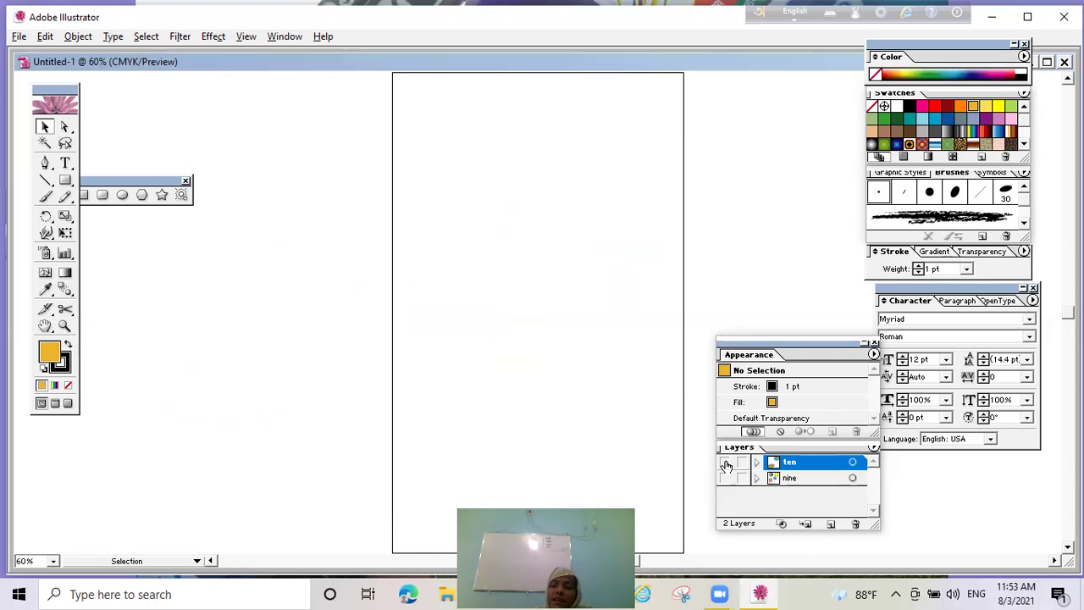
click(724, 462)
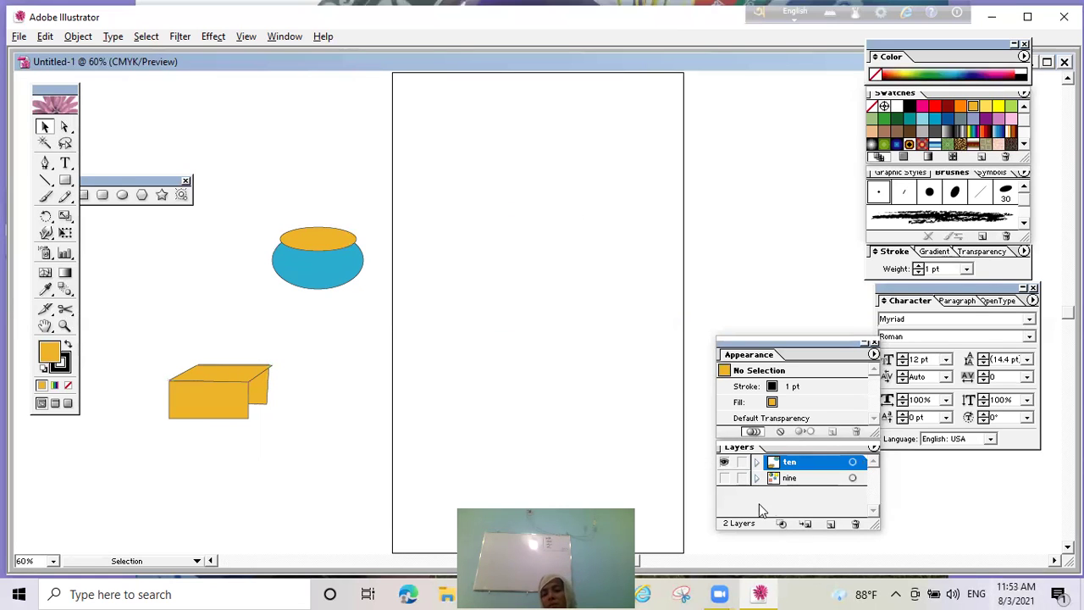
Step: Create a new layer above ten and name it "type"
click(831, 524)
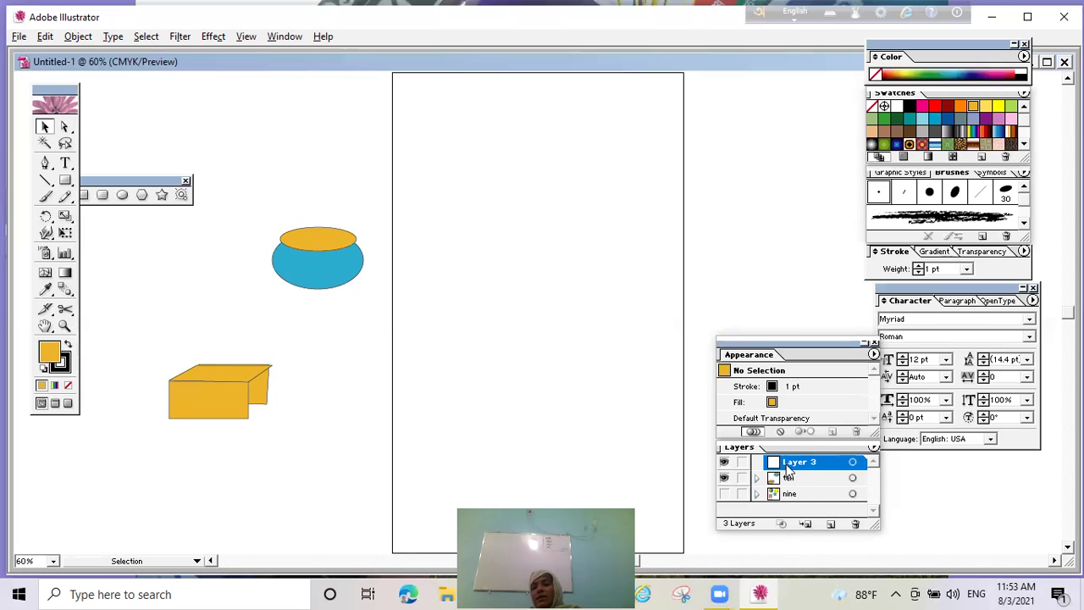
double_click(796, 462)
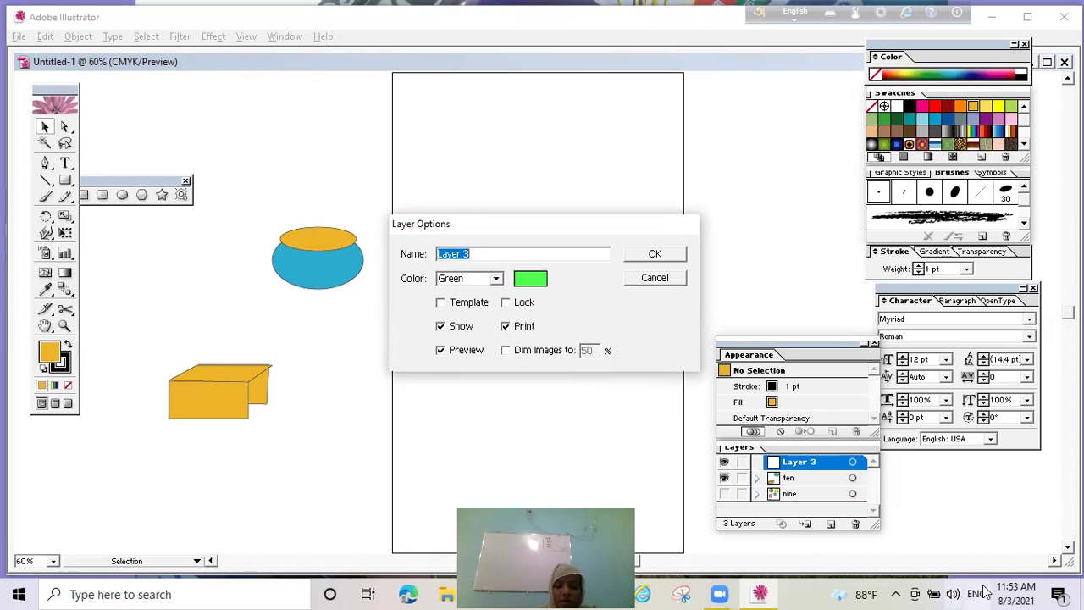
text(type)
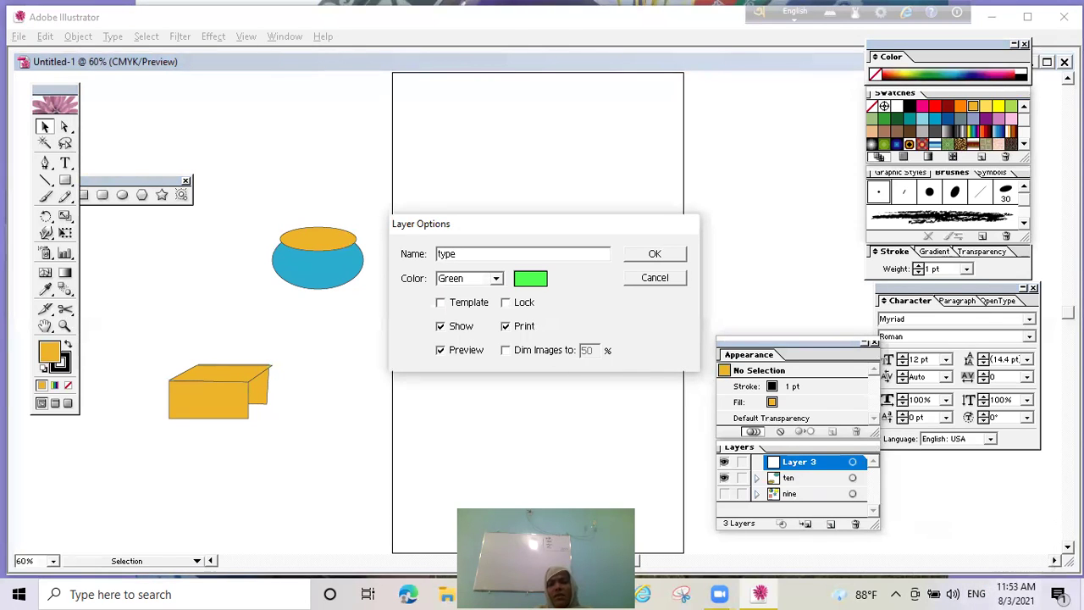
click(654, 254)
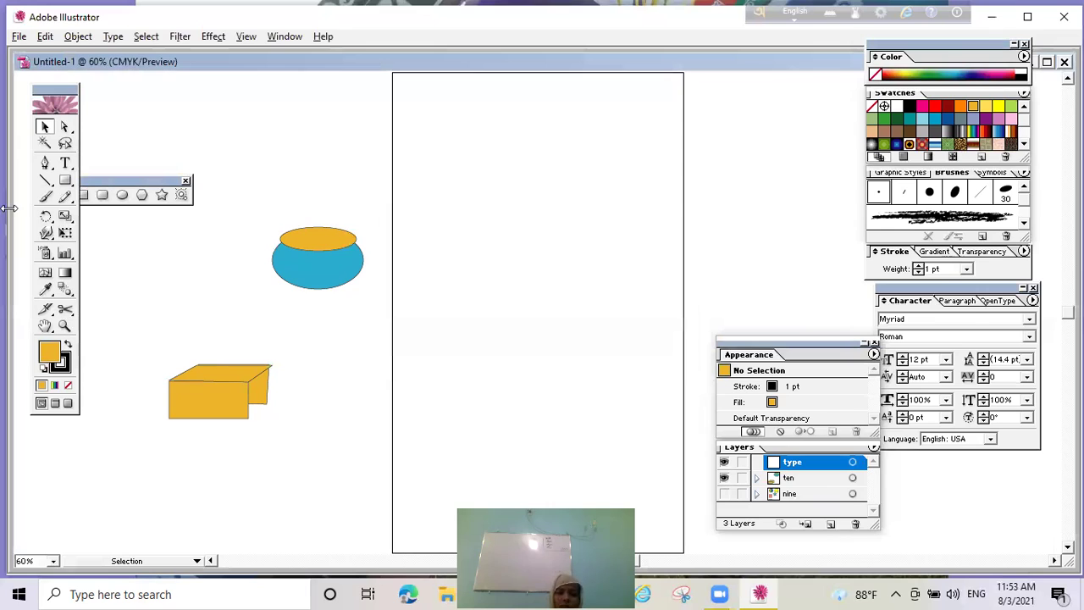
click(86, 198)
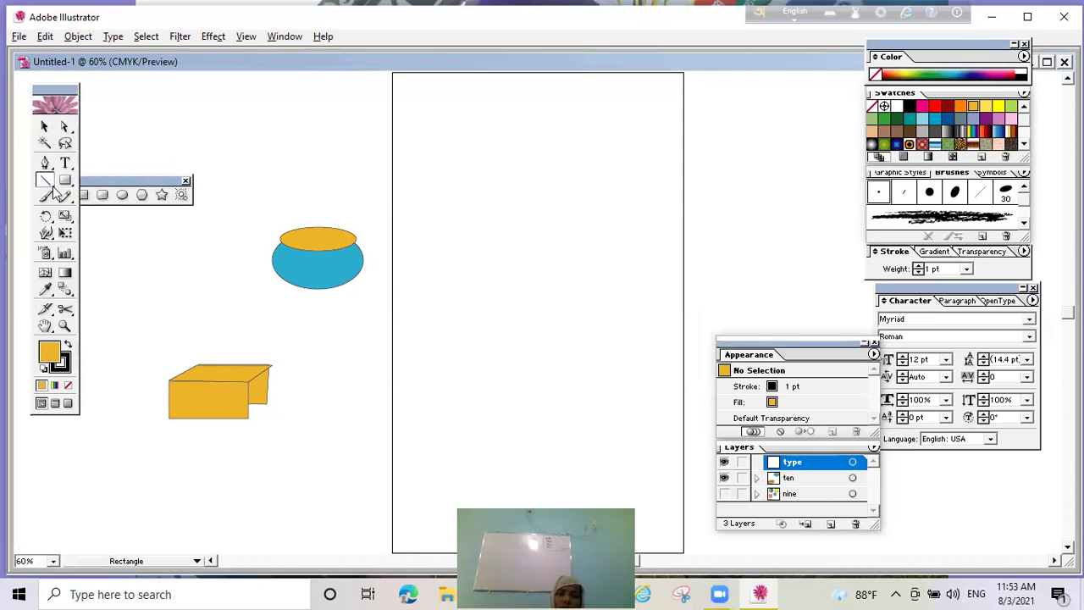
drag(46, 180, 54, 191)
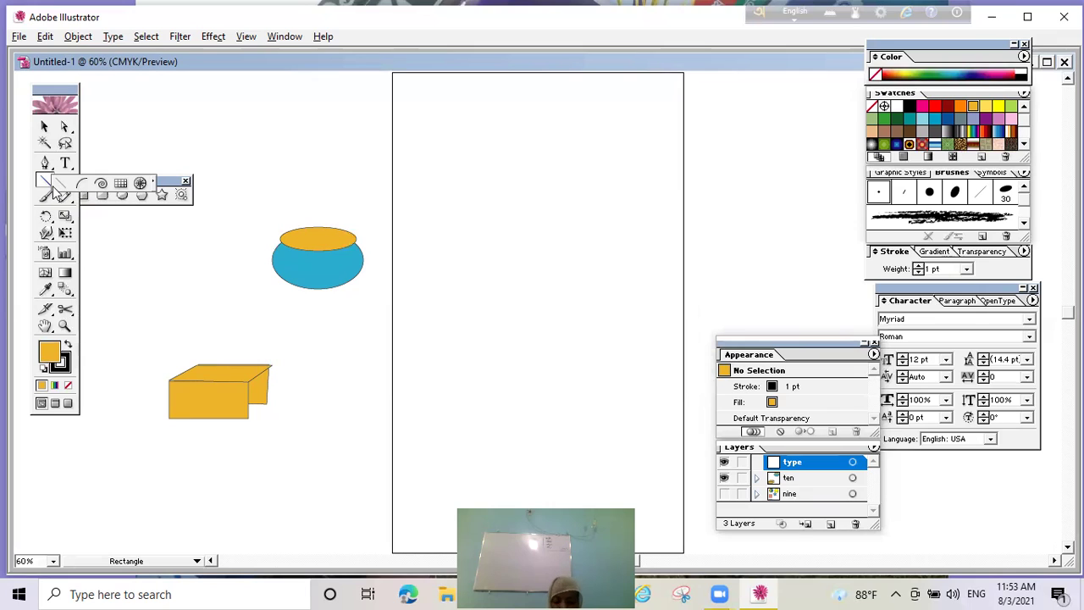
click(54, 191)
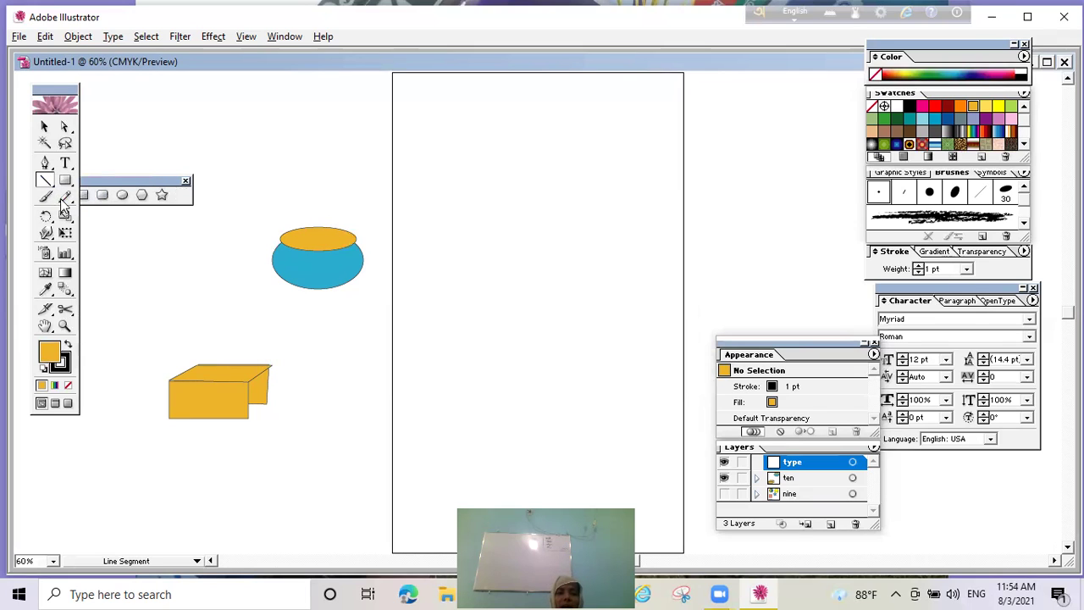
Step: With the Pen tool, start a three-point path near the page's upper left, running down and then right, and set its fill to none
click(45, 162)
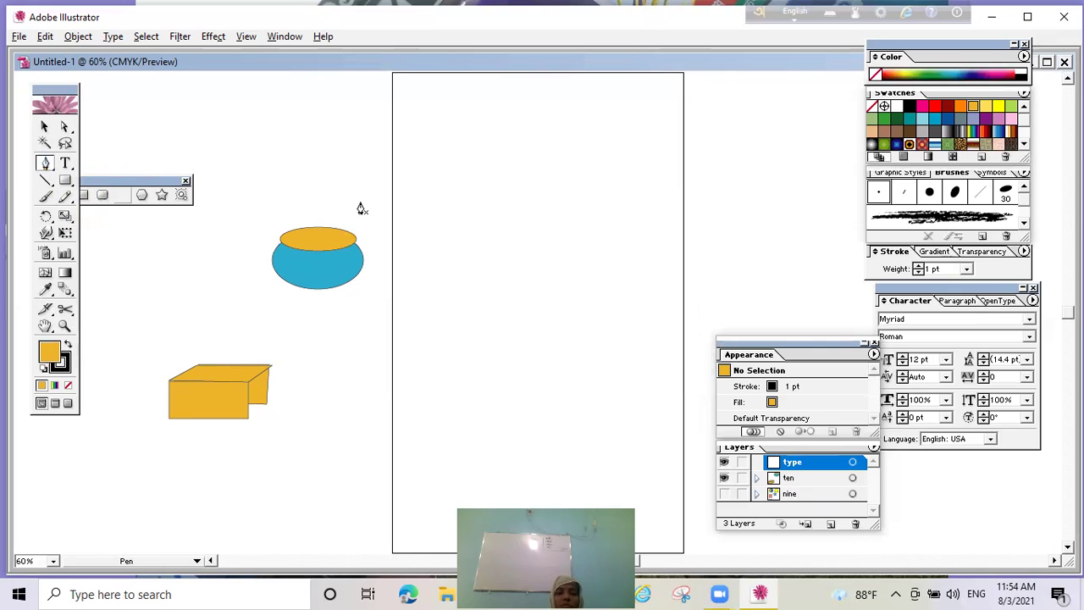
click(433, 173)
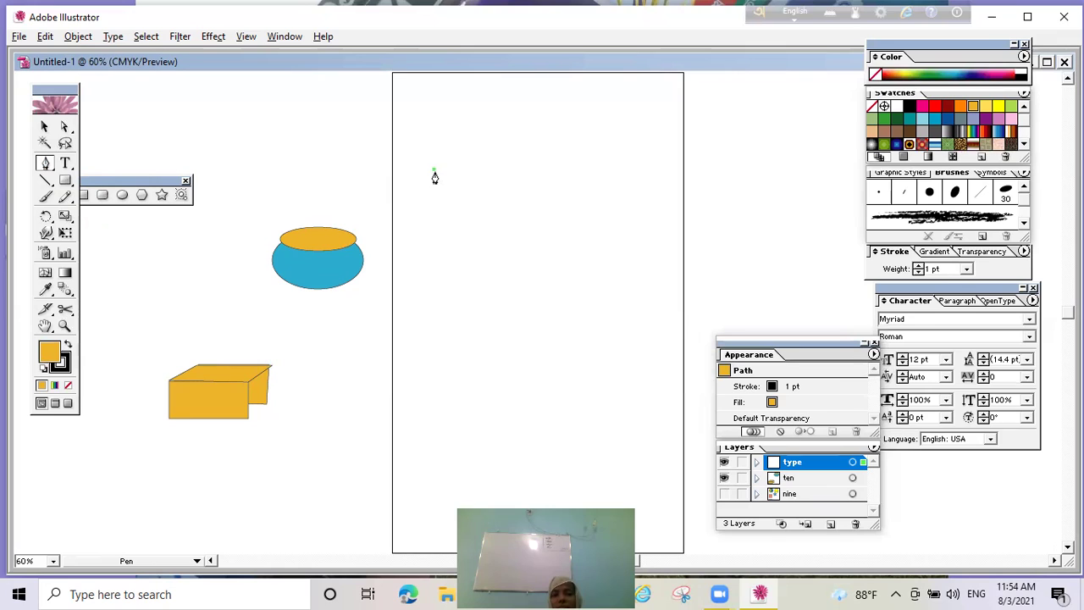
click(423, 244)
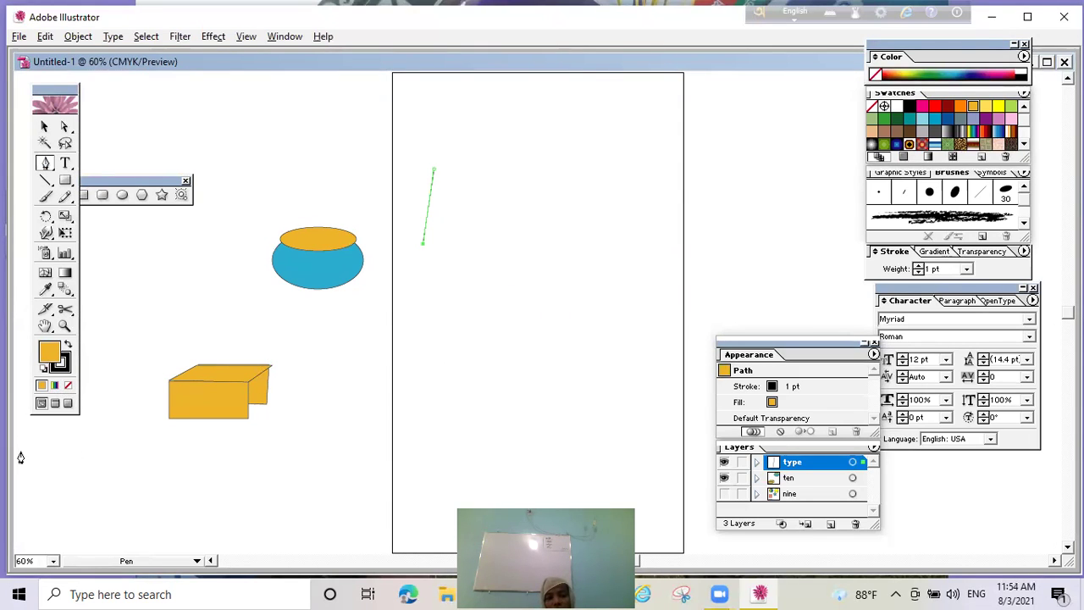
click(64, 370)
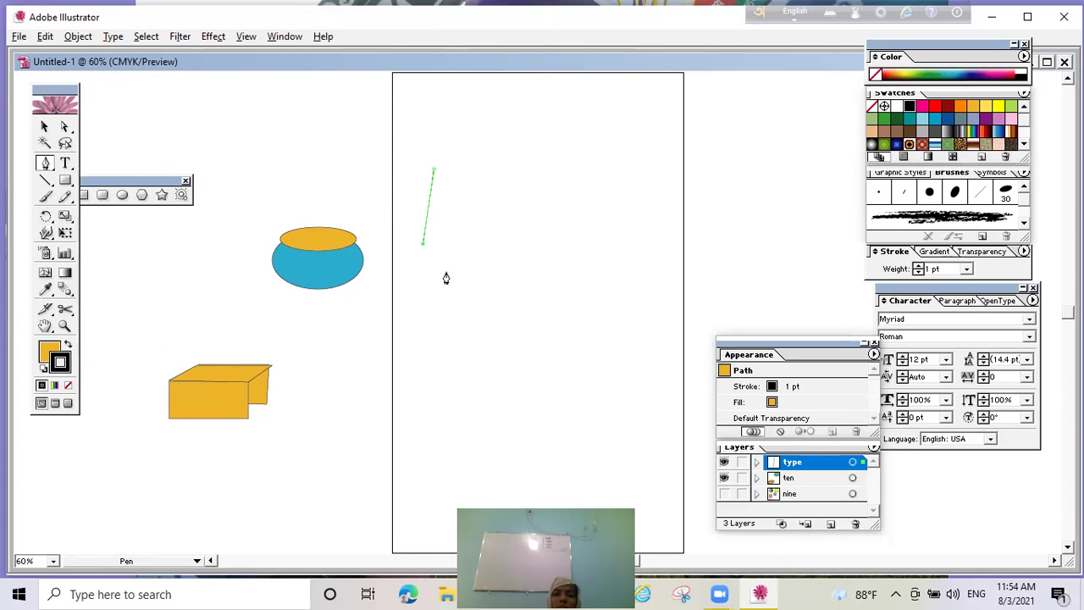
click(479, 244)
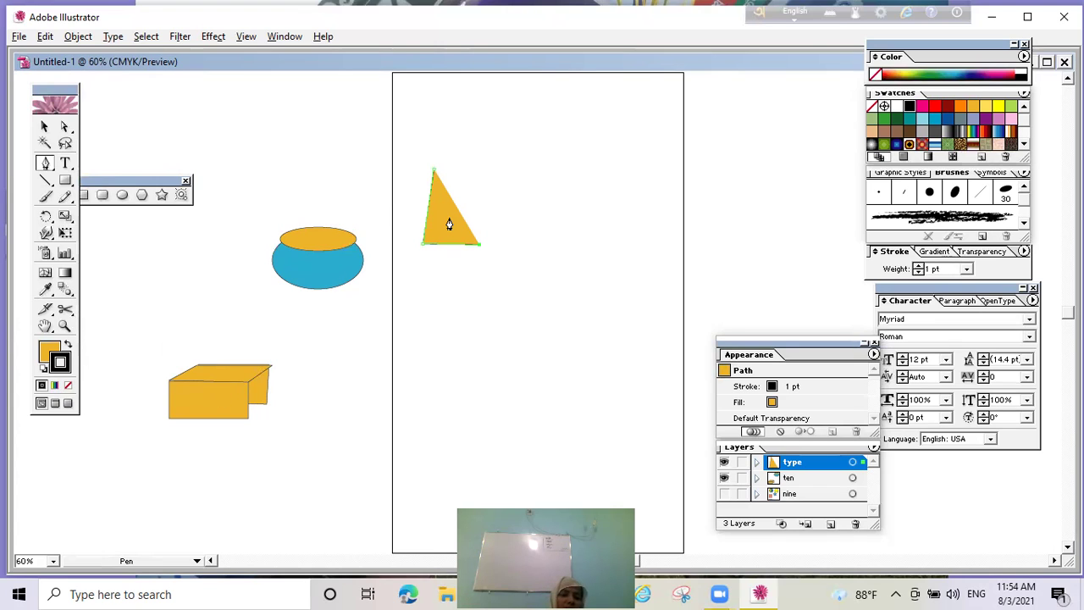
click(47, 352)
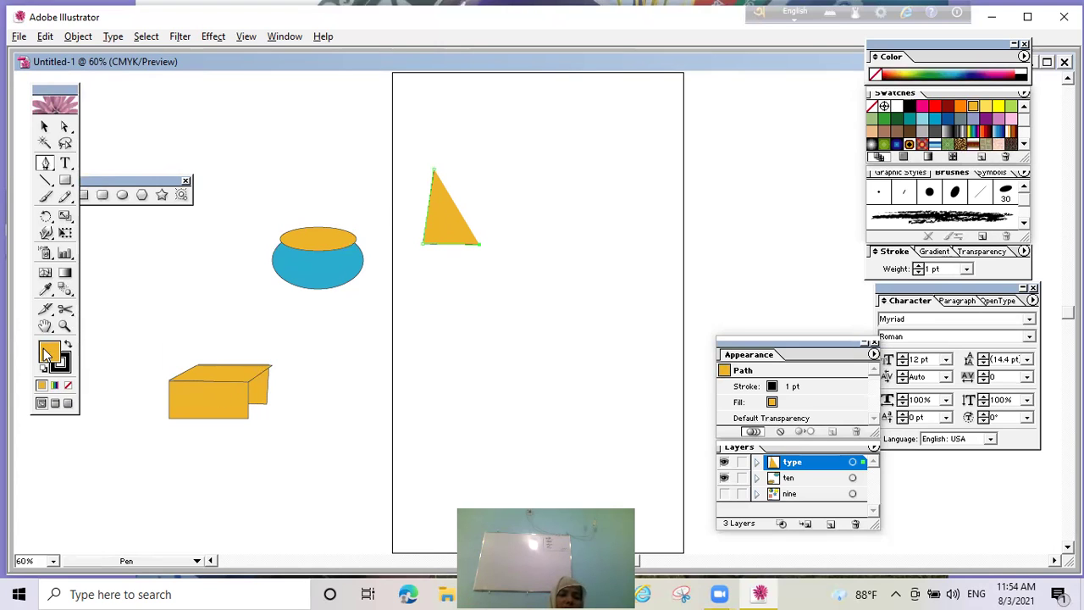
click(68, 385)
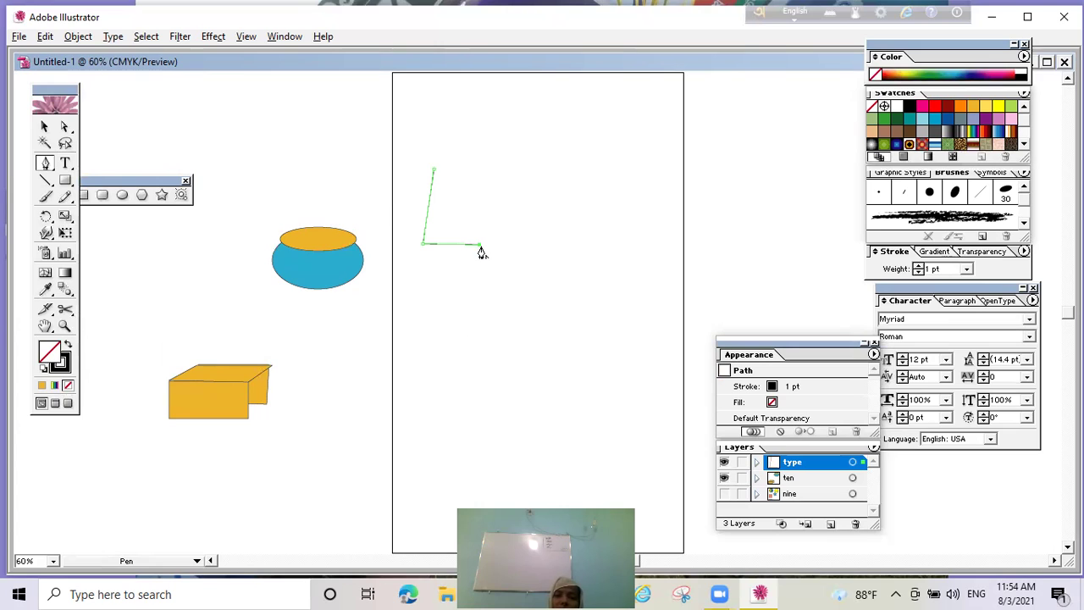
Step: Extend the open path rightward with a rounded arch and a short horizontal segment at its base
drag(463, 187, 479, 175)
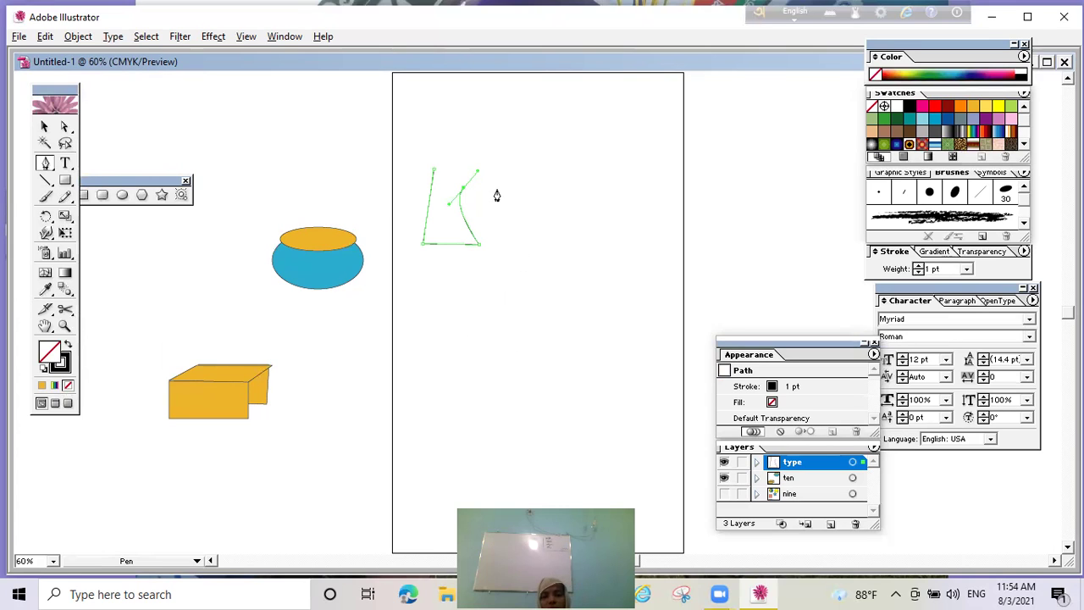
click(505, 173)
click(530, 223)
click(523, 247)
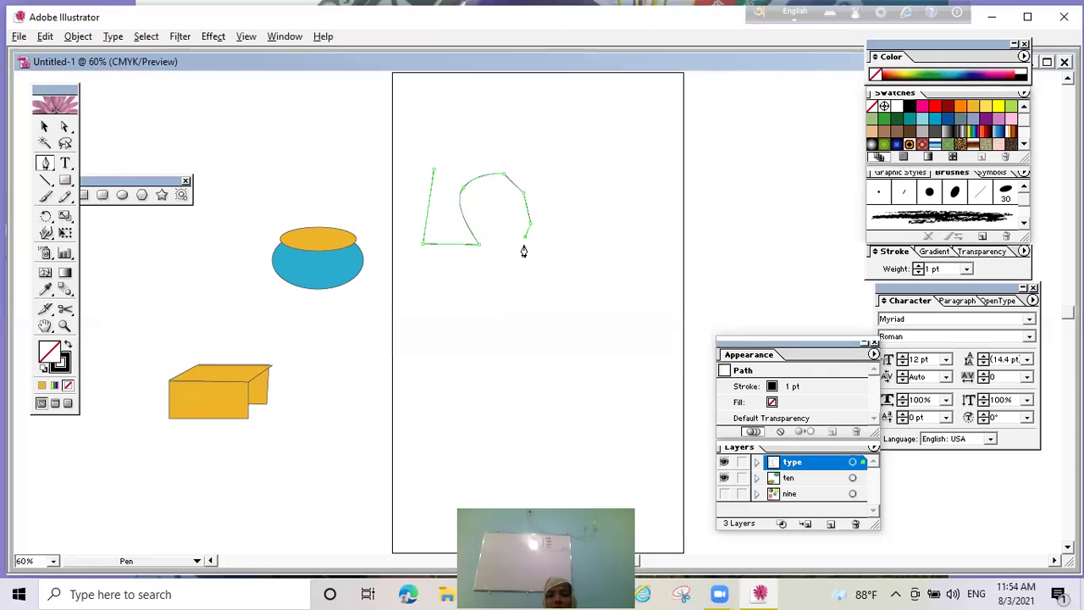
click(564, 248)
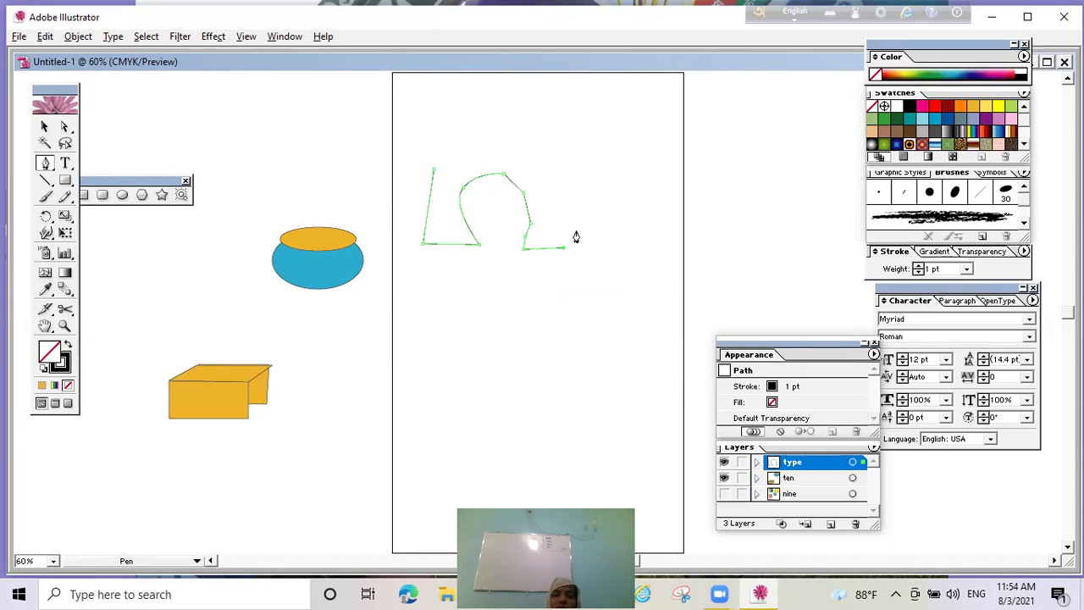
Step: Continue the path with a vertical rise, a second, narrower arch and a straight drop to the baseline
click(46, 164)
click(563, 188)
drag(583, 178, 592, 174)
click(609, 178)
click(626, 210)
click(625, 247)
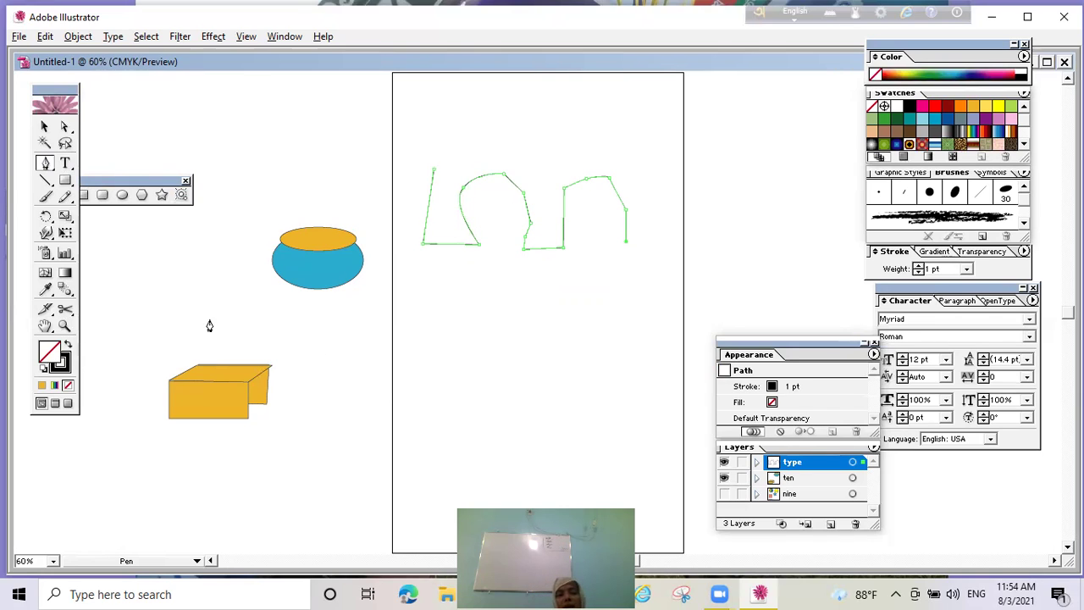
Step: Draw an unfilled ellipse below the path, a rectangle to its right and a short horizontal line beneath the ellipse
click(122, 194)
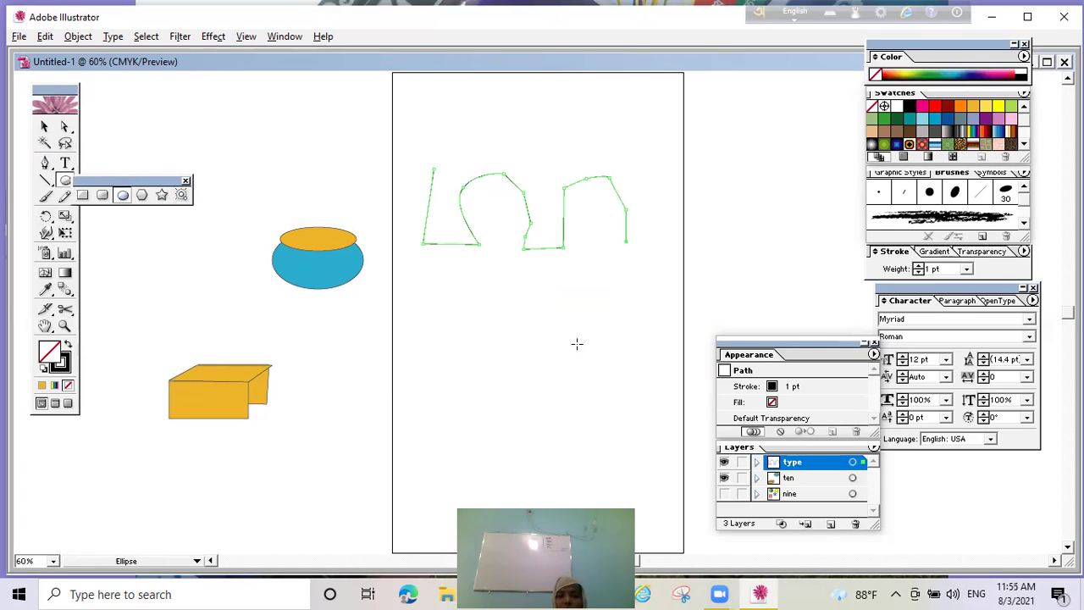
drag(444, 318, 537, 396)
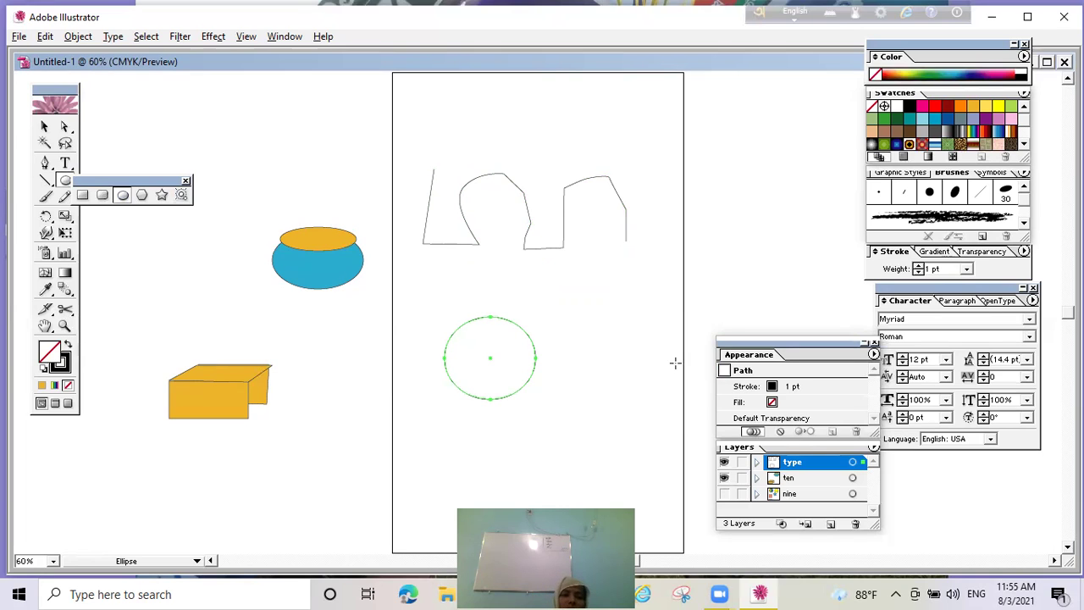
key(m)
drag(584, 320, 667, 387)
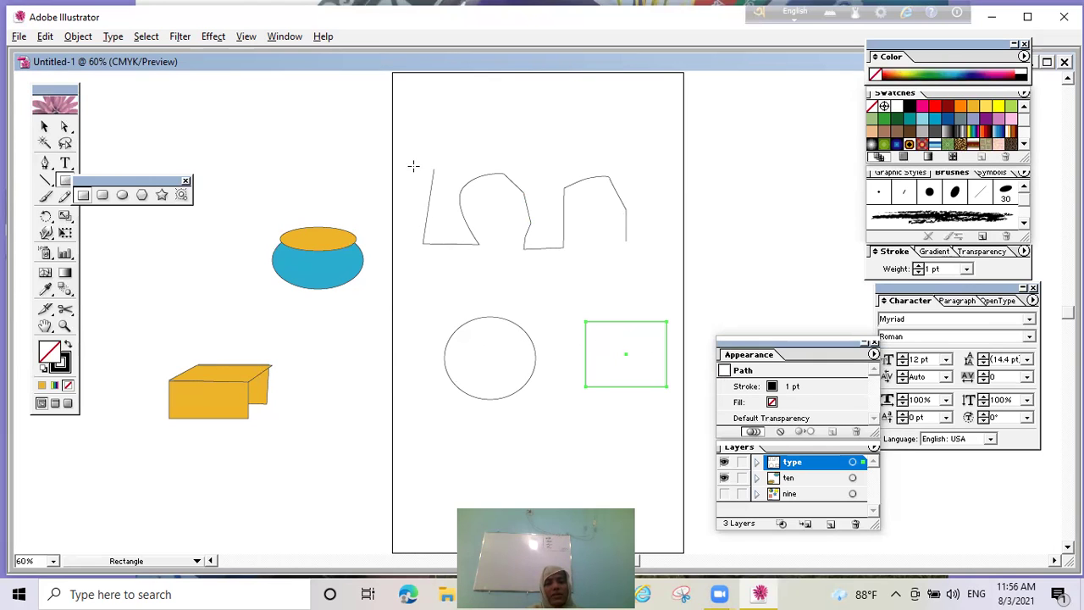
click(45, 183)
drag(408, 453, 509, 455)
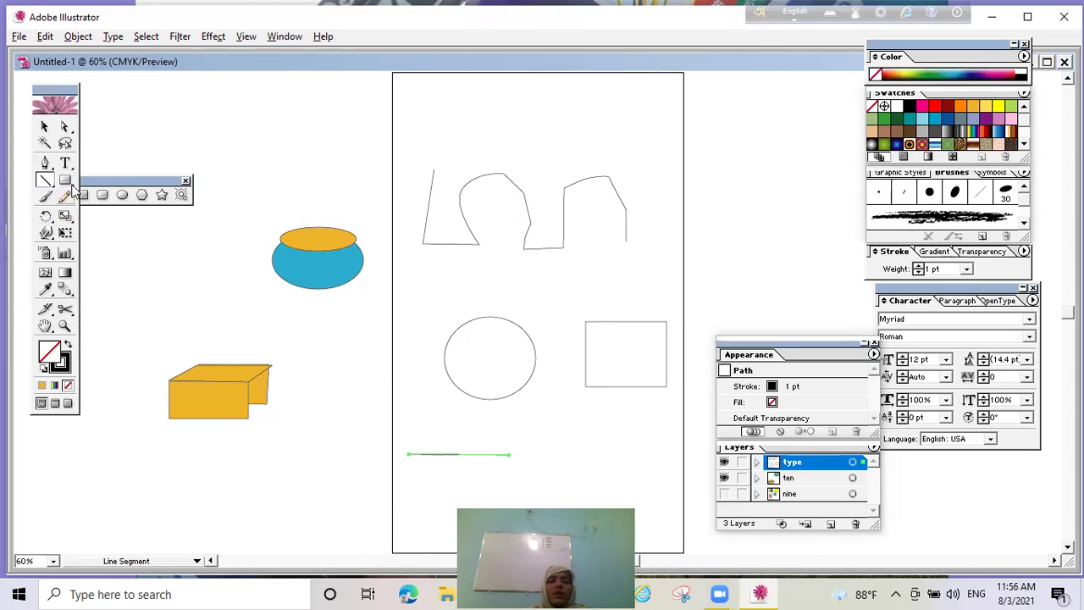
Step: Detach the Type tools as a floating set and enter point text "hhh" just above the ellipse
drag(65, 163, 194, 166)
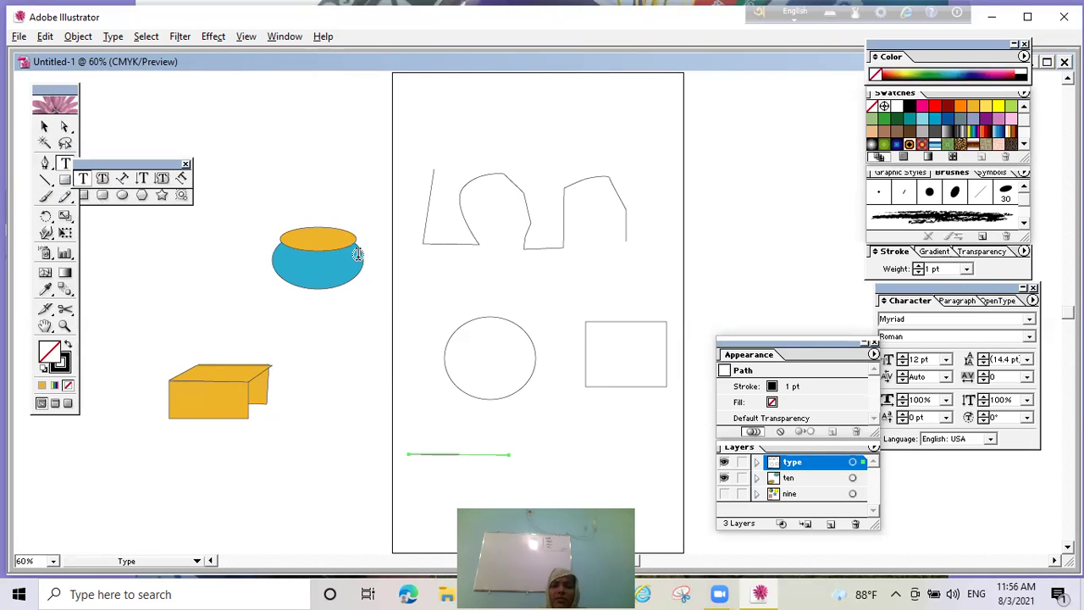
click(447, 287)
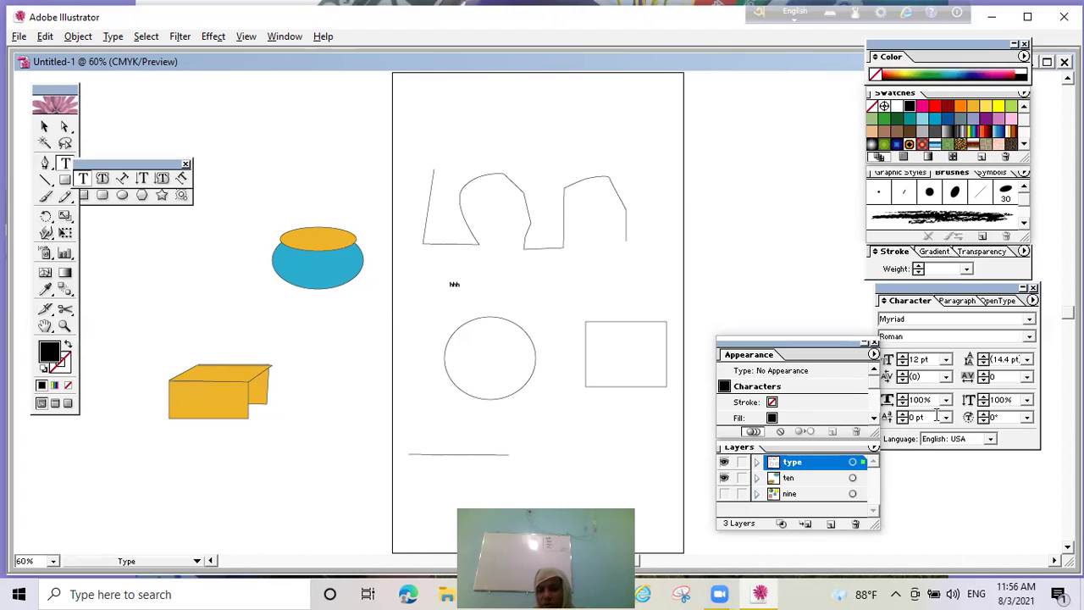
Step: Try a type size of 48 pt and erase the text "hhh"
click(946, 364)
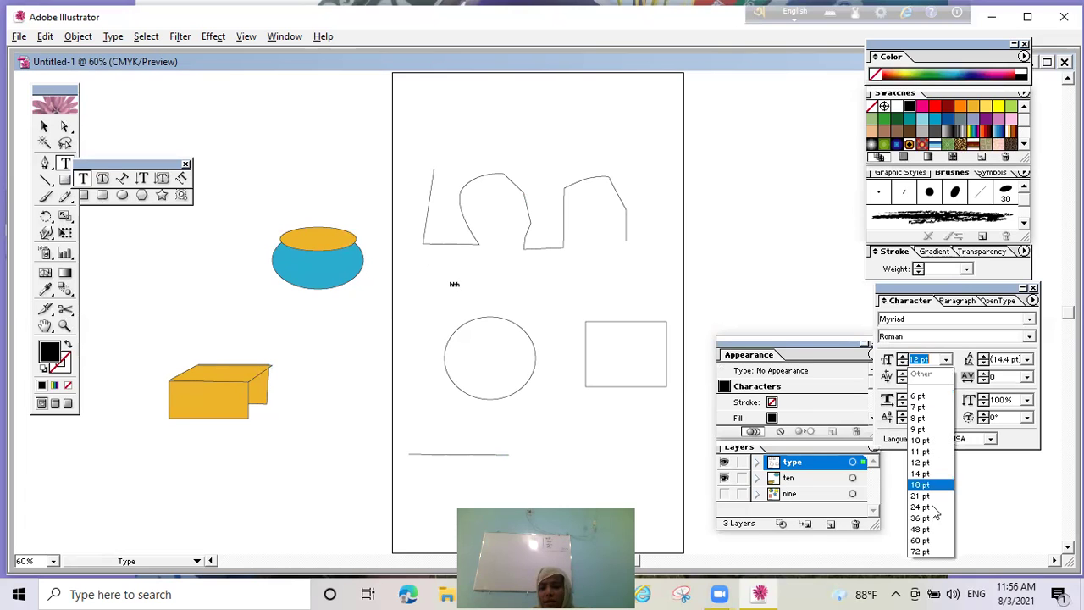
click(923, 536)
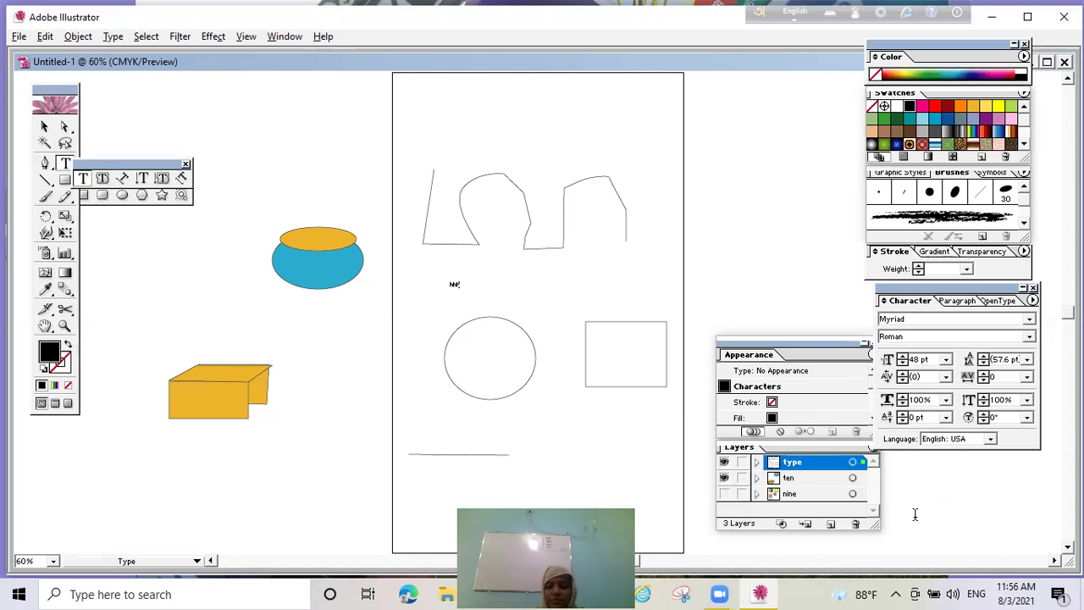
key(BackSpace)
key(BackSpace)
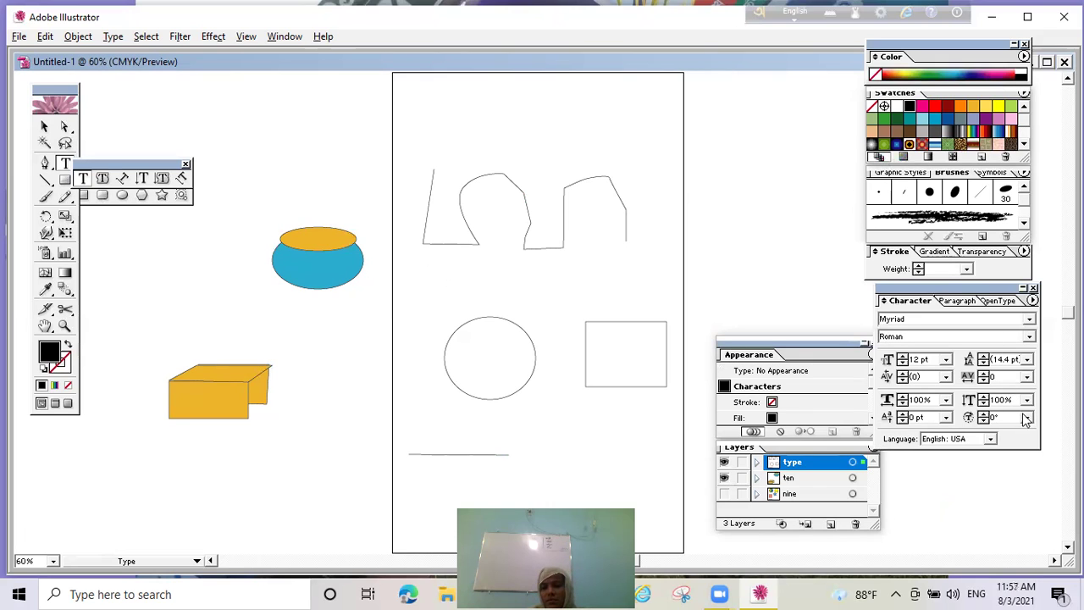
Step: Set the tracking to 50 and the type size to 24 pt, trying 36 pt in between
click(1029, 379)
click(1029, 378)
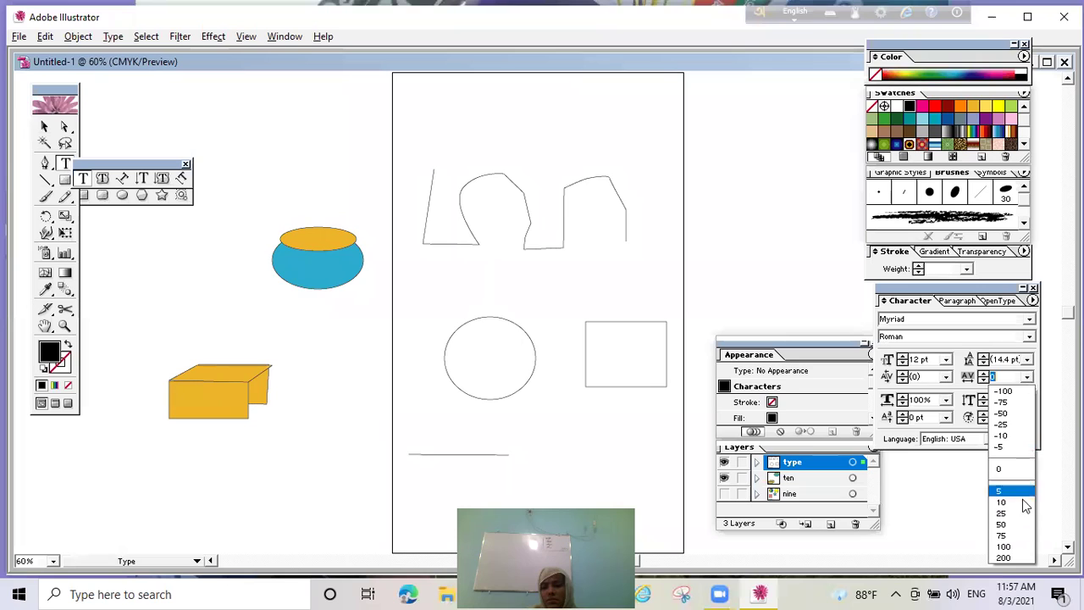
click(1010, 516)
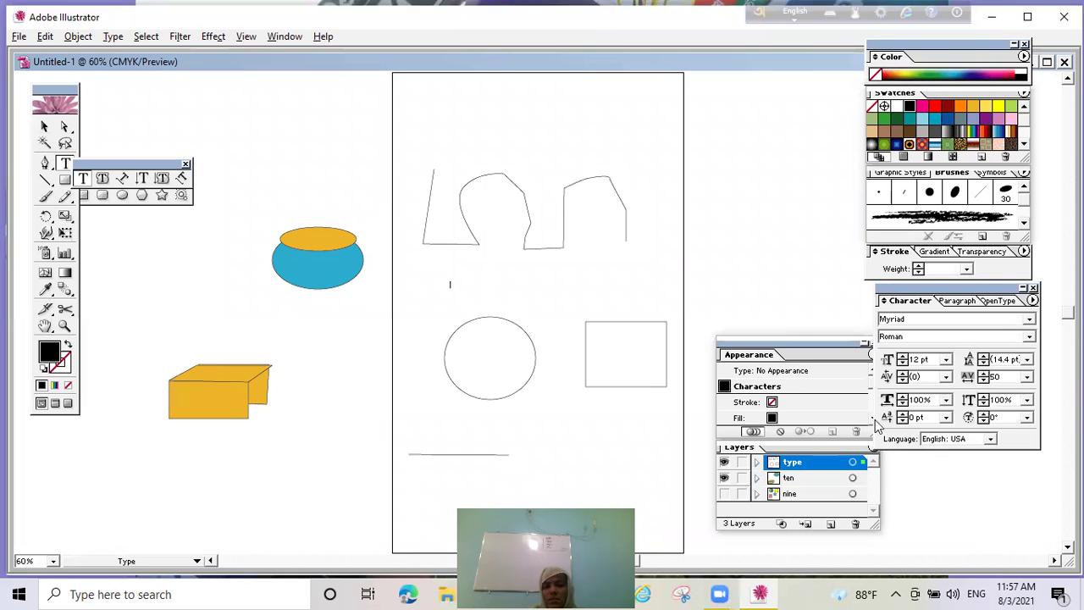
click(946, 360)
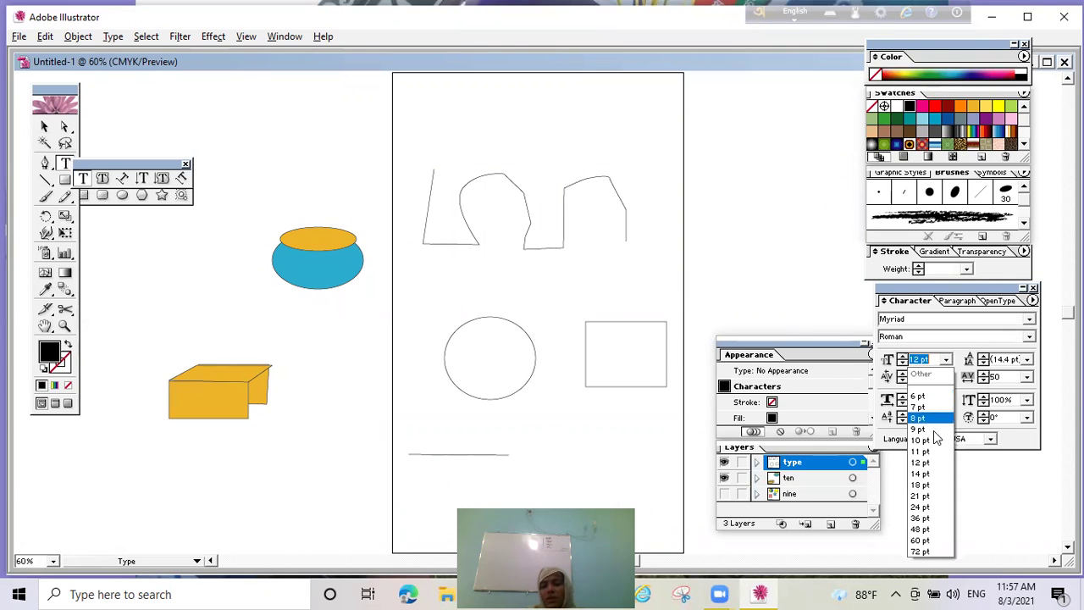
click(920, 506)
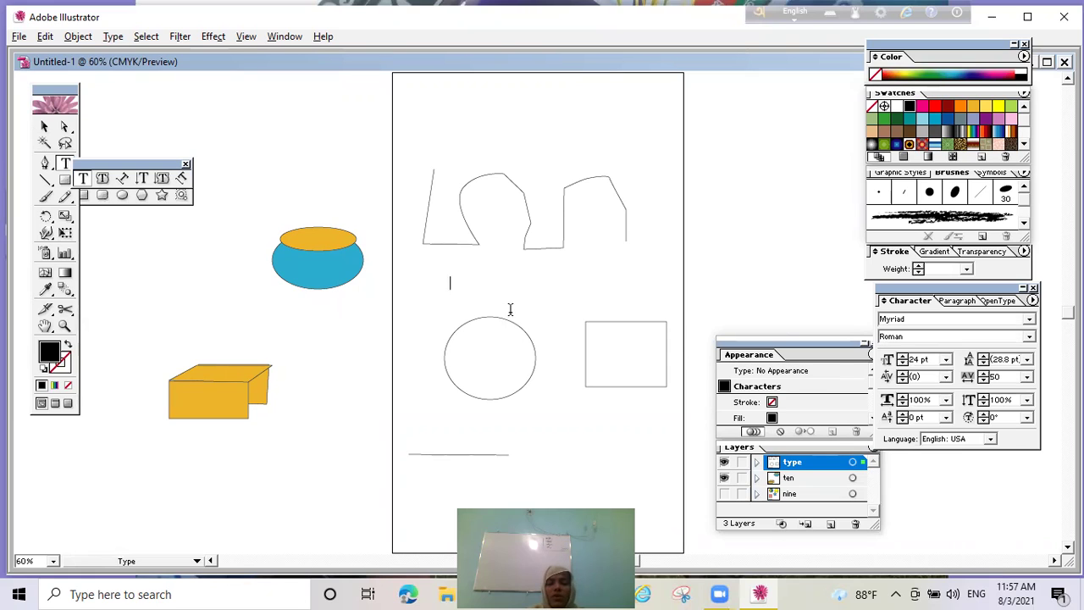
click(945, 360)
click(920, 517)
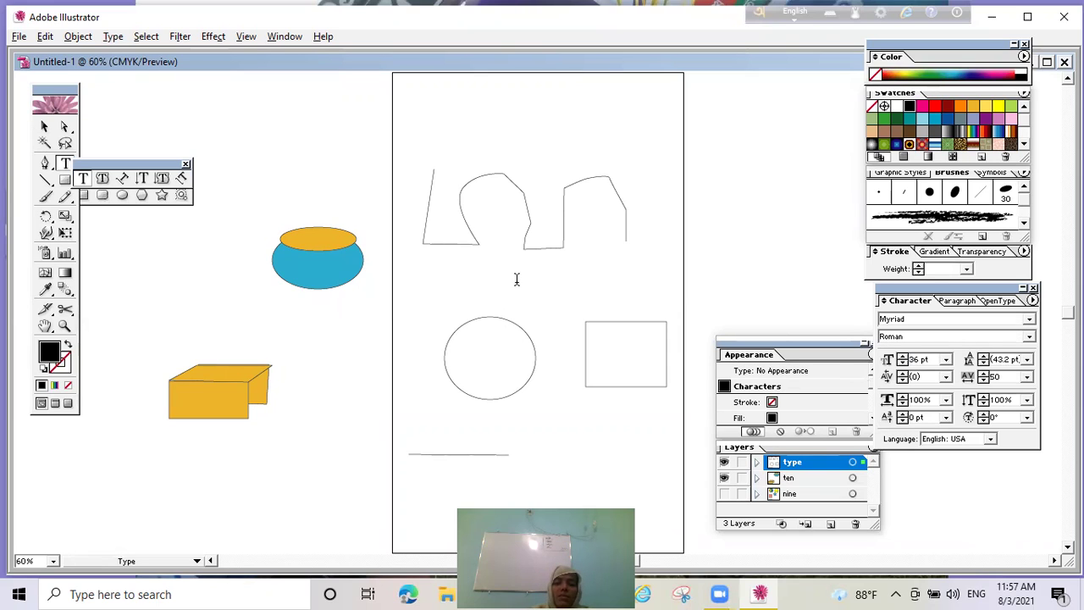
click(945, 360)
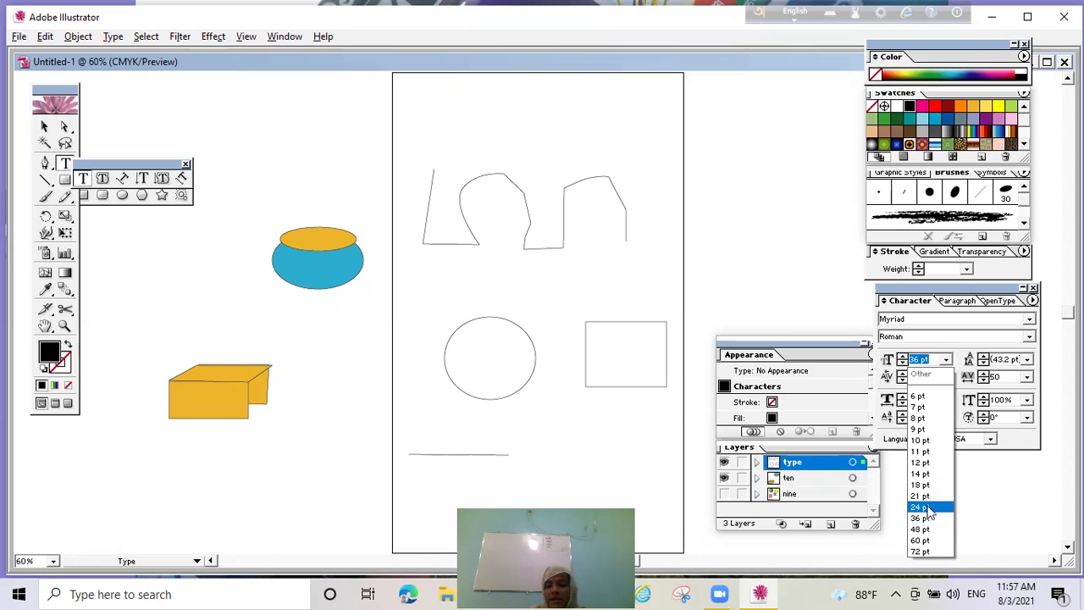
click(926, 507)
Step: Enter the test text "hhhs" above the ellipse and erase it
click(450, 286)
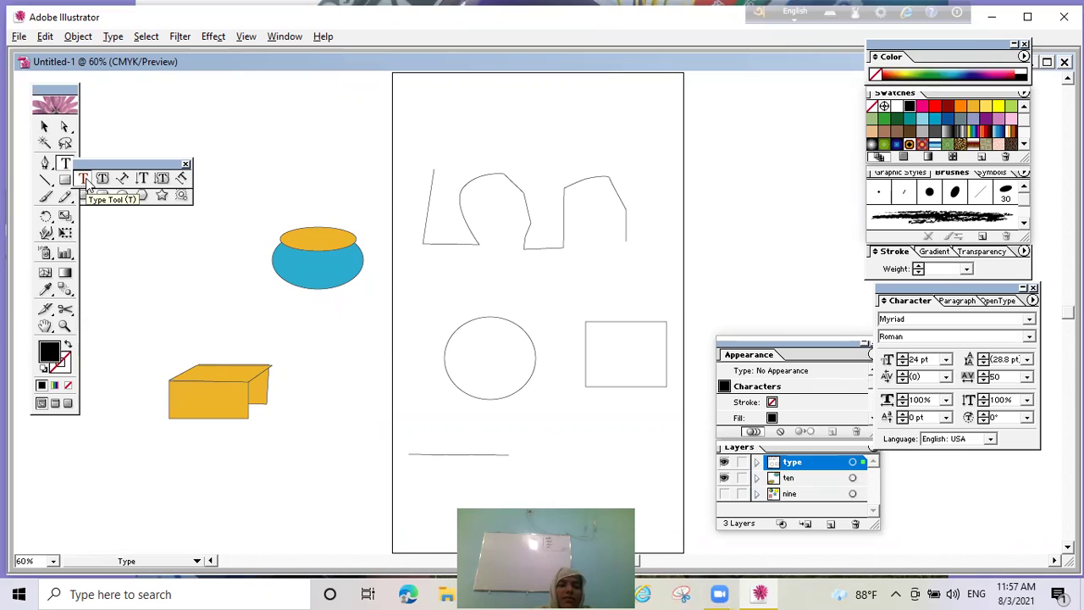
text(hhhs)
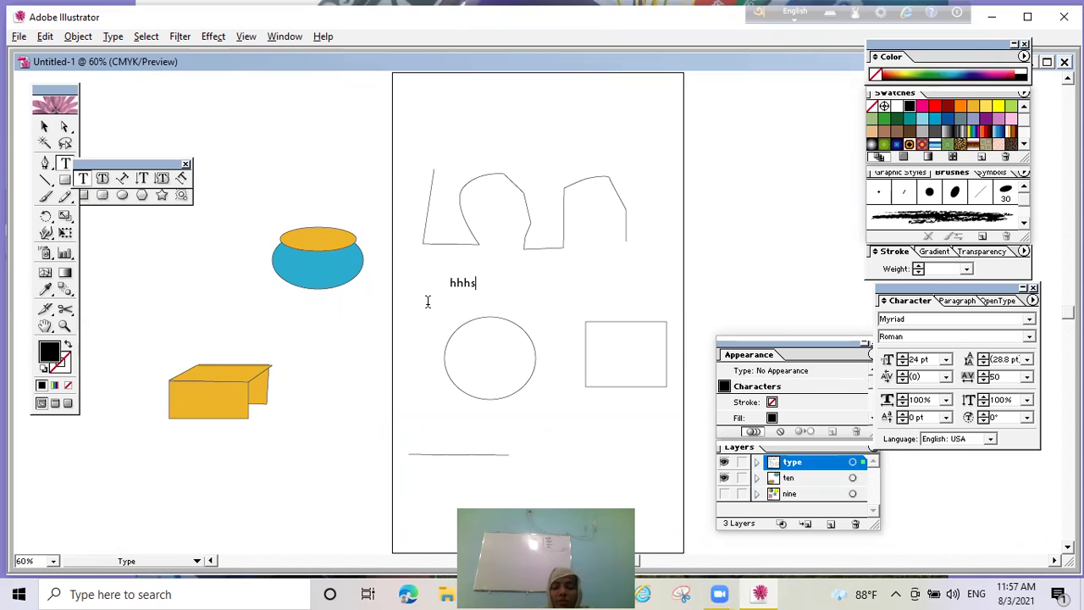
key(BackSpace)
key(BackSpace)
key(BackSpace)
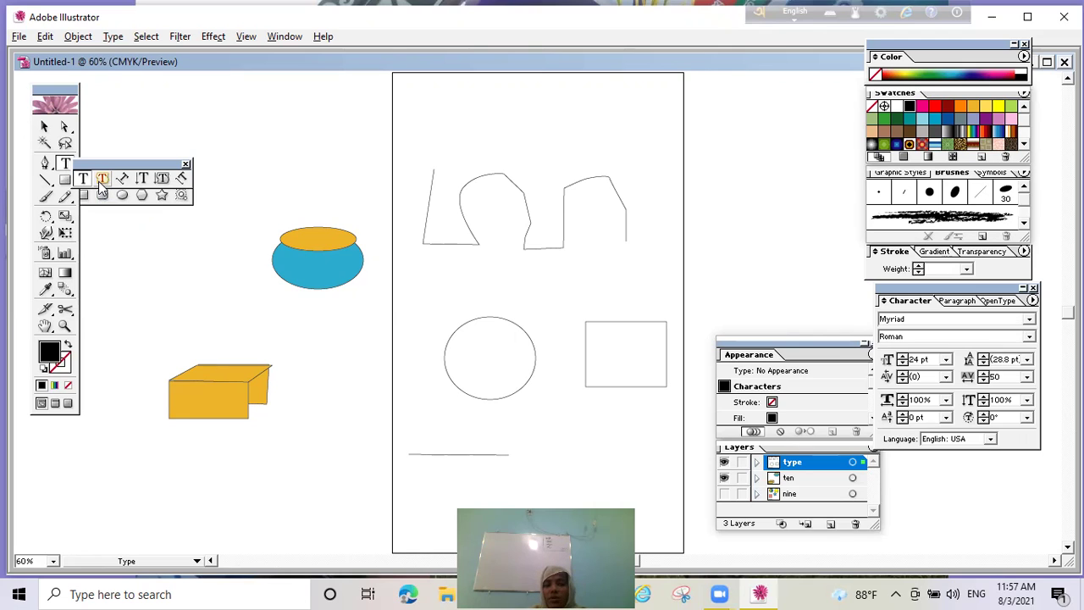
Step: Convert the ellipse into an area-type container and fill it with the text "shohagpur pilot girls high school"
click(45, 126)
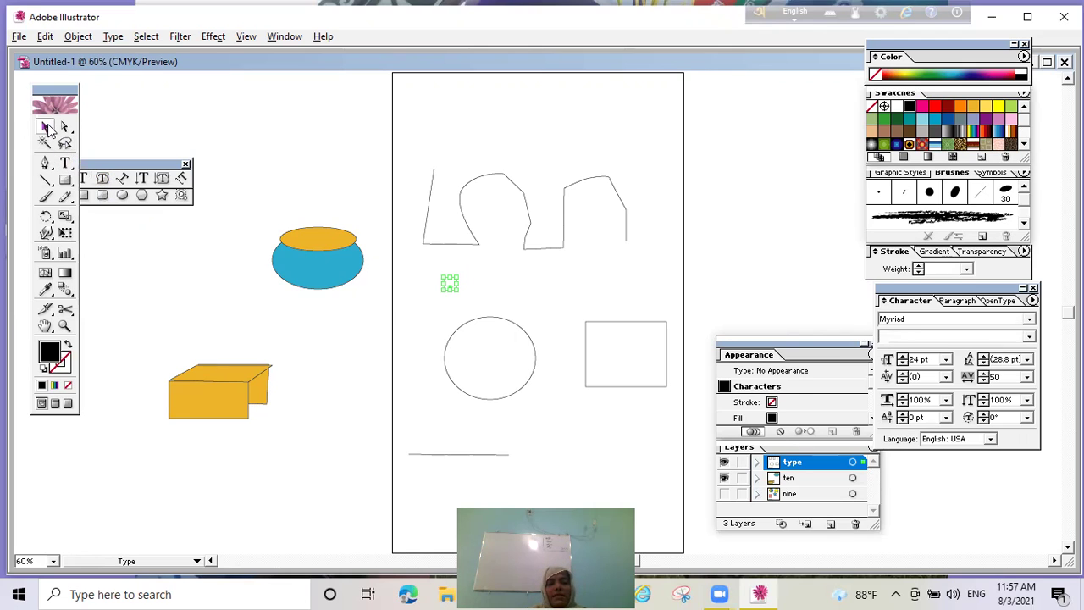
click(485, 371)
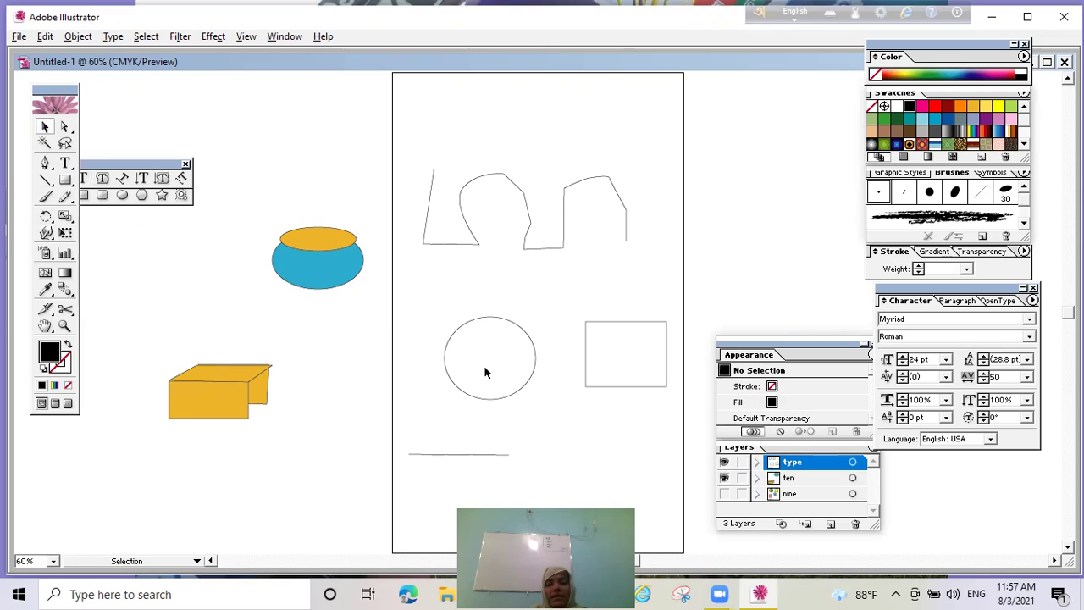
click(484, 318)
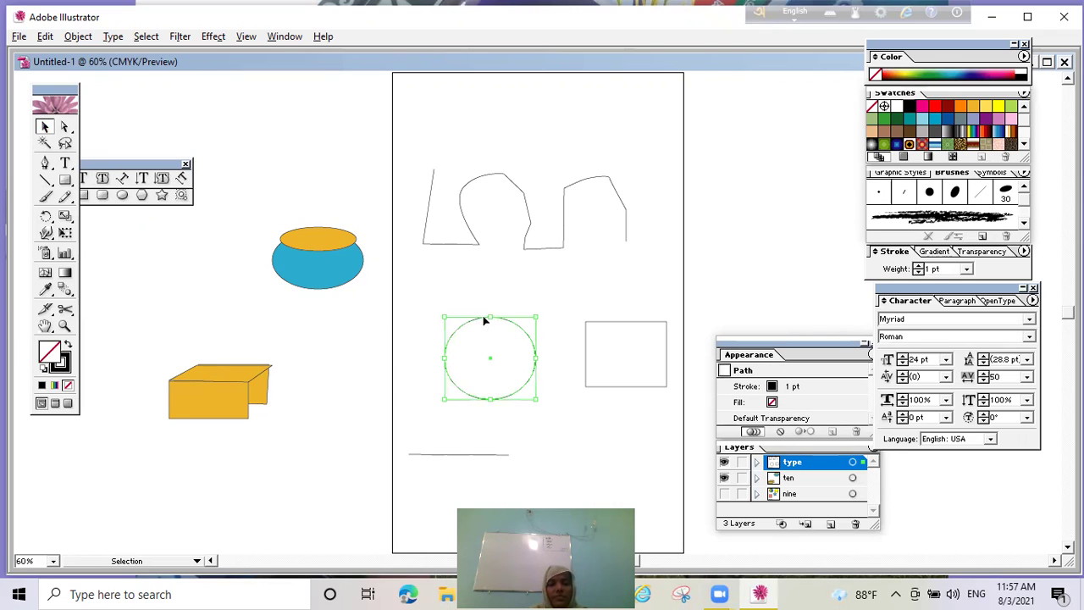
click(102, 180)
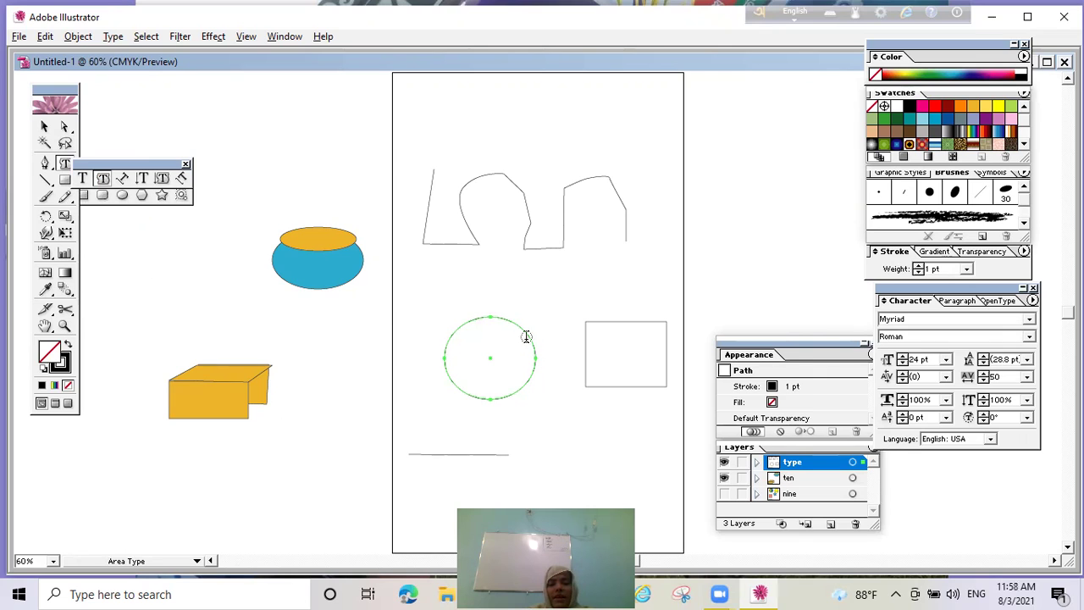
click(491, 322)
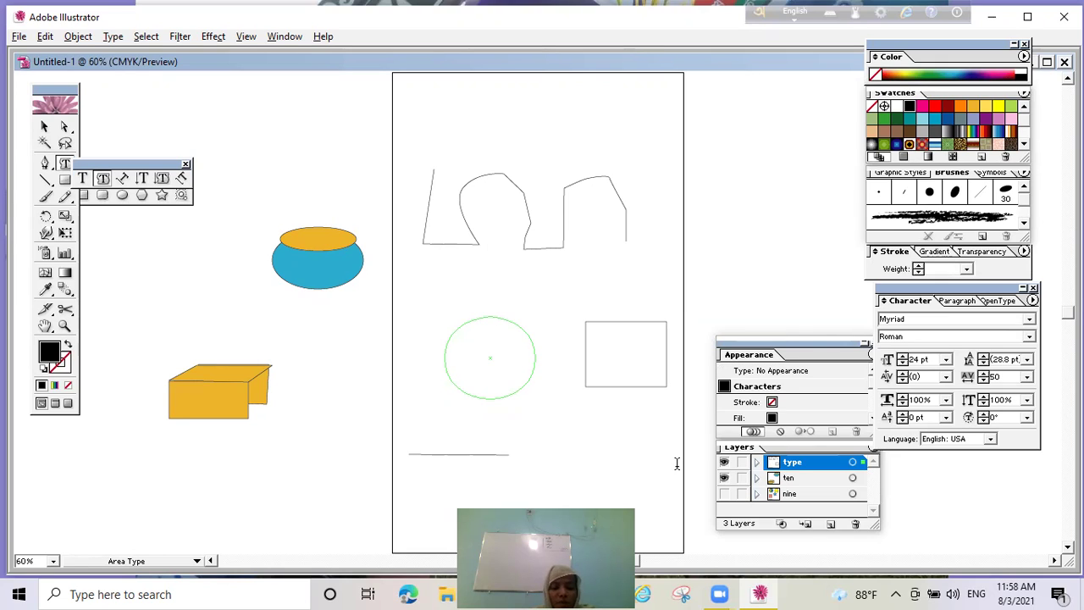
text(shohagp)
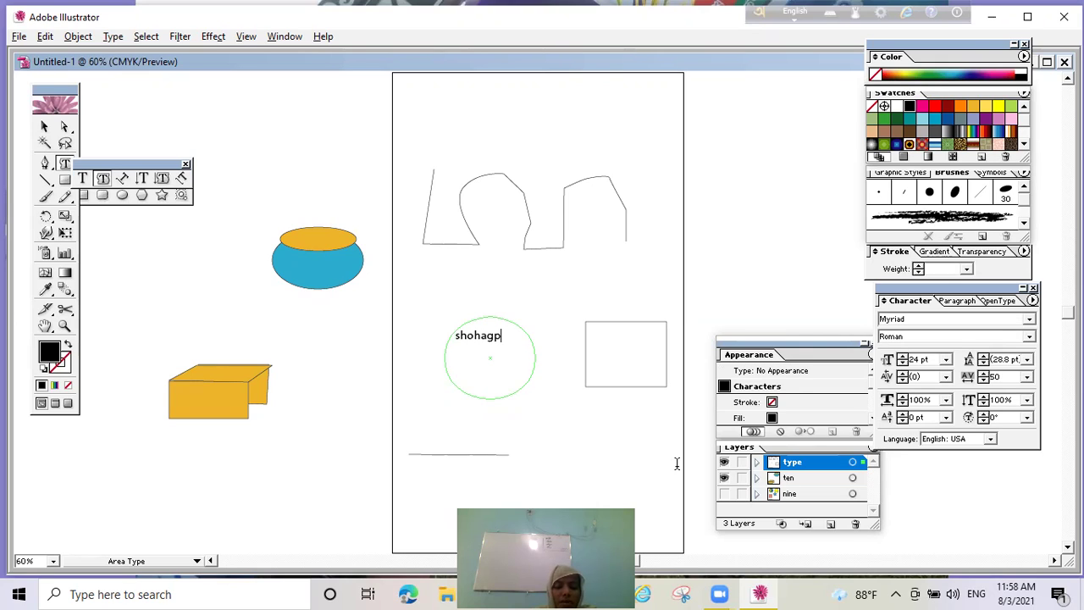
text(ur pi)
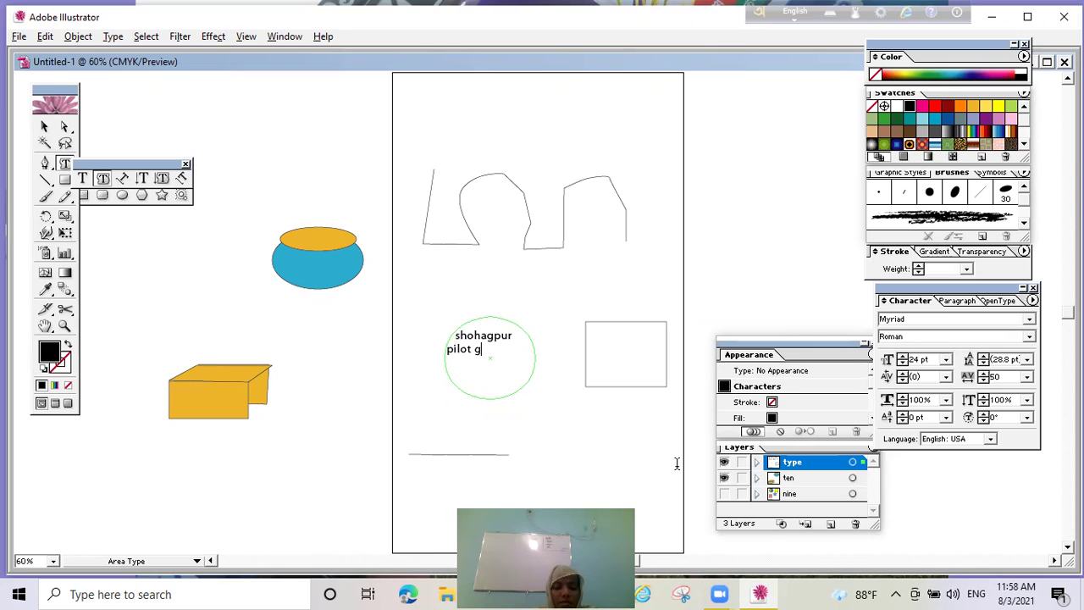
text(lot girk)
key(BackSpace)
text(ls high)
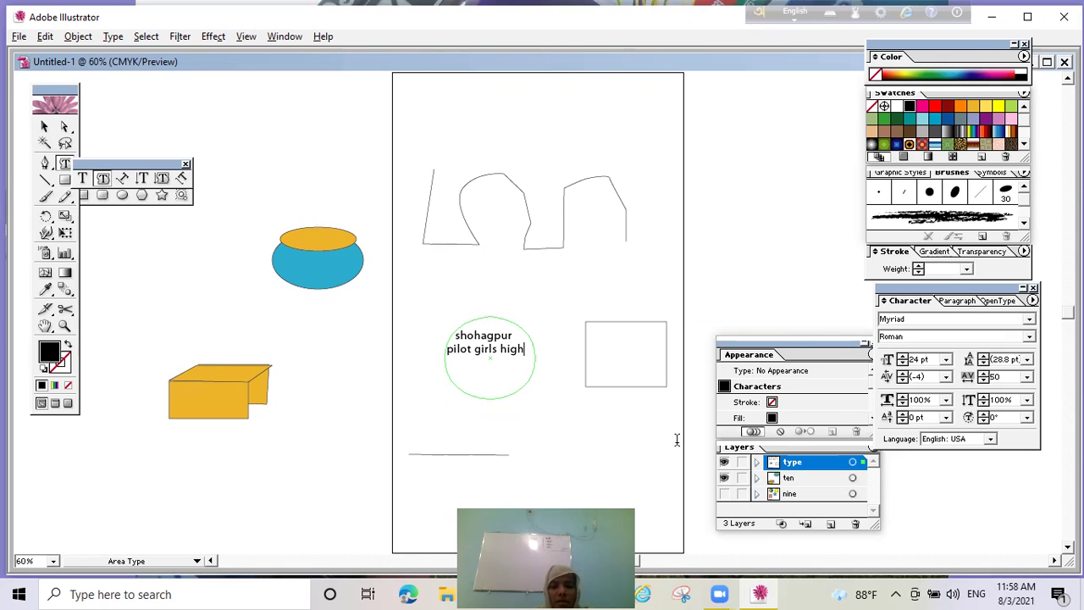
text( school)
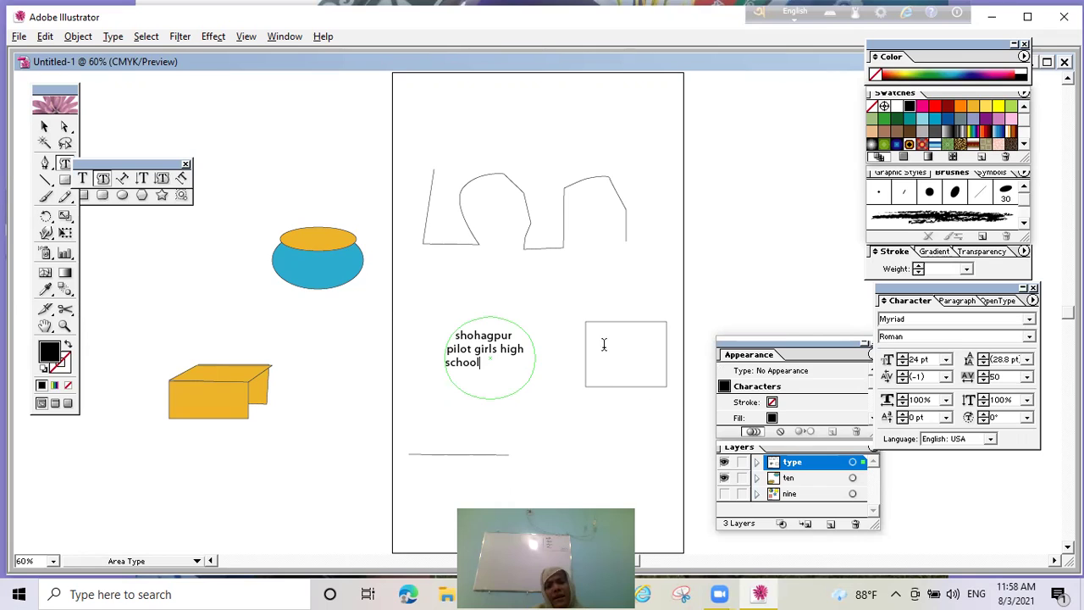
Step: Copy the ellipse's text, convert the rectangle into an area-type container, and paste the text "shohagpur pilot girls high school" into it
drag(456, 337, 495, 367)
key(ctrl+c)
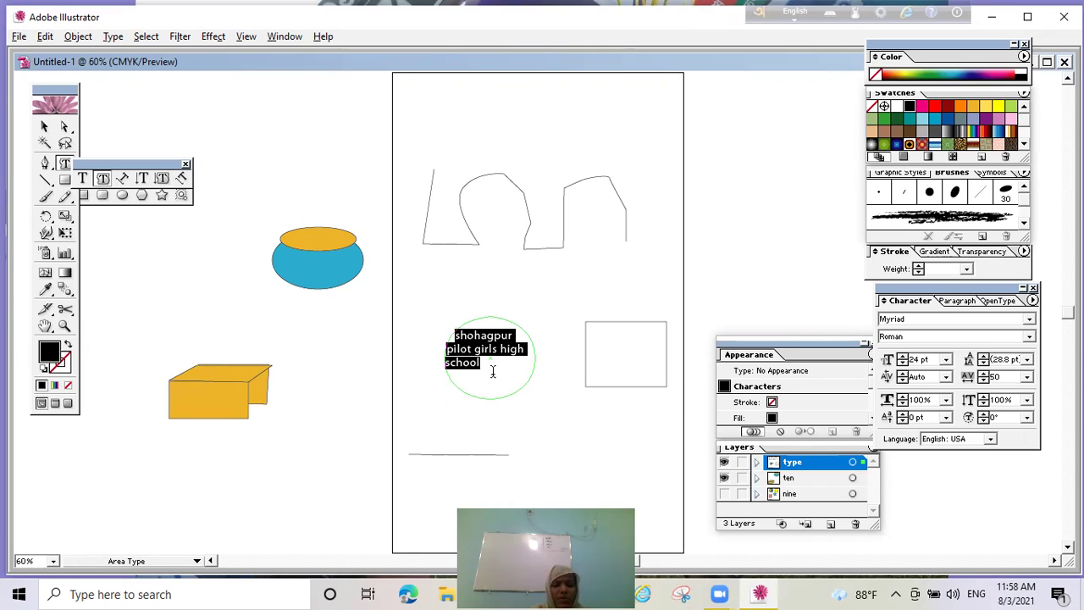
click(647, 338)
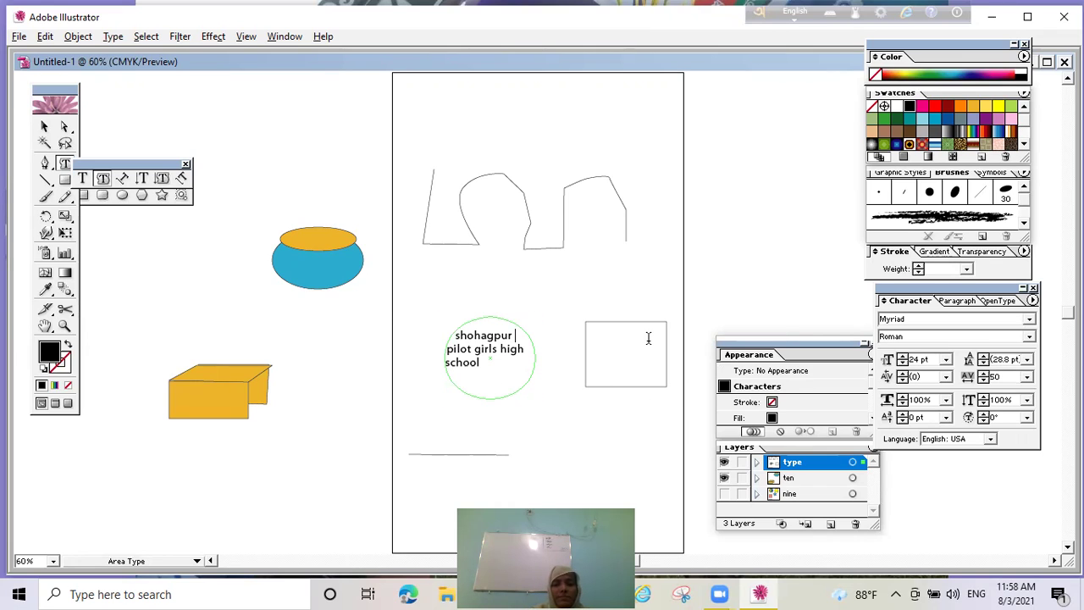
click(44, 127)
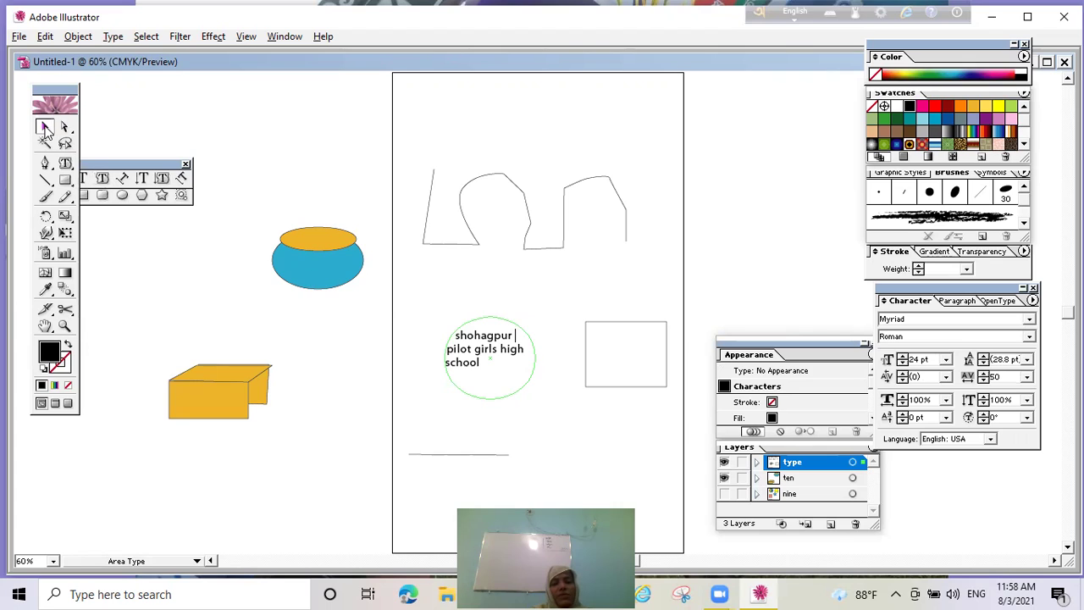
click(595, 320)
click(607, 321)
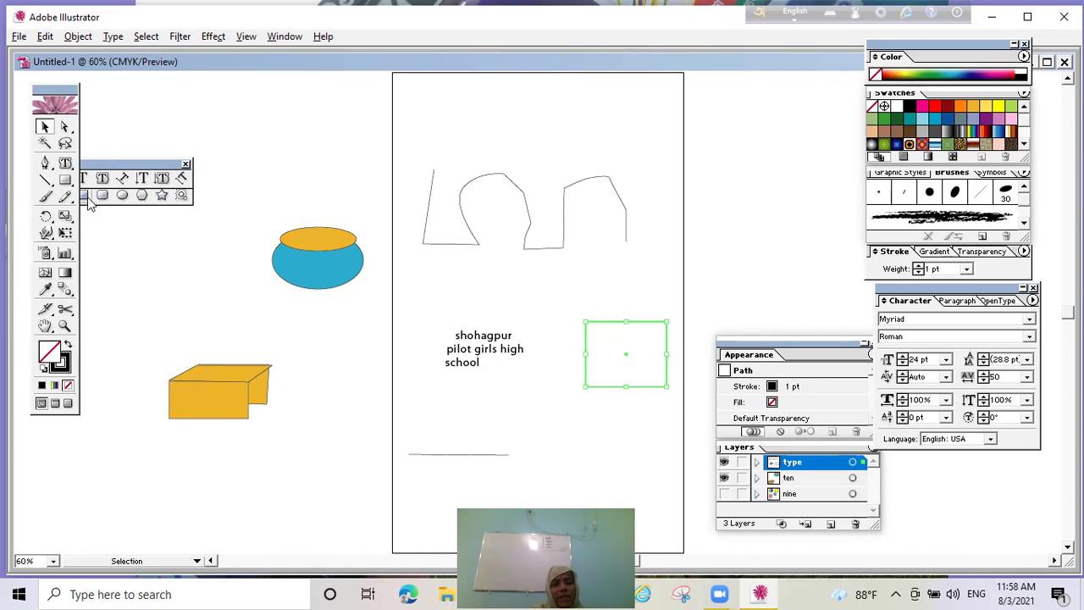
click(102, 178)
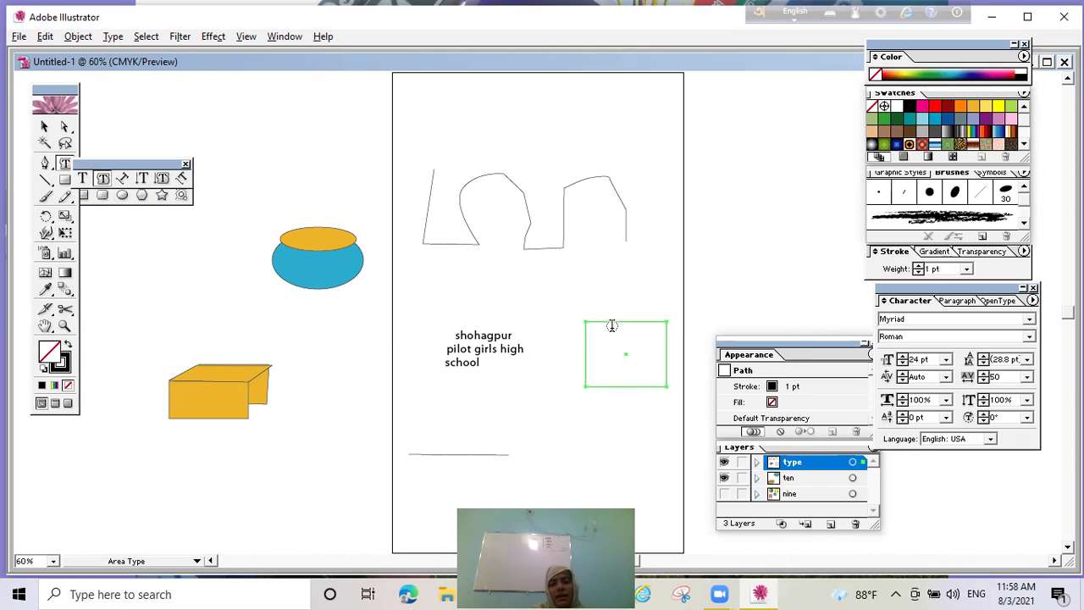
click(584, 321)
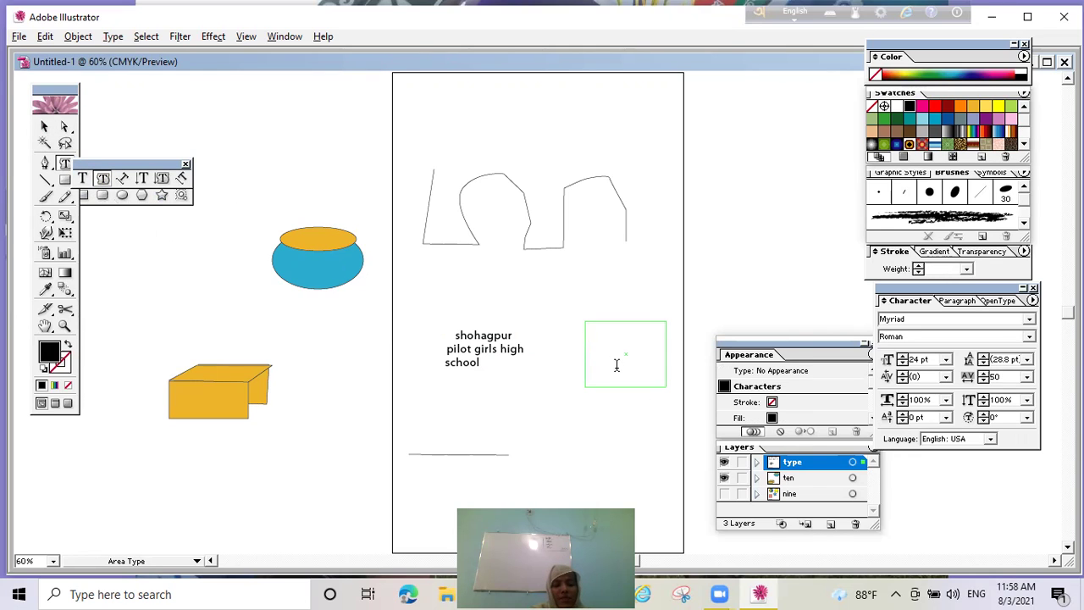
key(ctrl+v)
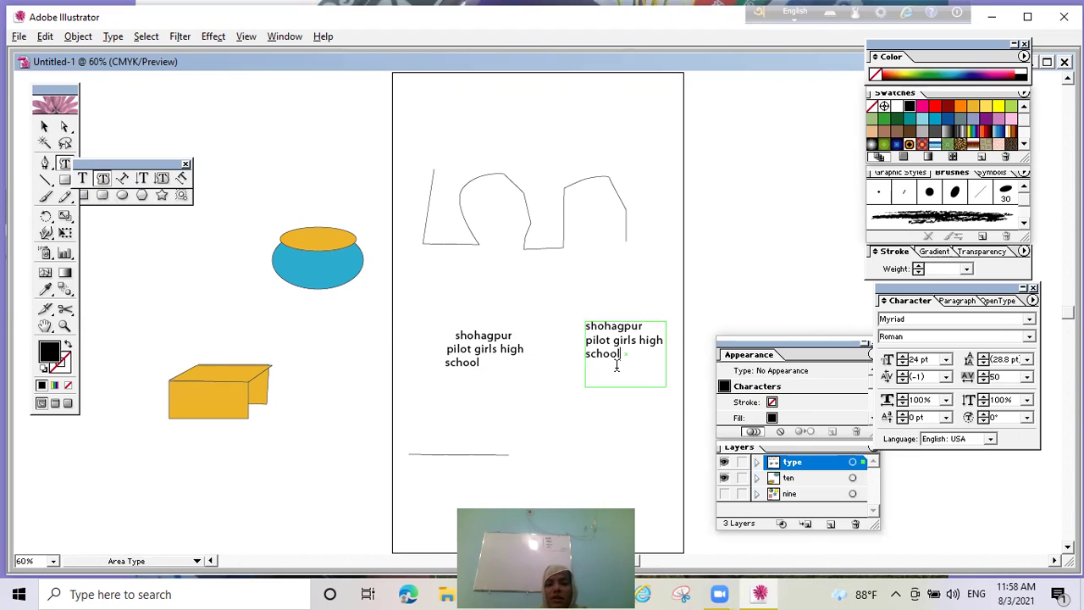
Step: Fill the curved Pen path at the page's upper part with random filler letters as type on a path until they reach its end
click(457, 349)
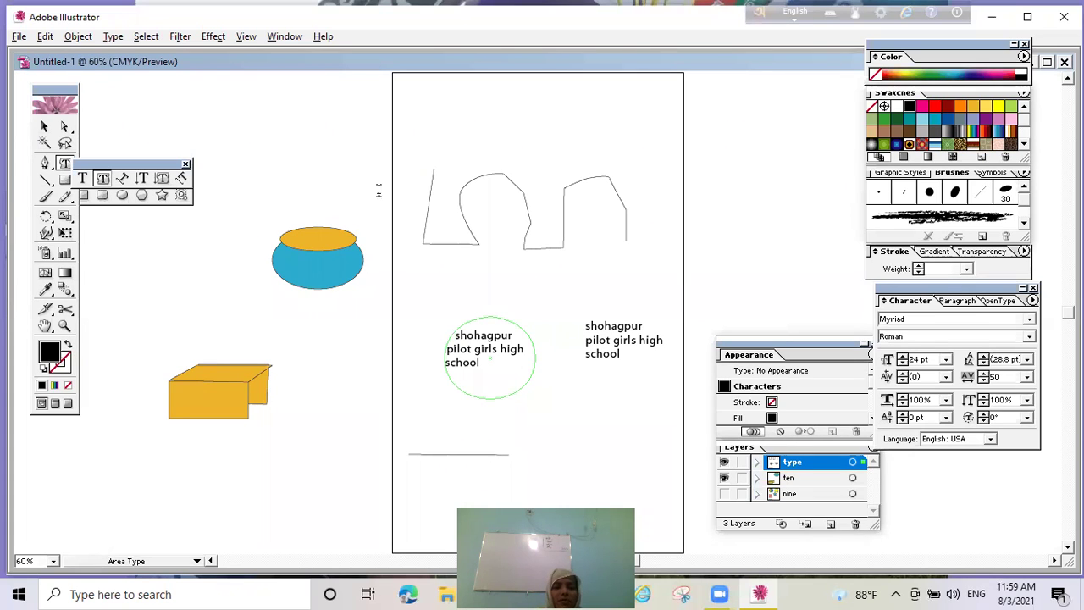
click(122, 179)
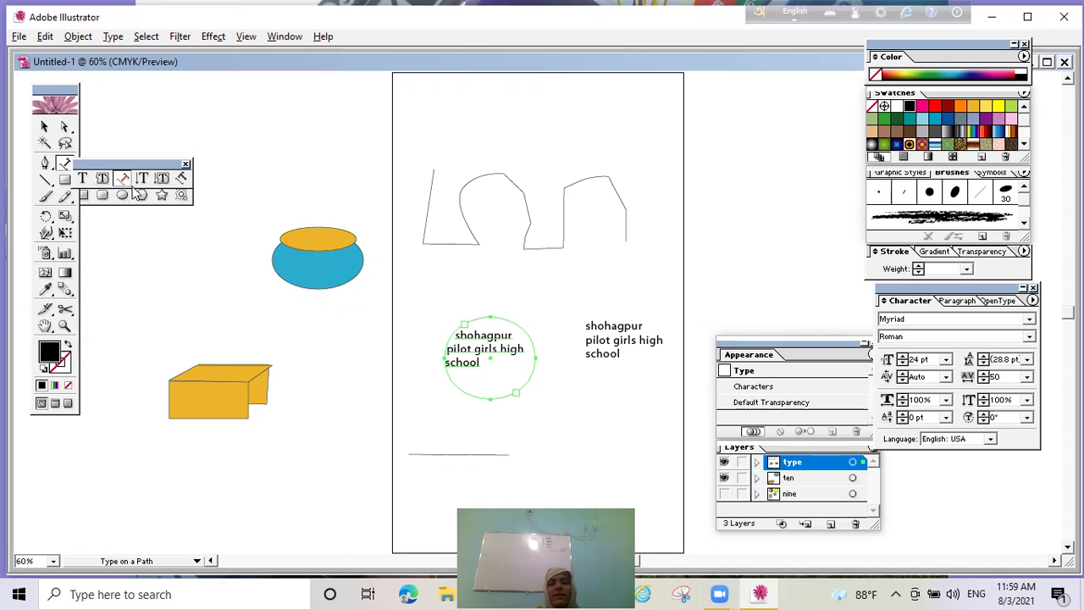
click(433, 172)
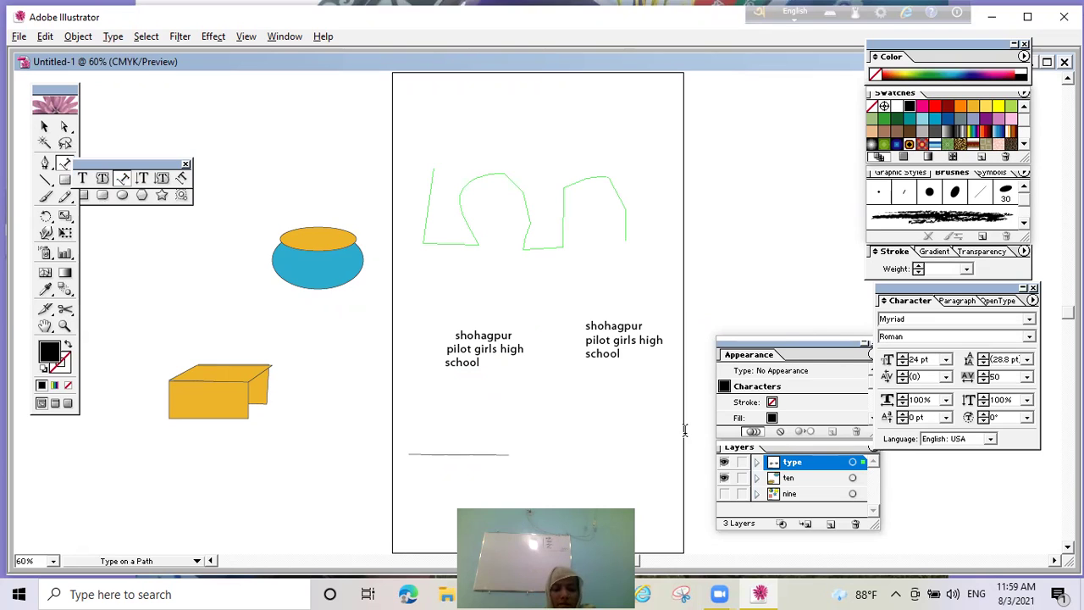
text(sjhkdhkkhkkdkjdkk)
text(heieidieifksdhjsdh fkjsd hfkjh)
text(k fhsdhfkshdfkjshfkjshf kjdshfkjh shkfjkl)
text(fjksah)
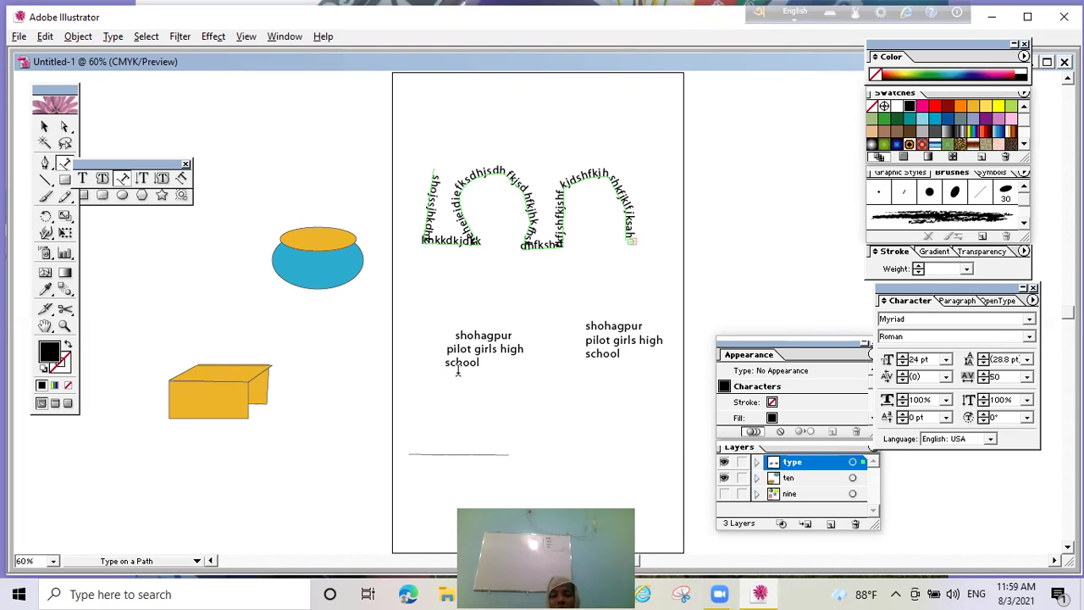
Step: Draw a large ellipse below the rectangle's text and fill it with light pink
click(122, 195)
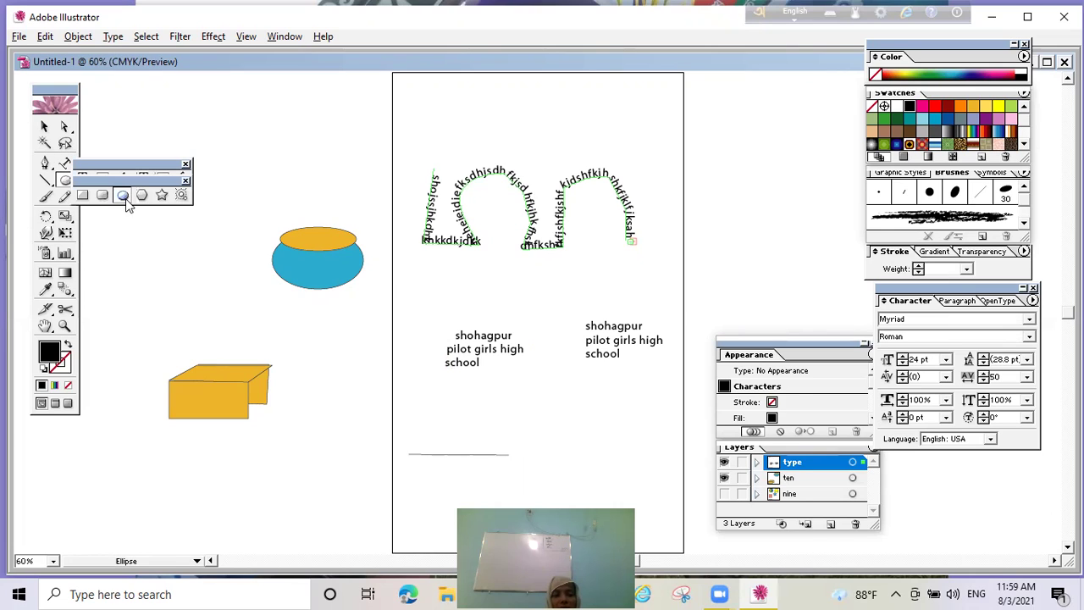
drag(569, 410, 691, 508)
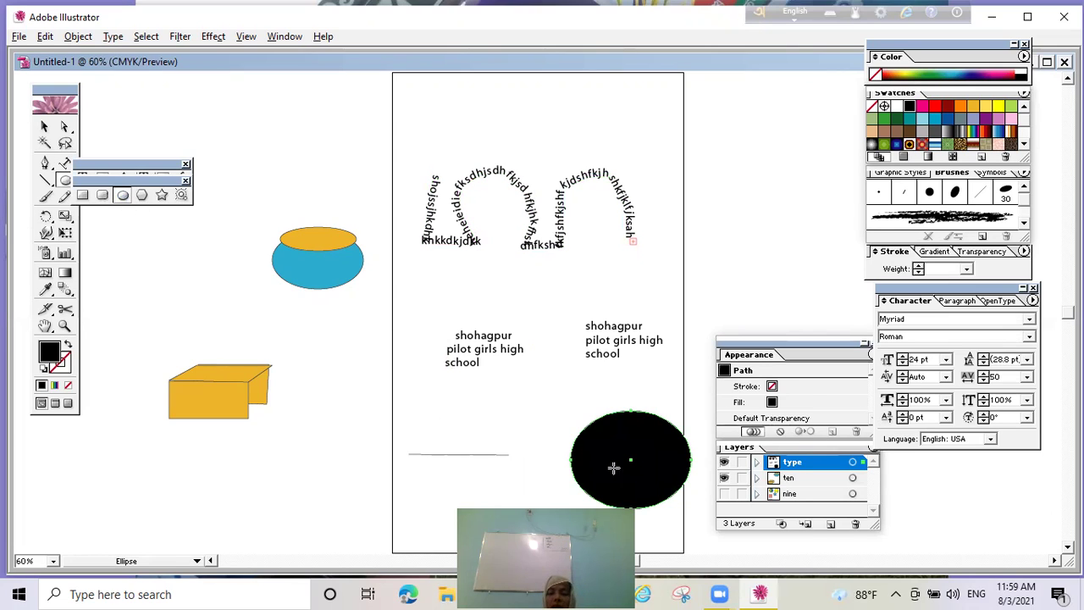
click(1011, 119)
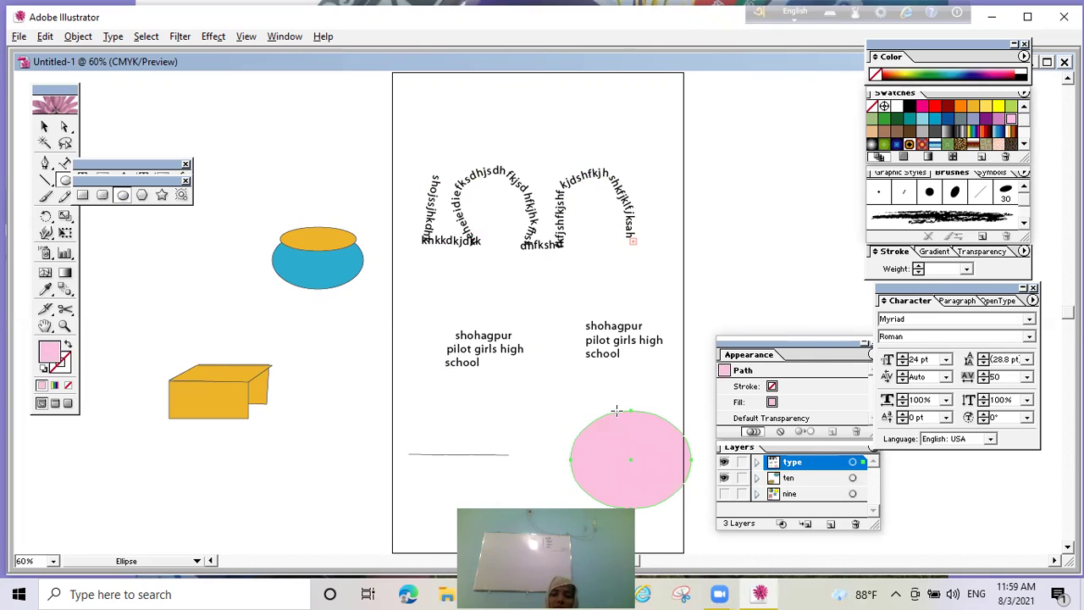
Step: Run the text "Shohagpur pilot girls high school belkuchi sirajgonj" around the pink ellipse as type on a path
click(64, 165)
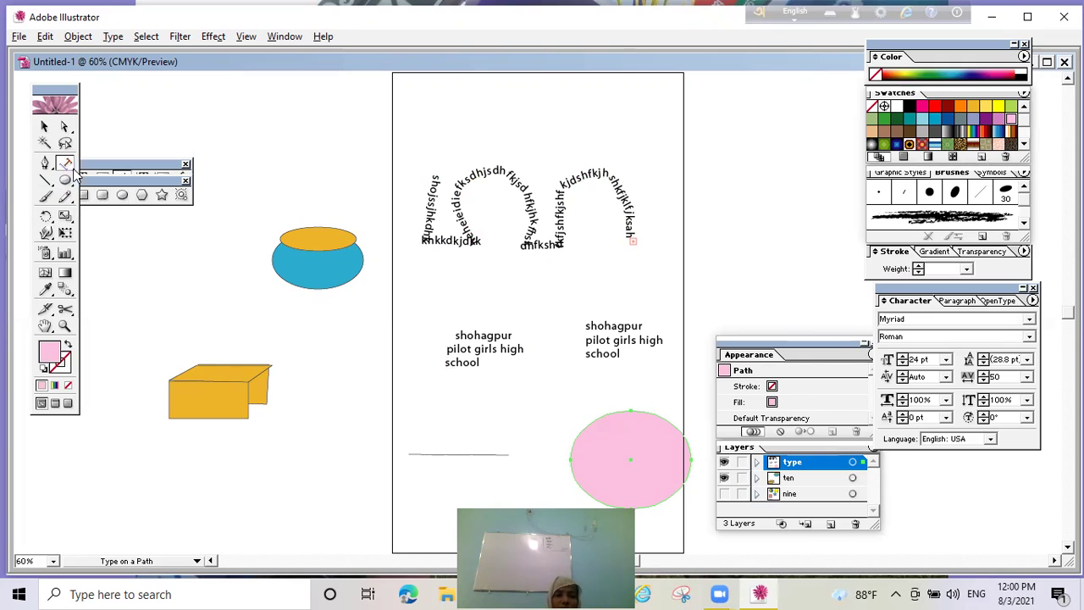
click(186, 181)
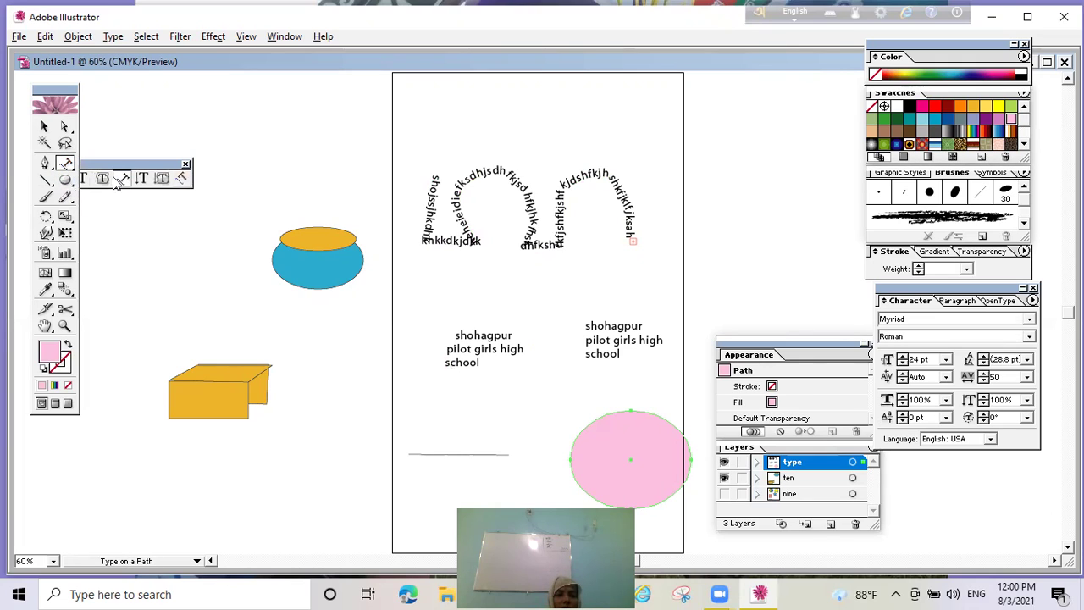
click(586, 421)
text(sh)
key(BackSpace)
key(BackSpace)
text(Sh)
text(ohagpur)
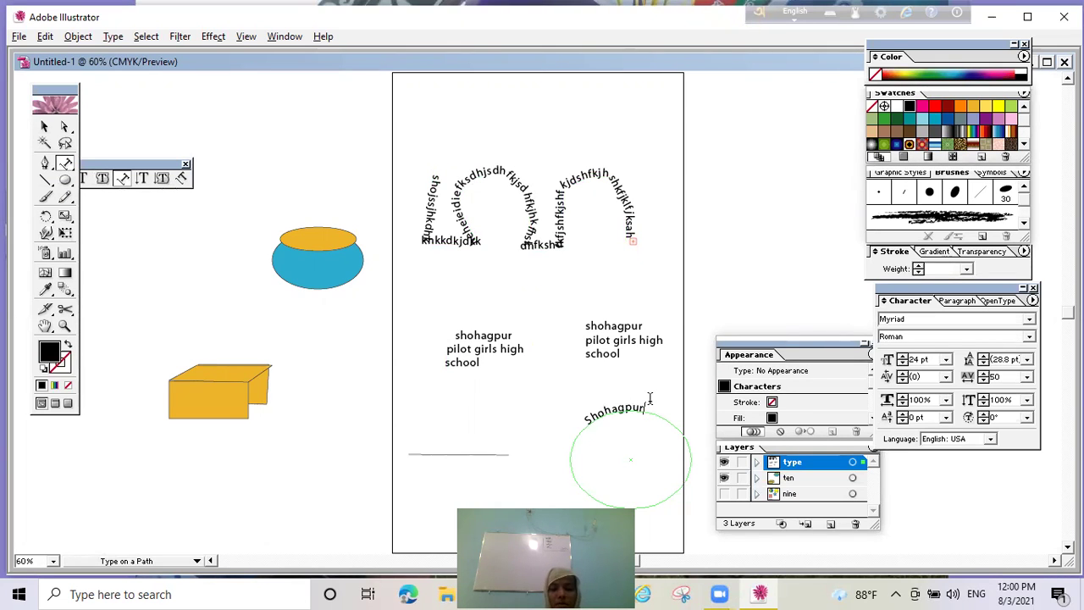
text( pilot g)
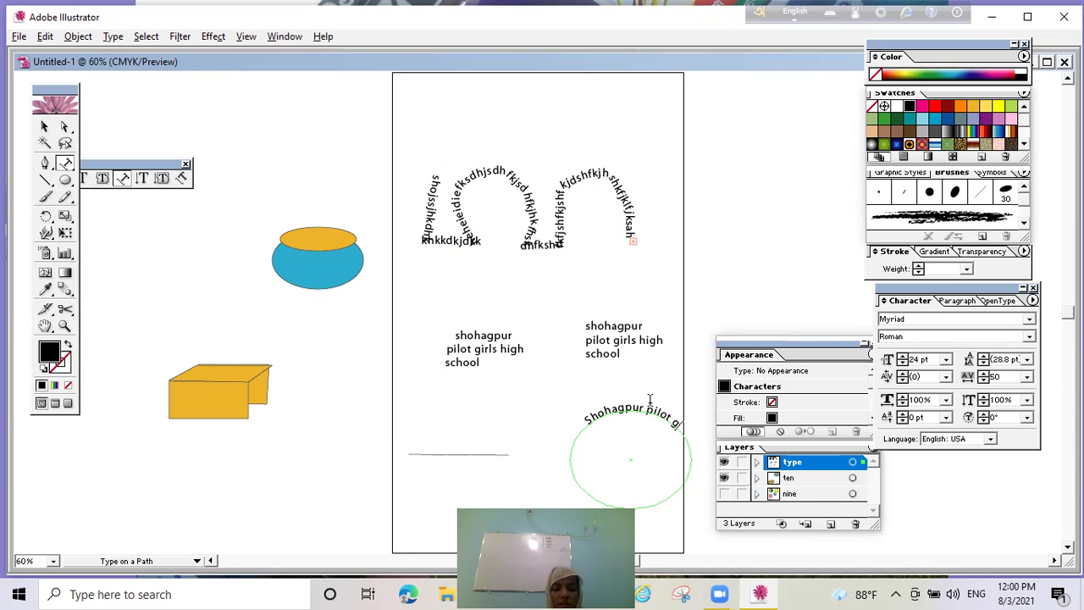
text(irls high school belk)
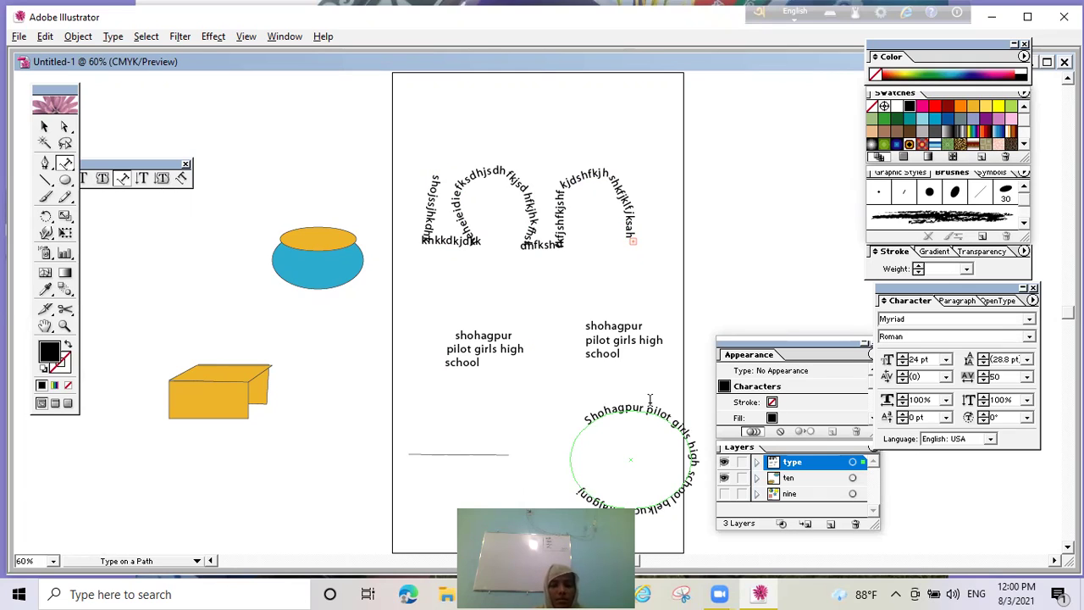
Step: Try adding another word after "sirajgonj" in the text around the ellipse, and erase the extra characters
text(ni)
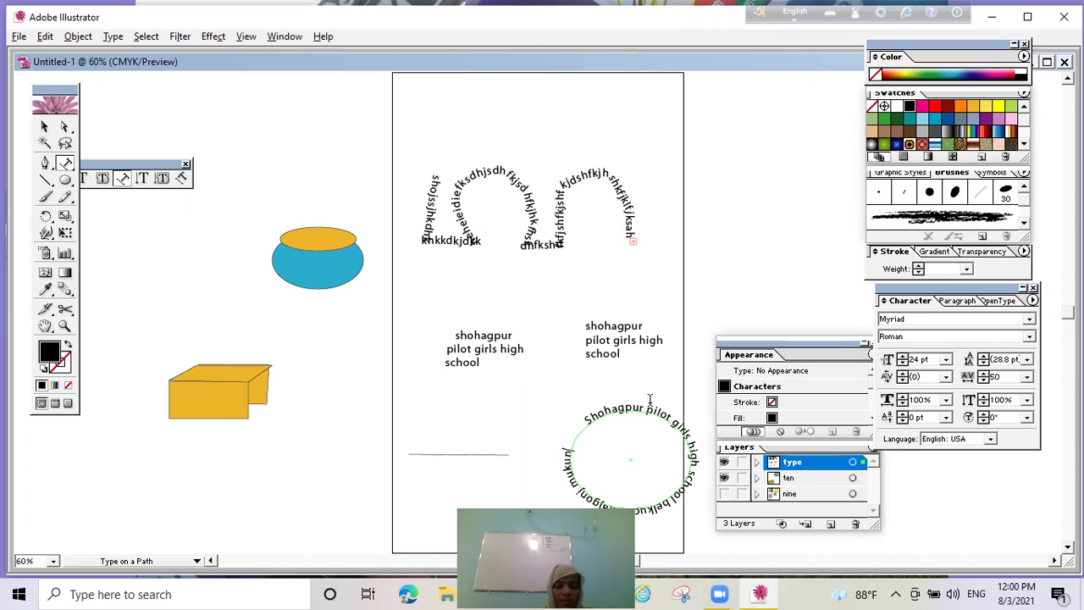
text(jdkfjd)
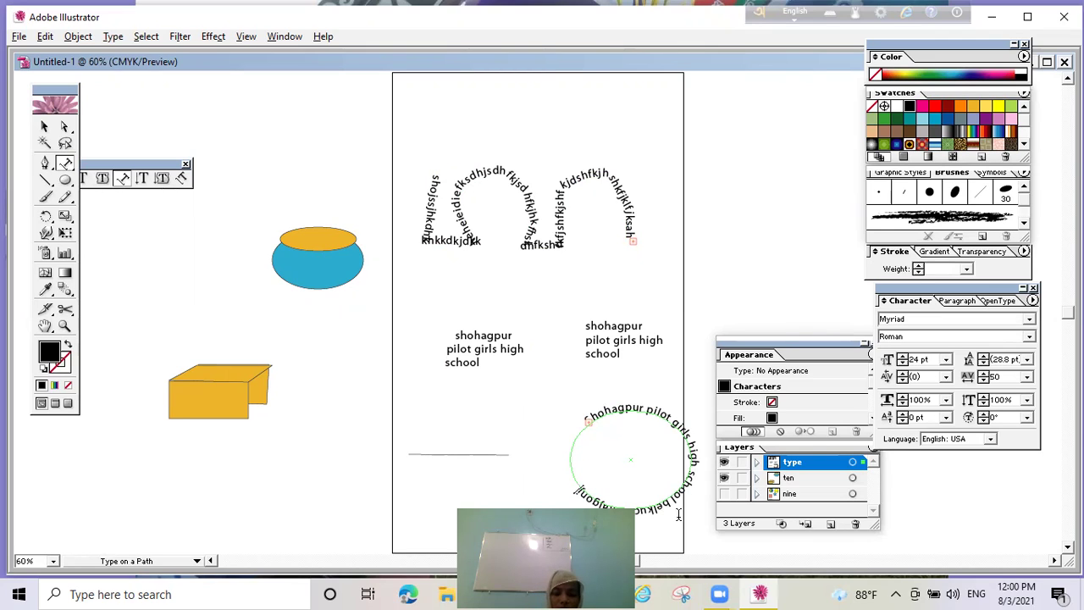
text(in)
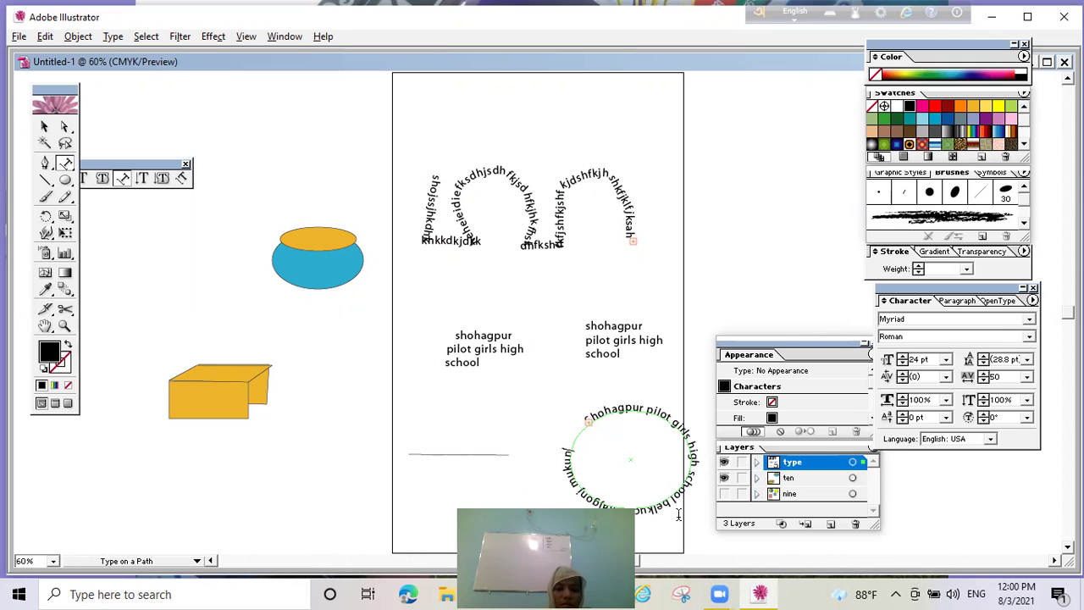
text(d)
key(BackSpace)
key(BackSpace)
key(BackSpace)
key(BackSpace)
key(BackSpace)
key(BackSpace)
key(BackSpace)
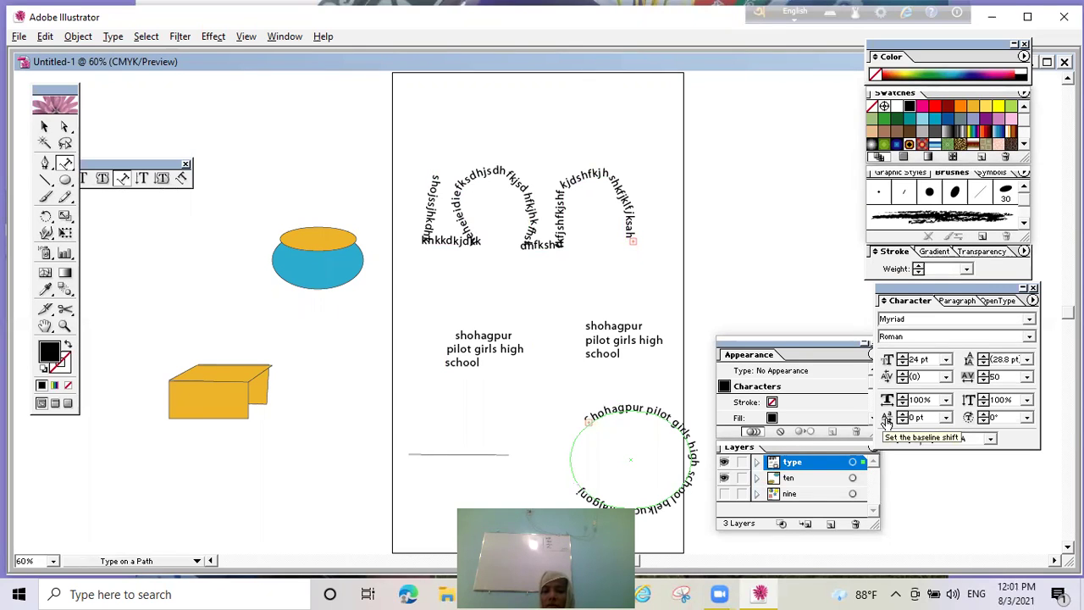
Step: Move the ellipse's path text slightly up and to the left, closer to the rectangle's text, using Direct Selection
click(887, 421)
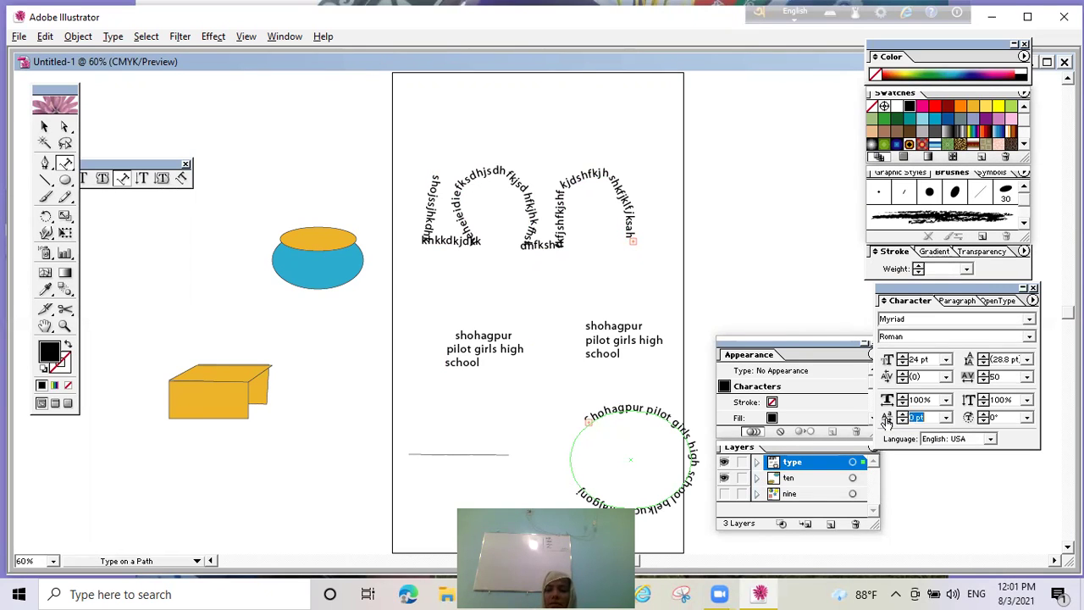
click(638, 409)
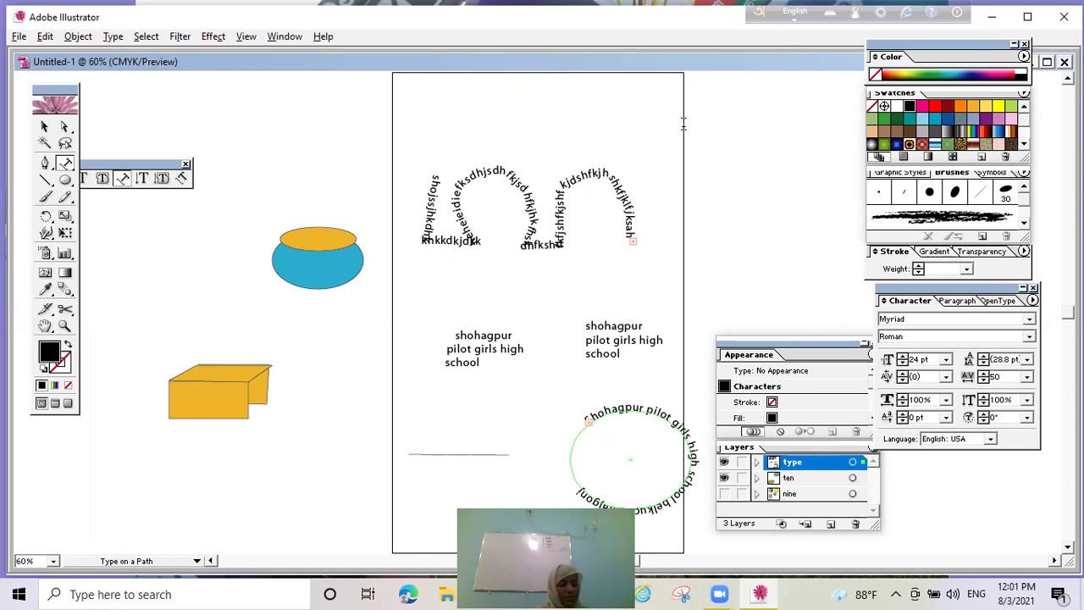
click(63, 128)
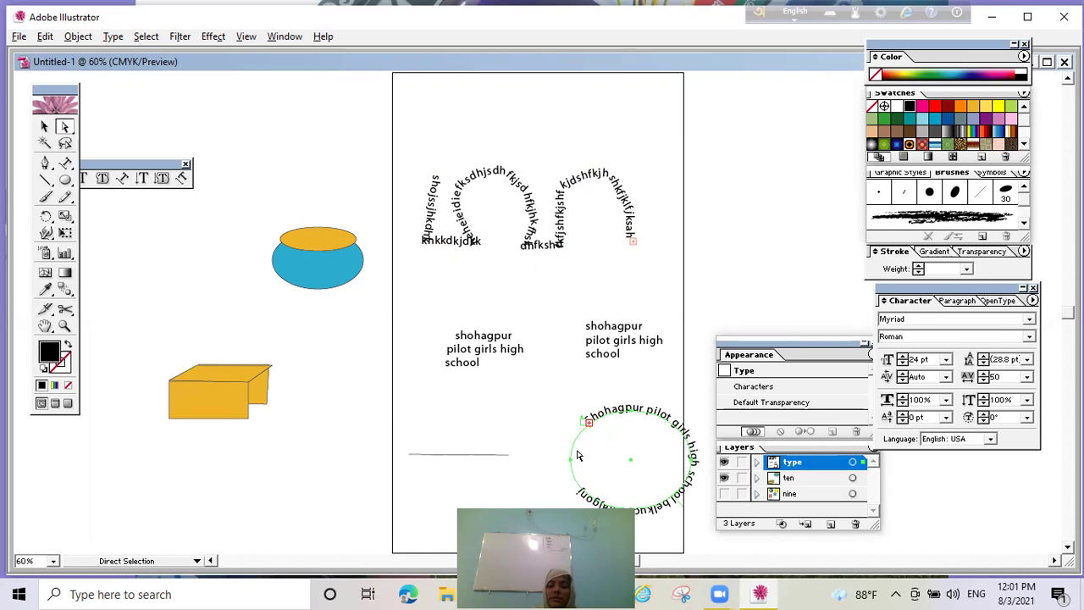
key(t)
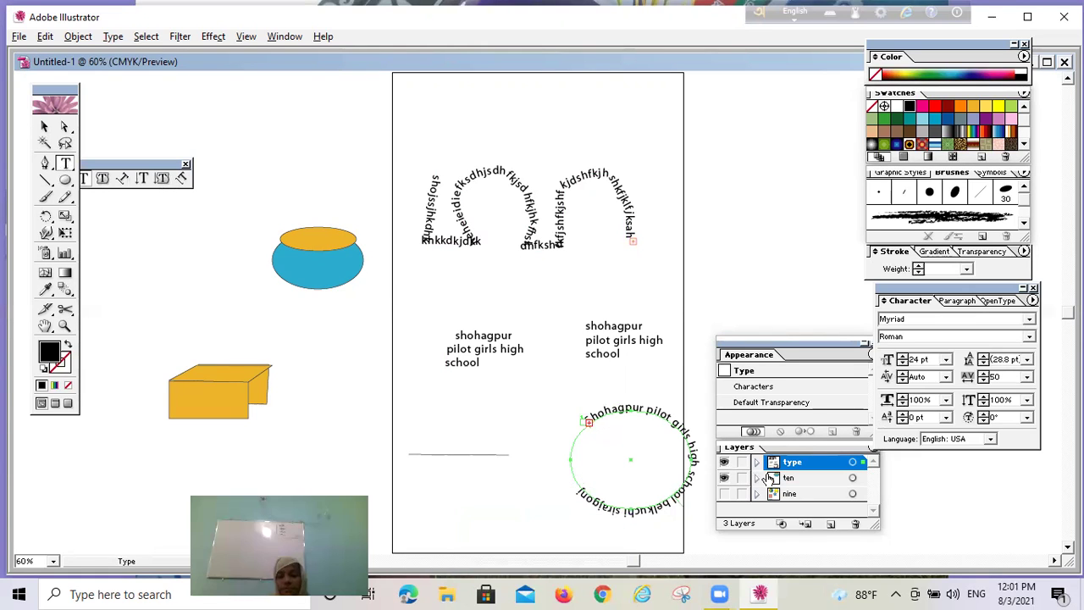
click(65, 128)
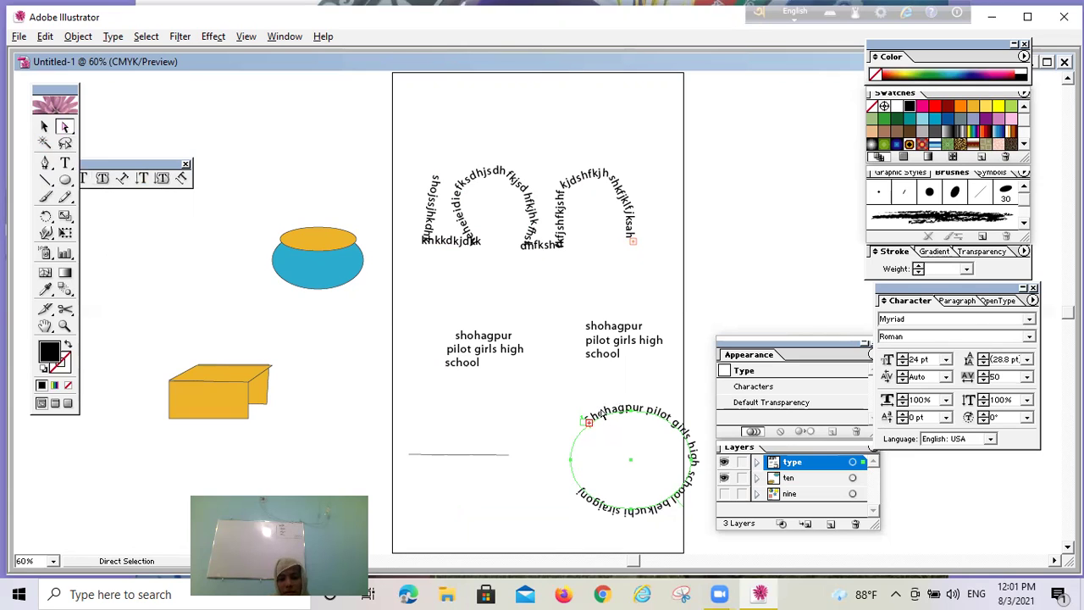
click(628, 448)
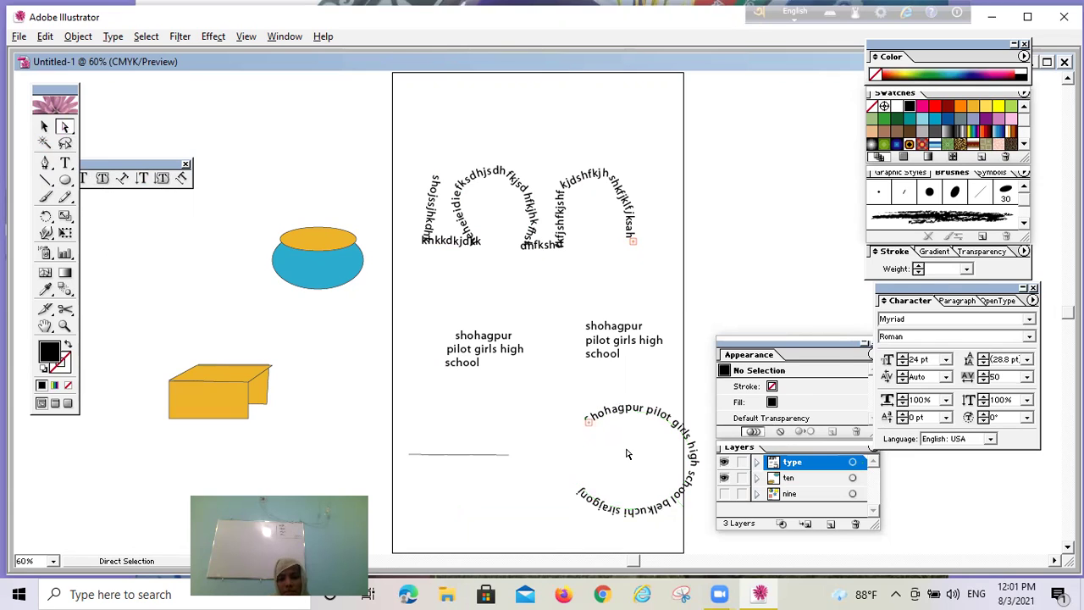
drag(586, 416, 574, 386)
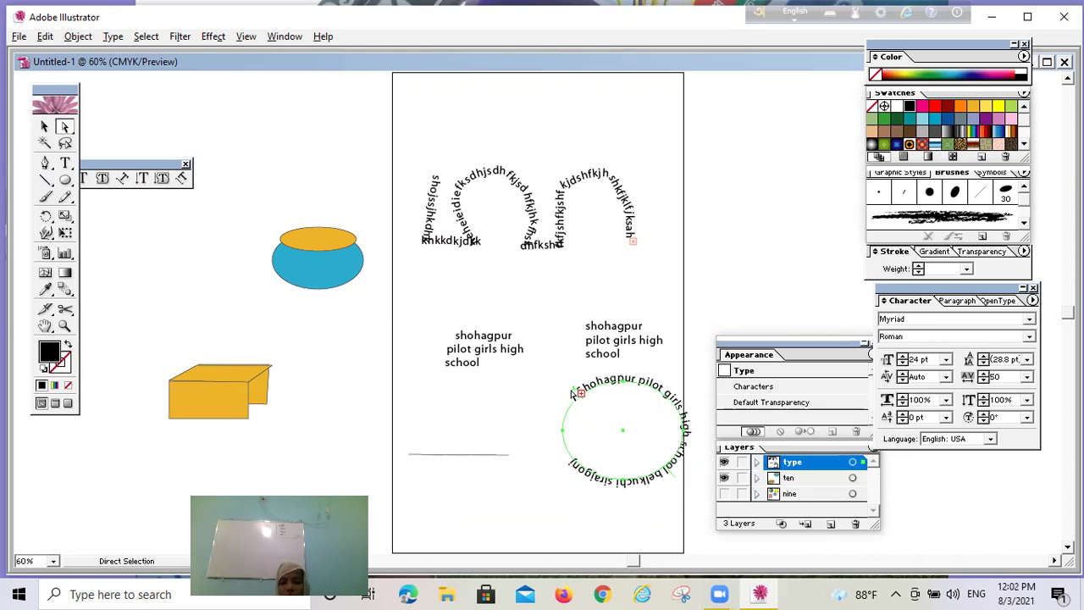
Step: Reshape the lower-left curve of the ellipse's text path with Direct Selection and move the path text to the horizontal line's right end
key(t)
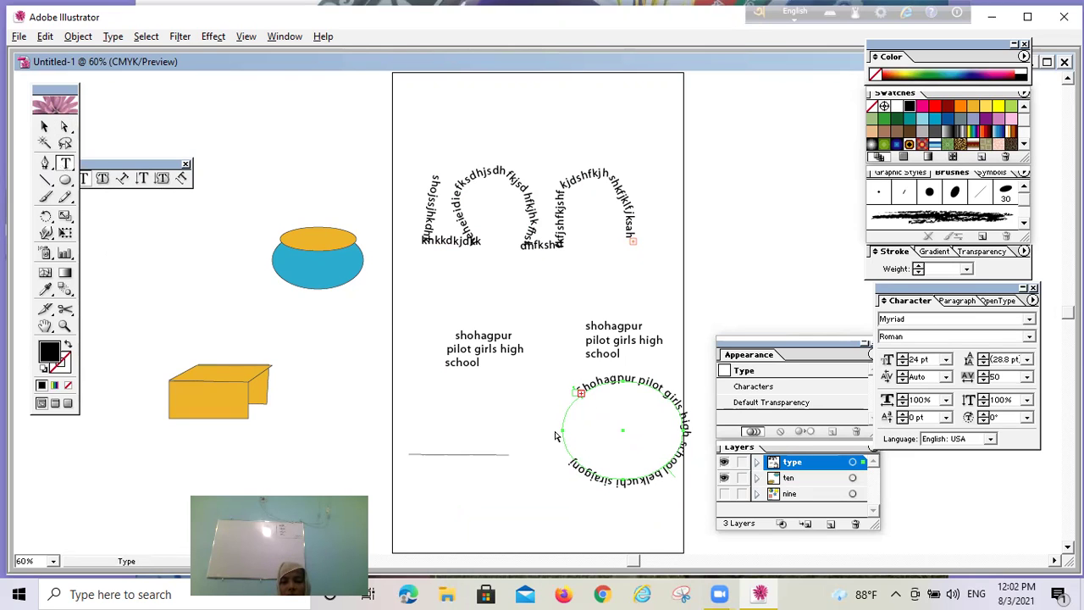
click(65, 126)
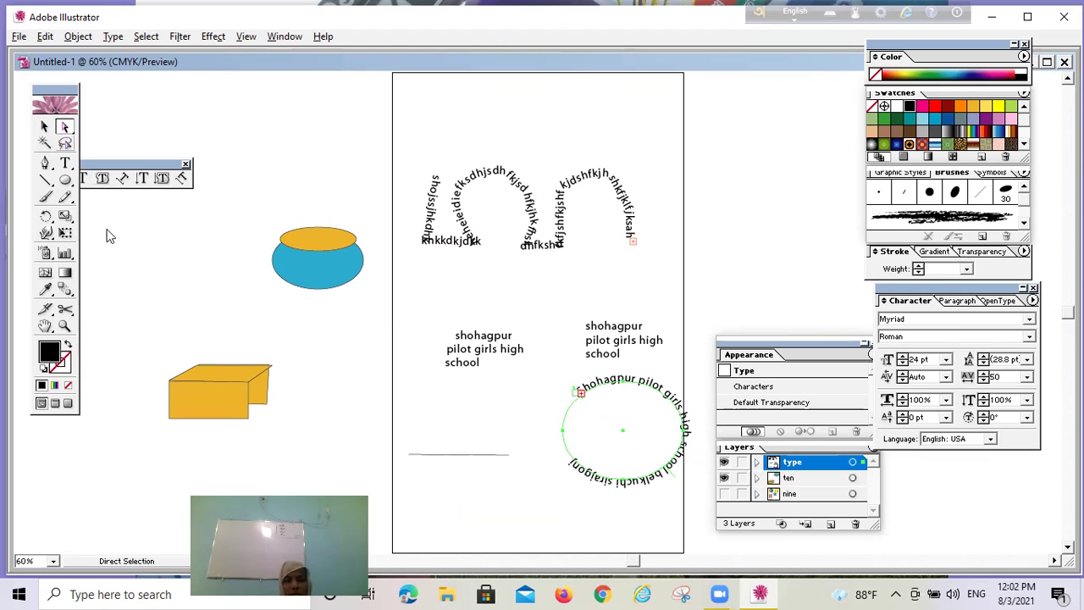
click(631, 437)
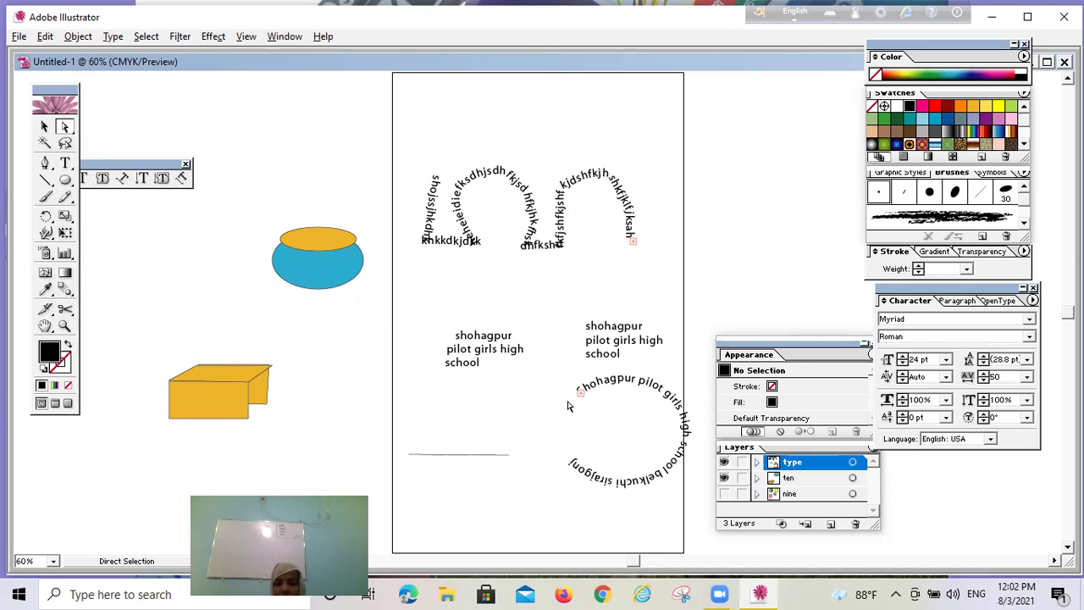
drag(577, 401, 572, 496)
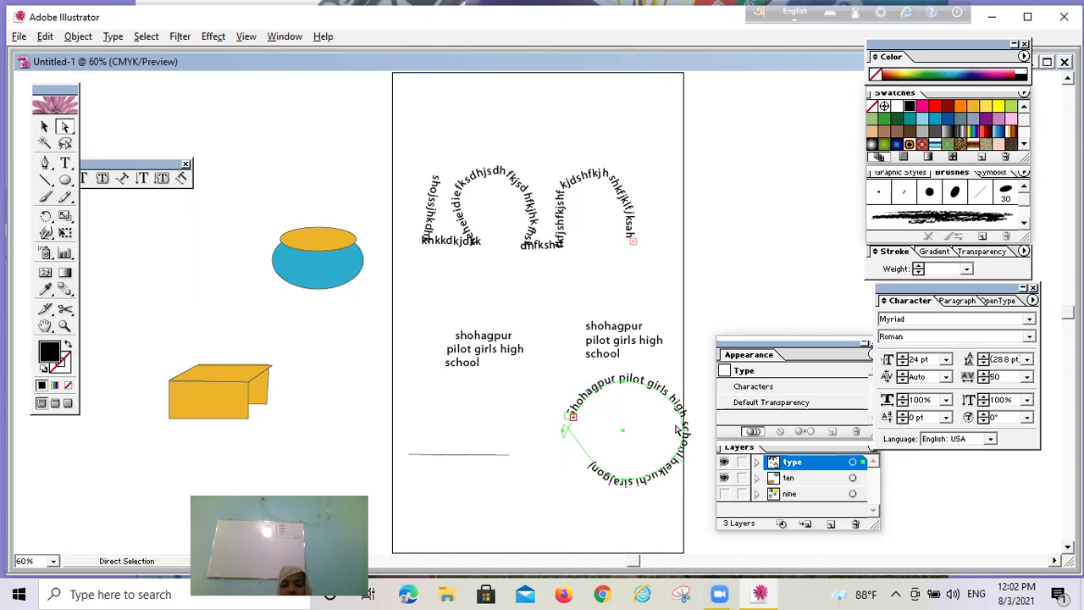
drag(684, 430, 515, 461)
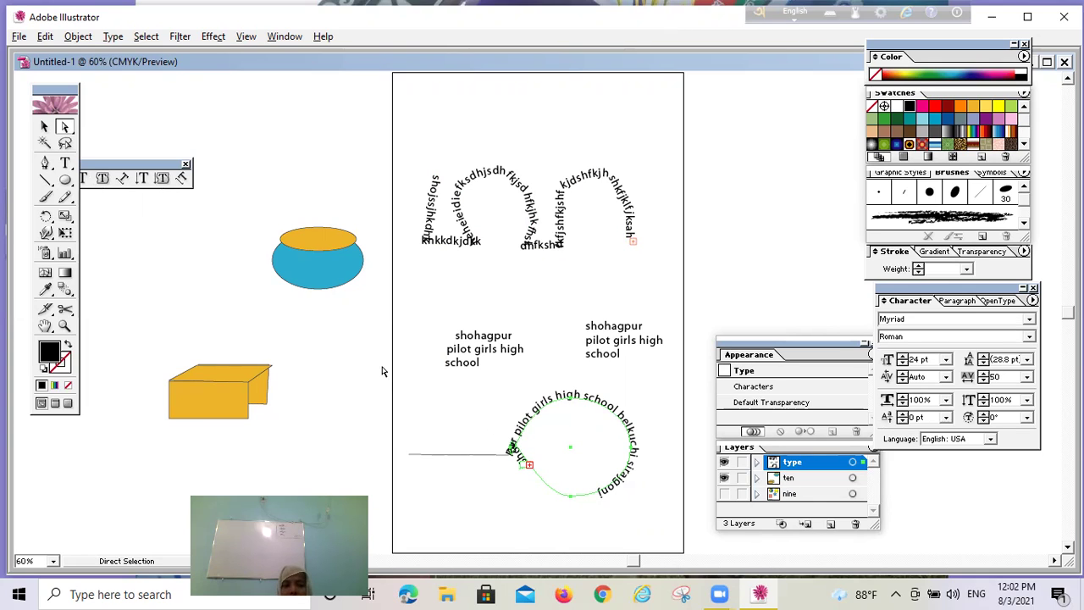
Step: Shorten the type on the ellipse's path by moving its end bracket back to just after "high"
click(44, 126)
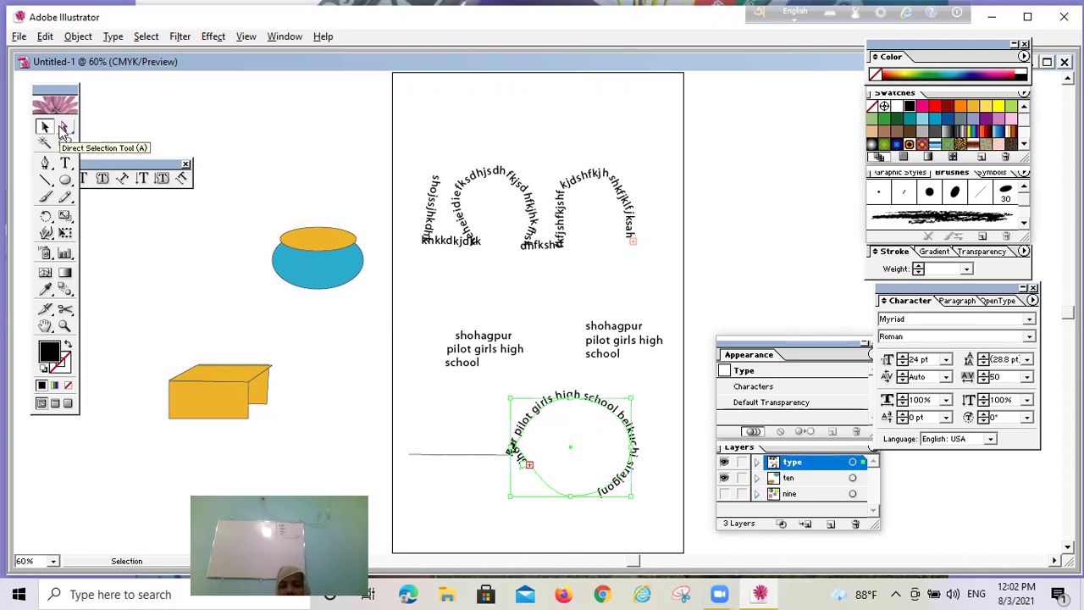
click(64, 127)
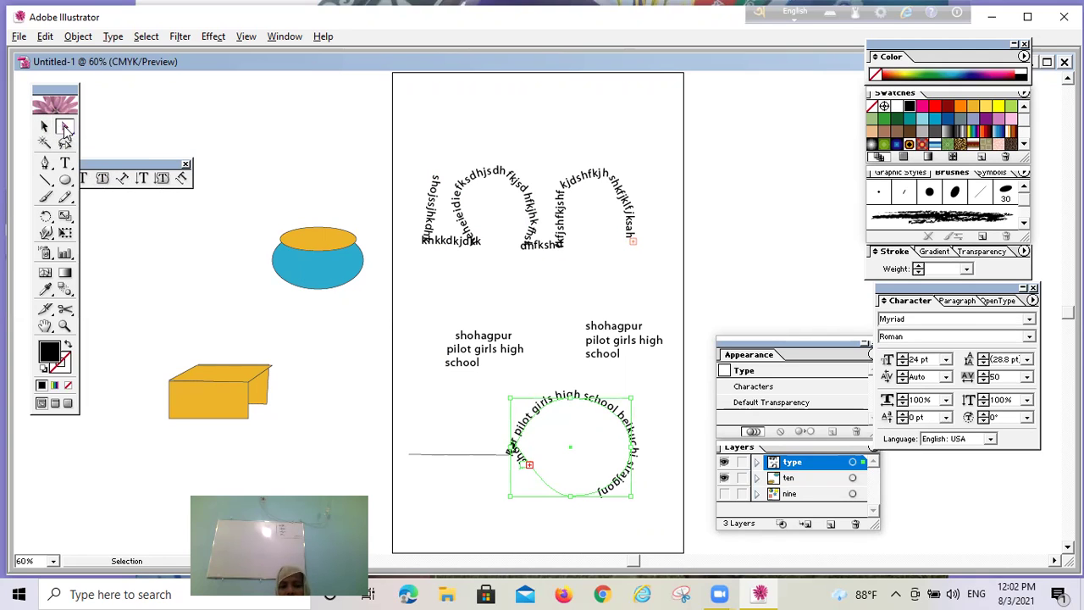
click(587, 410)
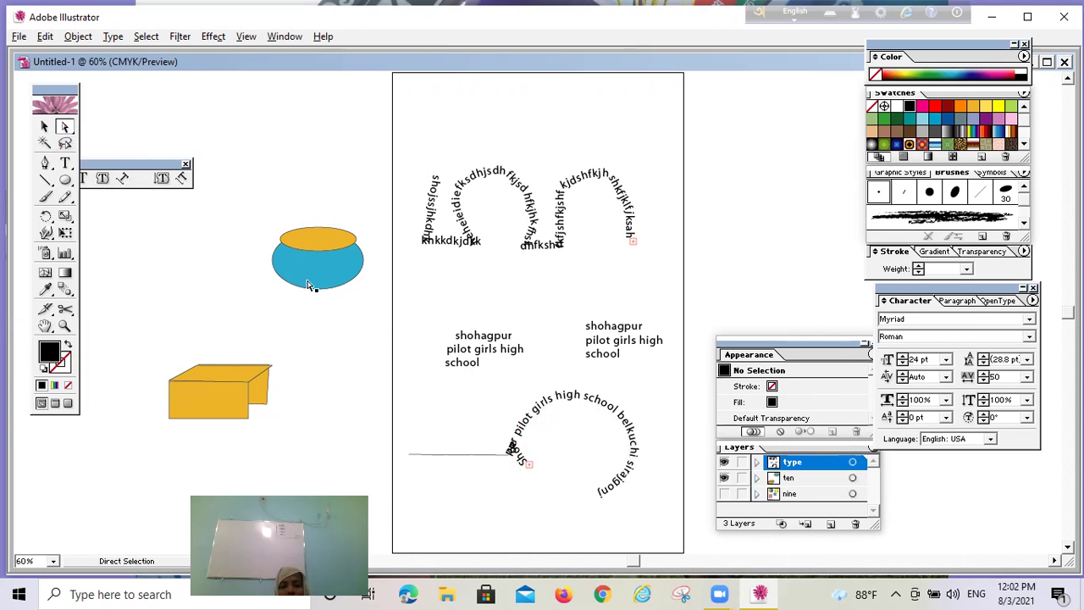
click(565, 397)
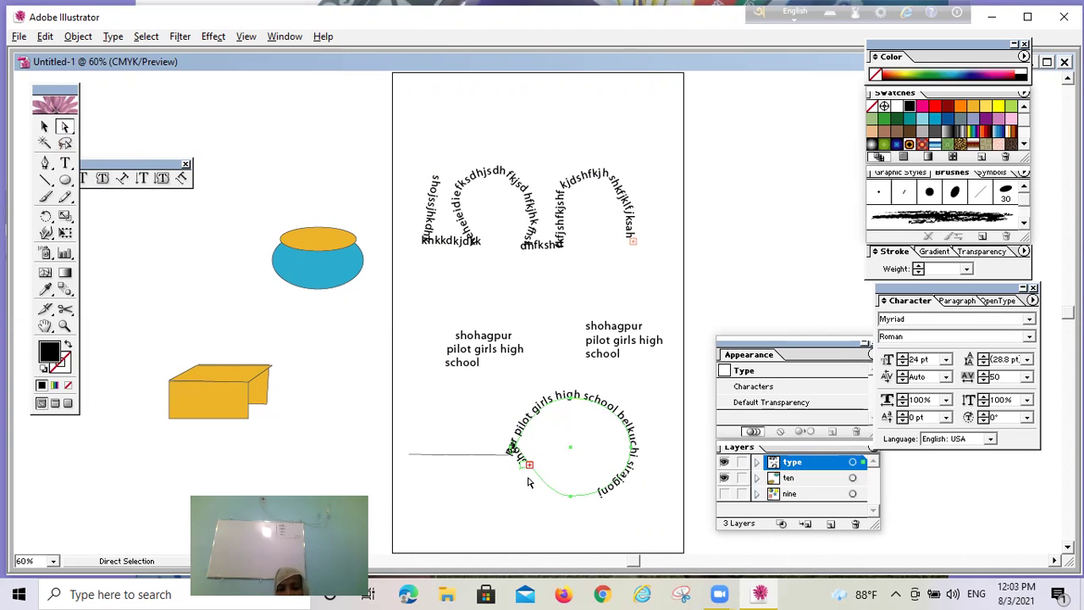
mouse_move(525, 467)
mouse_down()
mouse_move(525, 421)
mouse_move(546, 400)
mouse_move(604, 400)
mouse_up()
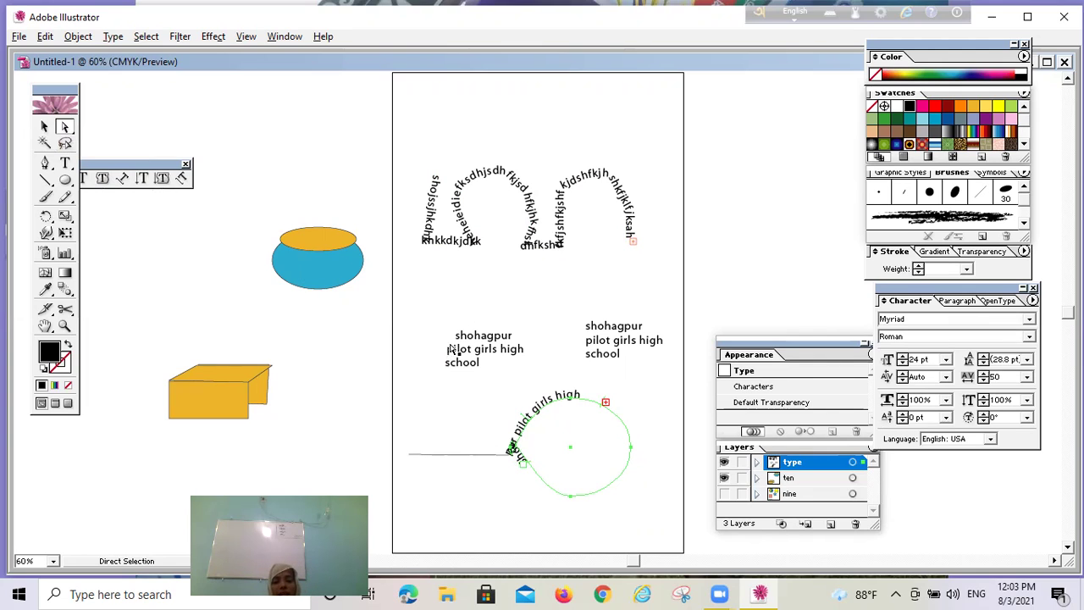
Step: Set the leading of the area text inside the circle to 24 pt
click(496, 342)
click(497, 342)
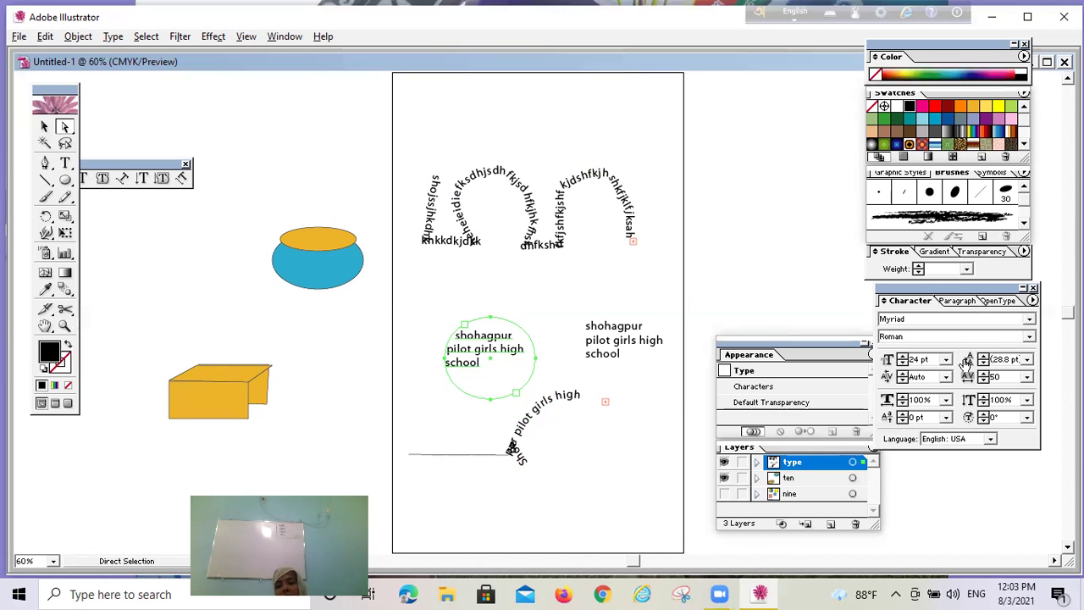
click(1027, 360)
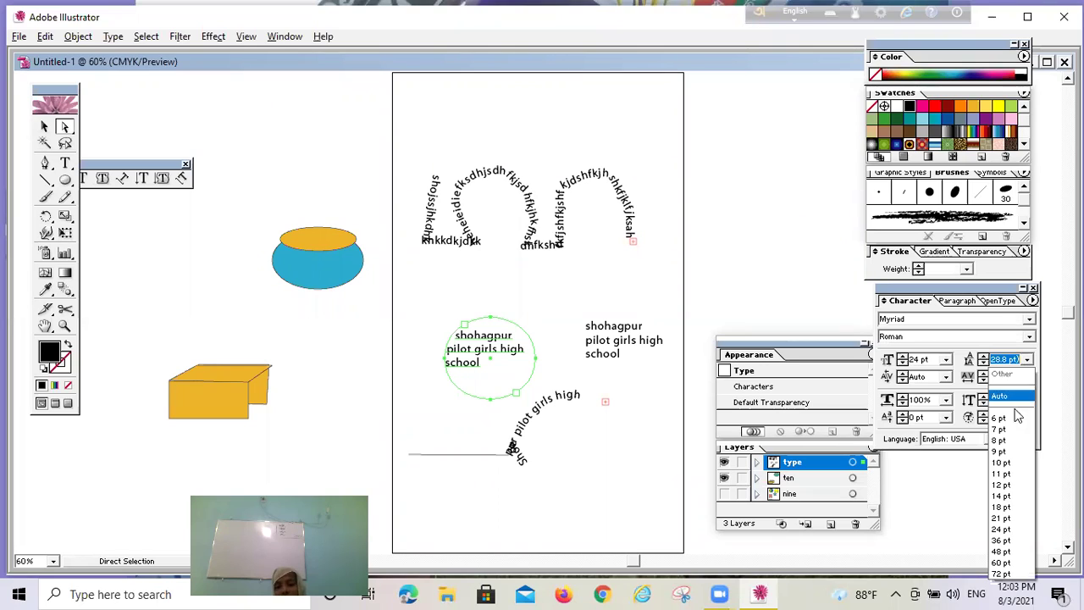
click(1000, 529)
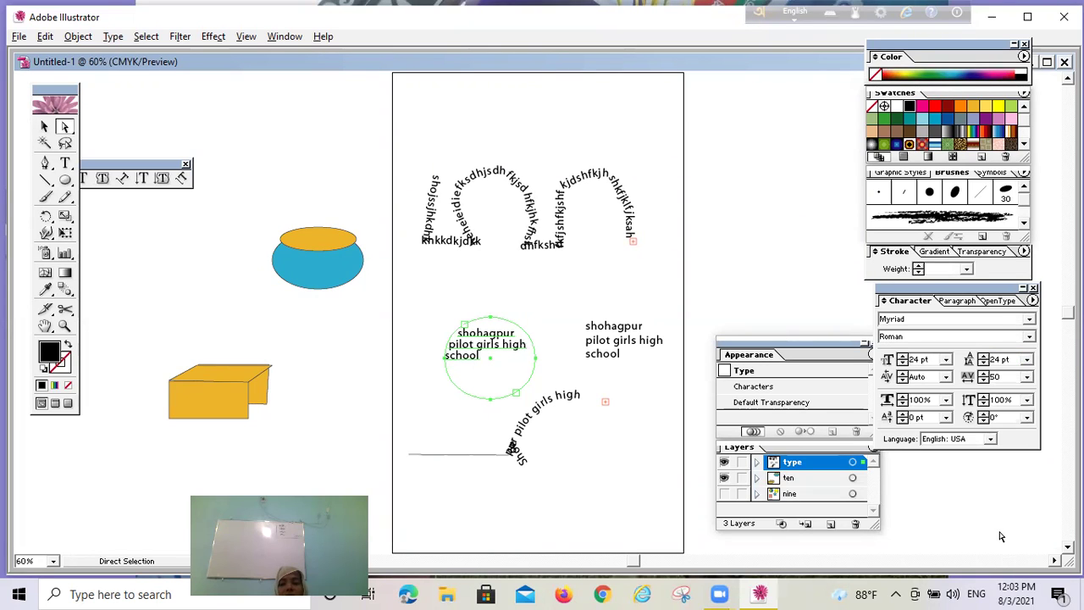
Step: Try leading values of 60, 11 and 10 pt on the circle's area text, and return it to 24 pt
click(1027, 360)
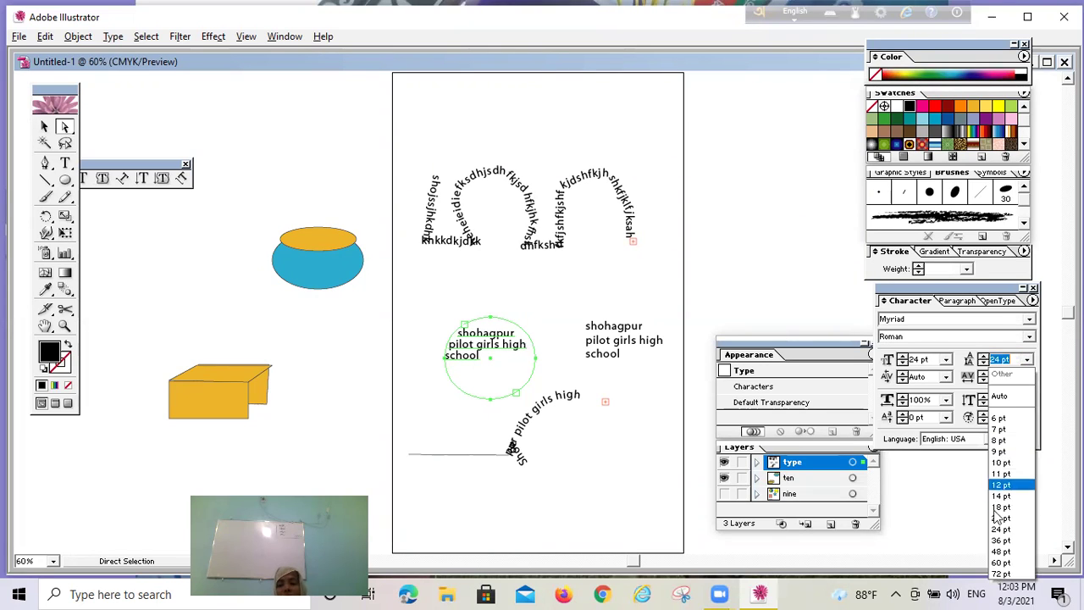
click(1004, 563)
click(1027, 362)
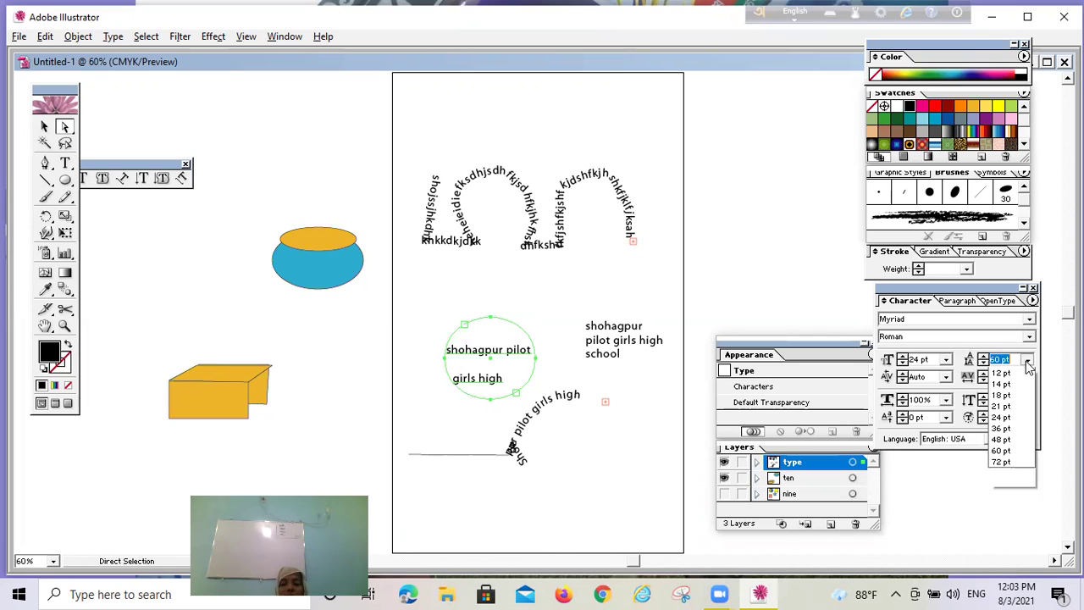
click(999, 470)
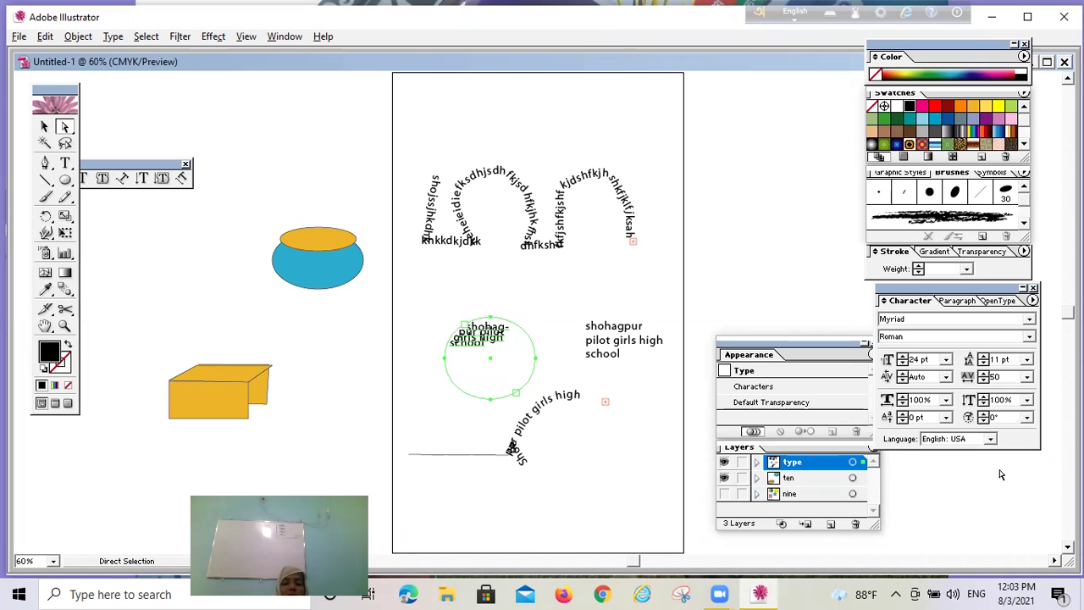
click(1027, 360)
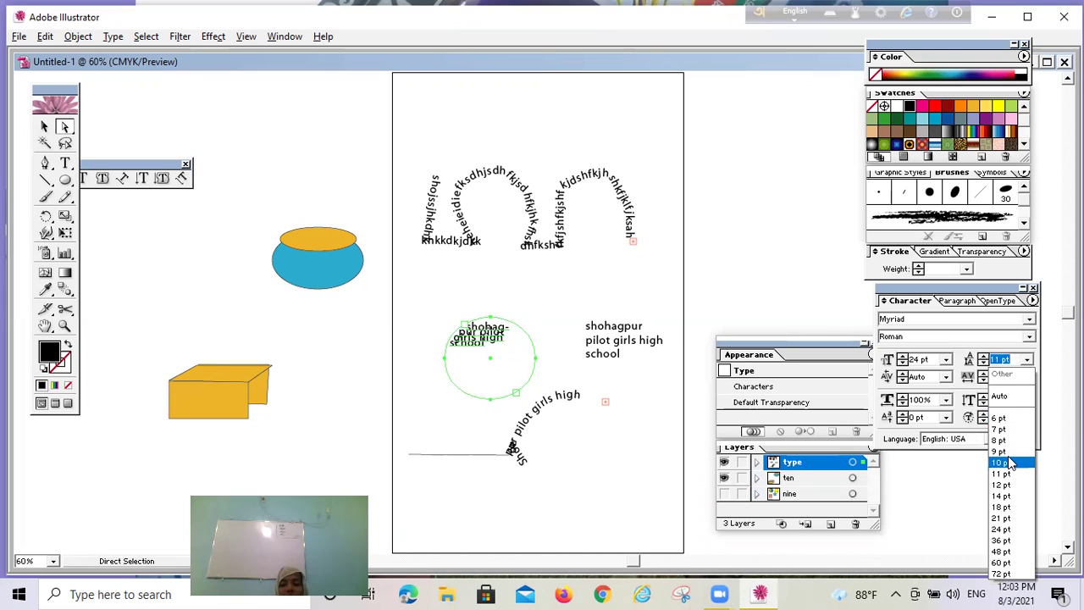
click(1008, 462)
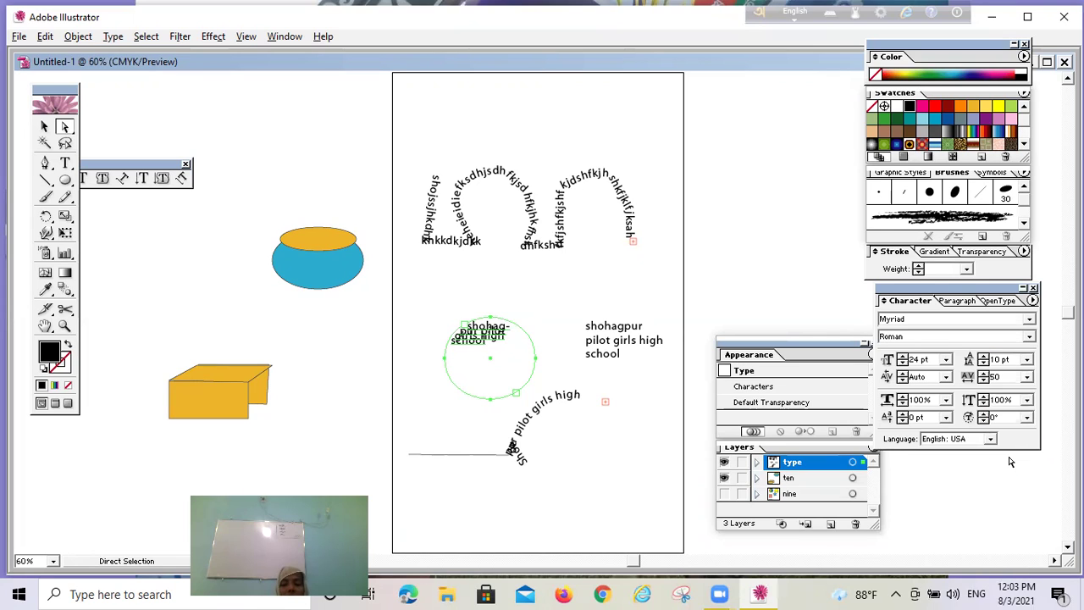
click(1027, 359)
click(1001, 461)
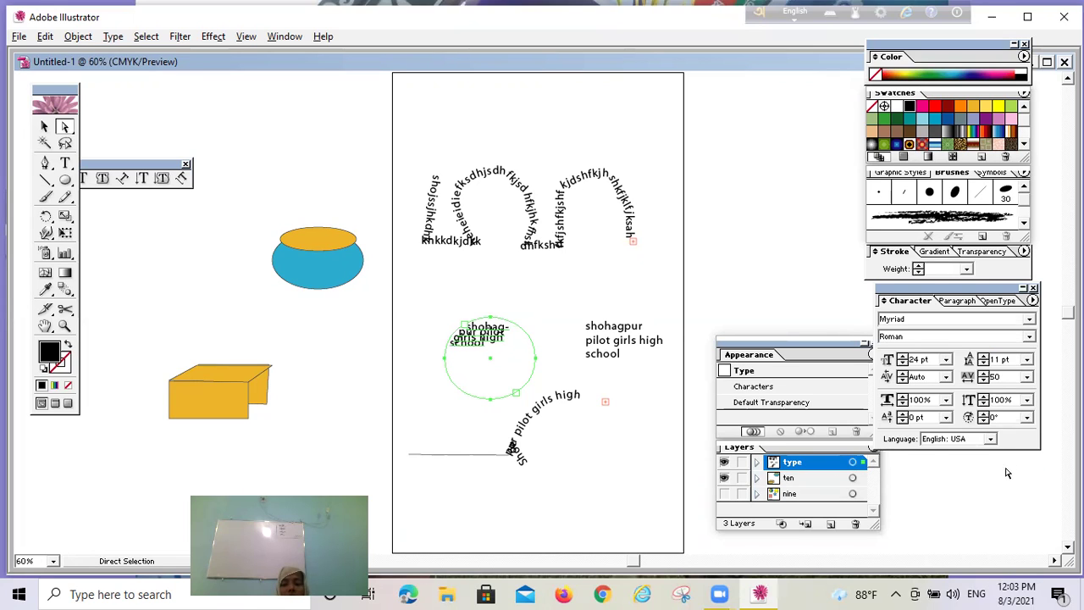
click(1027, 360)
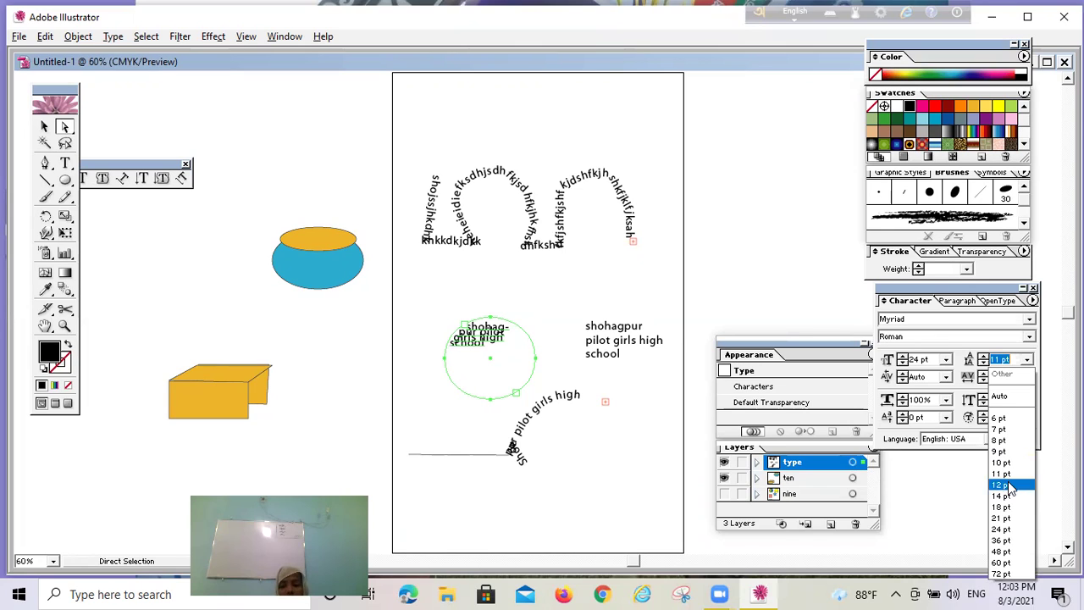
click(1001, 529)
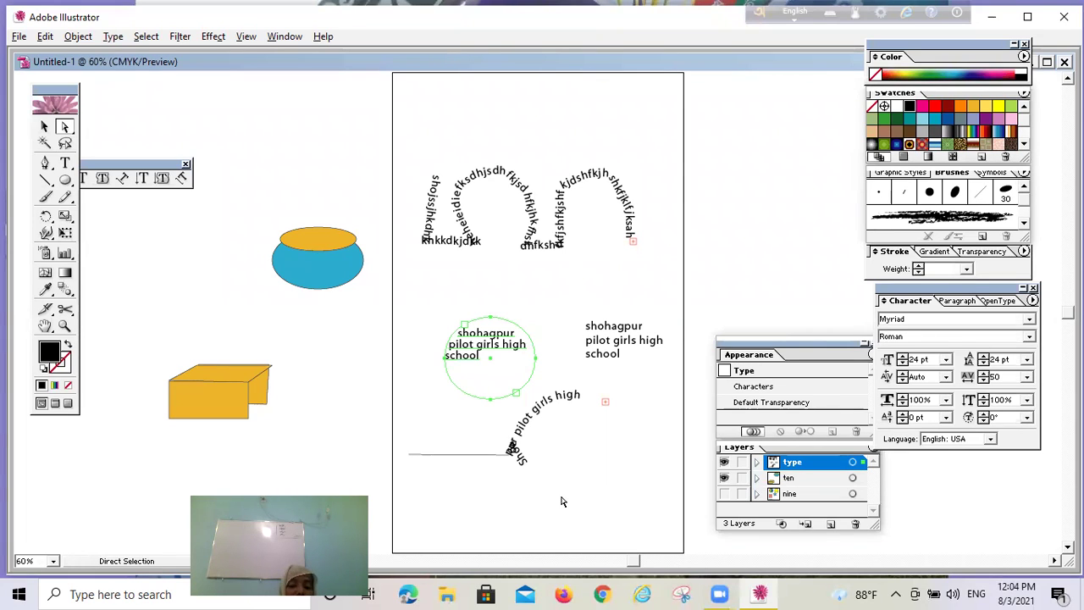
Step: Toggle the visibility of the nine, ten and type layers to compare their contents, leaving all three shown
click(724, 495)
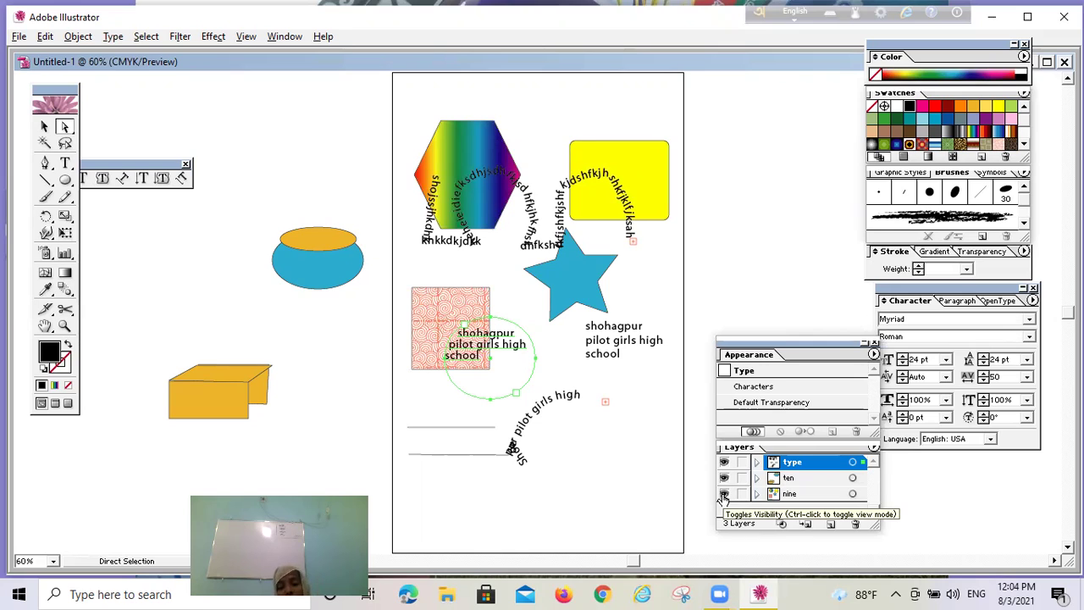
click(724, 495)
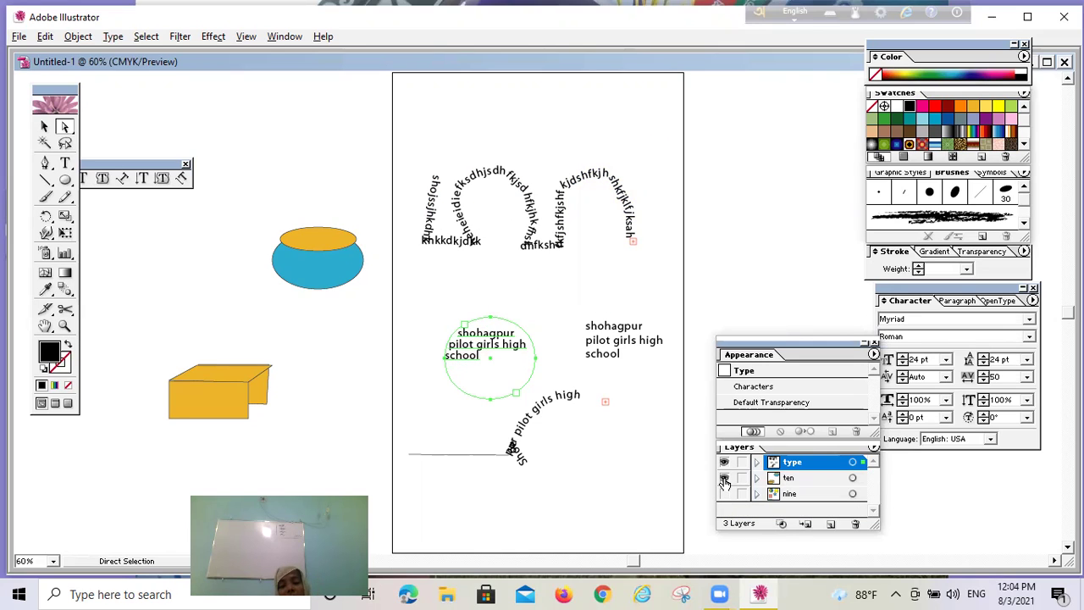
click(724, 479)
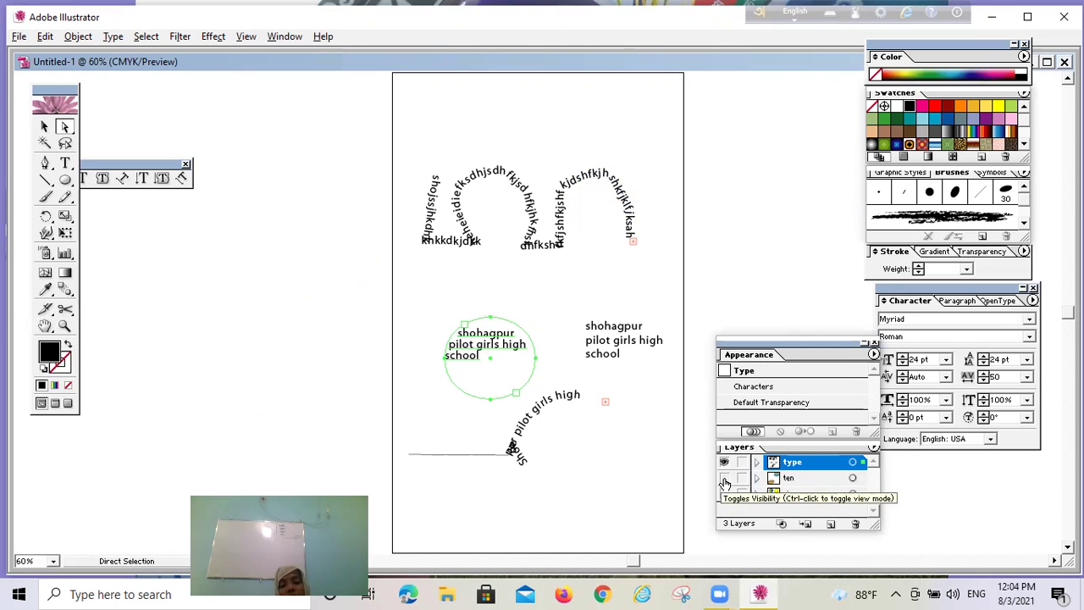
click(724, 461)
click(724, 461)
click(724, 478)
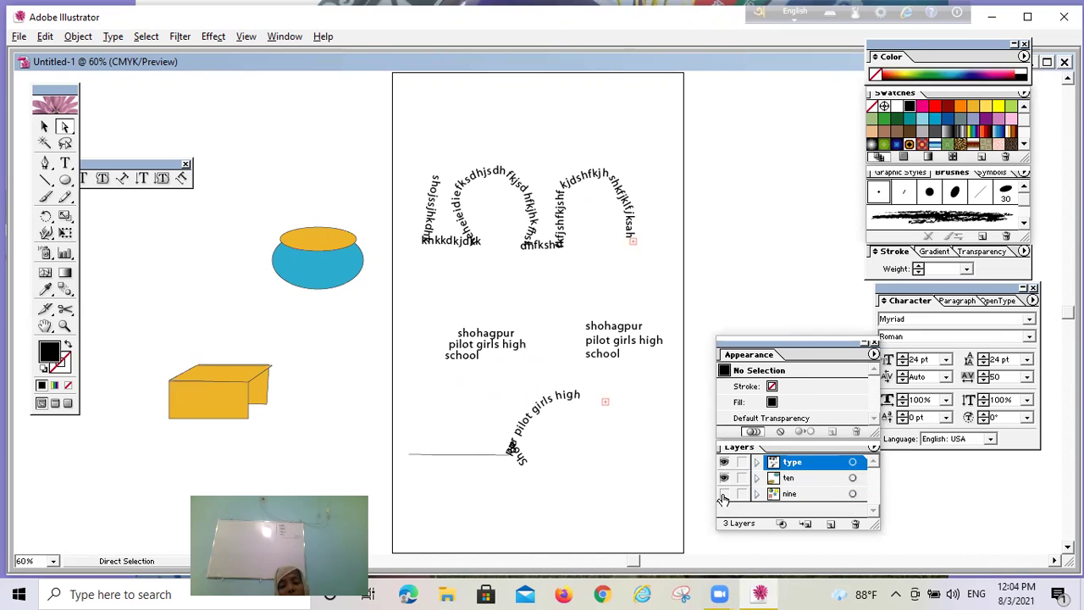
click(724, 493)
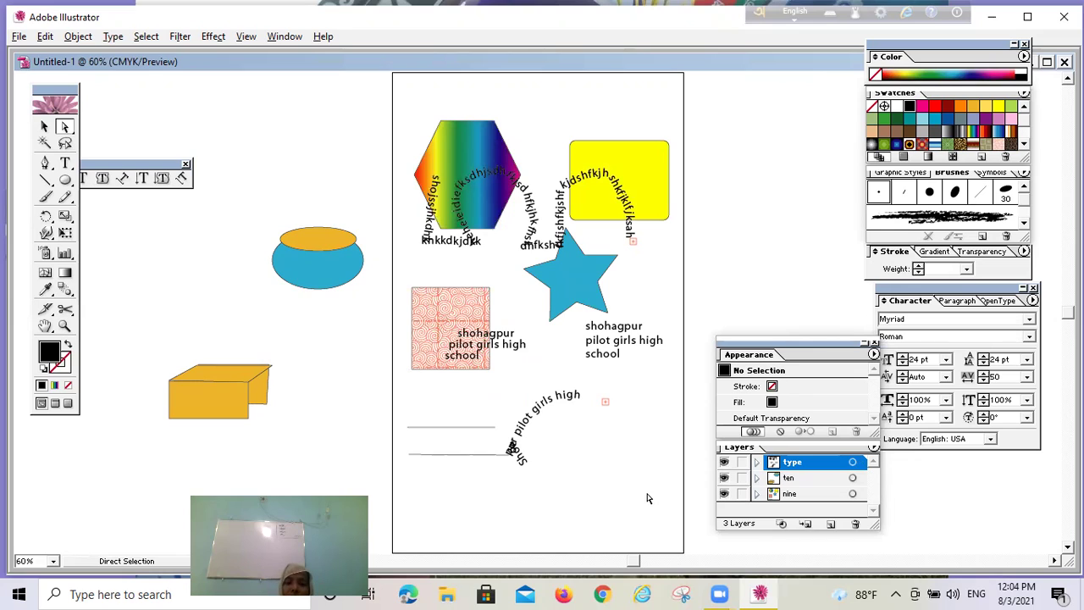
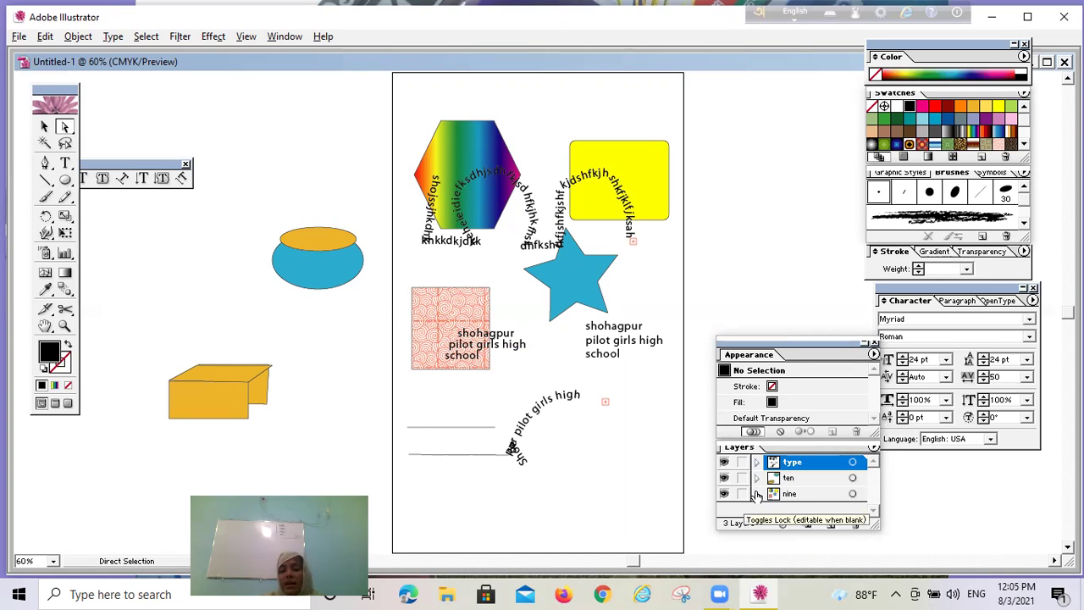
Step: Add a new layer named "outline" above the others, and hide the type, ten and nine layers
click(832, 525)
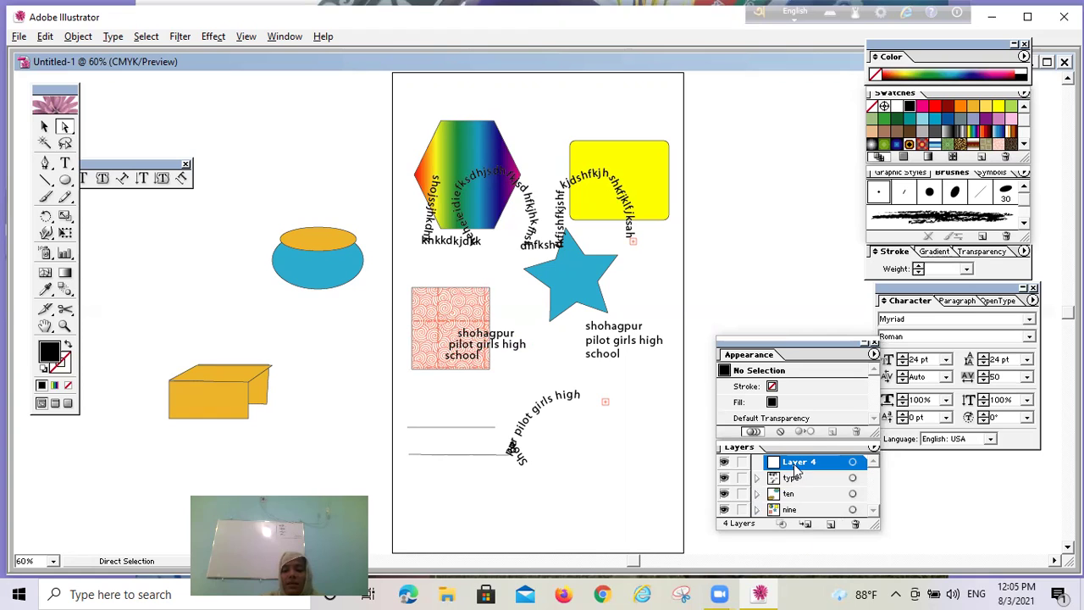
double_click(796, 465)
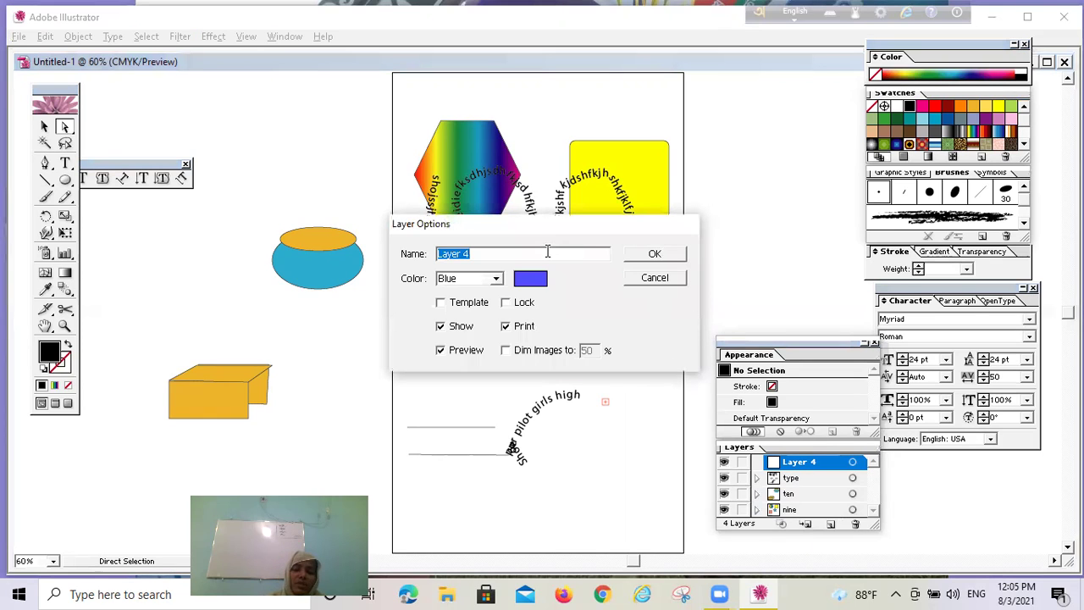
text(out)
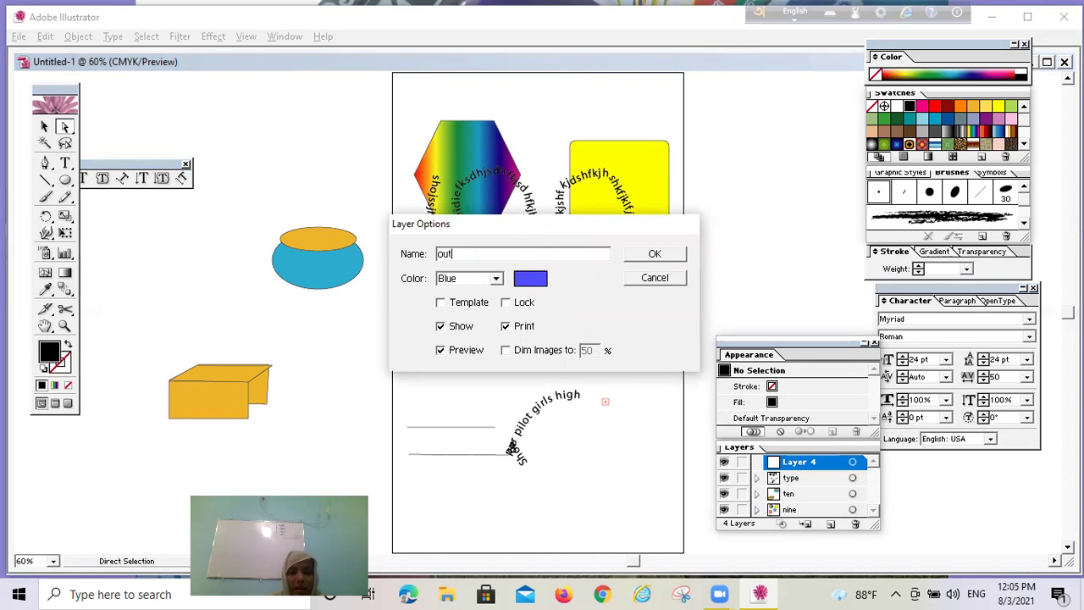
text(line)
click(648, 256)
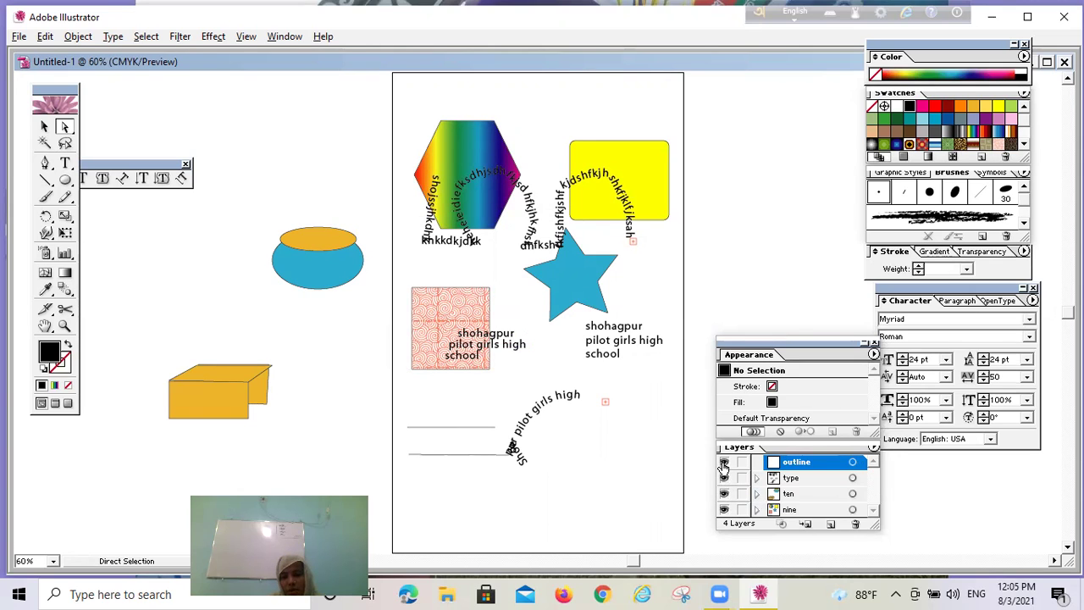
drag(724, 478, 724, 493)
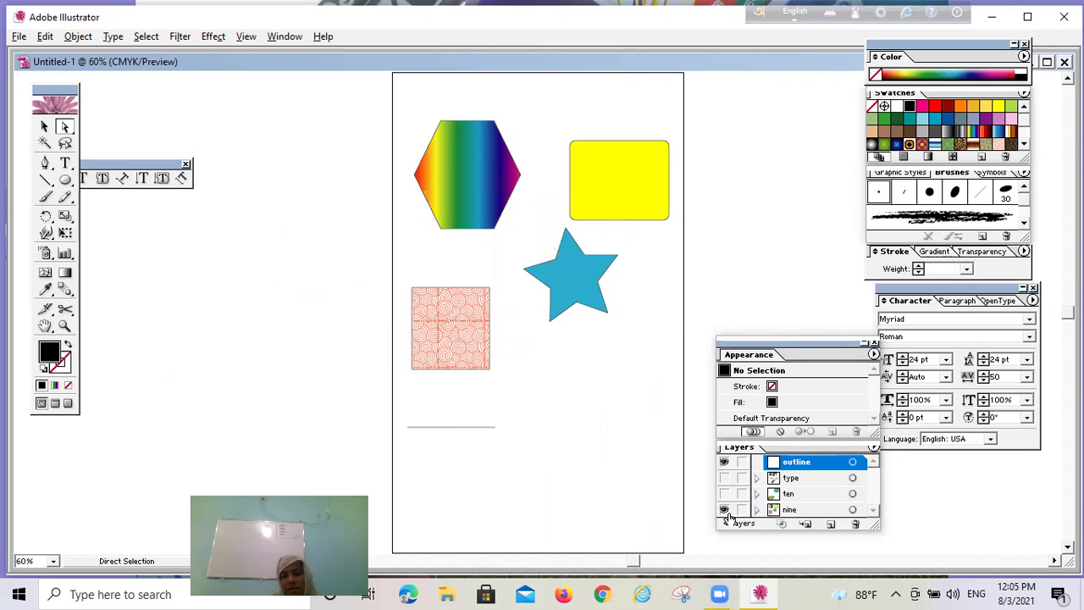
click(724, 509)
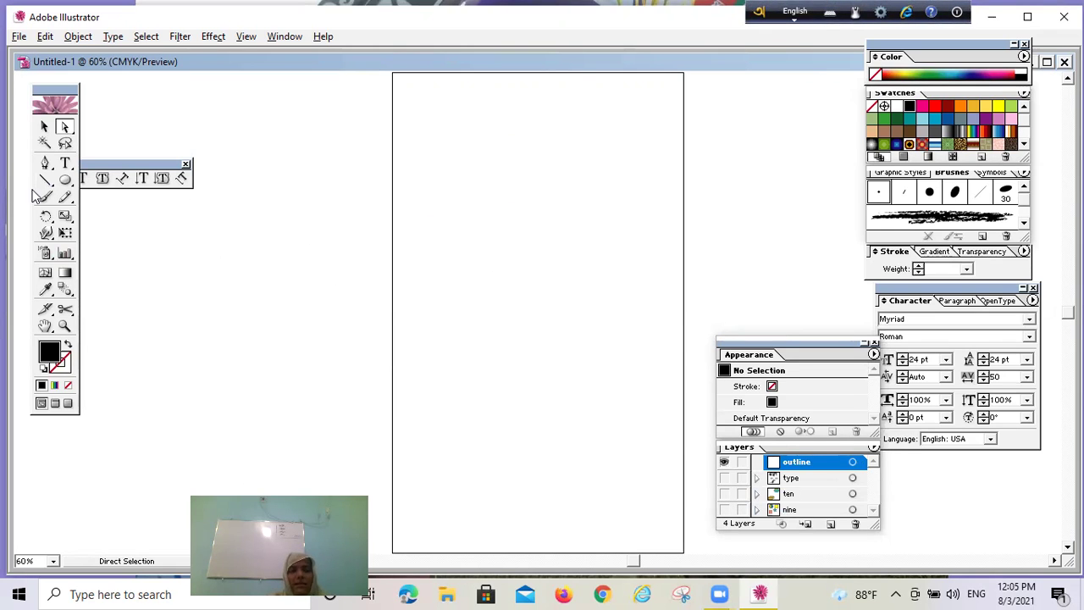
Step: Start a point type object near the upper-left area of the artboard on the outline layer
click(64, 163)
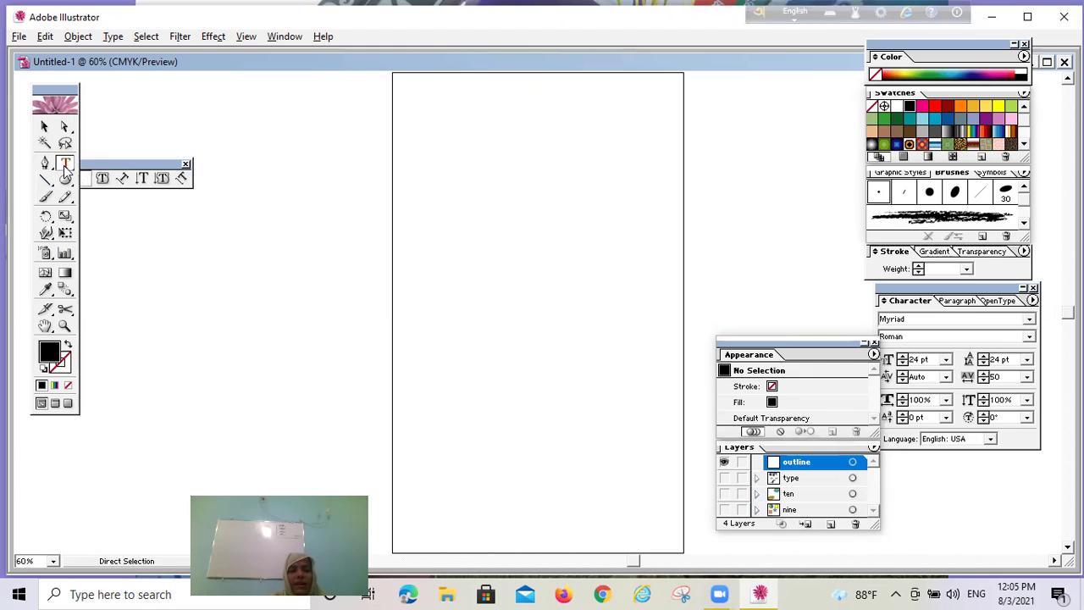
click(431, 203)
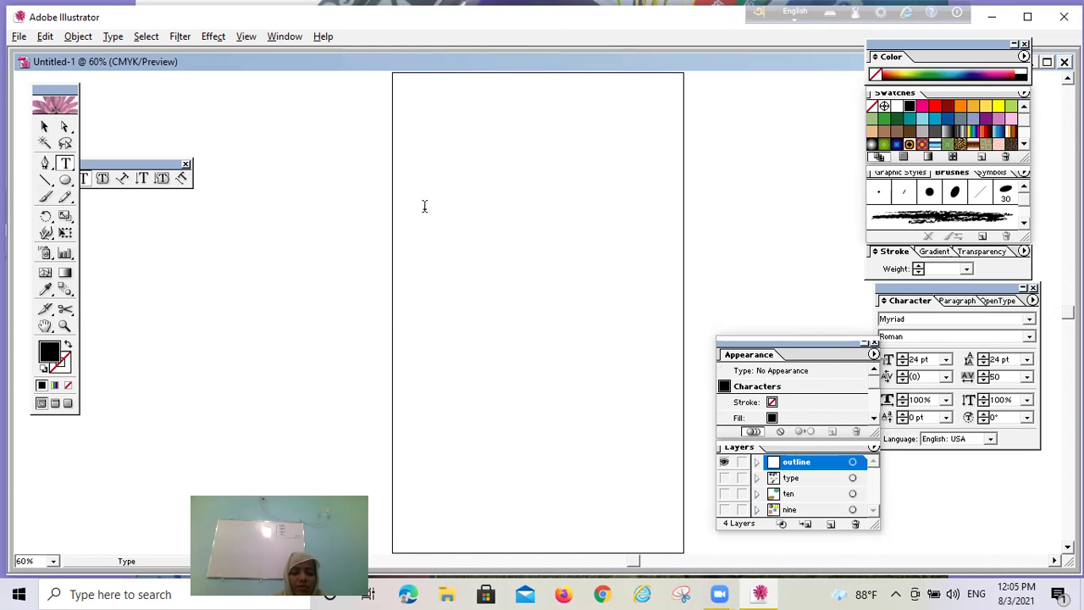
text(kkk)
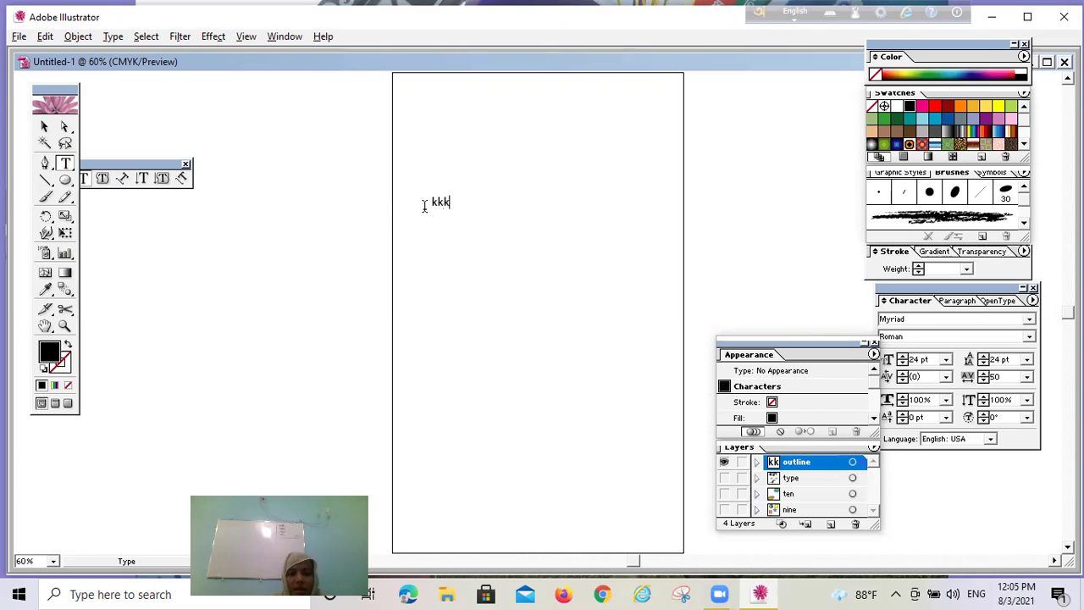
key(BackSpace)
key(BackSpace)
key(BackSpace)
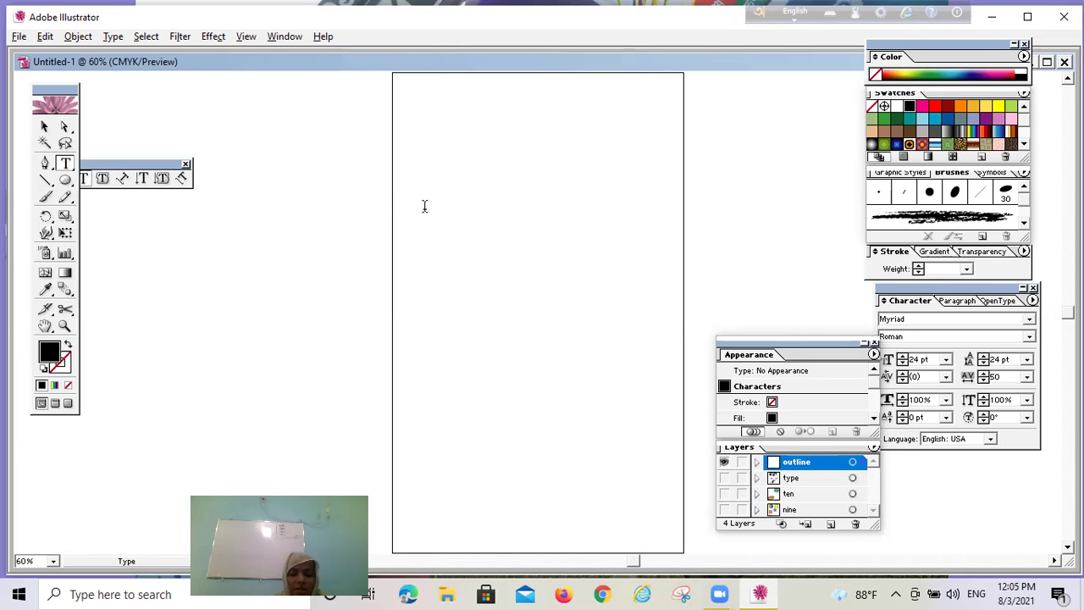
text(kkk)
key(BackSpace)
key(BackSpace)
key(BackSpace)
Step: Enter "Shohagpur pilot girls high school" as the point type text near the upper-left area of the artboard
text(Sho)
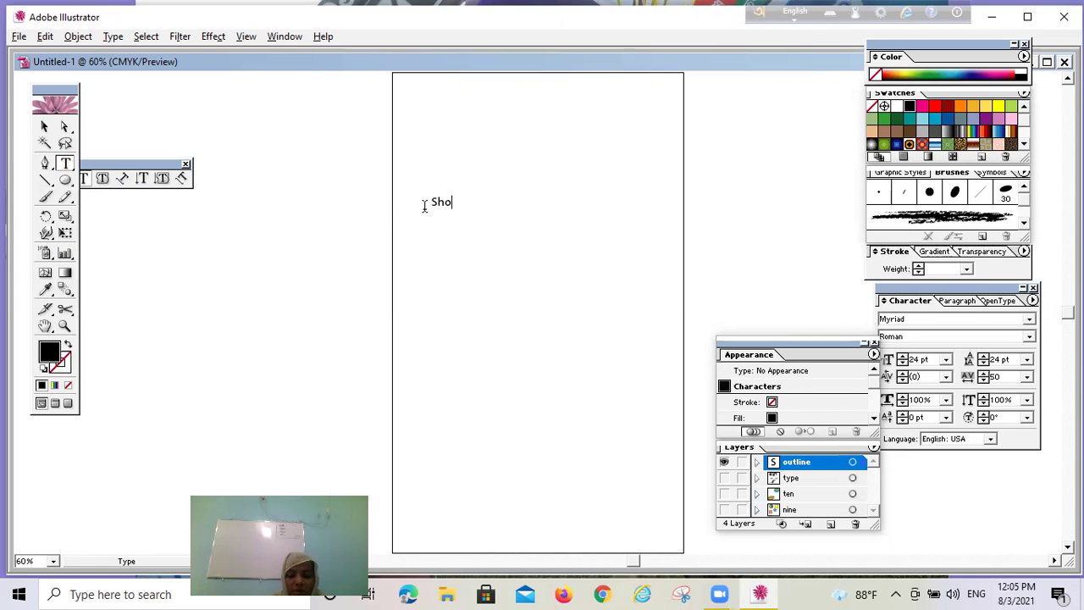
text(hag)
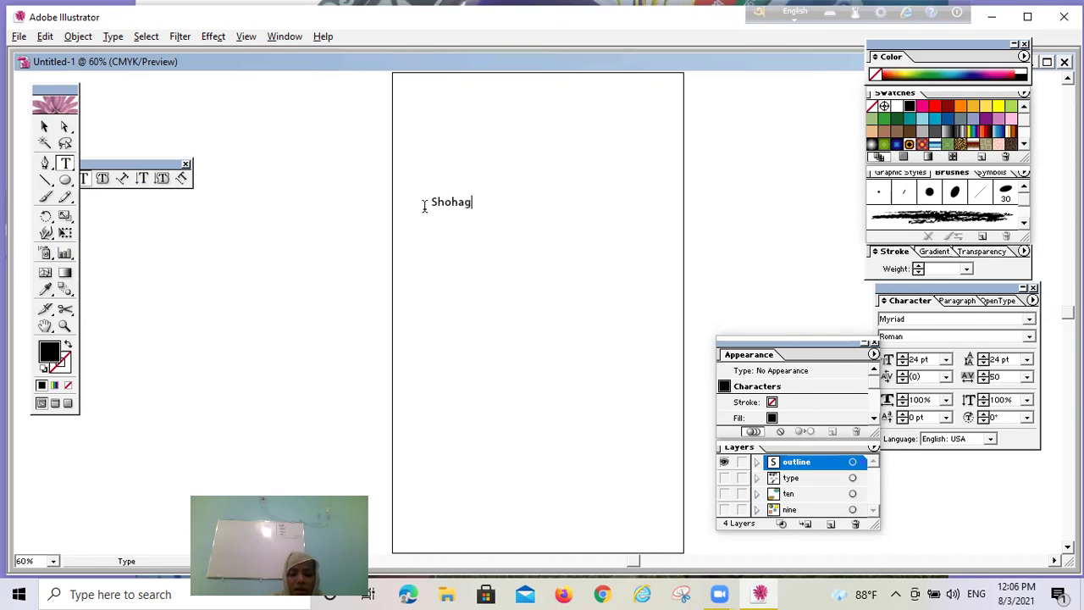
text(pur p)
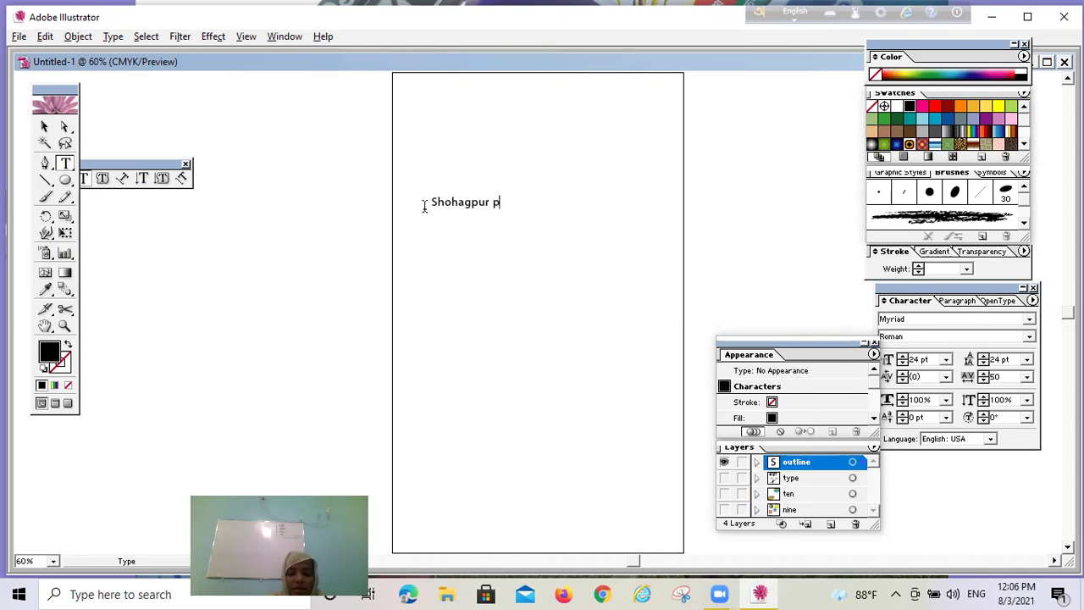
text(ilot girls )
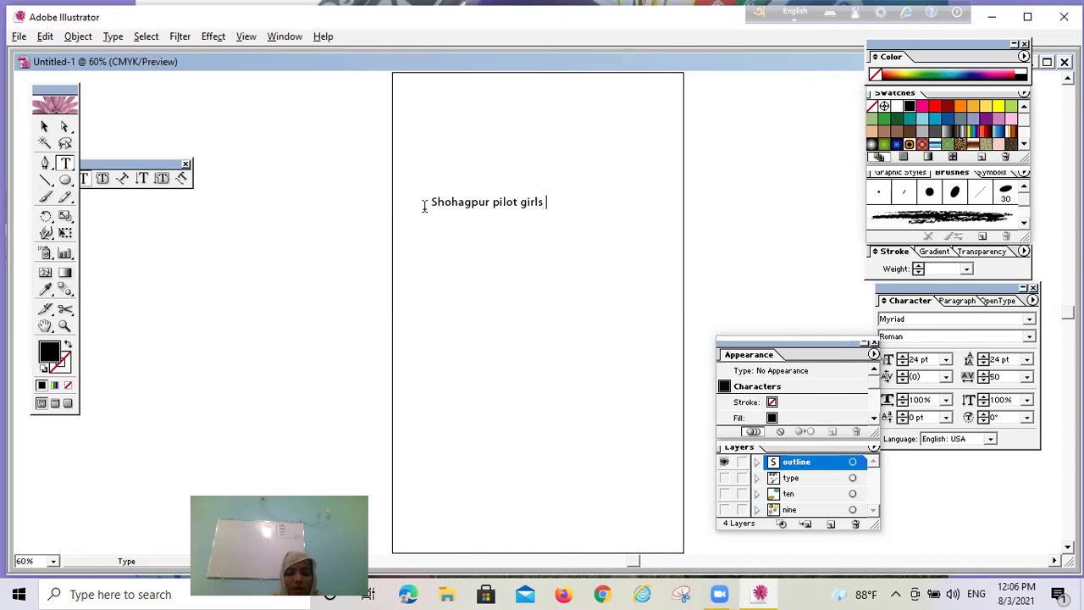
text(high school)
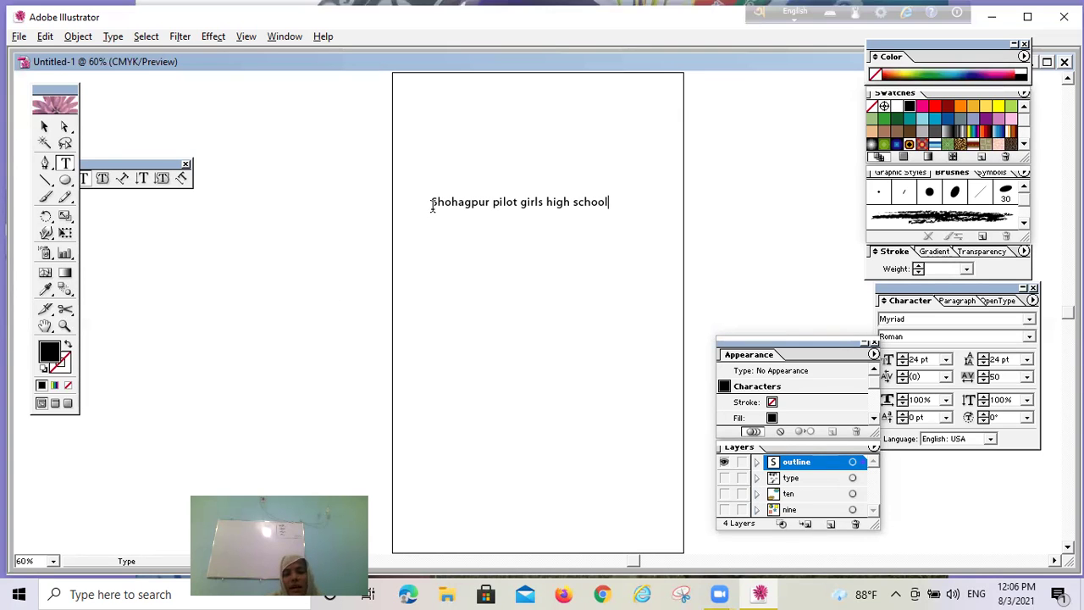
Step: Clear the mixed-case school name from the outline layer
drag(432, 204, 570, 204)
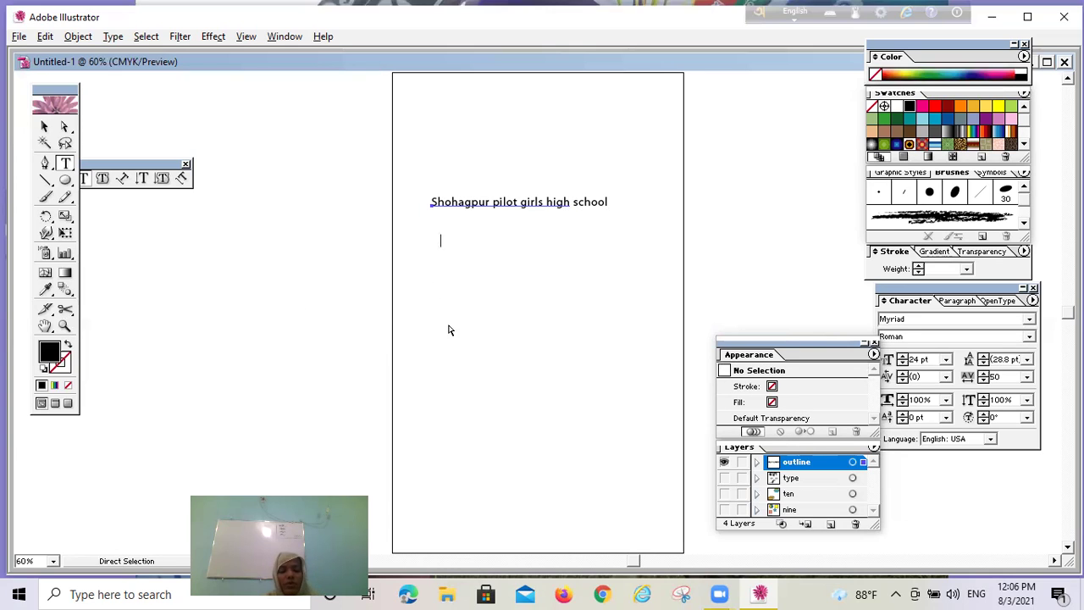
key(ctrl+z)
key(ctrl)
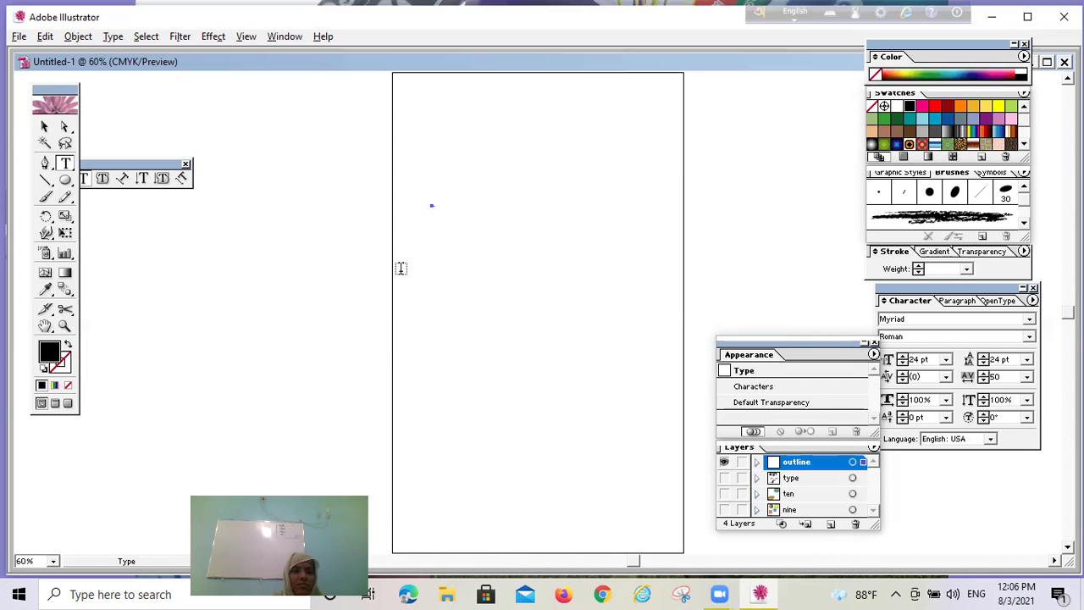
click(42, 37)
click(38, 35)
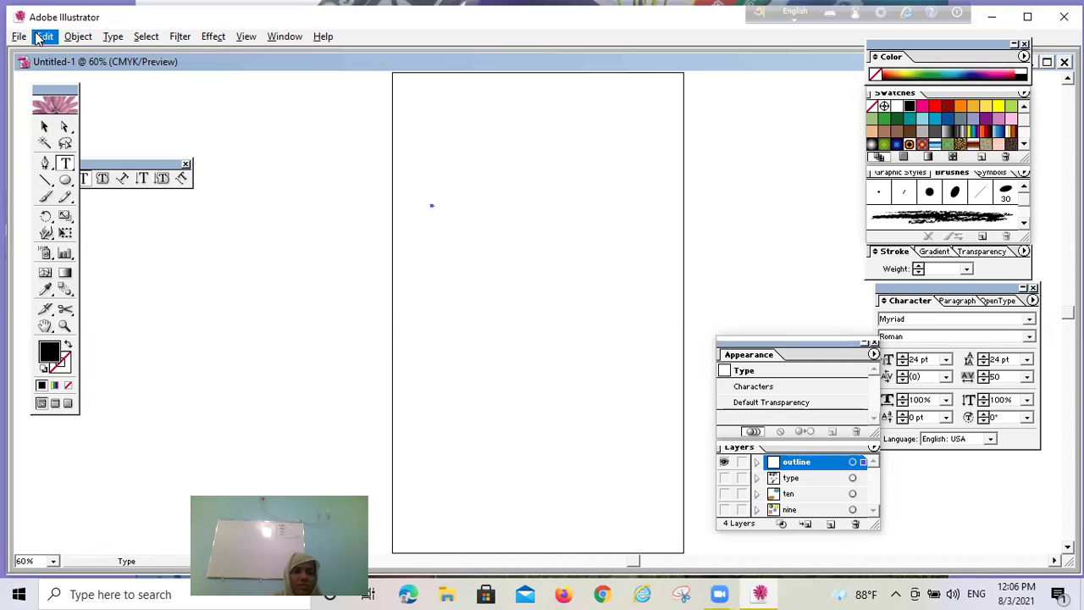
click(23, 36)
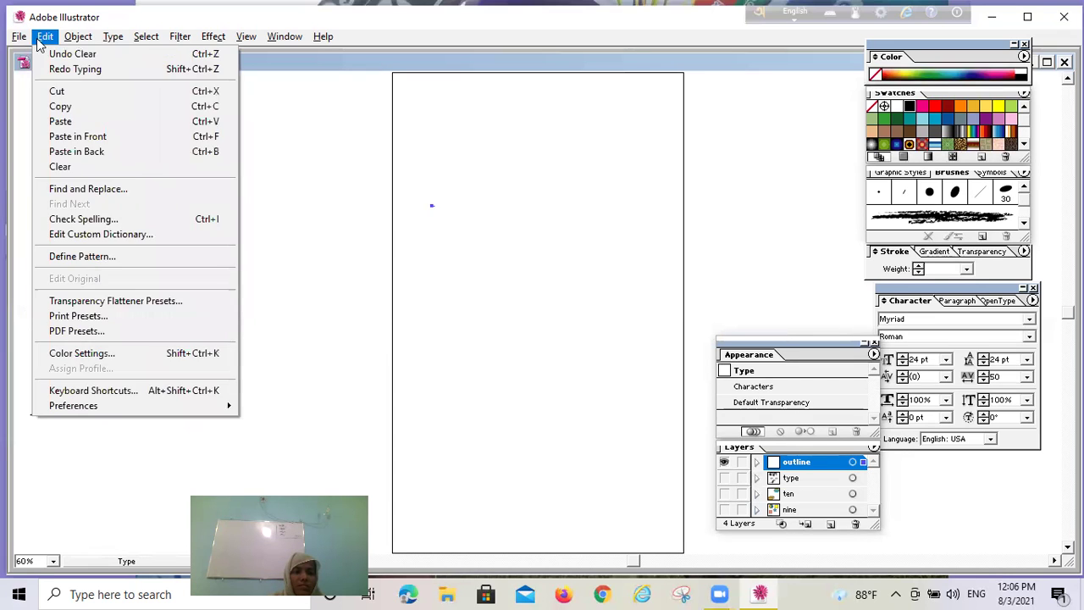
click(42, 36)
click(19, 37)
Step: Add a point type line reading "SHOHAGPUR PILOT GIRLS HIGH SCHOOL" in the upper part of the artboard
mouse_move(43, 36)
click(469, 231)
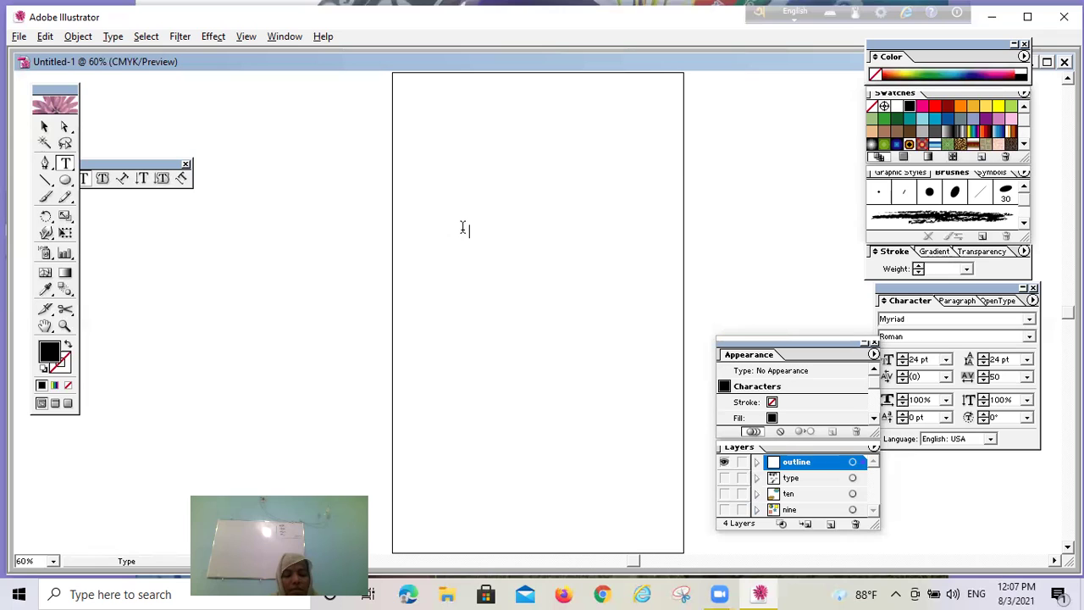
text(sHOHA)
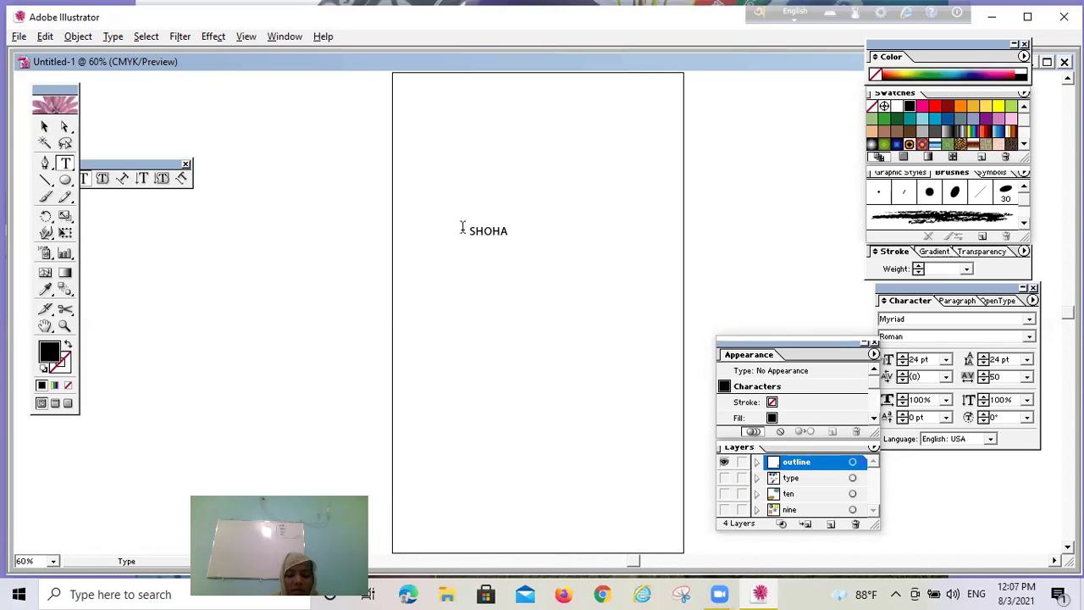
text(GPUR P)
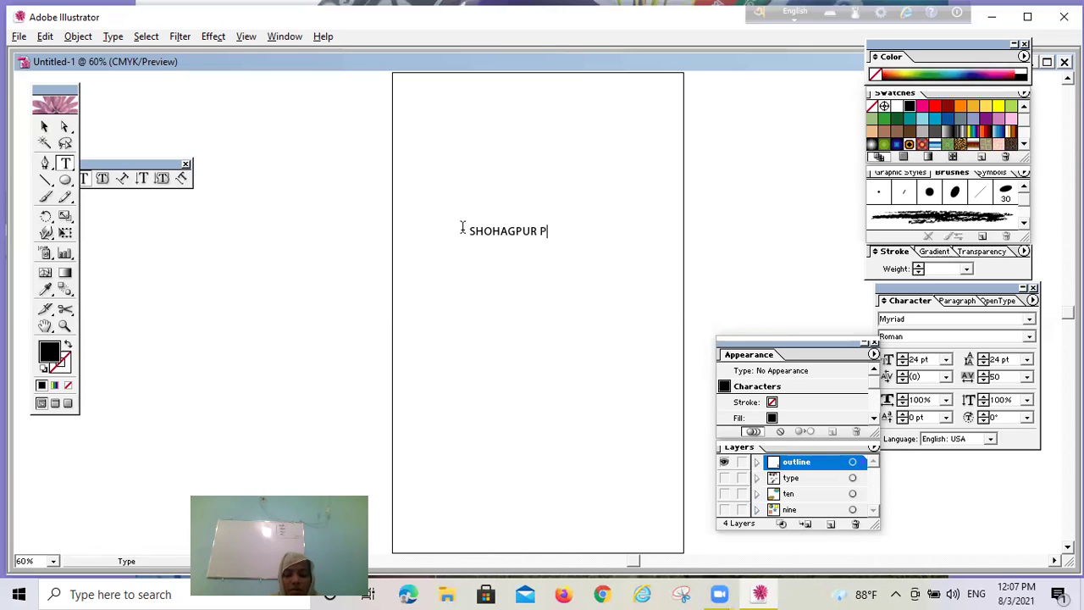
text(ILOTB)
key(BackSpace)
text(GIRLS)
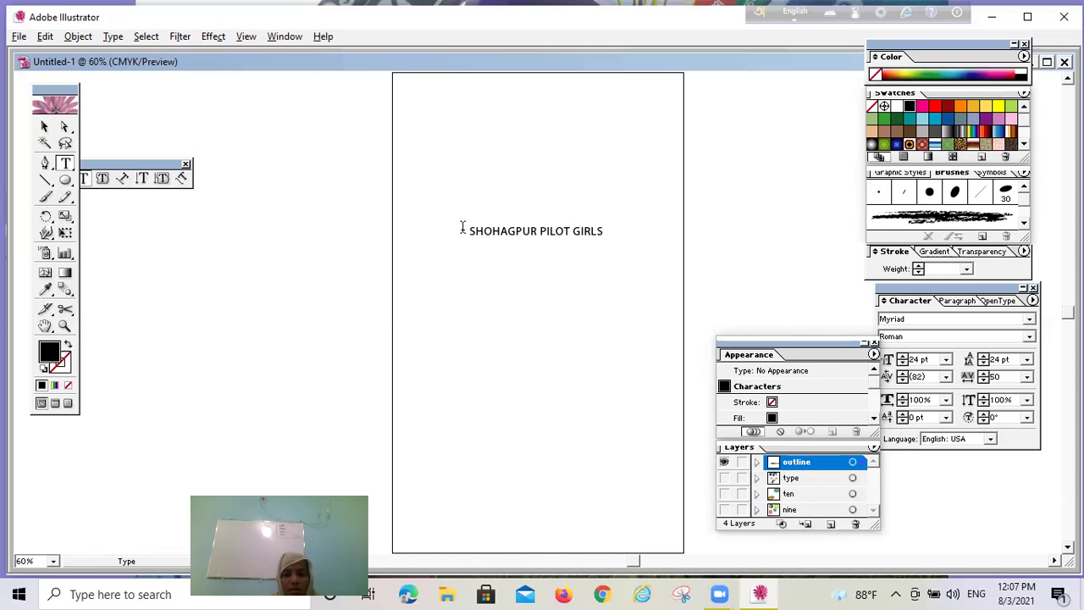
text( HIGH SCHOOL)
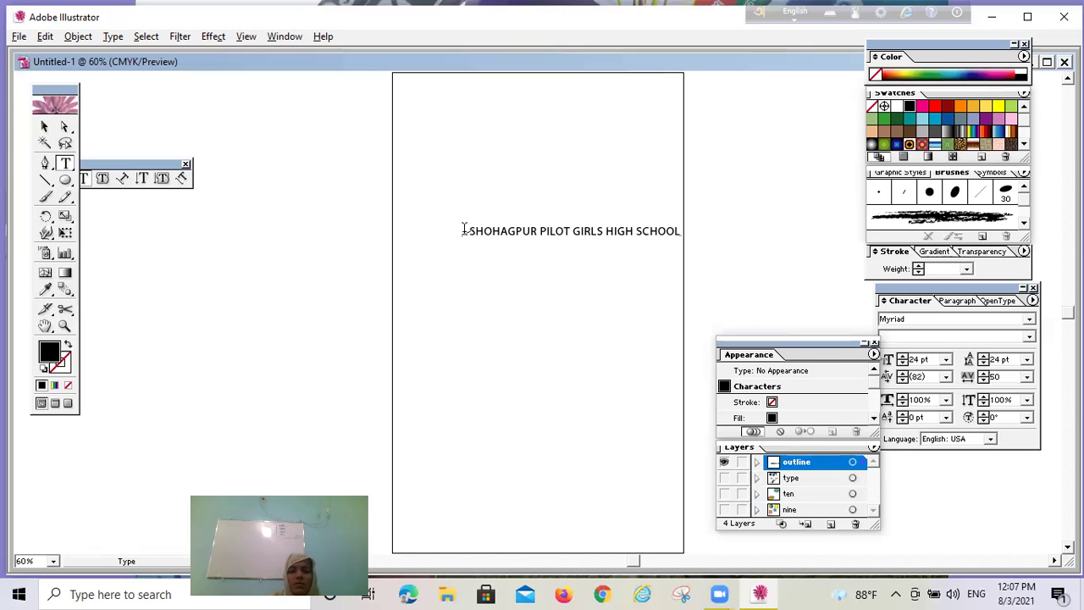
key(ctrl+shift+a)
click(464, 229)
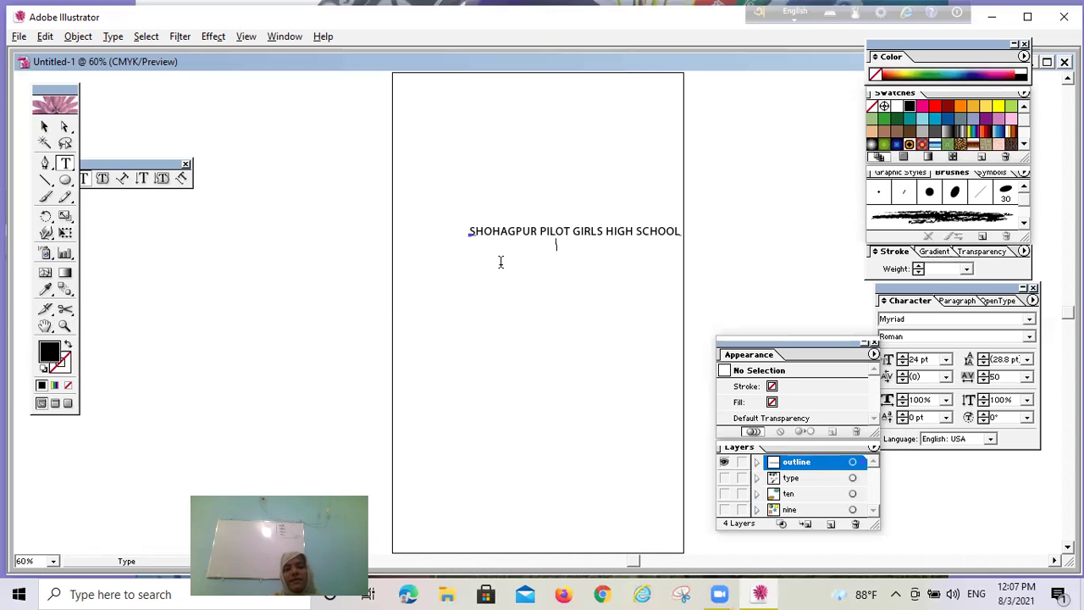
click(513, 229)
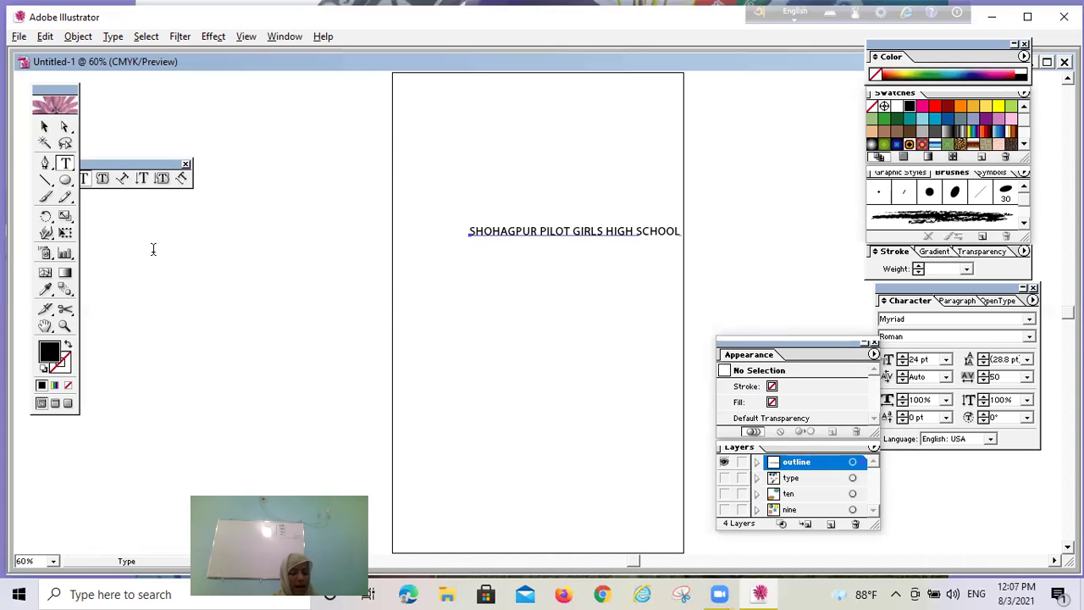
right_click(517, 238)
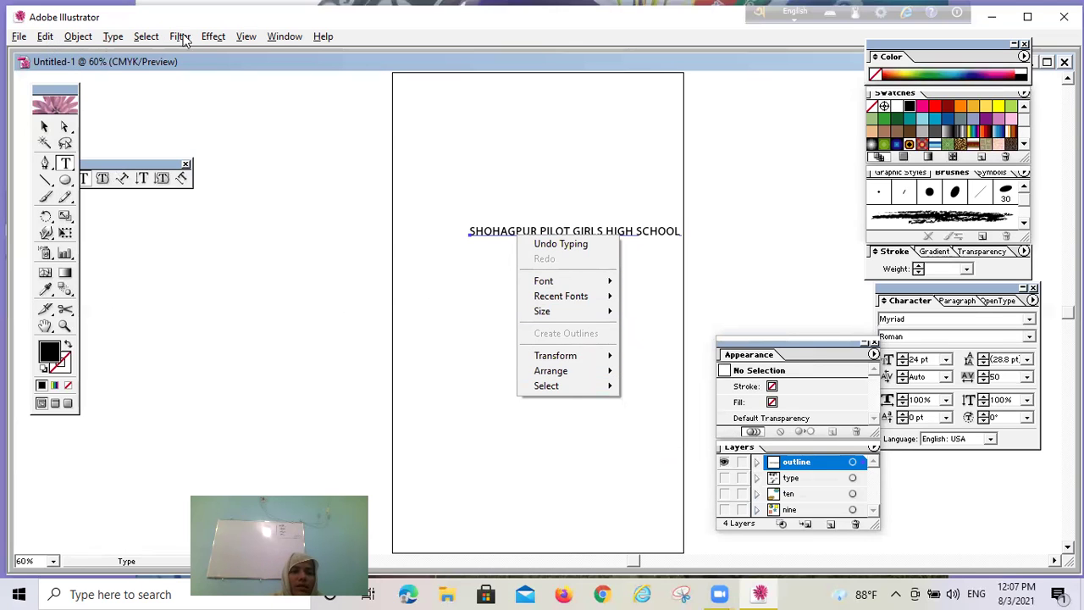
click(285, 37)
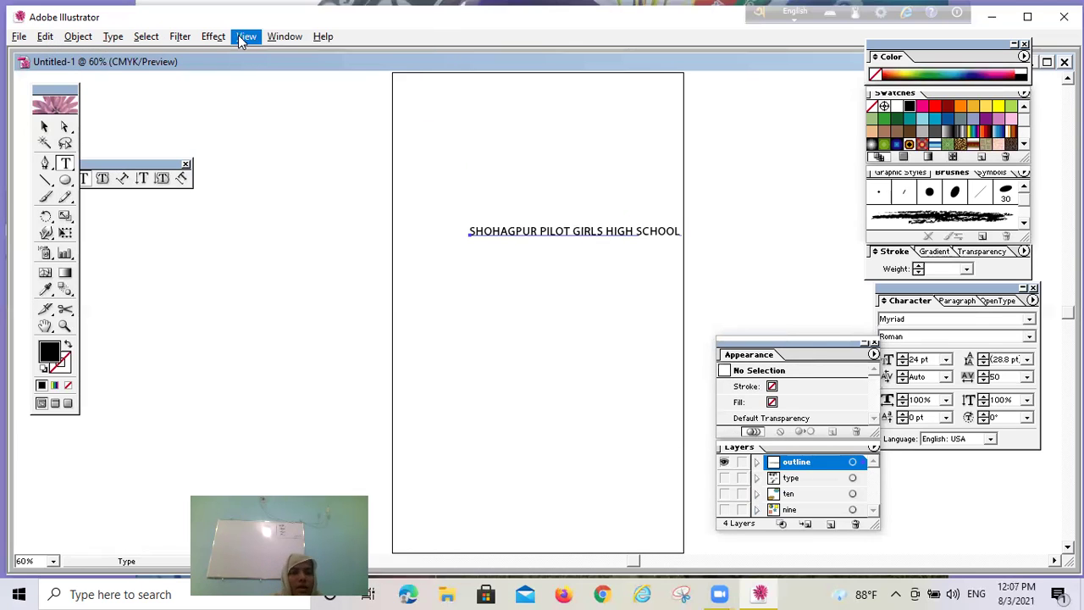
click(117, 37)
click(117, 37)
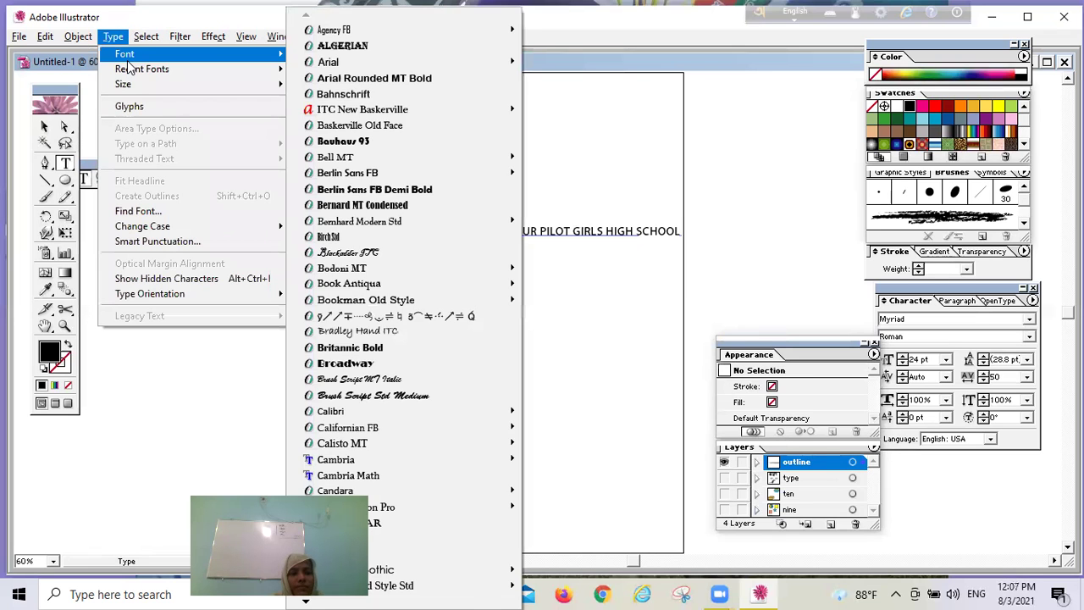
mouse_move(133, 87)
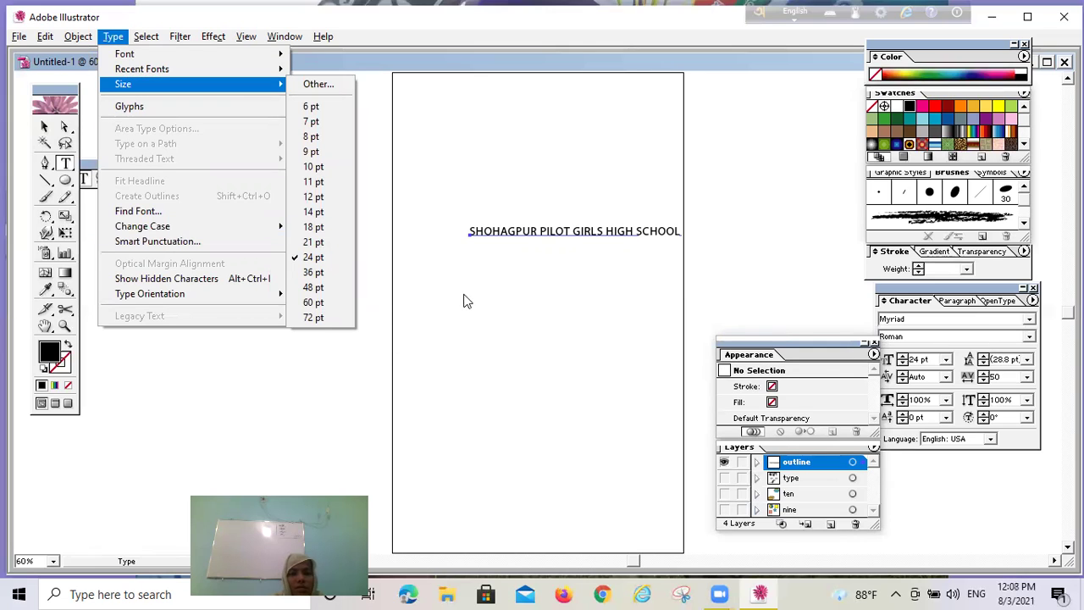
click(448, 244)
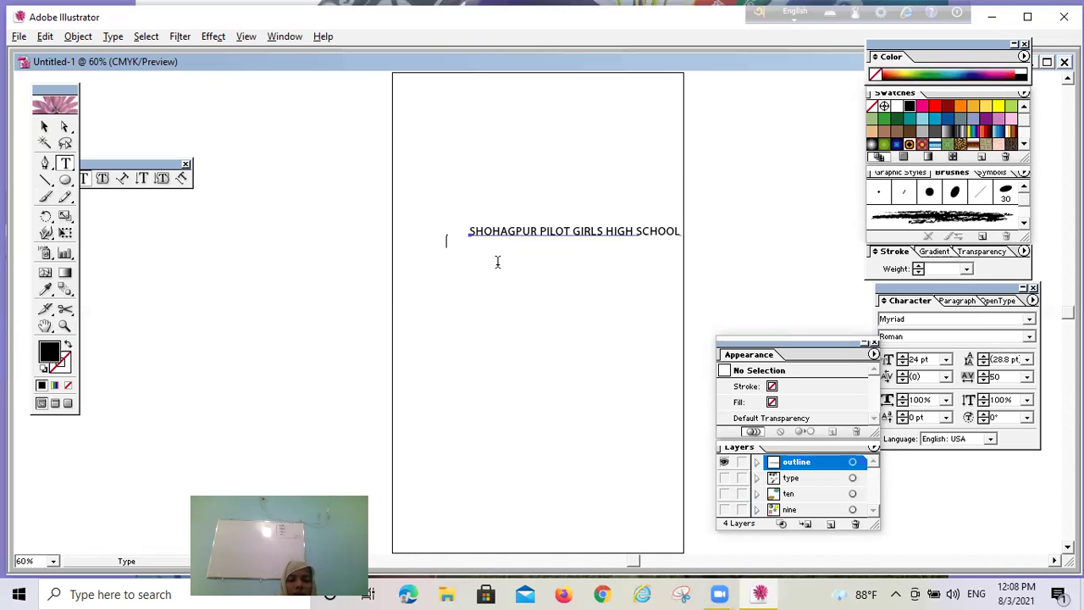
click(107, 39)
click(281, 37)
click(282, 36)
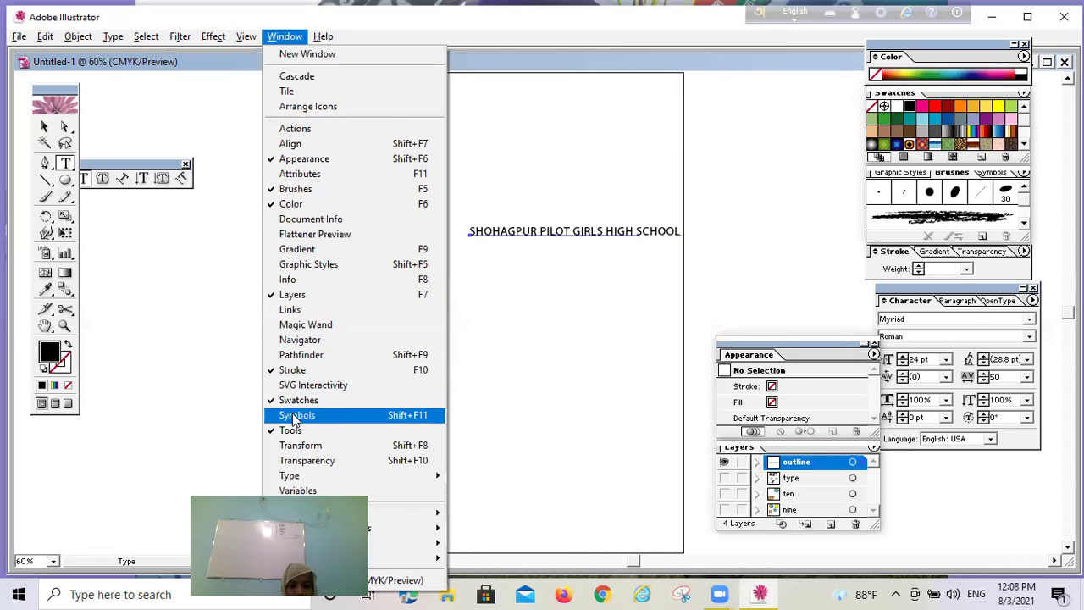
mouse_move(299, 482)
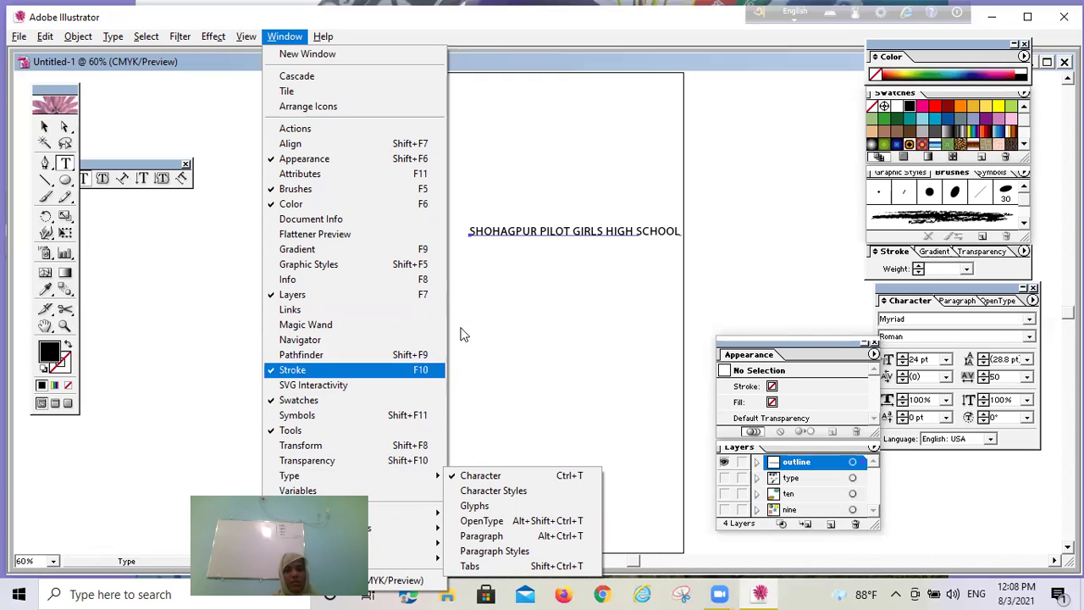
Step: Stretch the school-name text downward and to the left, to 72 pt with about 41% horizontal scale, spanning most of the artboard's width
key(Escape)
key(Escape)
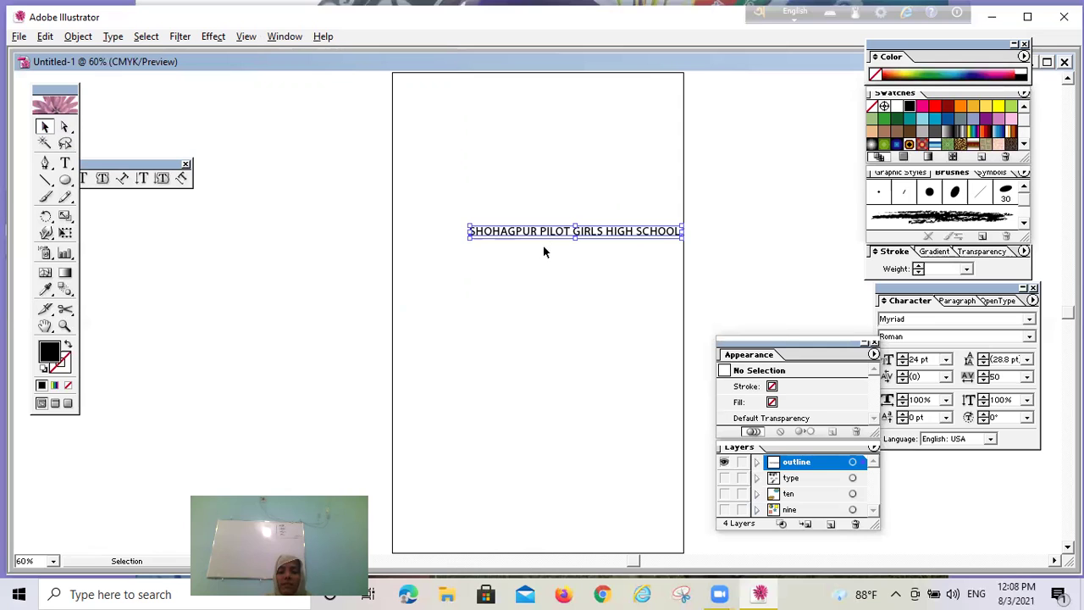
drag(574, 240, 575, 262)
drag(466, 244, 418, 244)
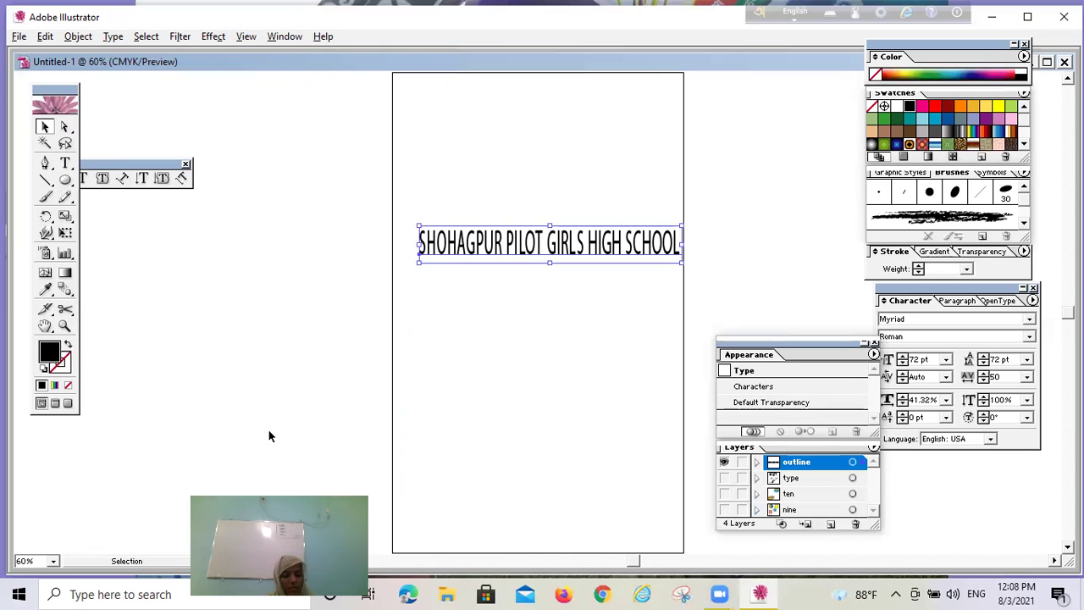
Step: Try light violet and red swatches as the school-name text's fill, and settle on a green fill
click(67, 128)
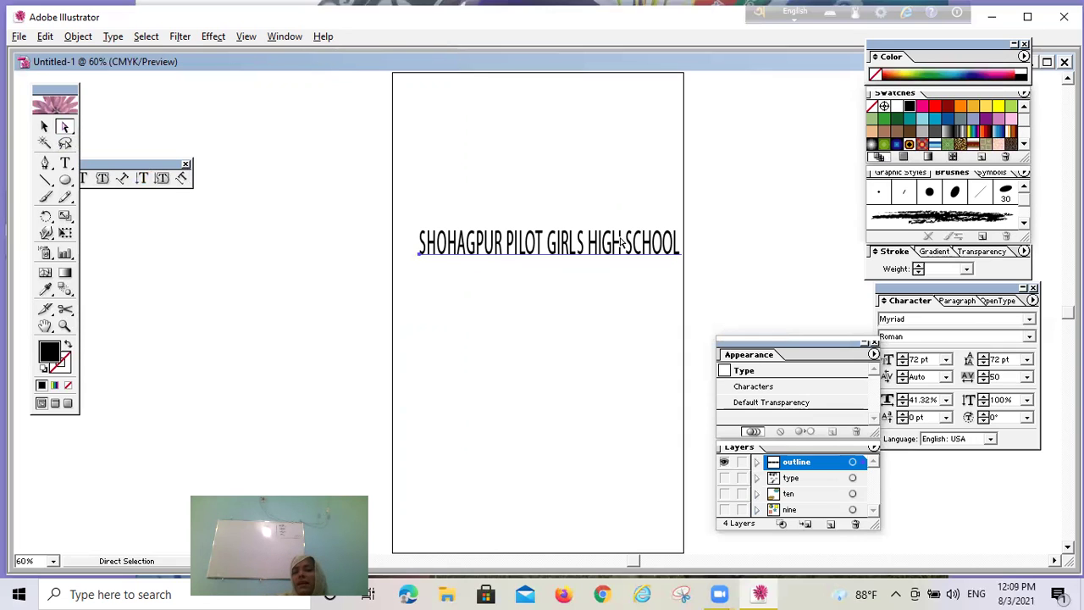
click(987, 125)
click(997, 135)
click(949, 144)
click(972, 120)
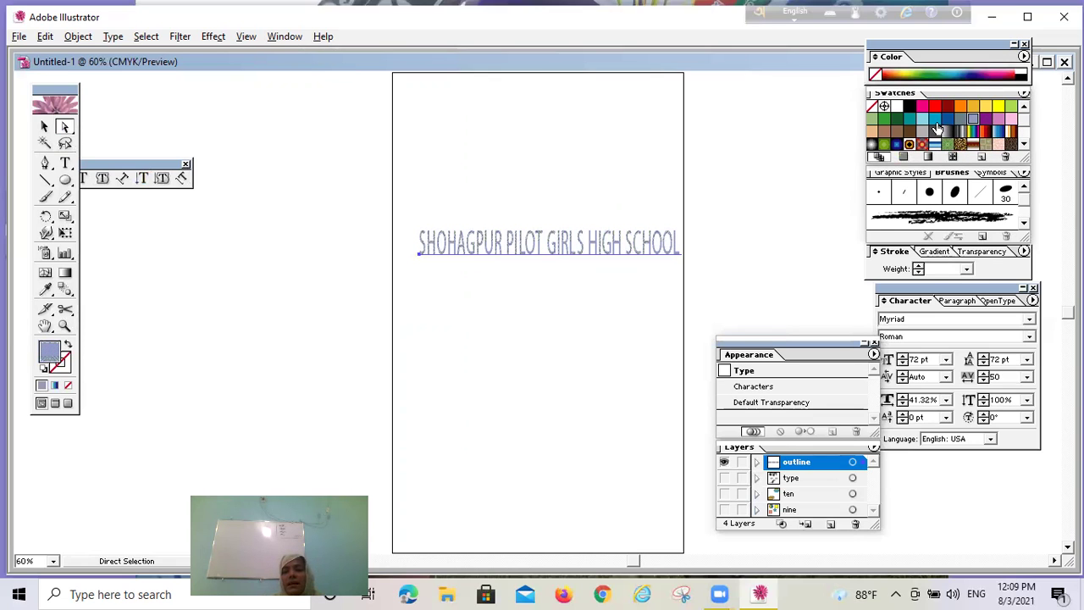
click(935, 109)
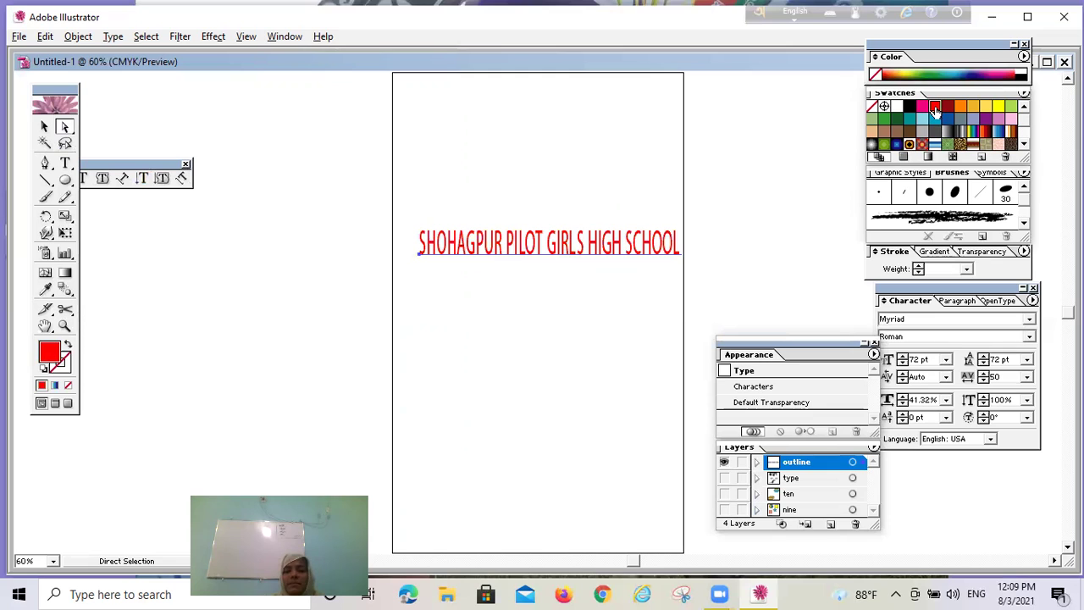
click(895, 130)
click(887, 129)
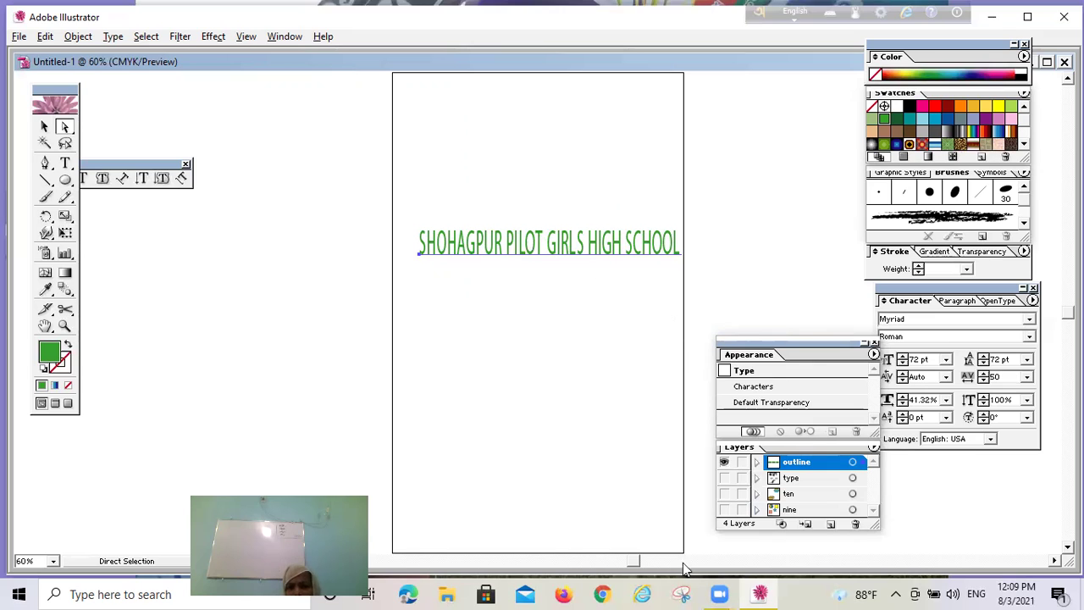
Step: Convert the green school-name text to outlines, and enlarge the outlined group in width and height beyond the artboard's side edges
right_click(430, 252)
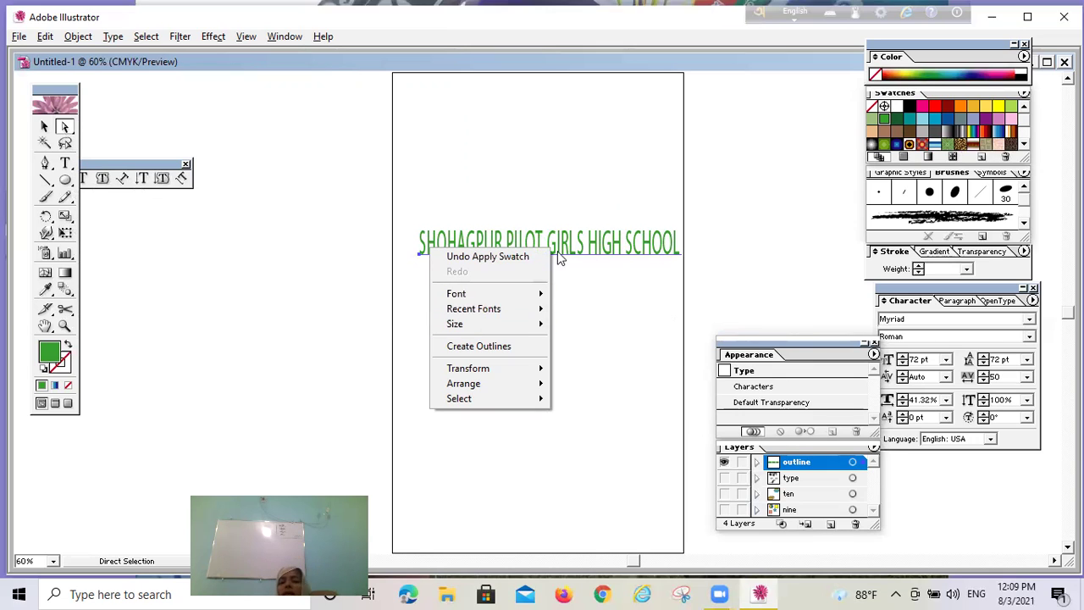
click(478, 347)
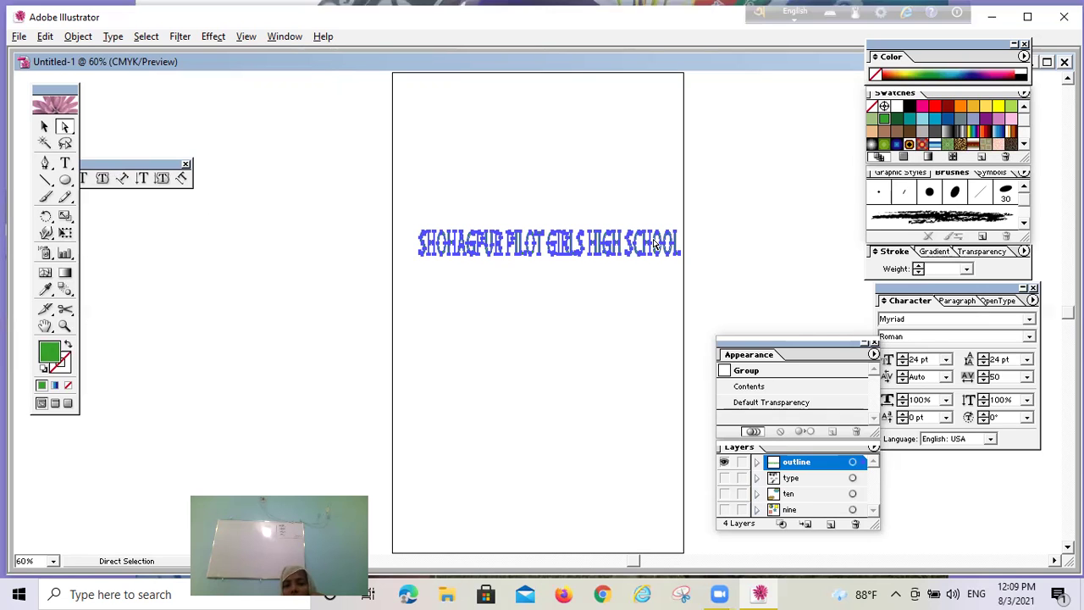
click(46, 126)
drag(419, 244, 377, 243)
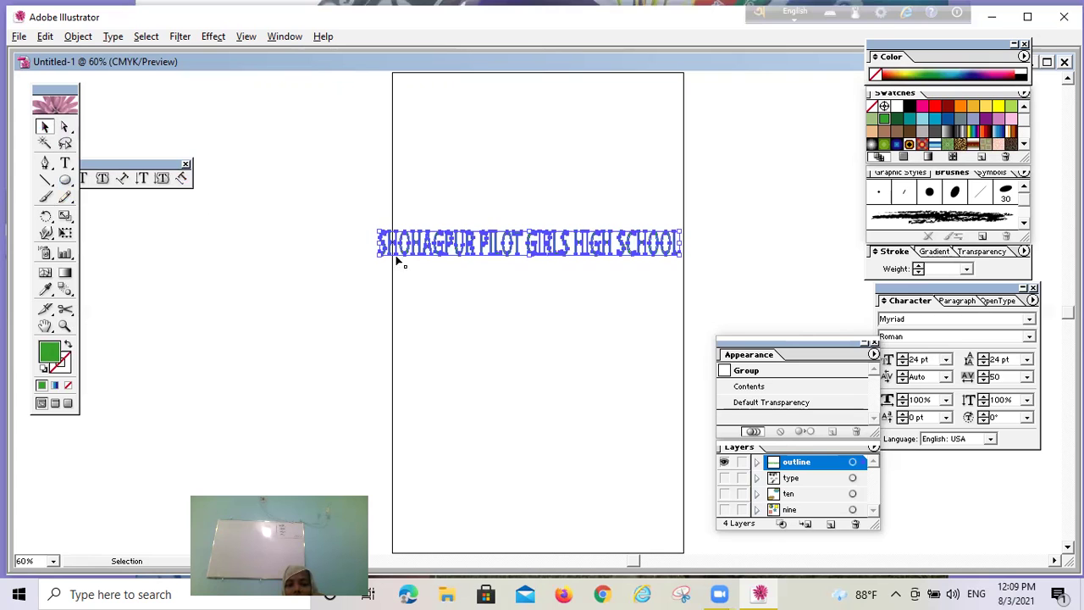
drag(531, 259, 533, 358)
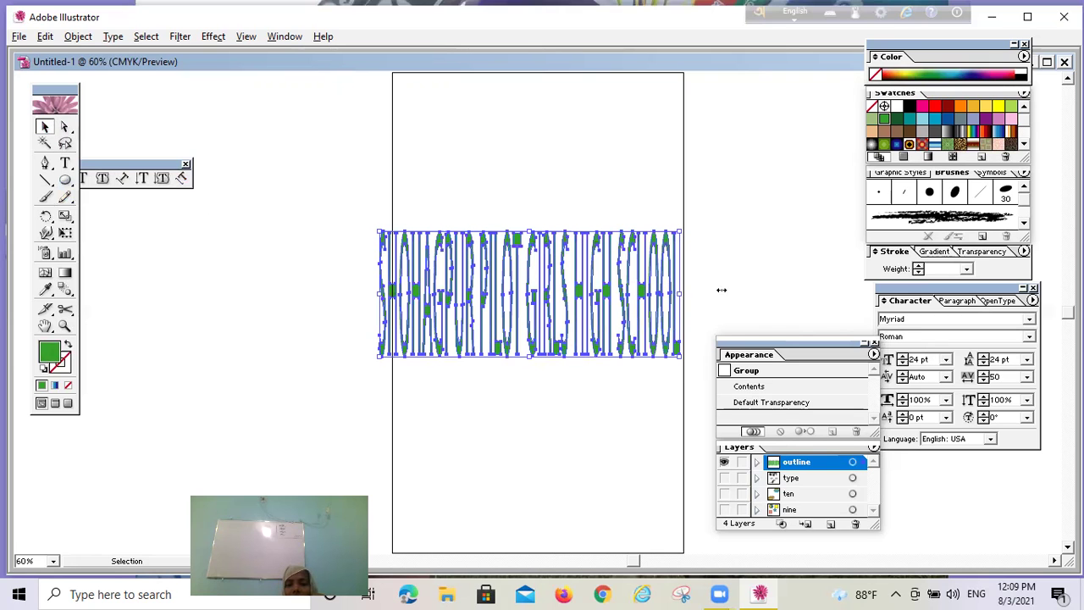
drag(721, 290, 837, 293)
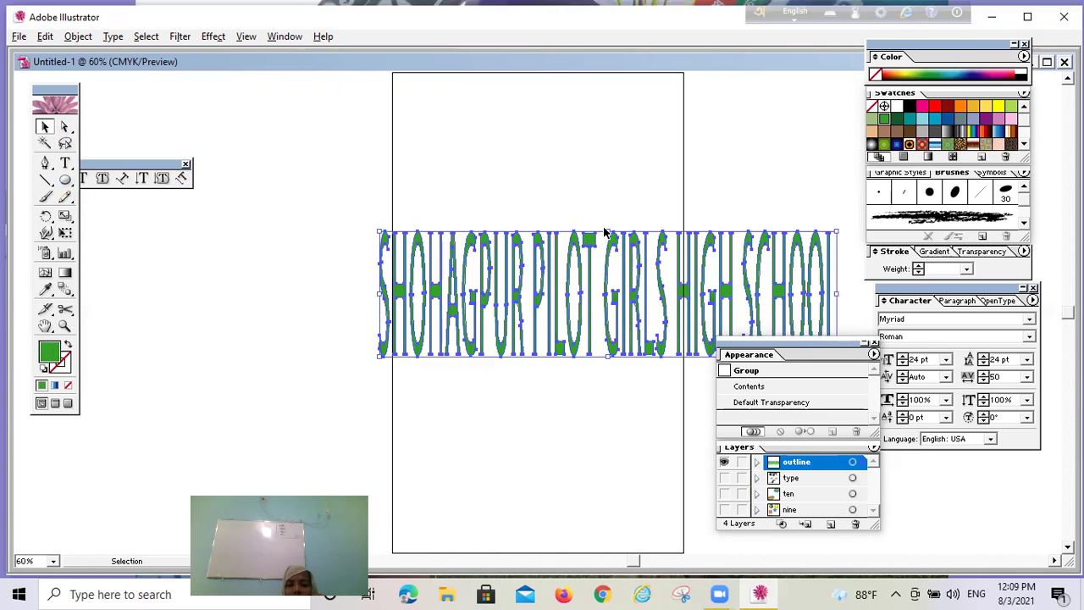
drag(608, 230, 606, 107)
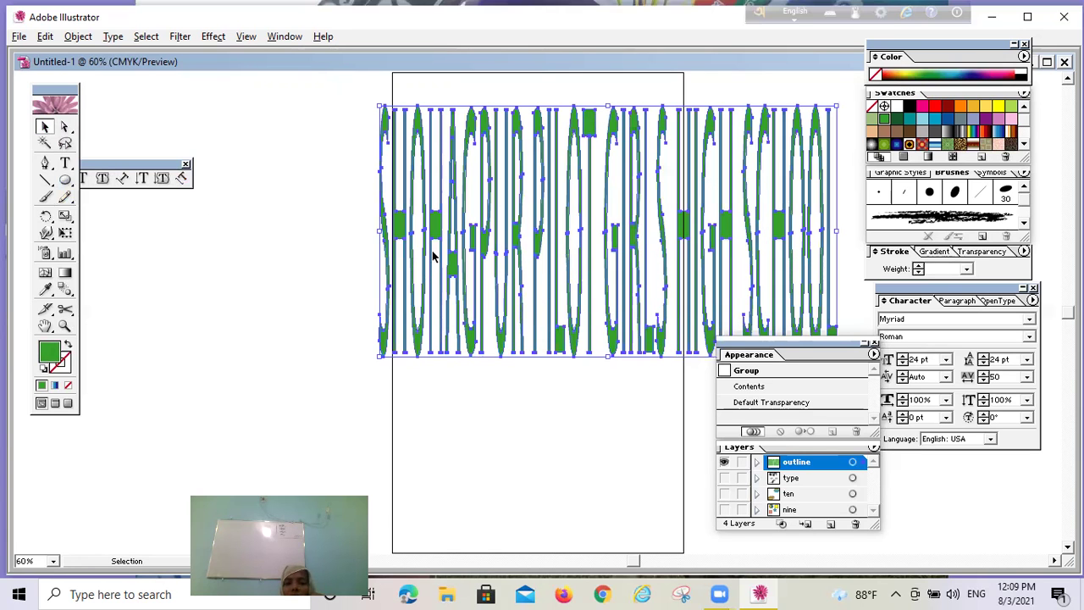
Step: Widen the outlined school-name group far beyond the artboard's left edge, and reduce its height from the bottom to the artboard's upper part
drag(372, 227, 212, 254)
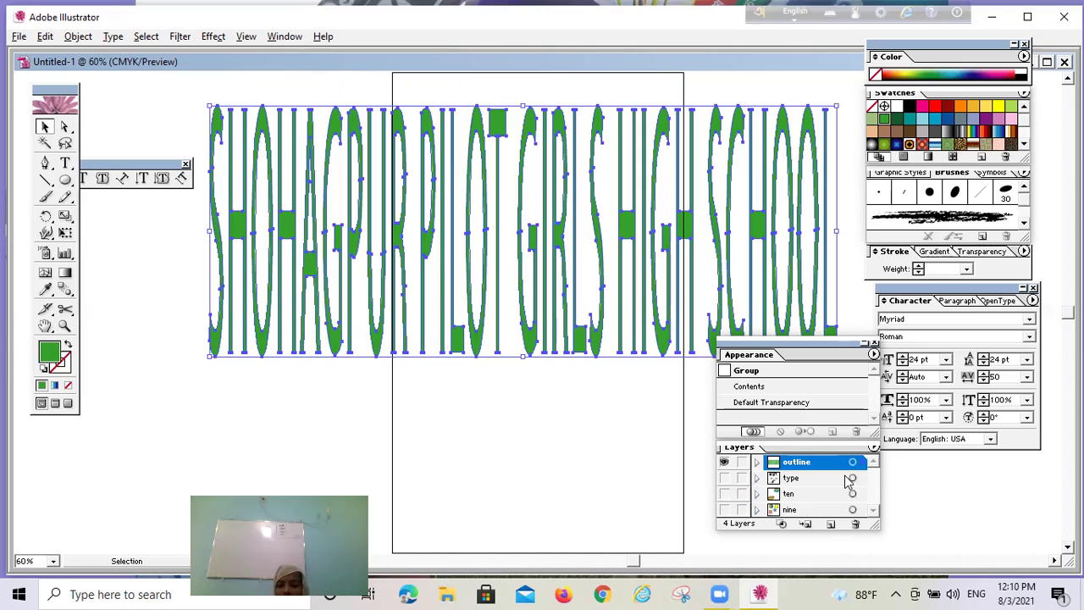
click(834, 231)
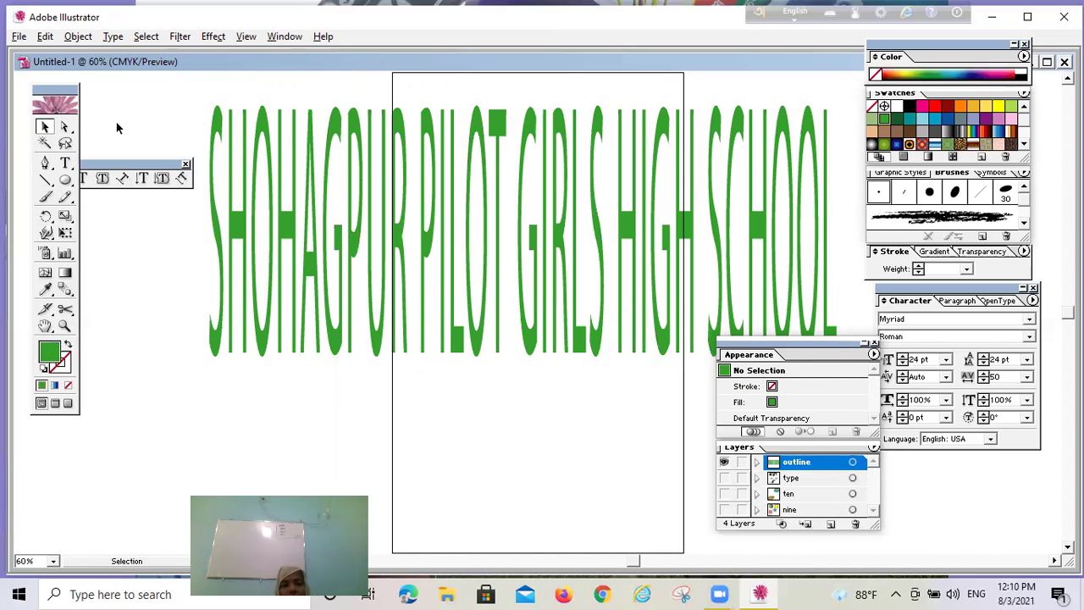
click(576, 245)
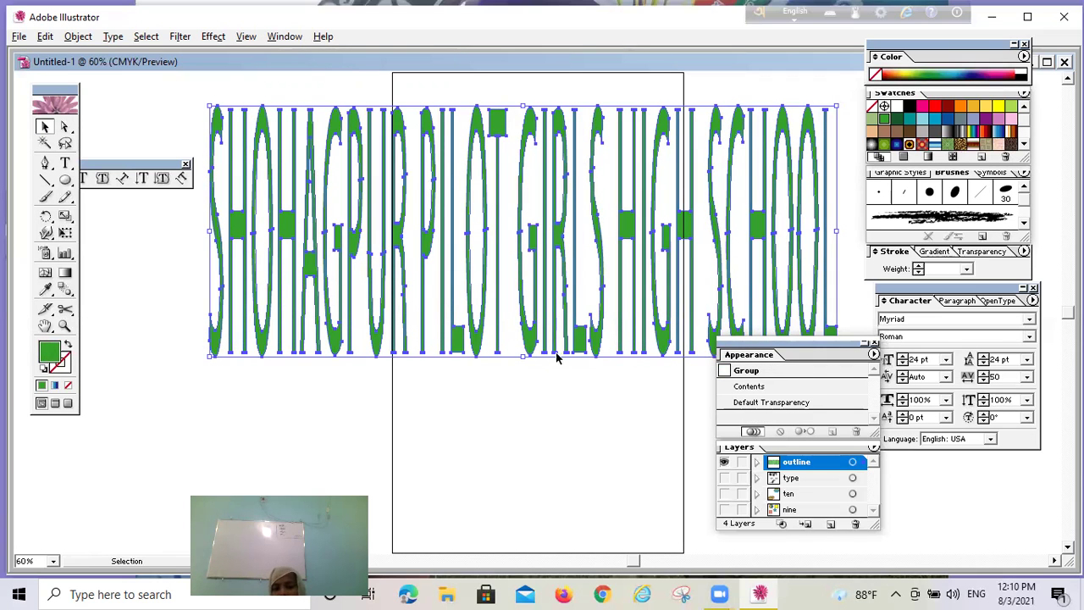
drag(523, 356, 522, 256)
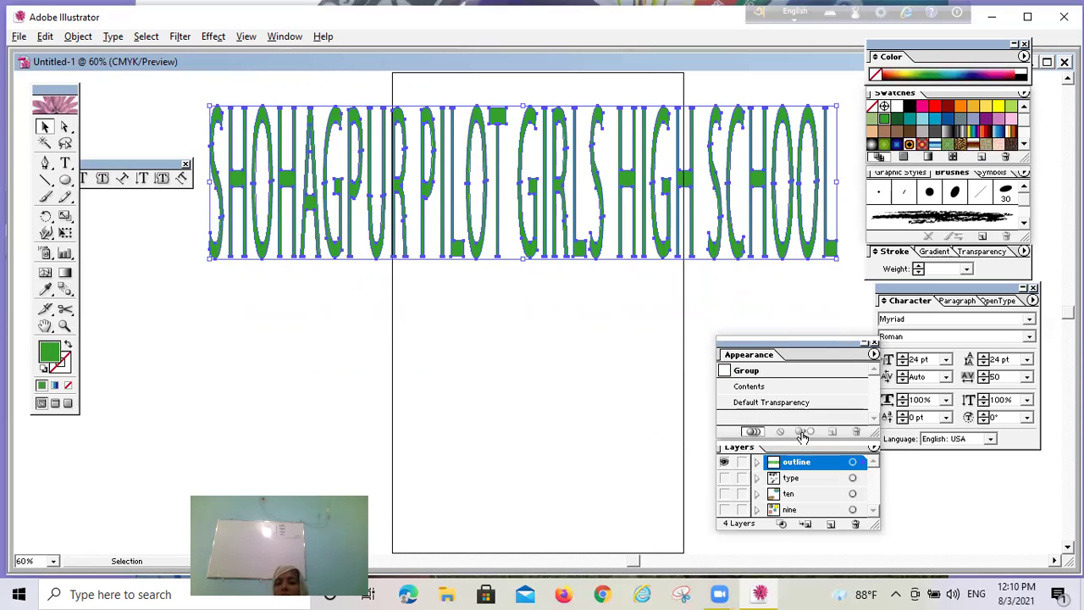
Step: Try a grey gradient and an orange pattern as the outlined school name's fill, and settle on the beige tile pattern swatch
click(963, 138)
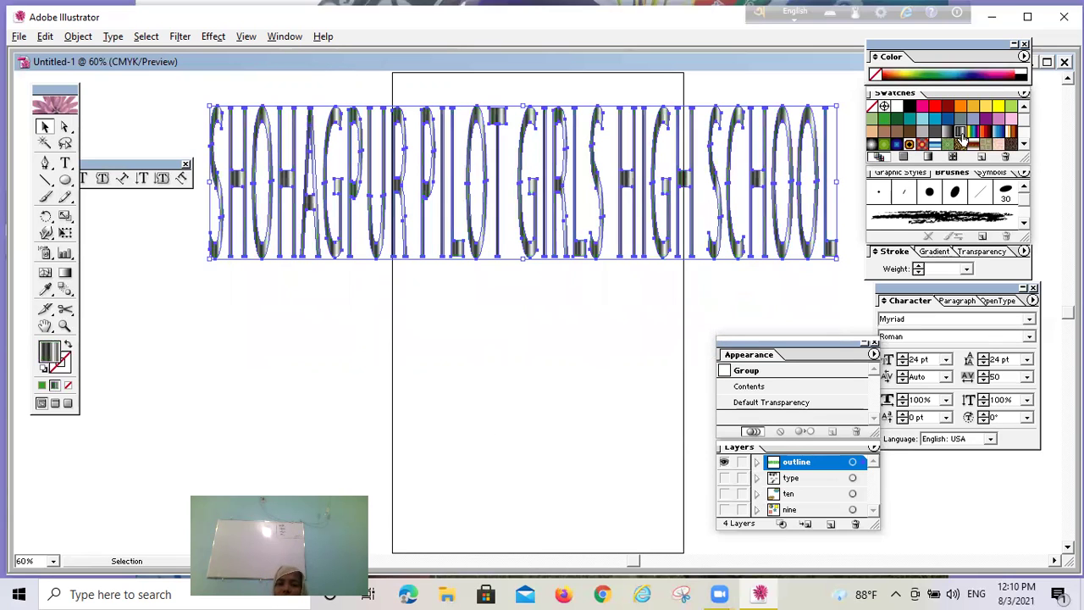
click(999, 145)
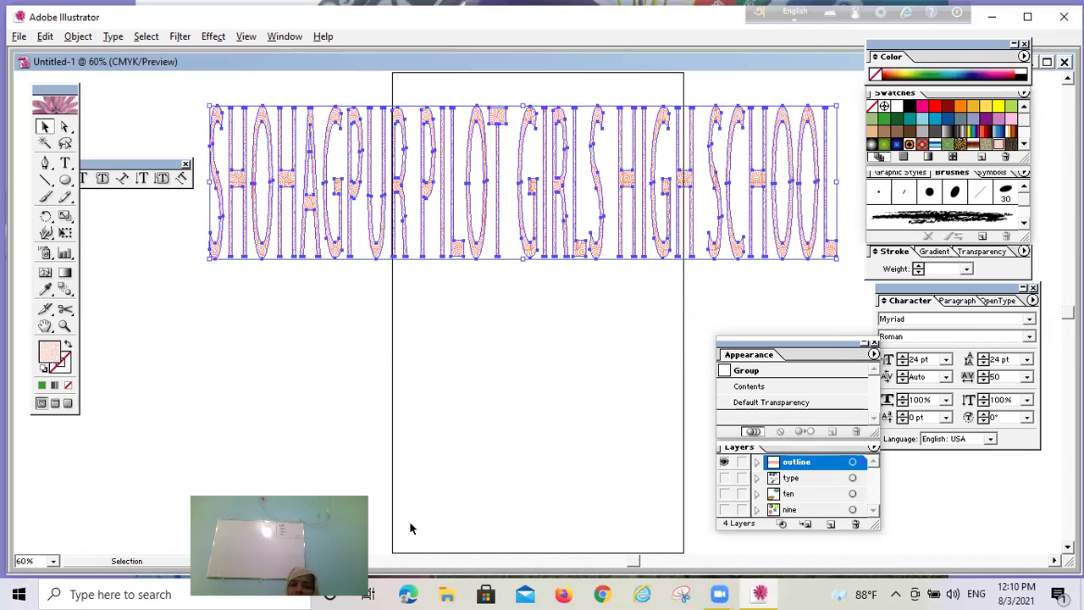
click(986, 146)
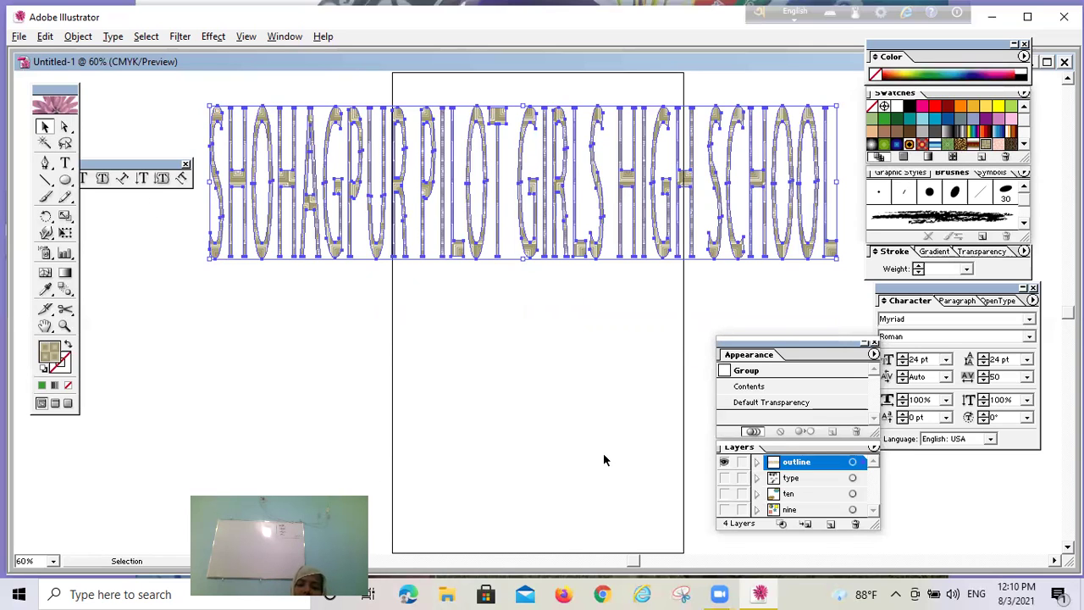
Step: Place the photo SAM_8451 from the 100PHOTO folder on the outline layer
click(19, 38)
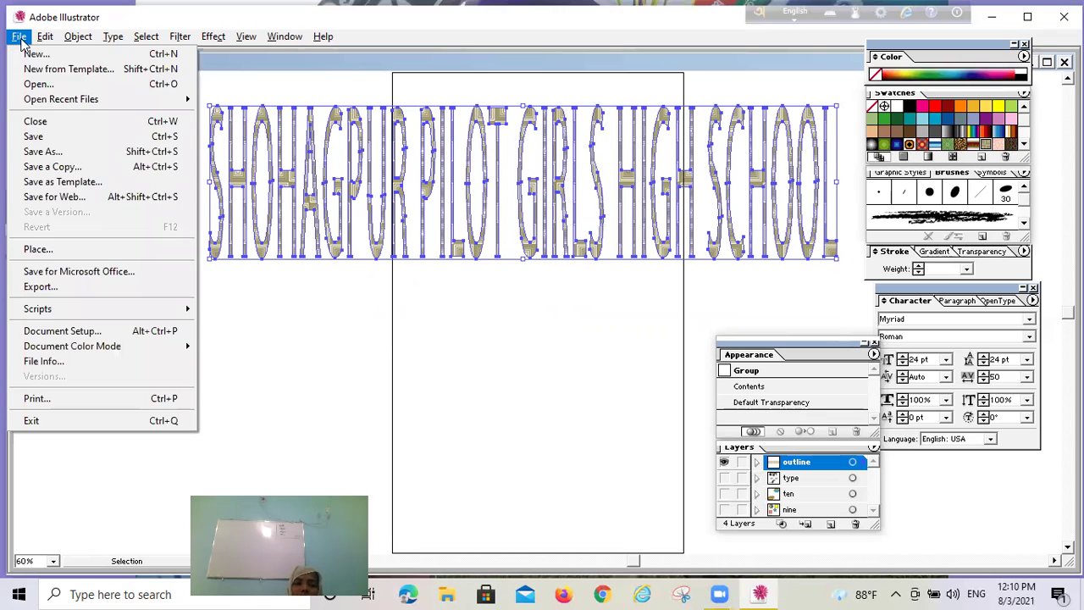
click(48, 255)
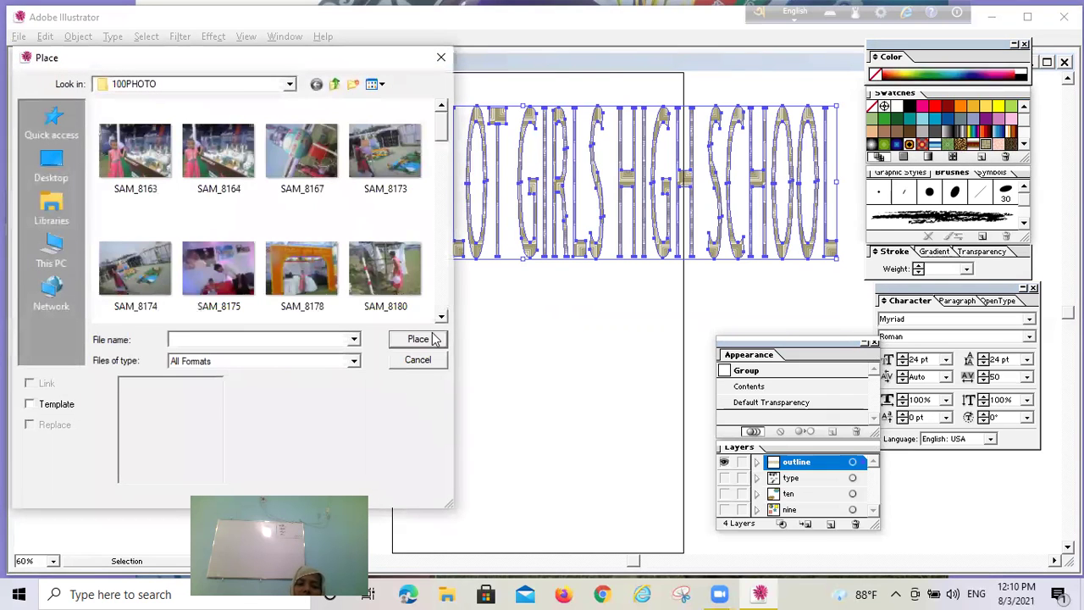
drag(440, 132, 439, 212)
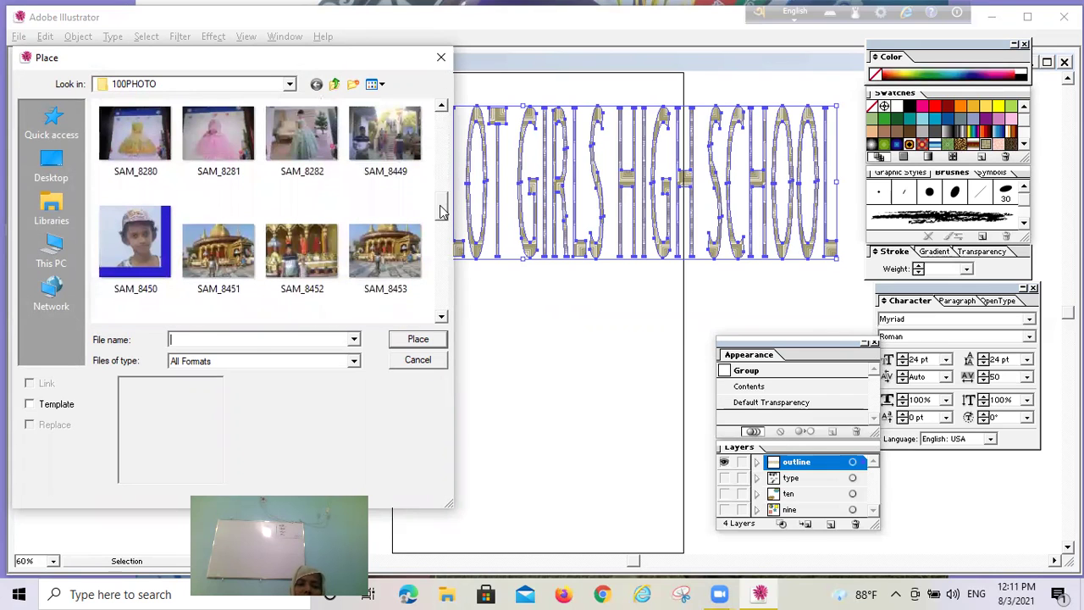
click(219, 268)
click(423, 342)
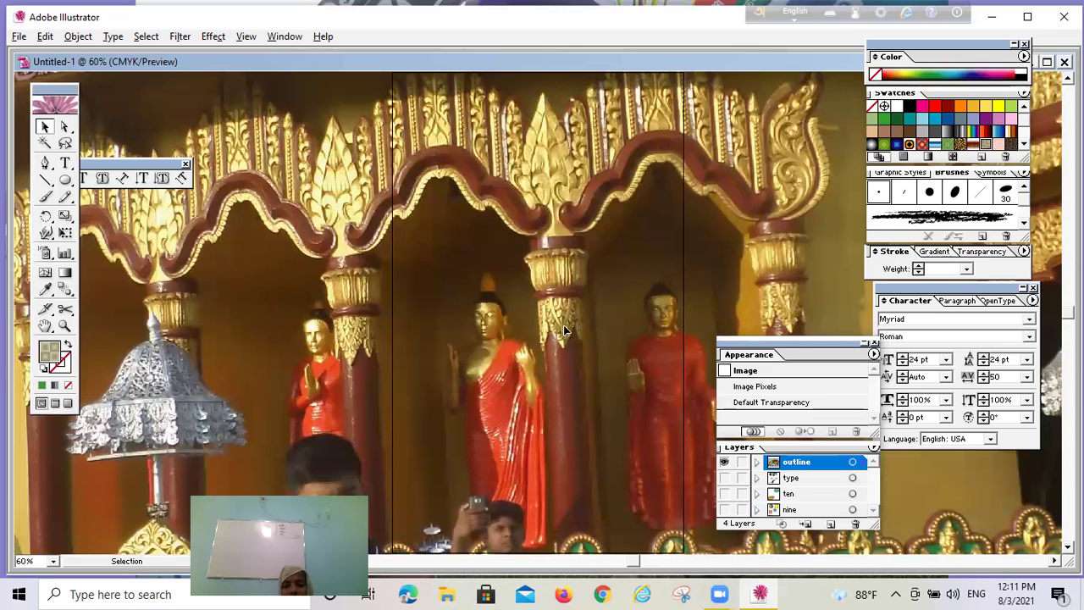
Step: Move the placed photo up and to the right across the artboard
click(45, 329)
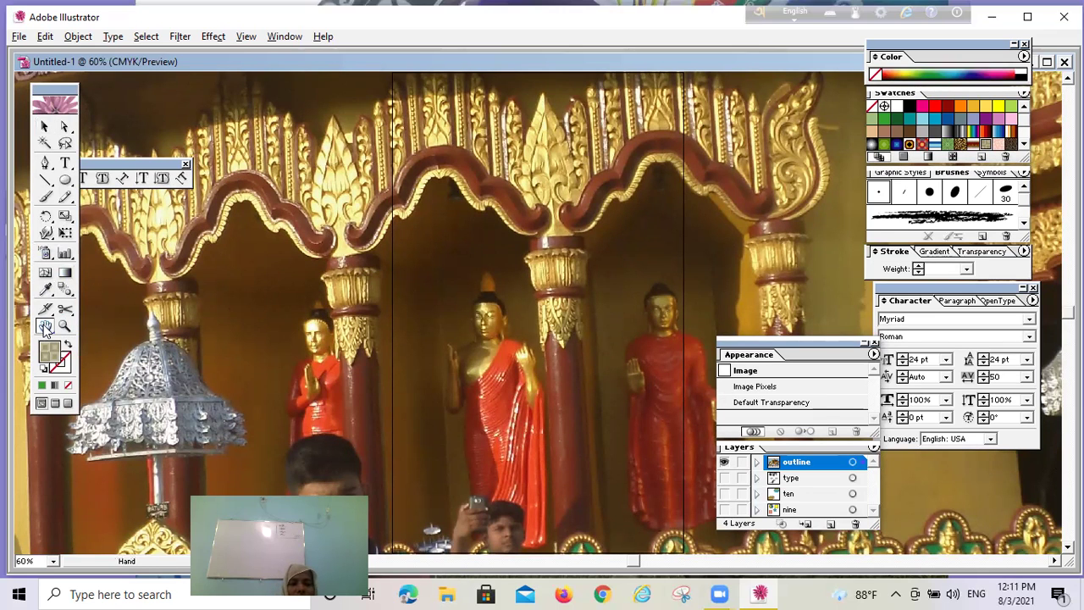
drag(315, 493, 511, 277)
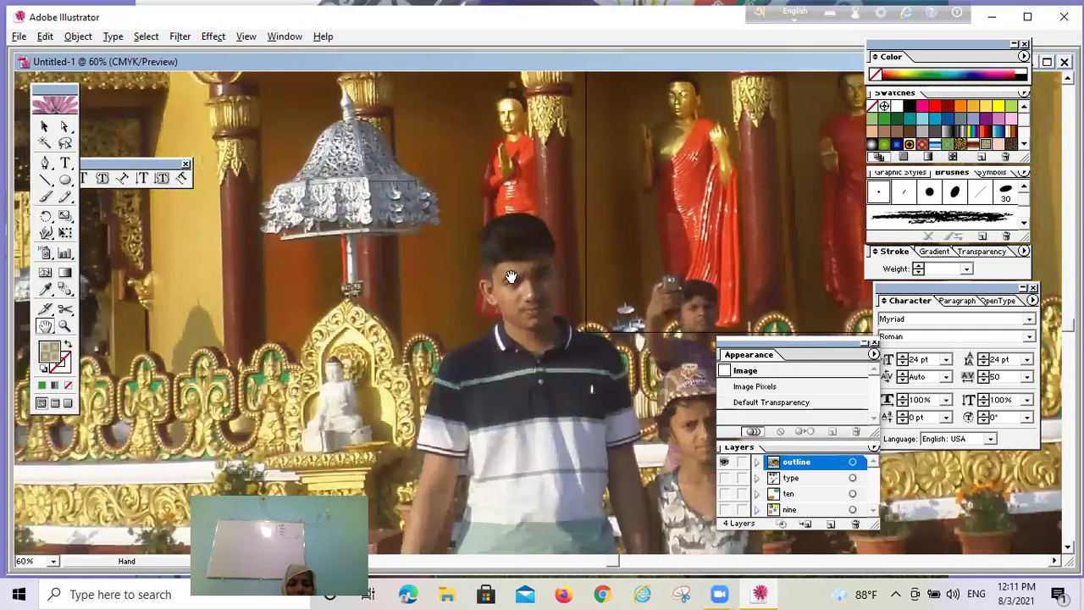
click(45, 125)
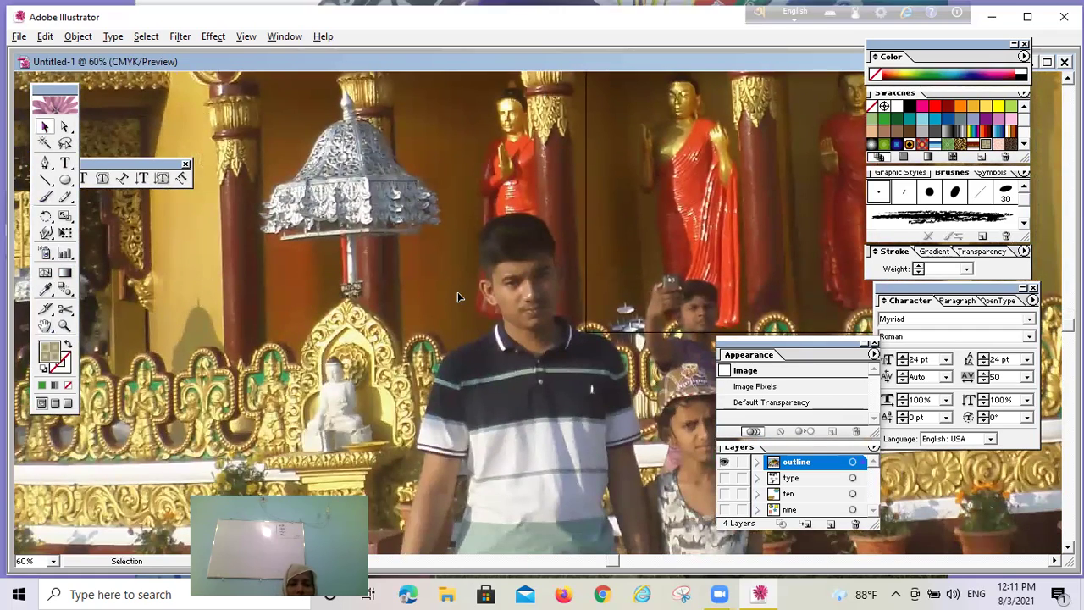
drag(402, 316, 477, 207)
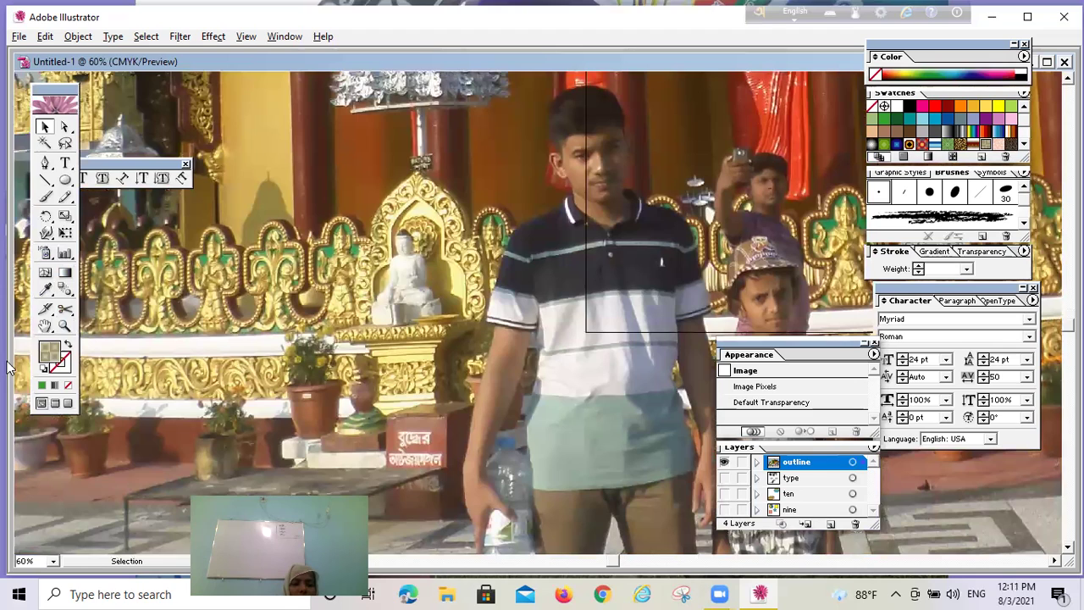
Step: Start shrinking the placed photo by pulling its lower-right corner inward
click(45, 326)
drag(527, 418, 740, 116)
drag(416, 380, 9, 176)
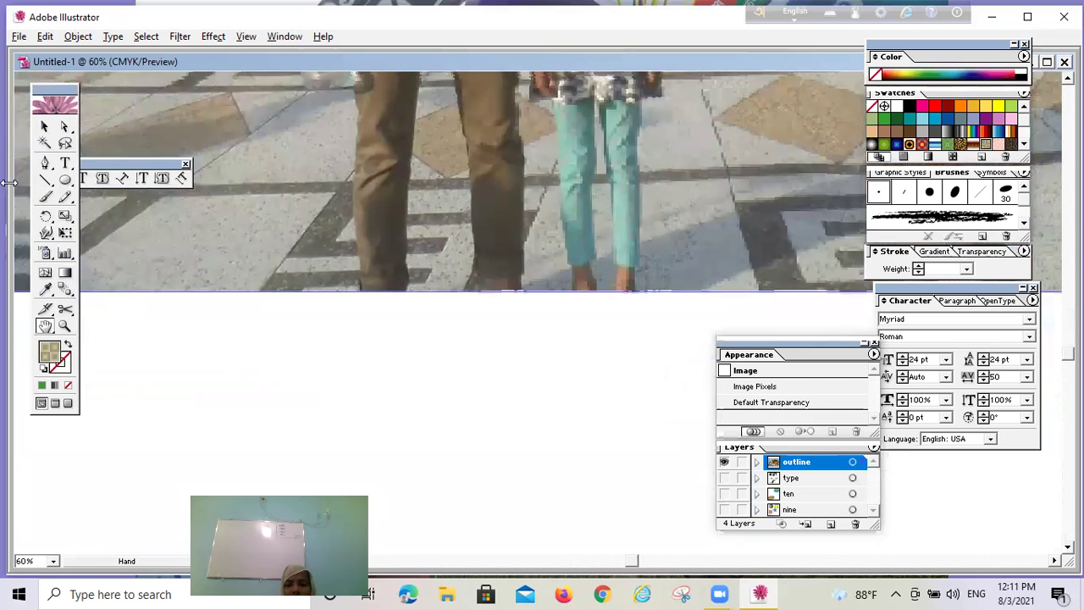
drag(394, 229, 269, 305)
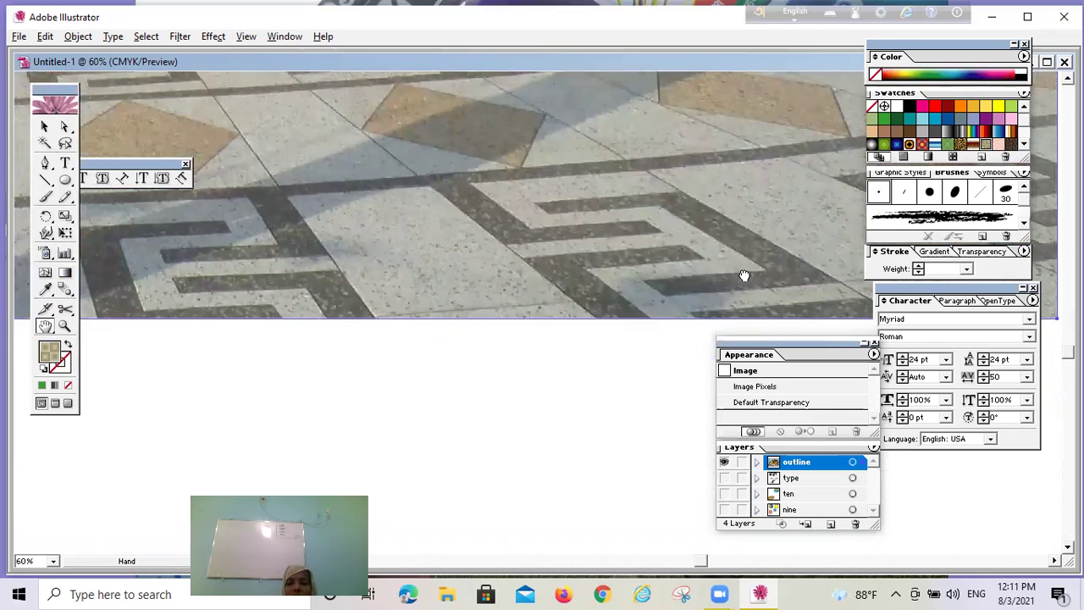
drag(743, 274, 302, 257)
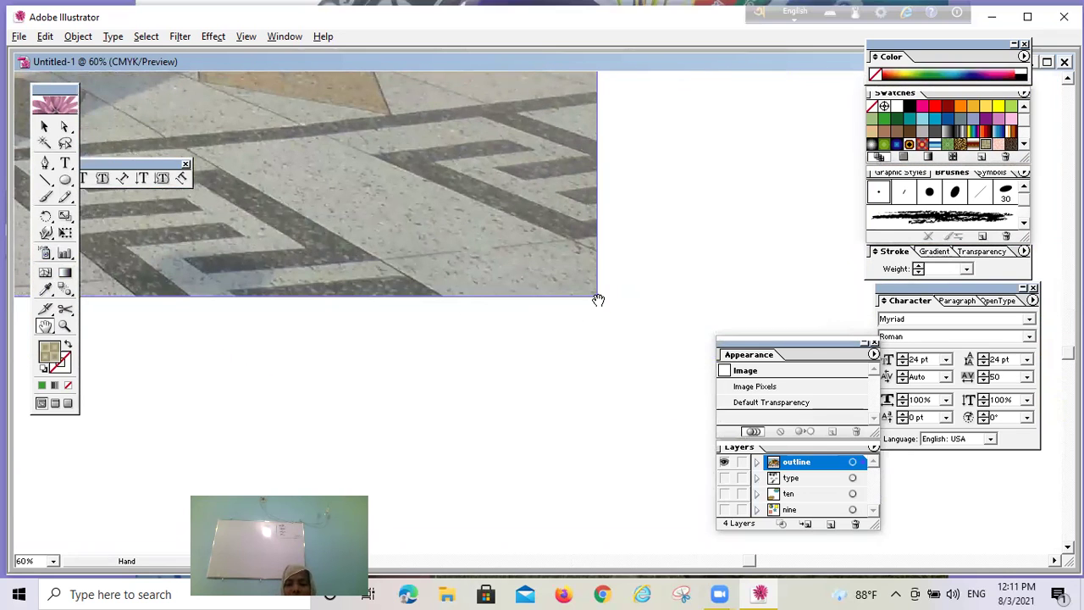
drag(597, 296, 568, 276)
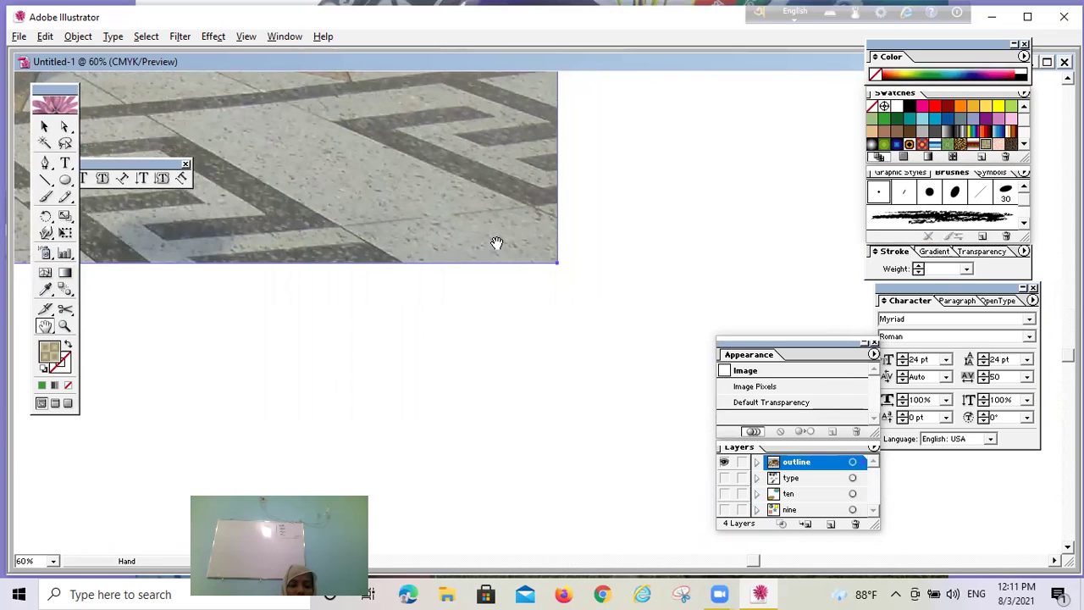
key(ctrl)
drag(555, 263, 528, 354)
key(ctrl)
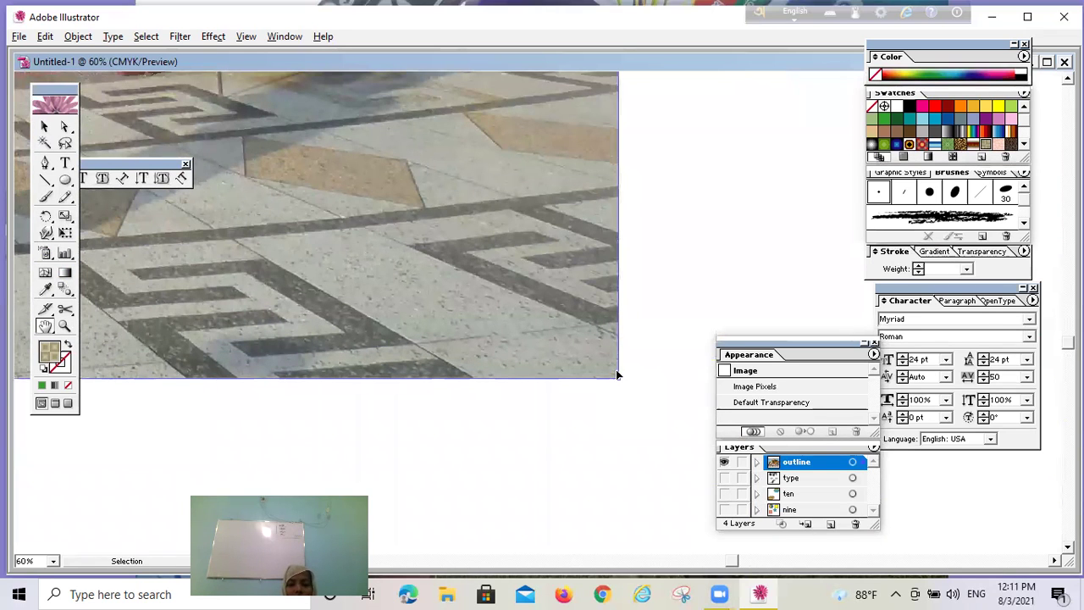
drag(615, 370, 460, 144)
key(space)
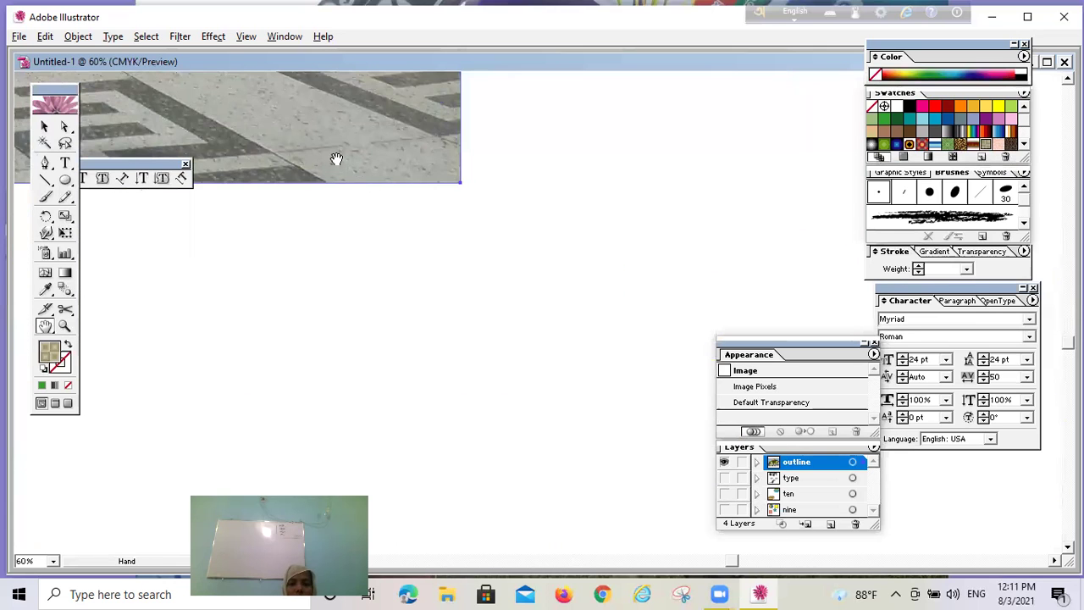
Step: Shrink the photo further from its lower-right corner until the last letters of the outlined school name are uncovered
drag(314, 150, 605, 380)
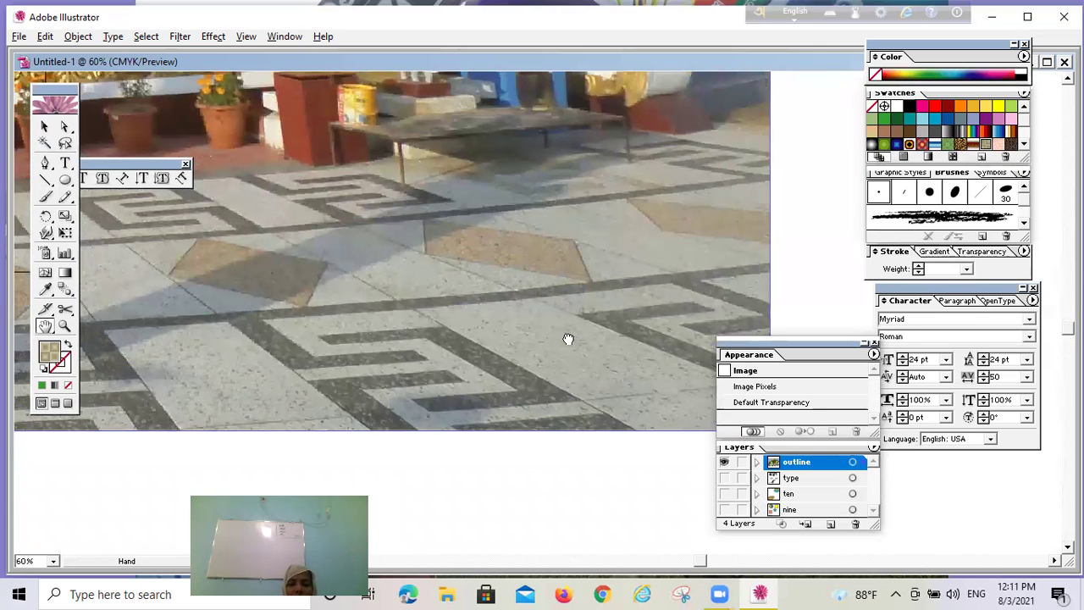
drag(569, 337, 488, 241)
drag(686, 341, 425, 206)
key(space)
drag(328, 172, 650, 454)
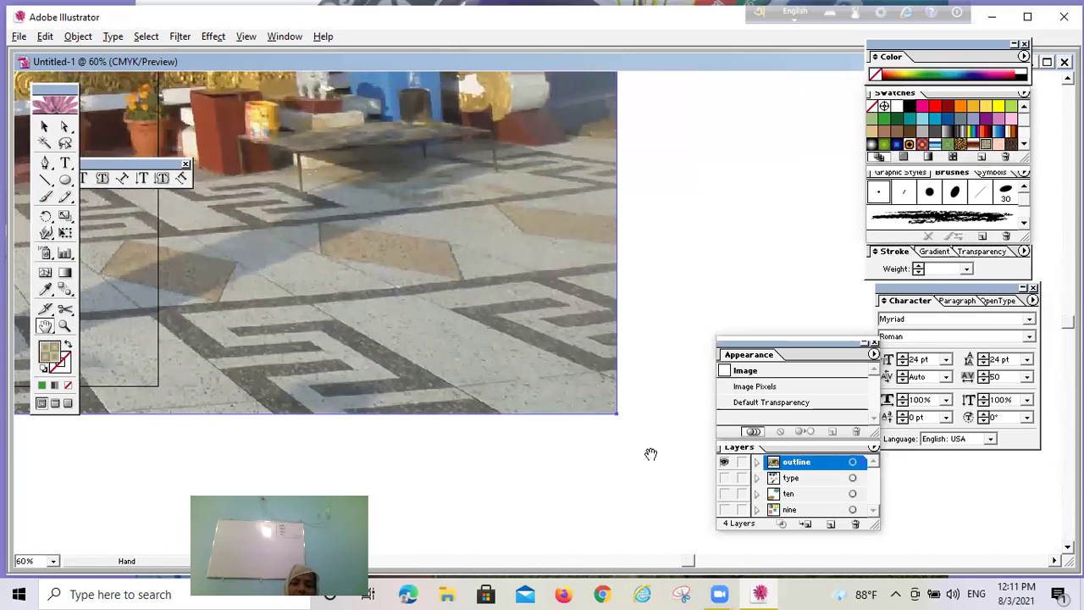
drag(615, 415, 681, 504)
key(space)
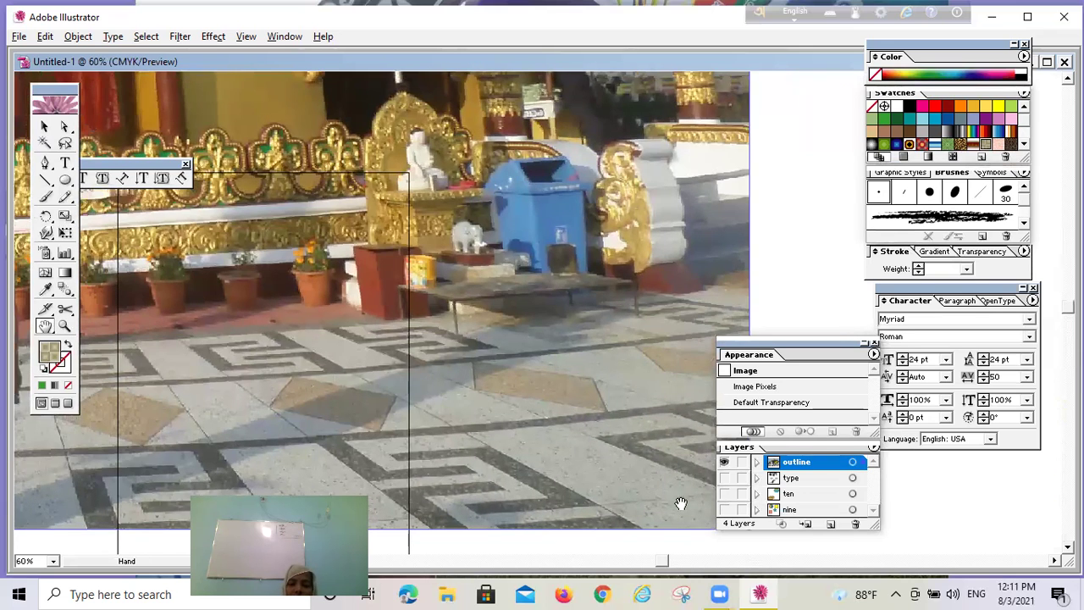
drag(635, 433, 500, 333)
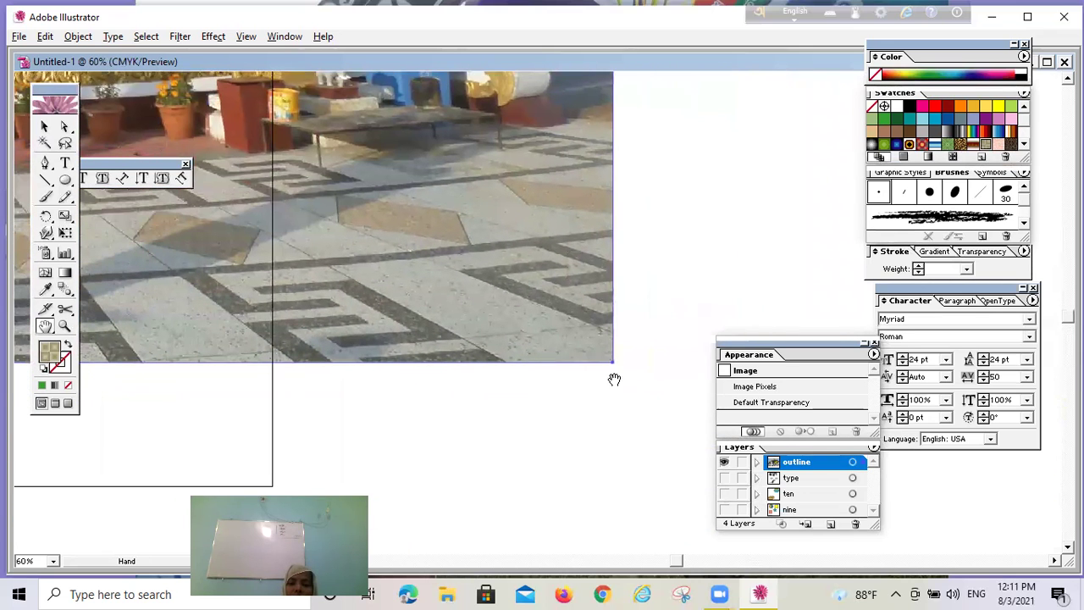
key(space)
drag(637, 393, 411, 237)
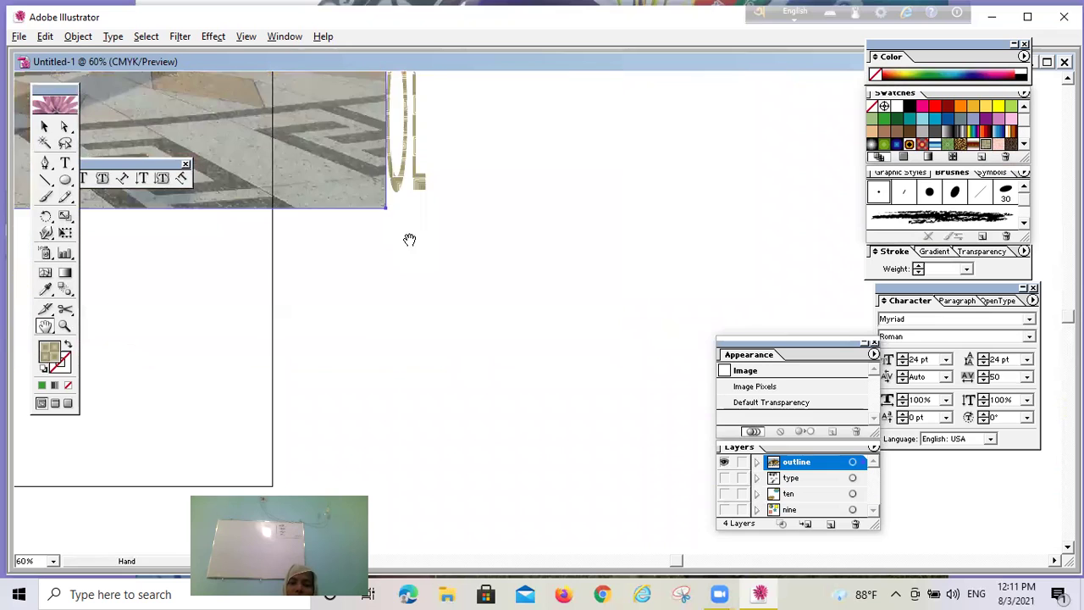
drag(351, 169, 485, 310)
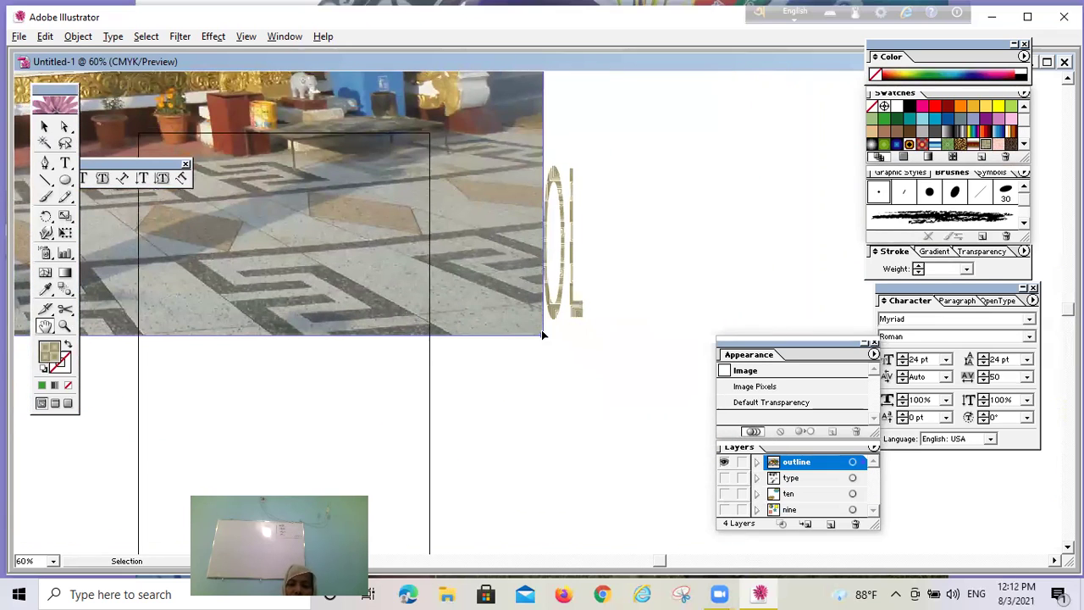
key(space)
Step: Pull the photo's lower-left and lower-right corners inward, narrowing it until its full width fits in the view
drag(233, 144, 550, 424)
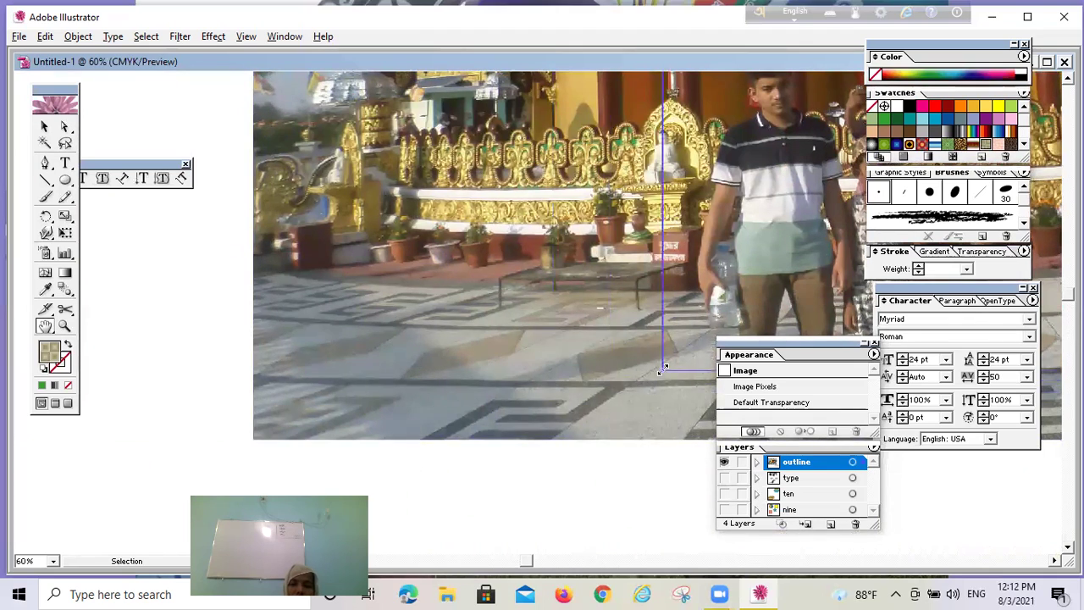
key(space)
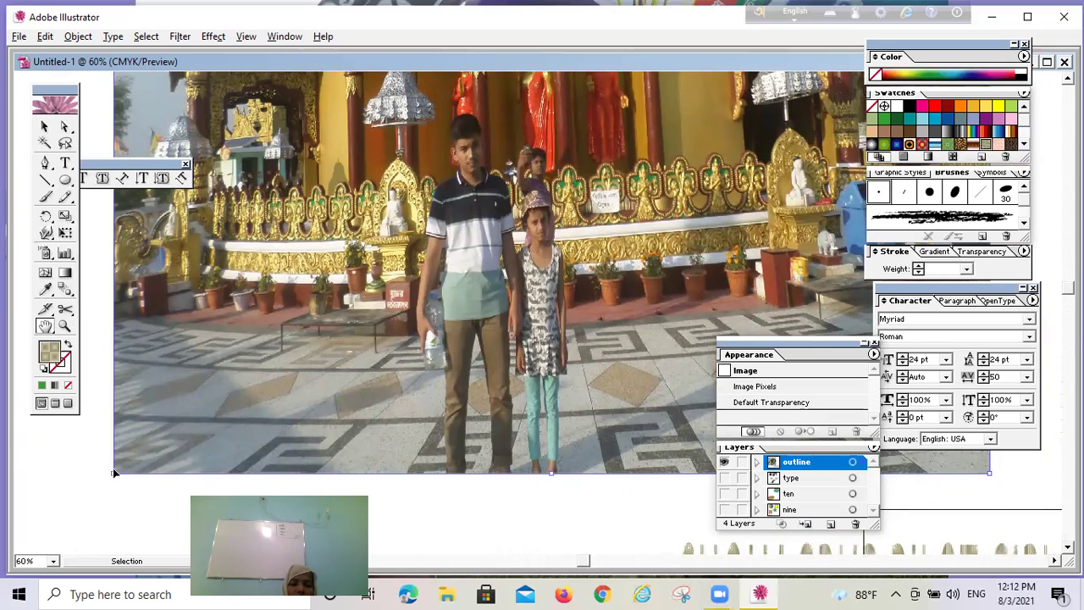
key(space)
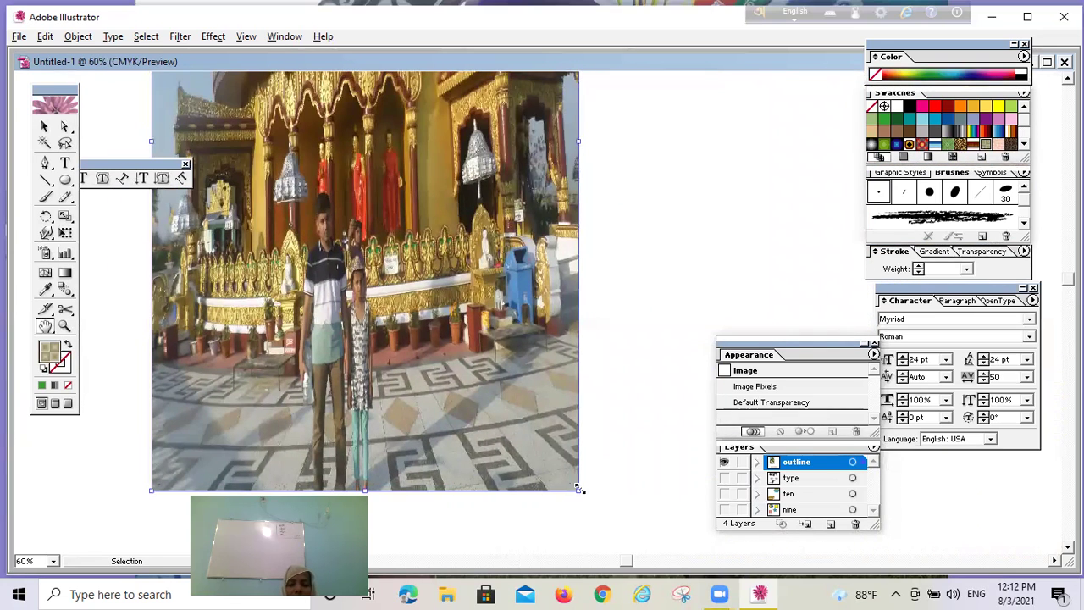
key(space)
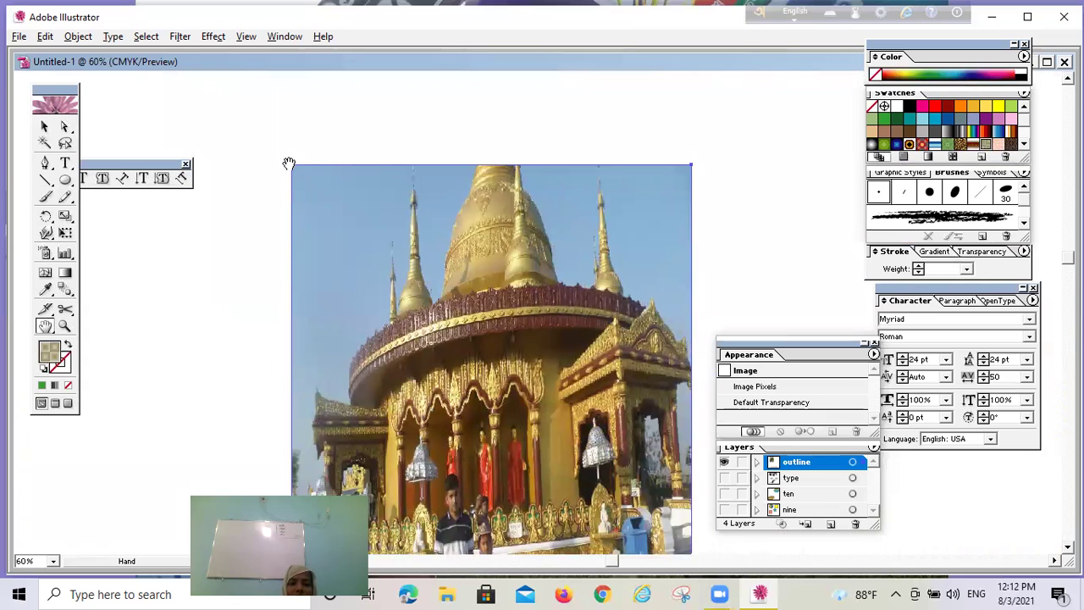
Step: Reduce the photo from its upper corners and lower-left corner to a small upright picture beyond the artboard
drag(295, 174, 356, 212)
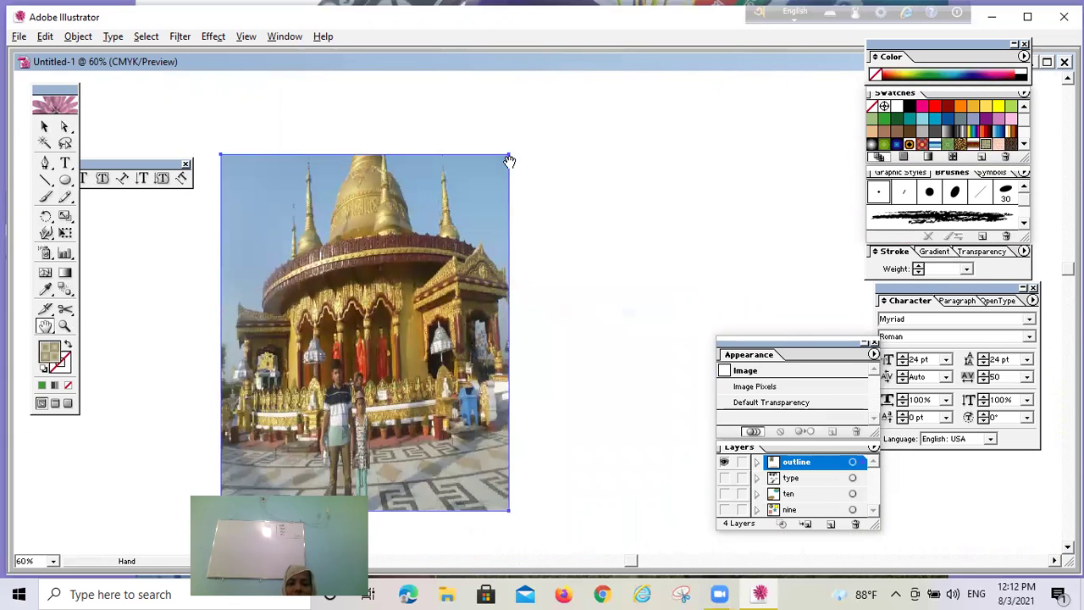
key(v)
drag(509, 154, 377, 287)
key(h)
drag(296, 415, 360, 214)
drag(293, 299, 268, 271)
key(h)
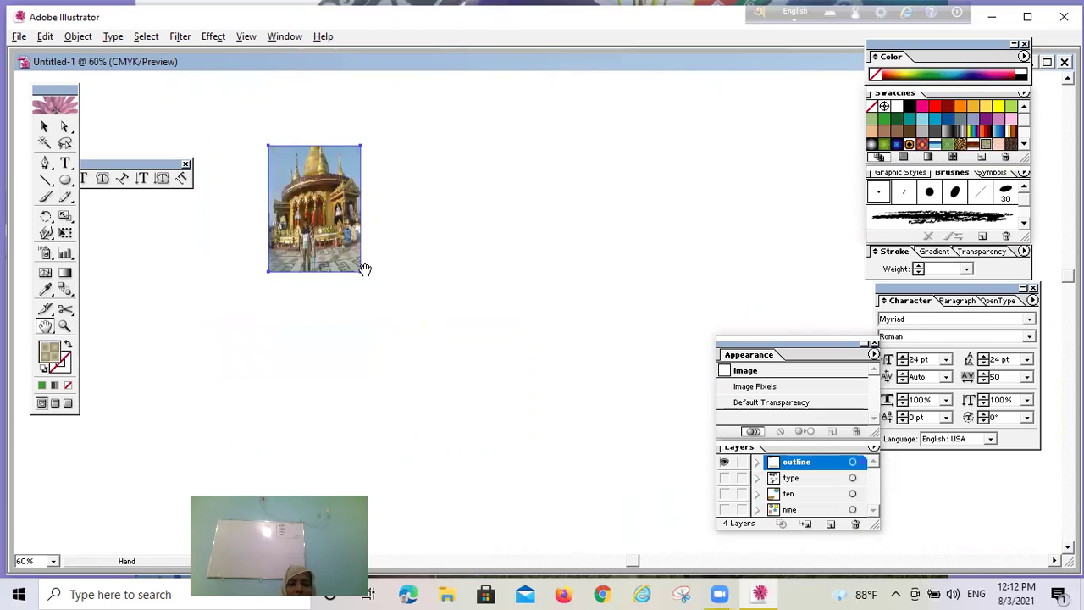
Step: Widen the small temple photo toward the right so it becomes slightly wider than tall
key(v)
drag(359, 208, 424, 209)
key(h)
drag(629, 443, 559, 229)
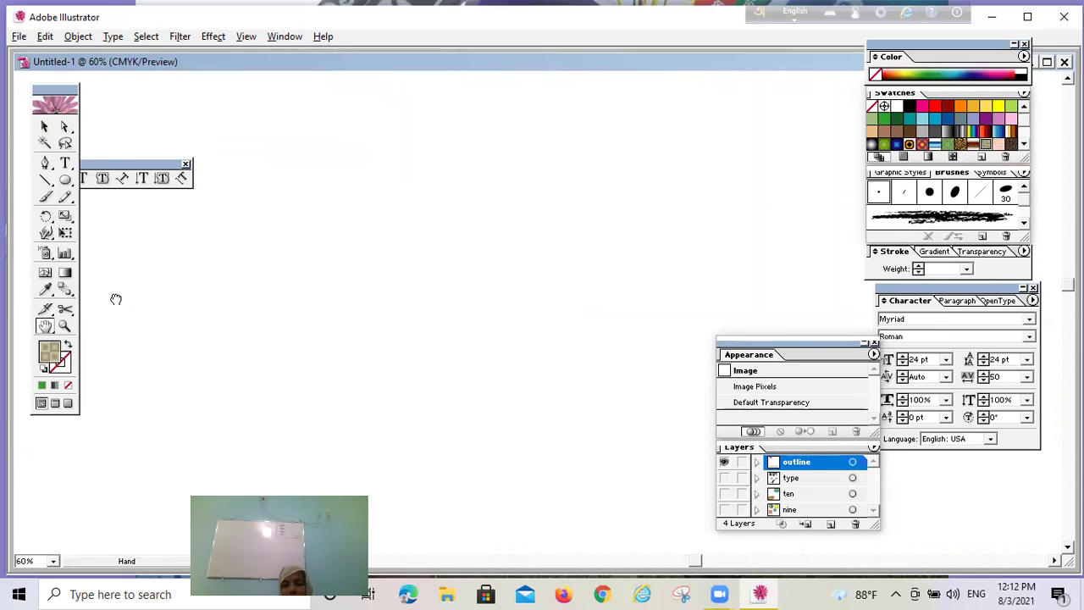
drag(485, 96, 514, 400)
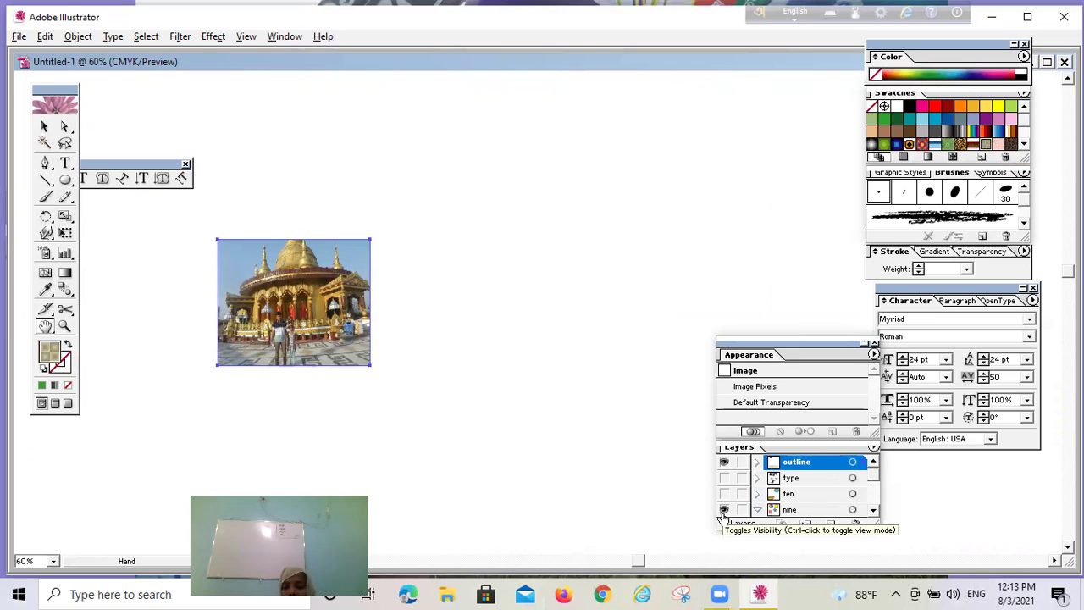
Step: Turn on the visibility of the type and ten layers, and make ten the active layer
click(724, 509)
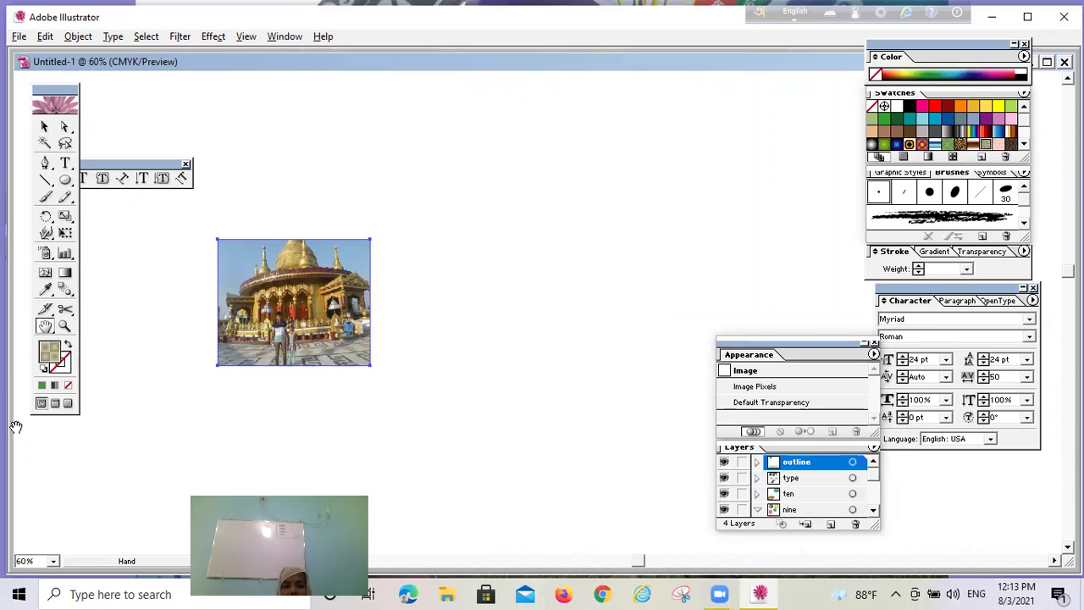
click(809, 479)
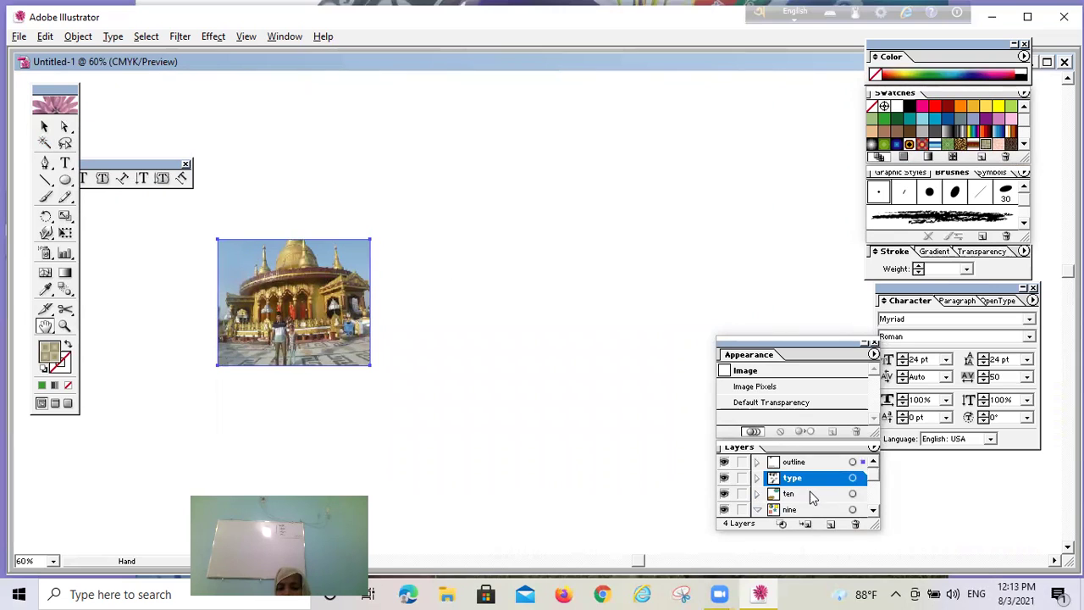
click(811, 496)
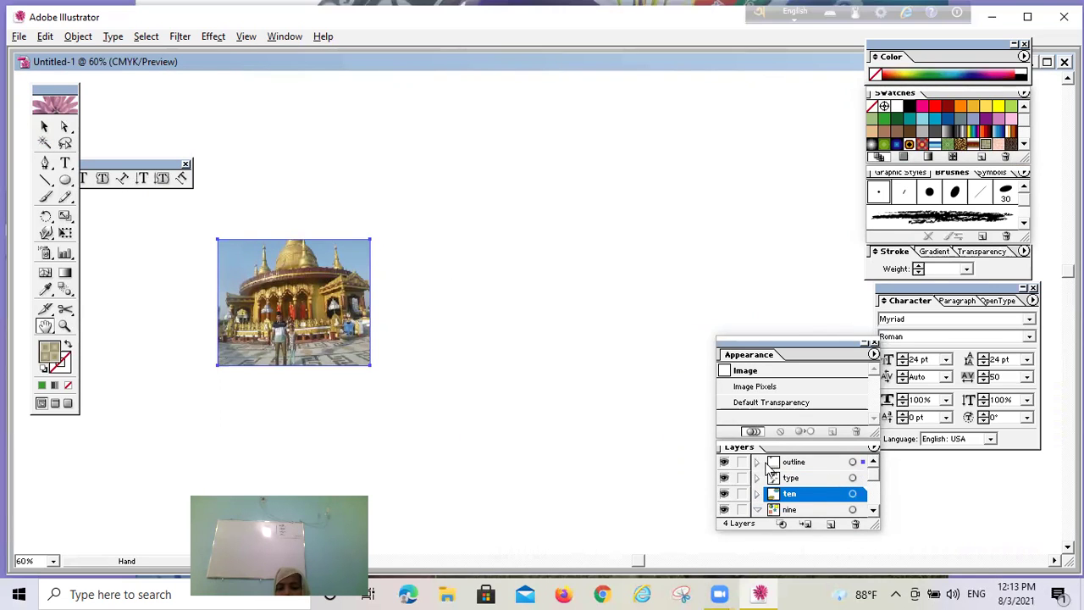
Step: Hide the outline and type layers, and check the layer options of ten
click(724, 461)
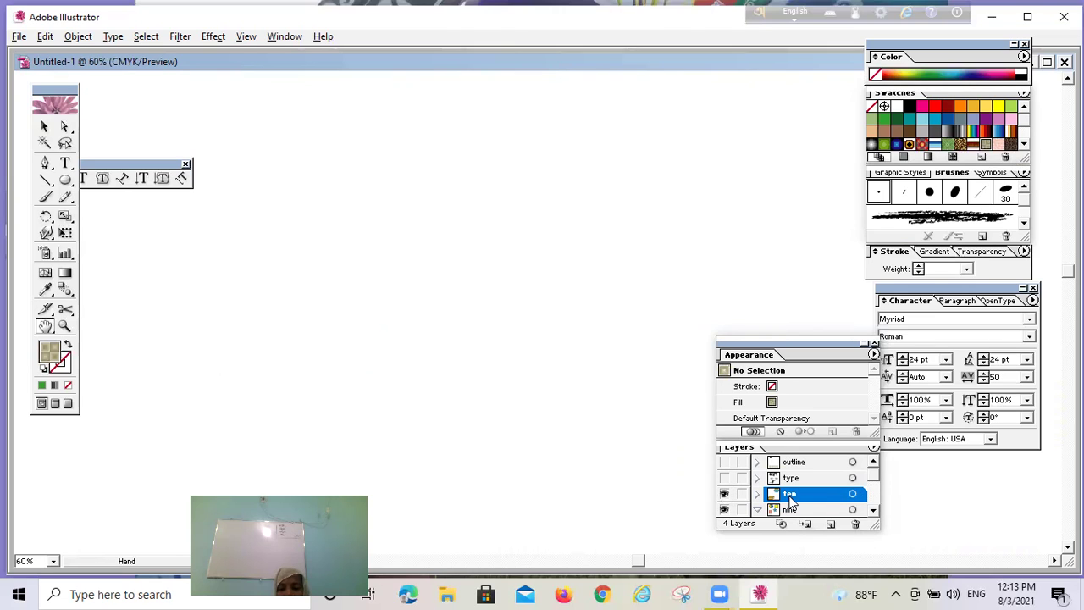
double_click(789, 496)
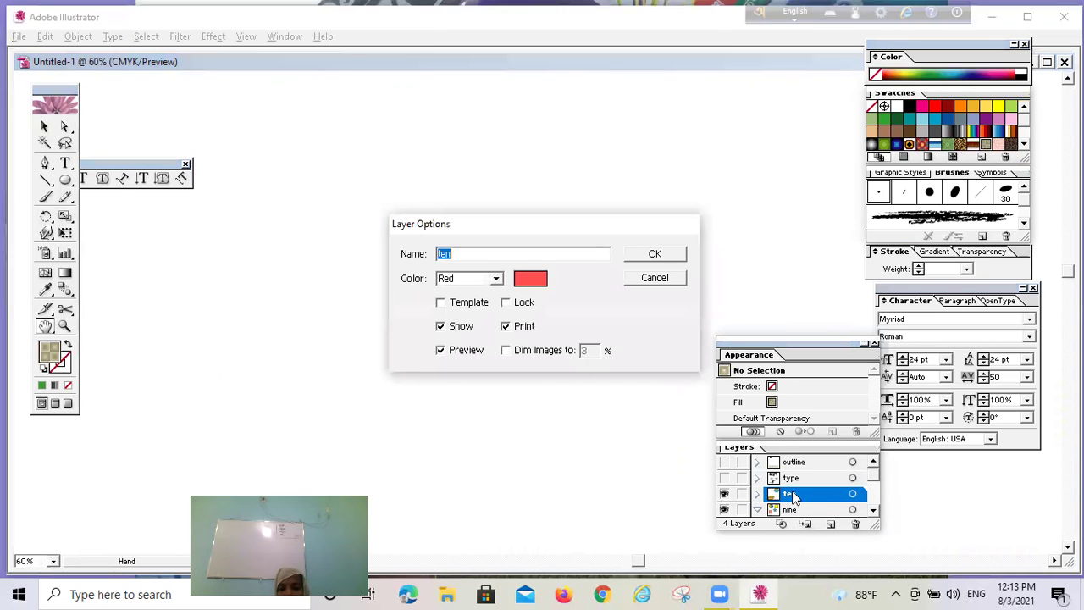
click(653, 256)
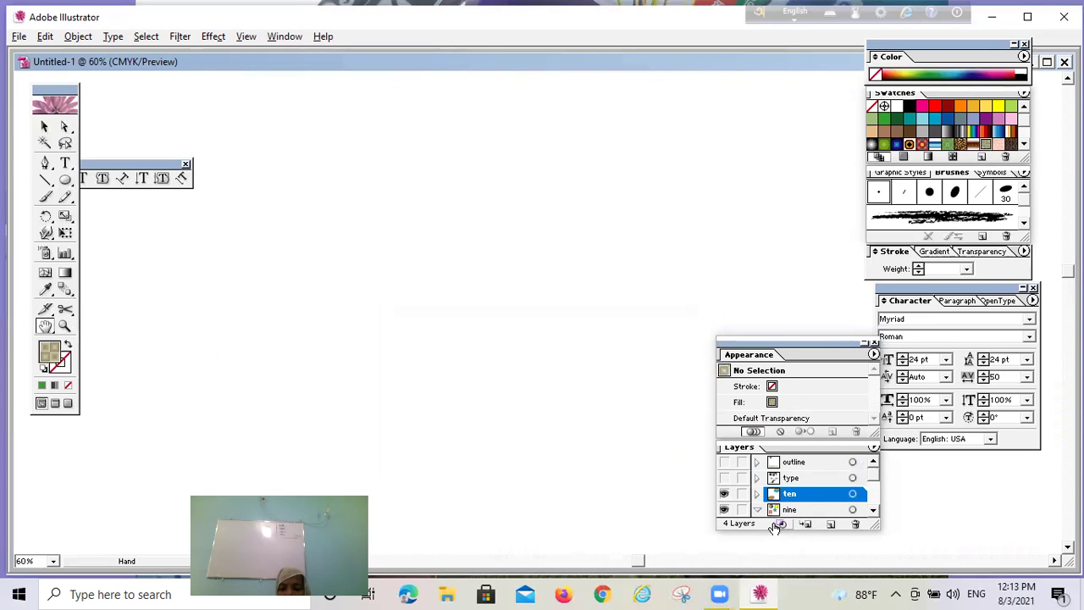
Step: Select the nine layer and show all layers
click(774, 510)
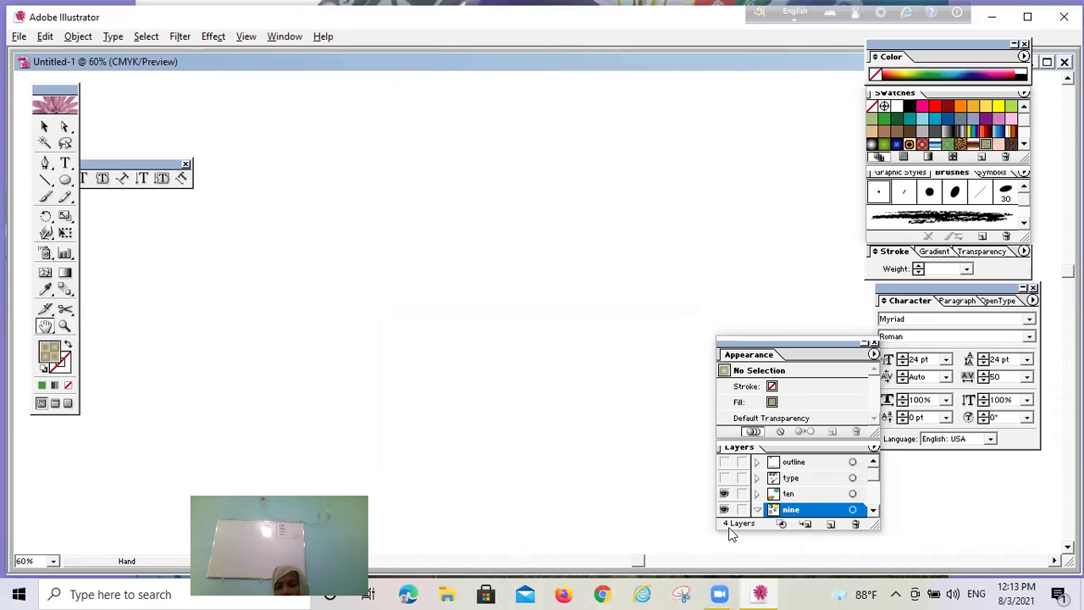
click(872, 448)
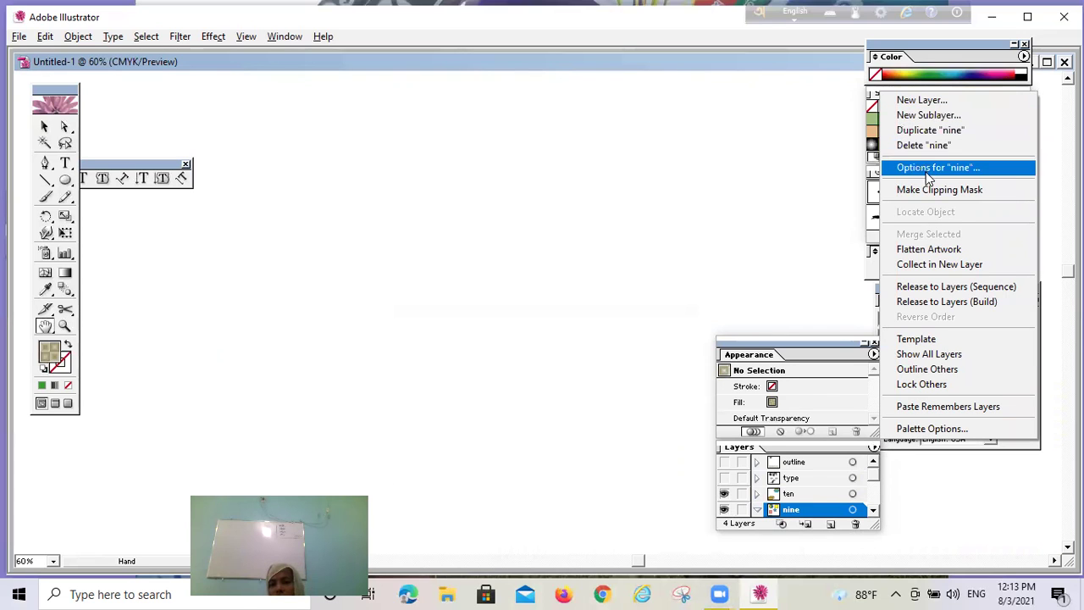
click(928, 353)
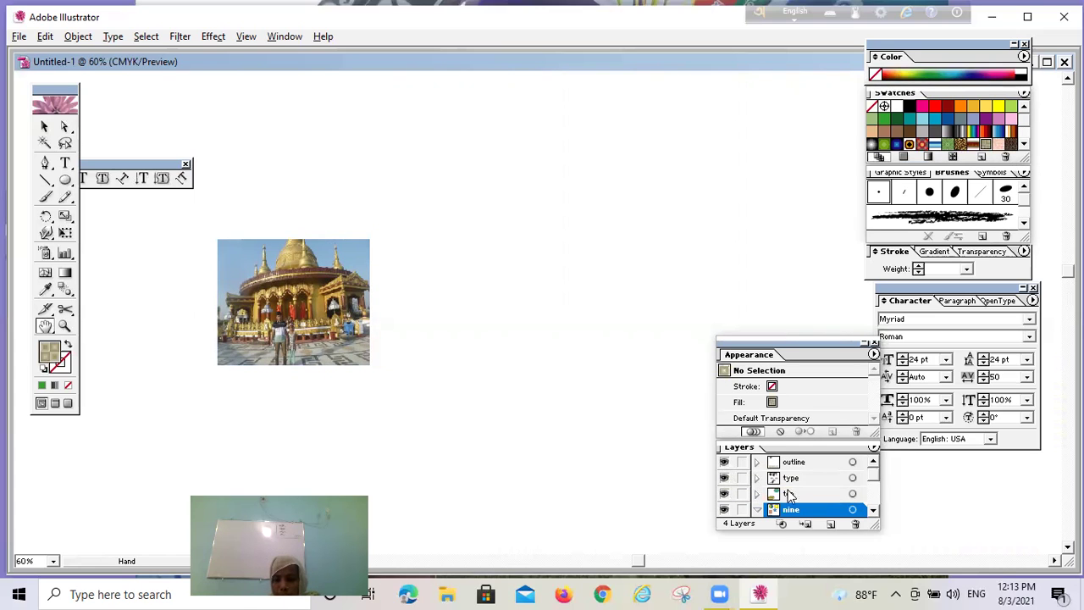
Step: View the options of the rainbow-filled path at the end of the nine layer's contents without changing them
click(793, 482)
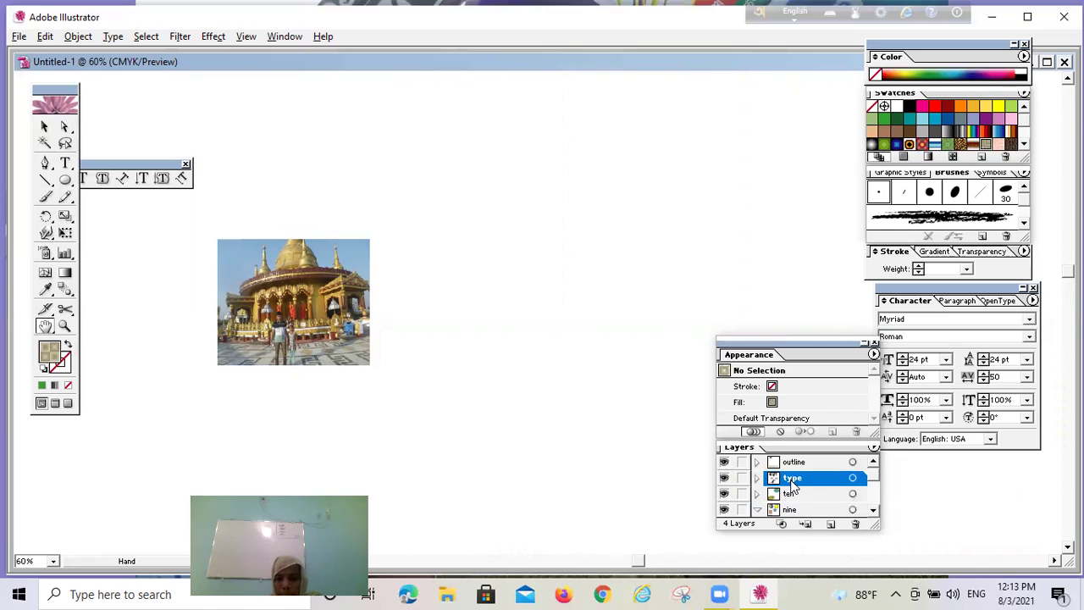
click(873, 509)
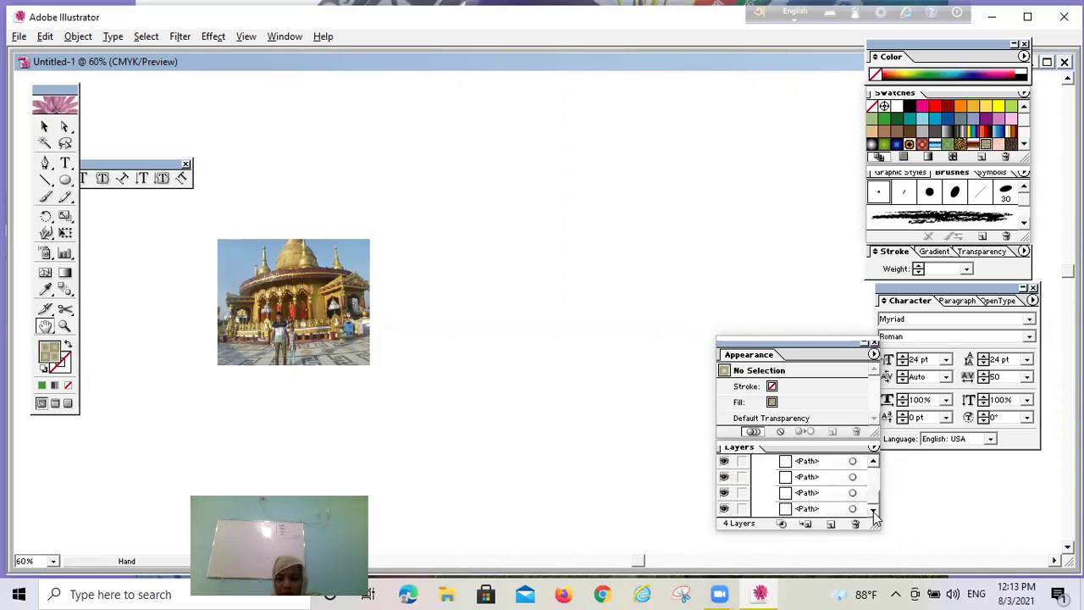
click(784, 511)
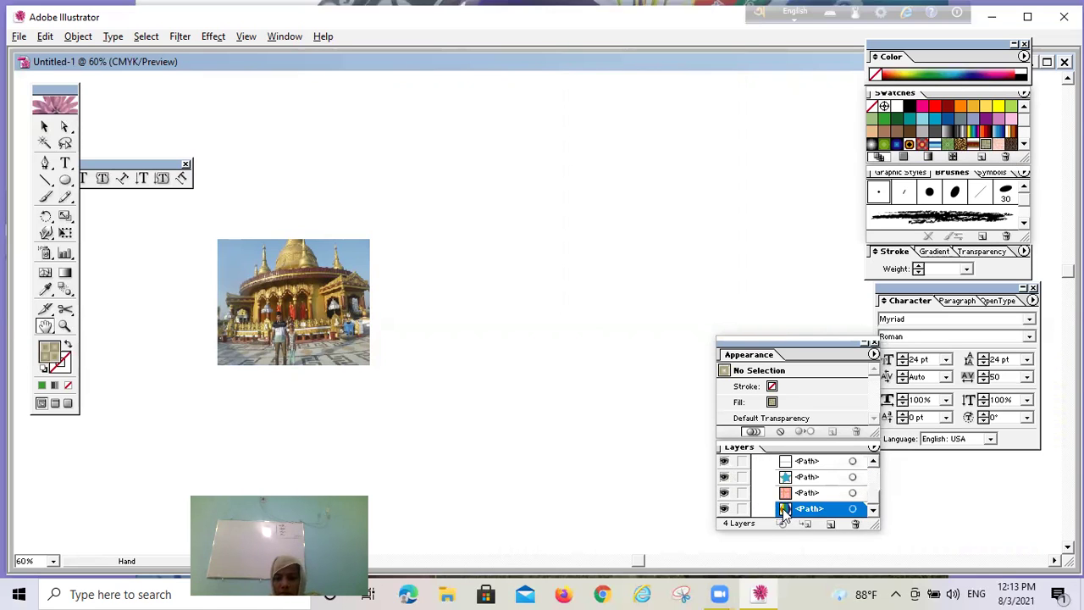
double_click(785, 511)
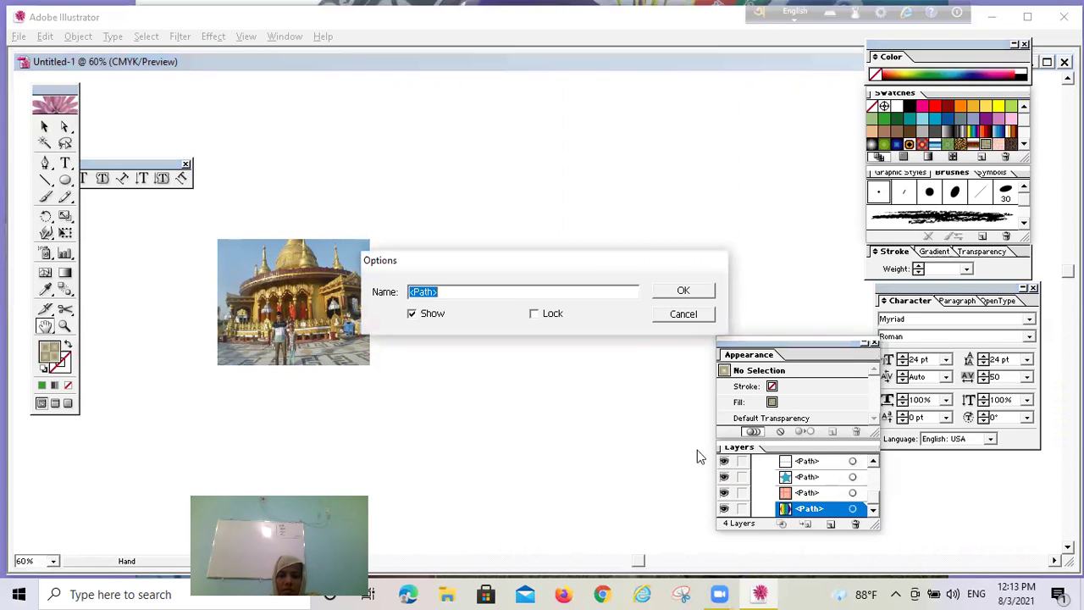
click(675, 316)
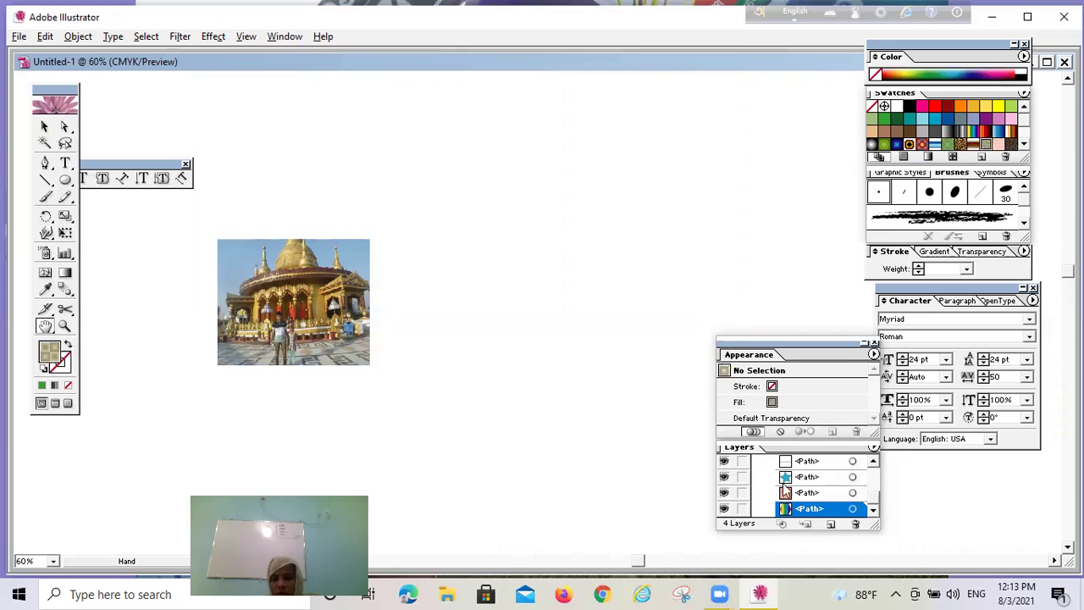
Step: Hide the light-red path listed just below the star within the nine layer
click(786, 479)
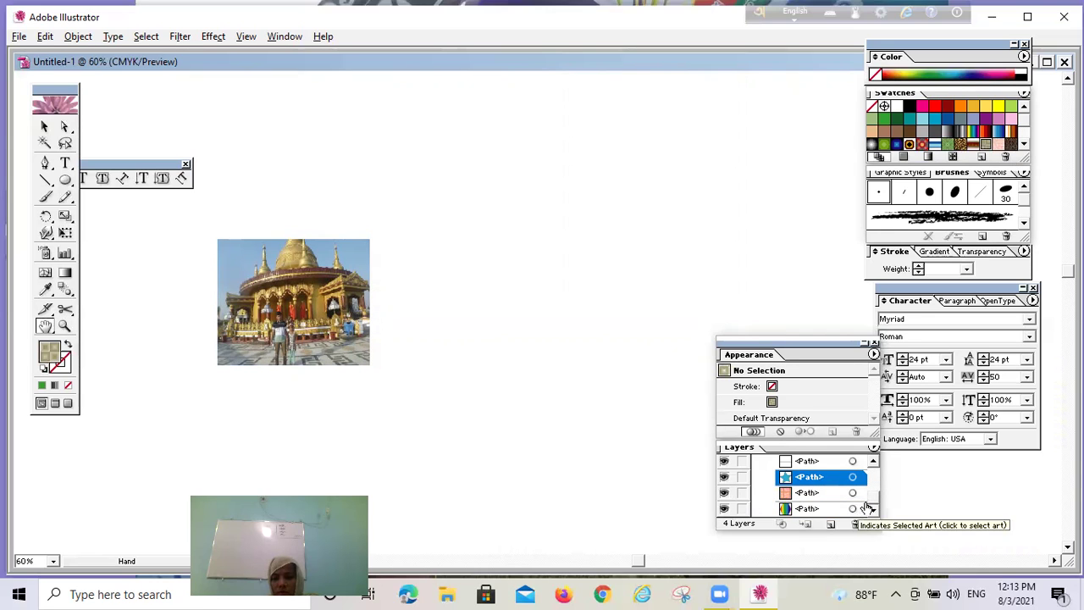
click(724, 493)
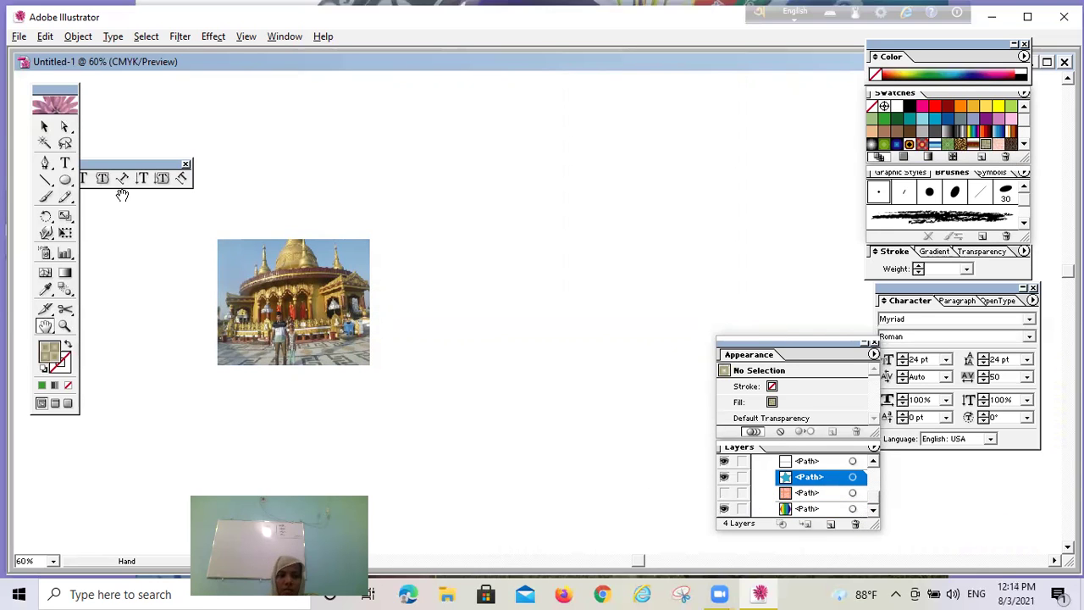
drag(872, 506, 872, 471)
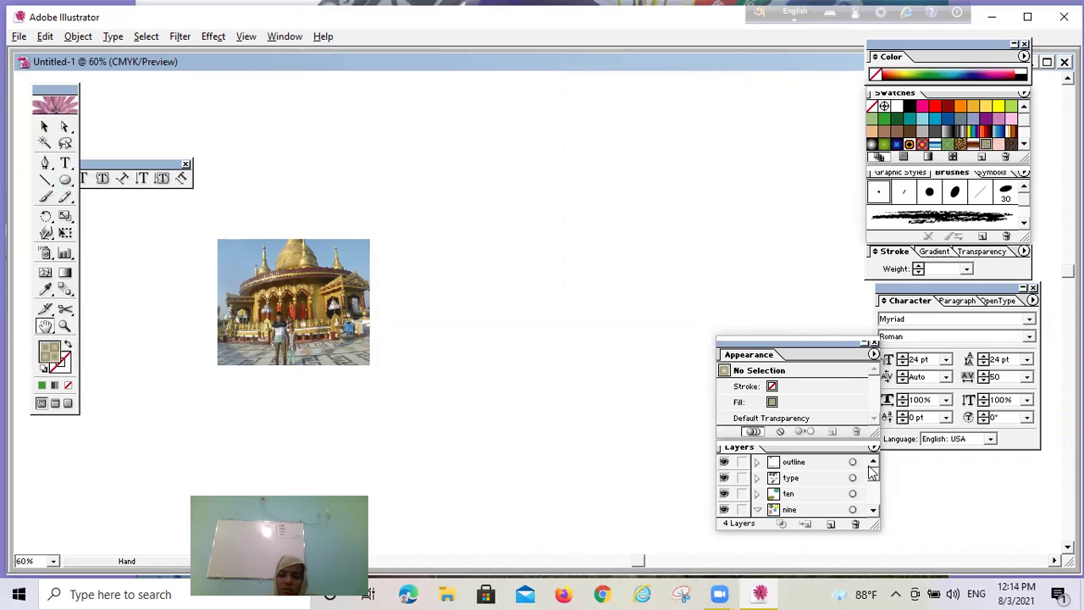
Step: Make type the active layer and hide it
click(785, 465)
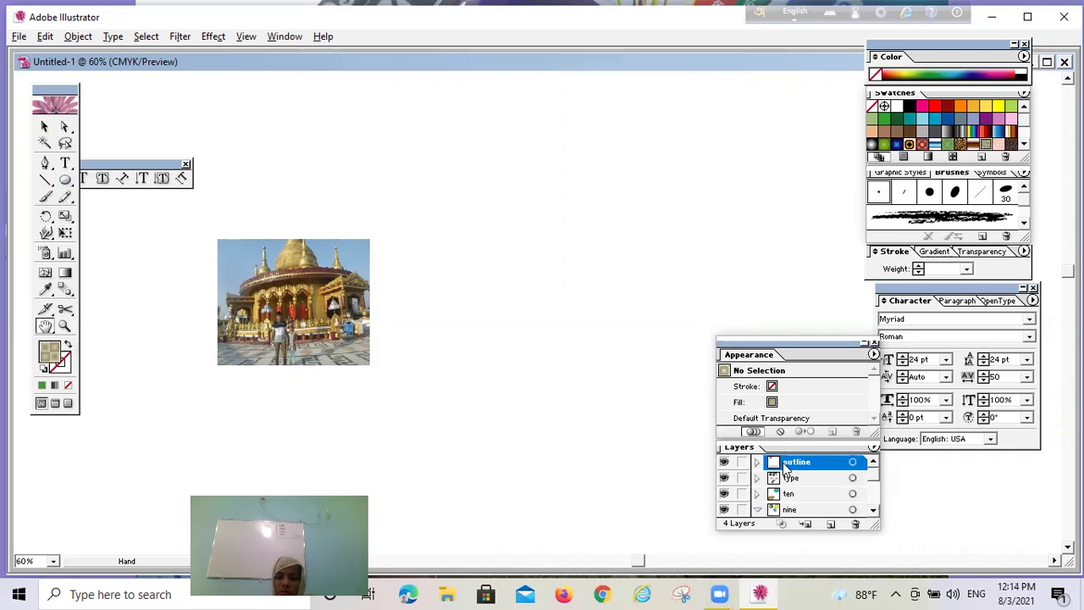
click(789, 480)
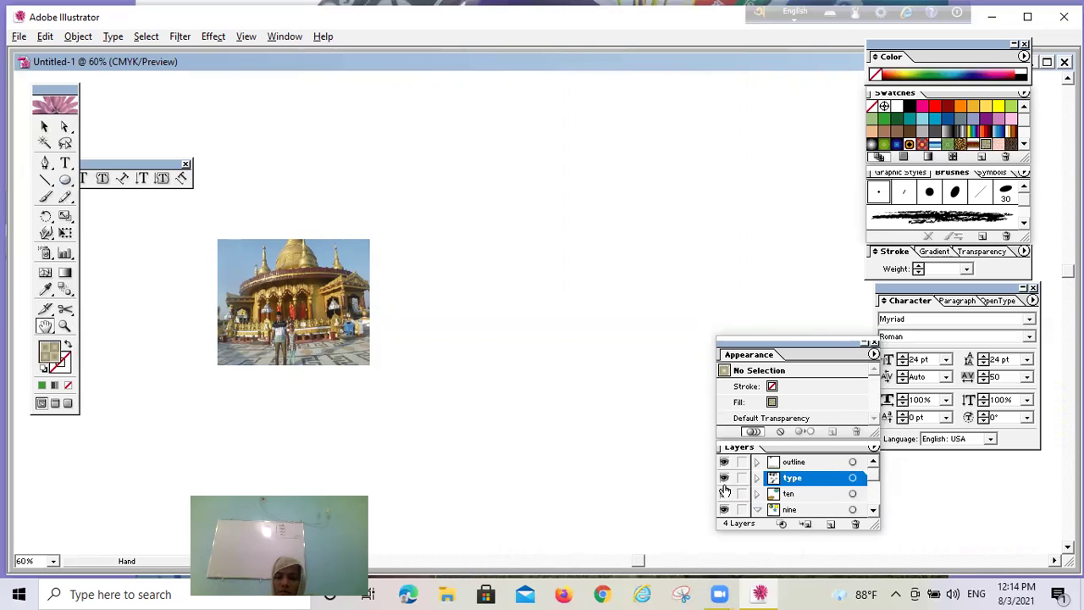
click(724, 478)
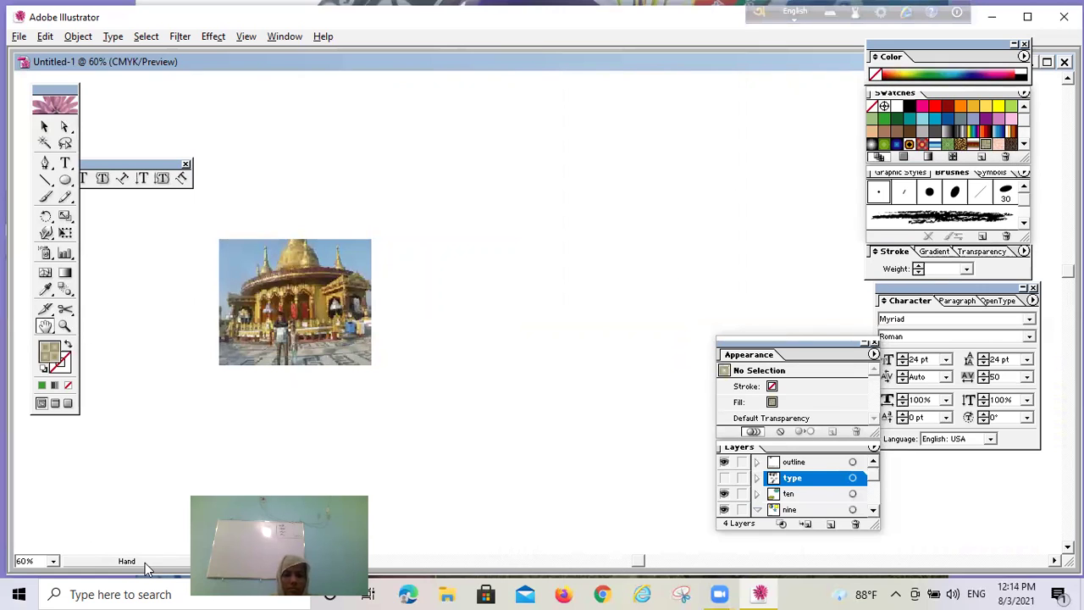
Step: Bring the whole artboard into view at 33.33% and turn the type layer's visibility back on
drag(652, 566, 376, 566)
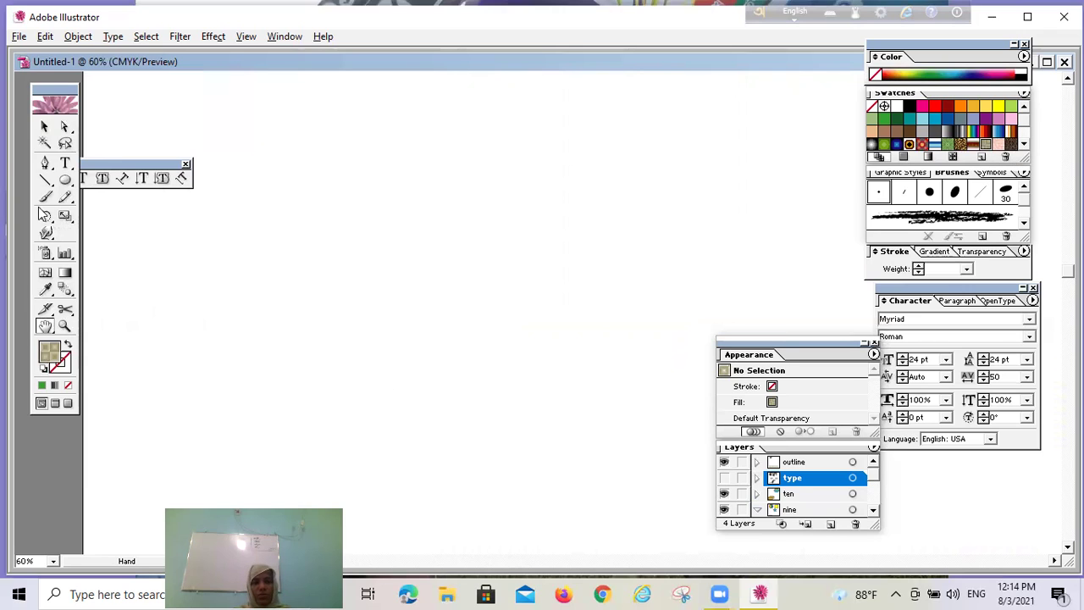
click(67, 326)
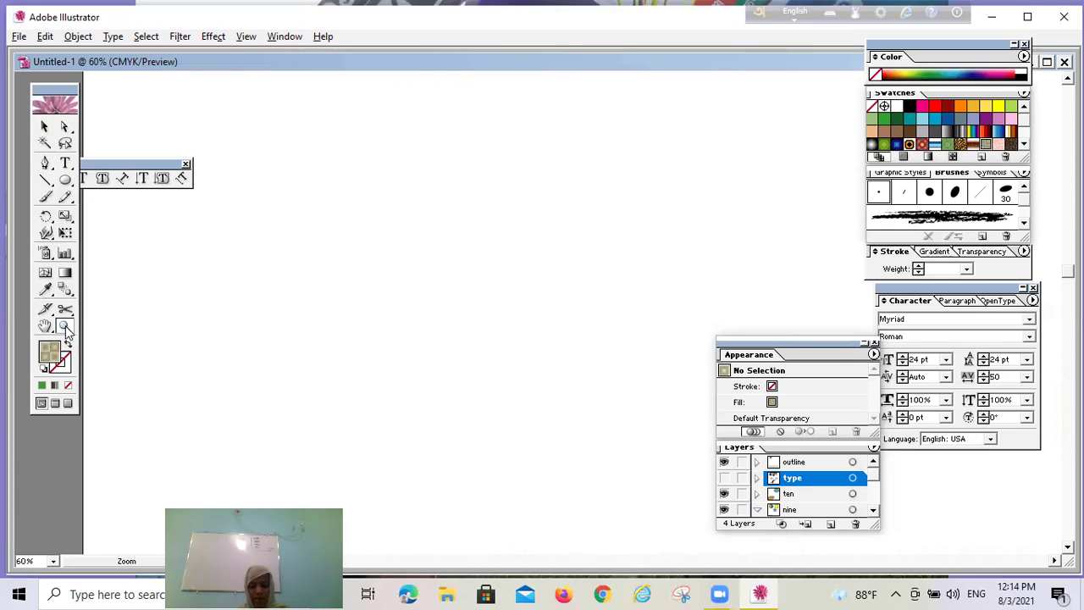
click(65, 327)
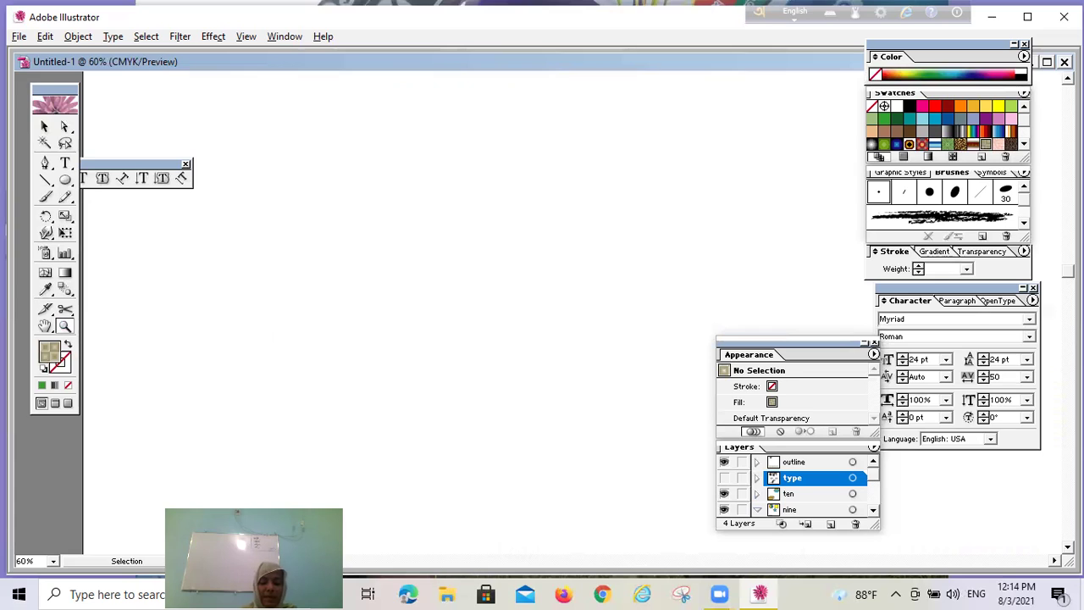
key(ctrl+minus)
key(ctrl+minus)
key(ctrl+minus)
key(ctrl+minus)
key(ctrl+minus)
key(ctrl+minus)
key(ctrl+minus)
key(ctrl+minus)
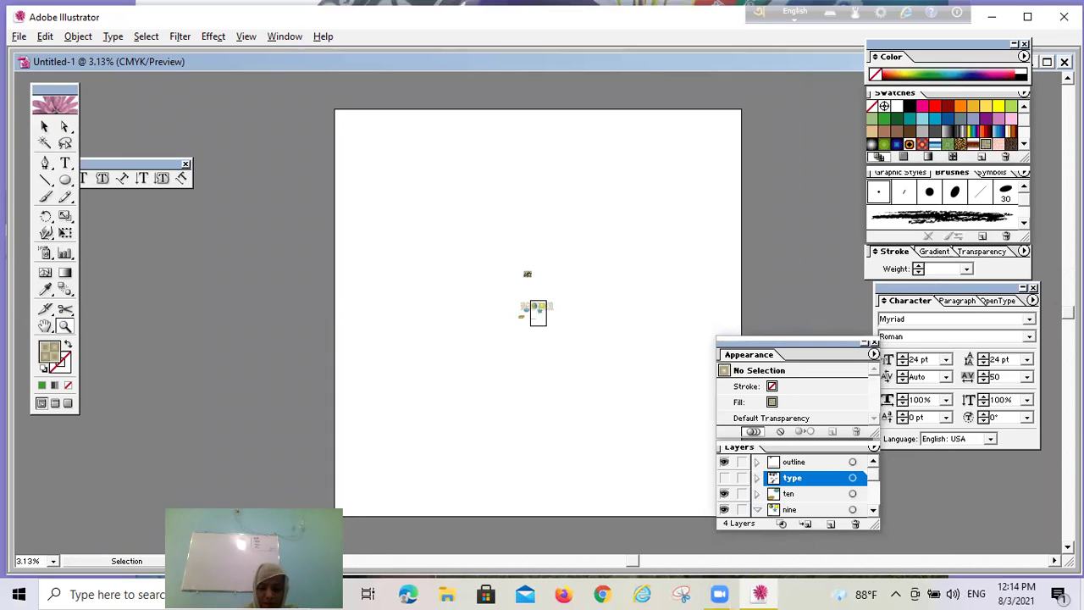
key(ctrl+plus)
key(ctrl+plus)
key(ctrl+plus)
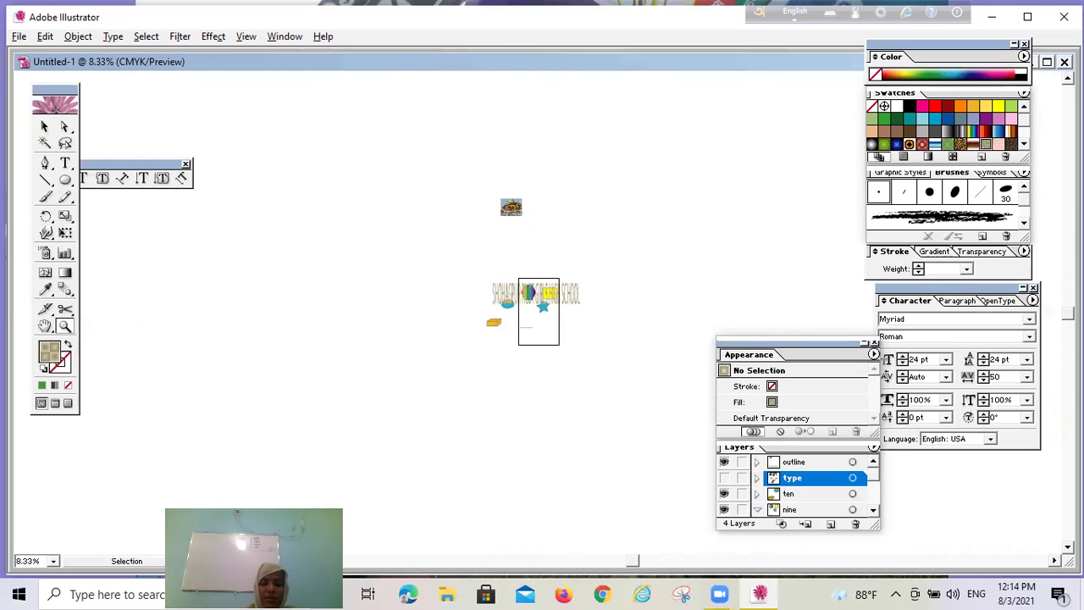
key(ctrl+plus)
key(ctrl+plus)
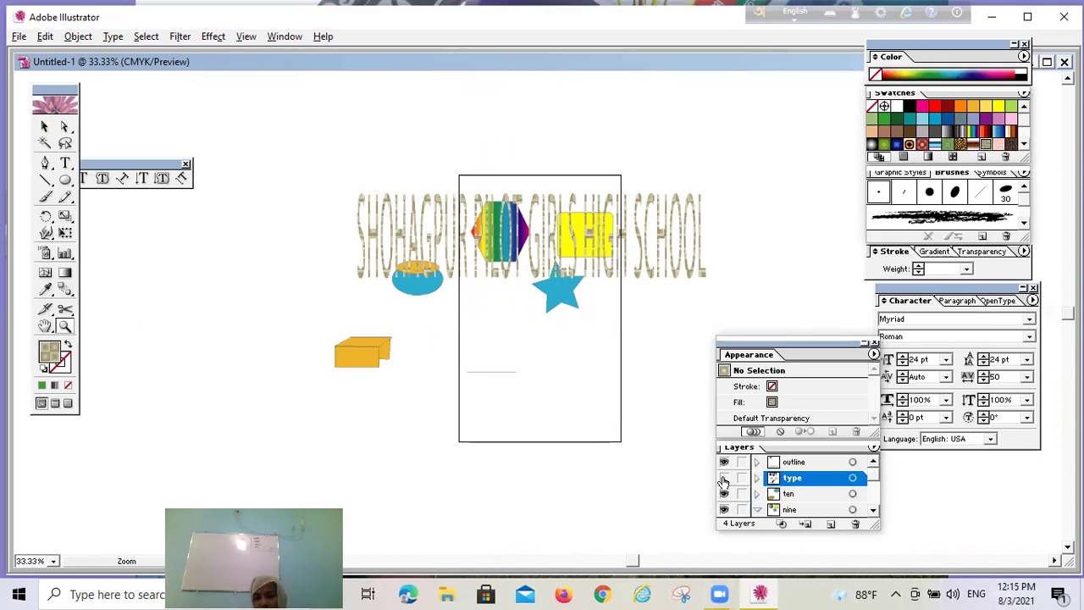
click(723, 479)
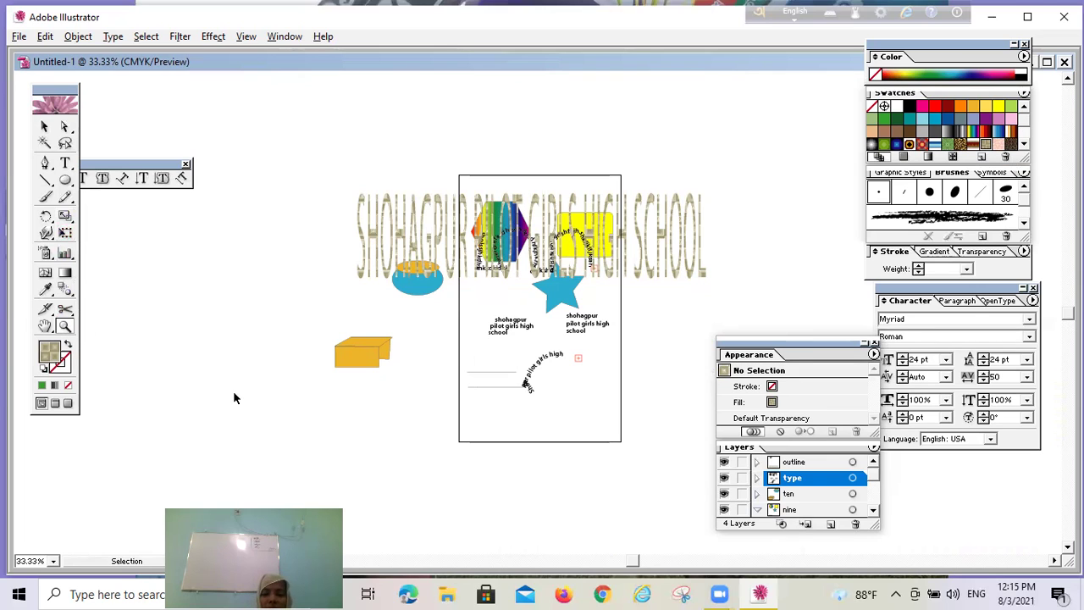
Step: Examine the complete artwork at several magnifications, from an overview including the temple photo to the full artboard at 50%
key(ctrl+minus)
key(ctrl+minus)
key(ctrl+minus)
key(ctrl+minus)
key(ctrl+minus)
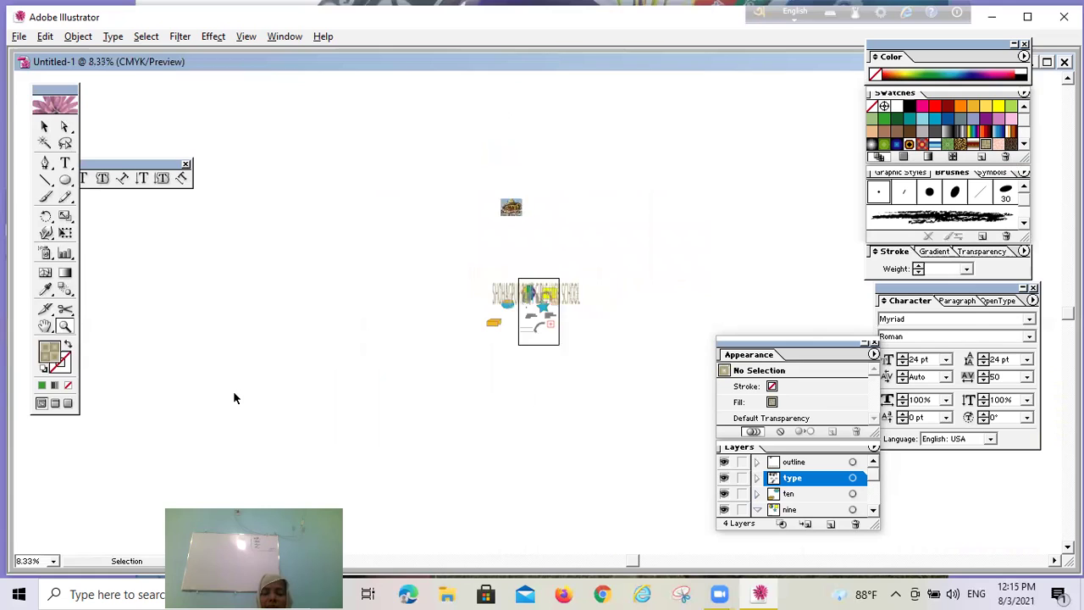
key(ctrl+minus)
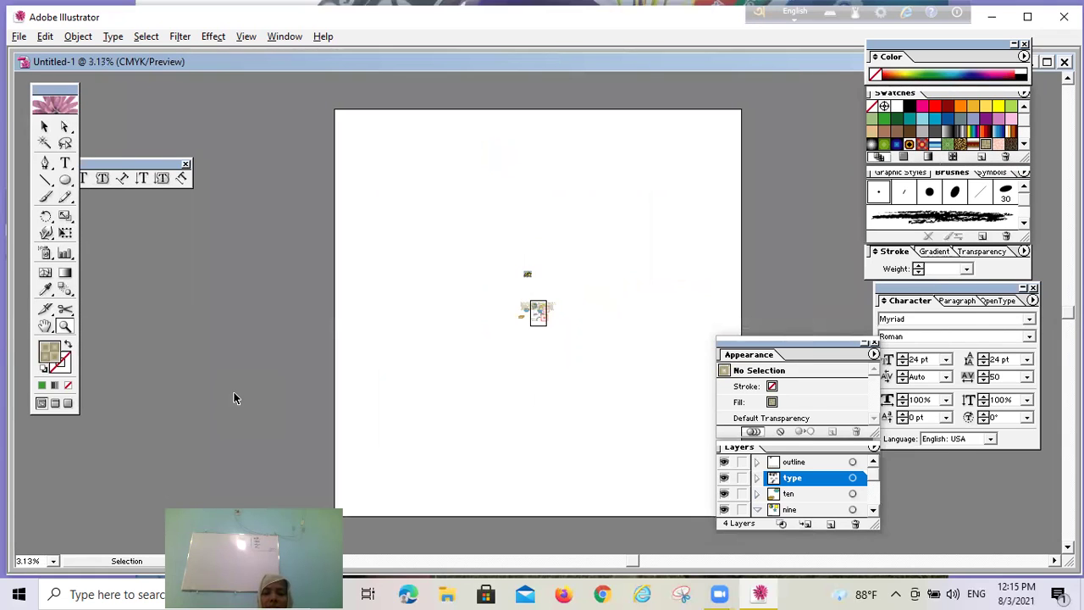
key(ctrl)
key(ctrl+plus)
key(ctrl+plus)
key(ctrl+plus)
key(ctrl+plus)
key(ctrl+plus)
key(ctrl+plus)
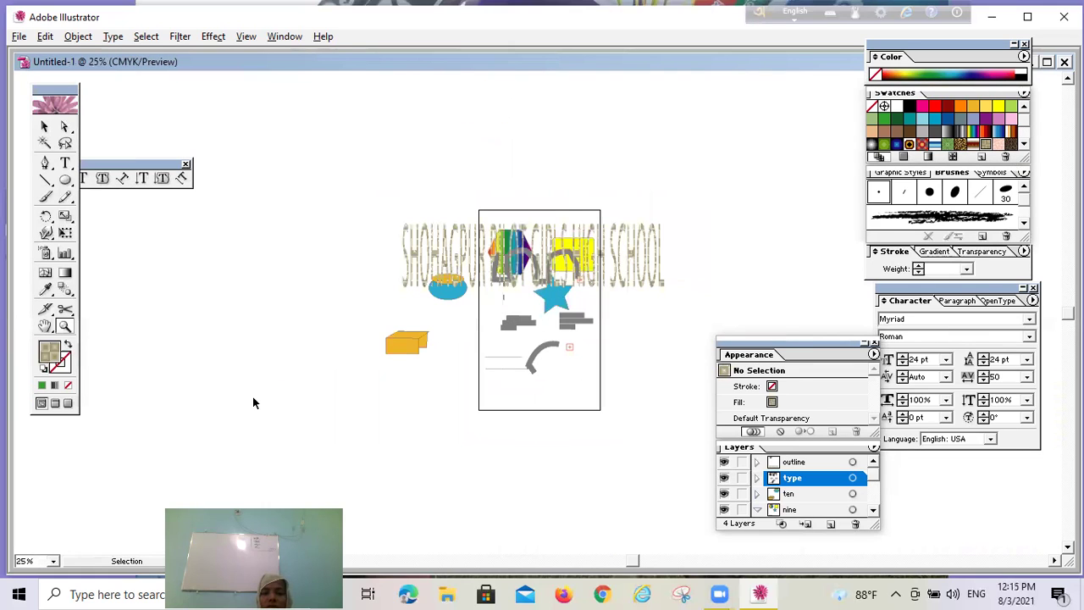
key(ctrl+minus)
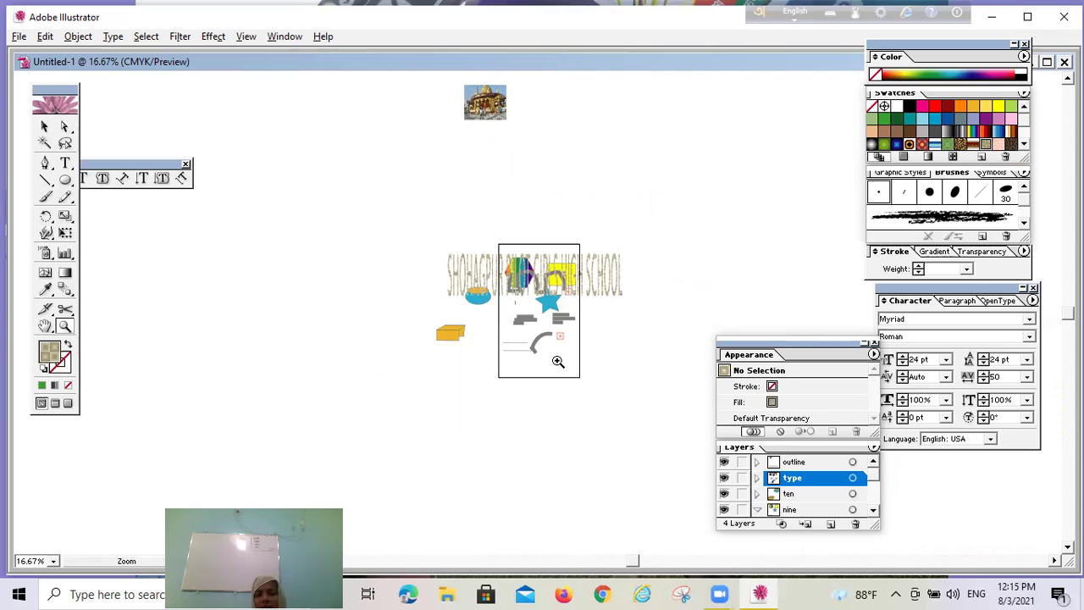
key(ctrl)
key(ctrl+plus)
key(ctrl+plus)
key(ctrl+plus)
key(ctrl+plus)
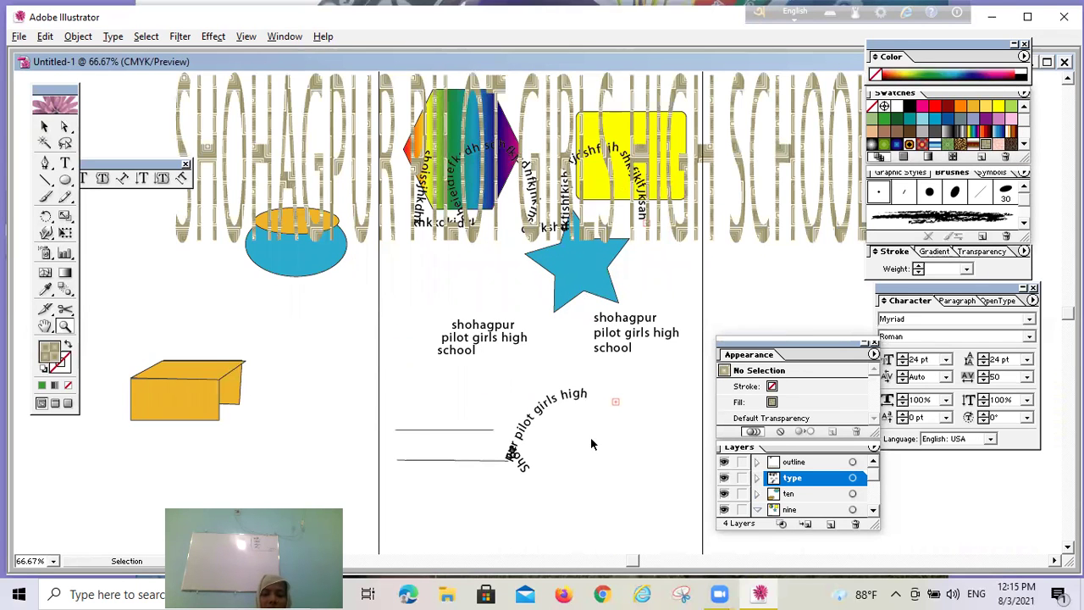
key(ctrl+minus)
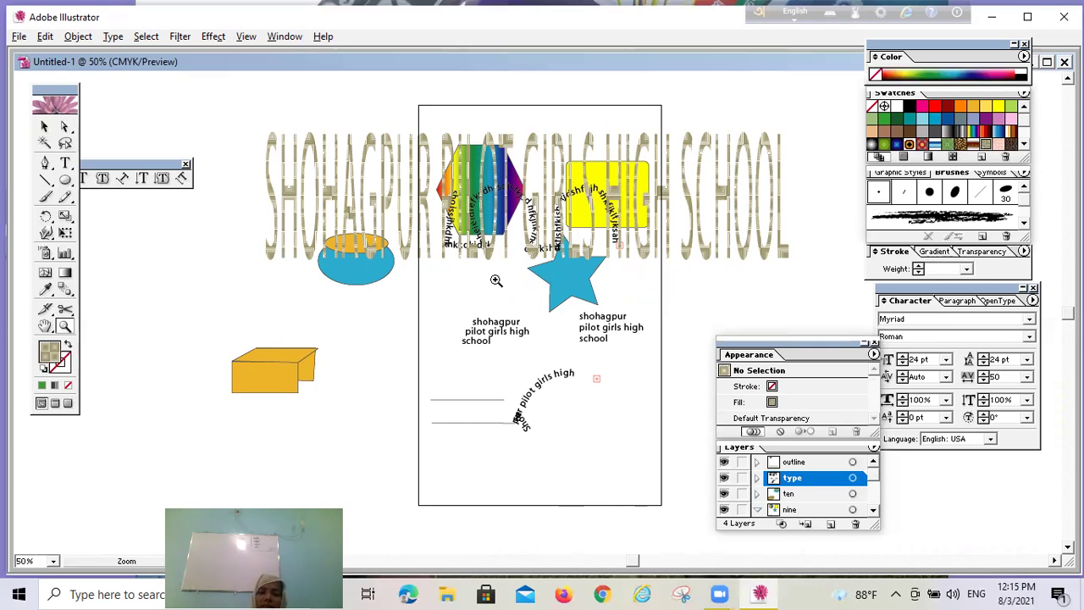
Step: Make nine the active layer and hide the ten and type layers
click(787, 510)
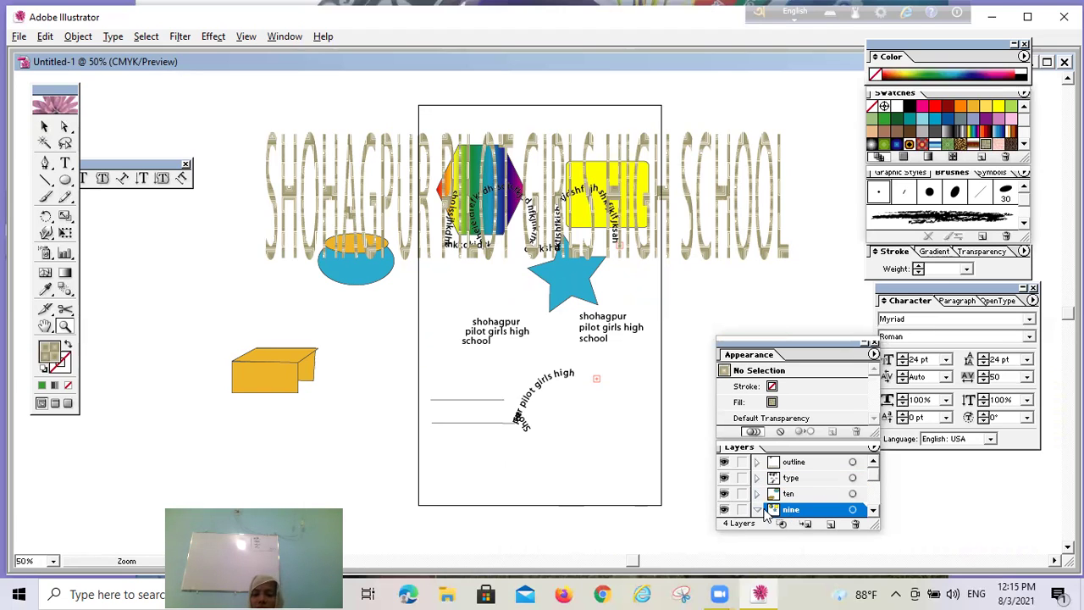
click(724, 494)
click(724, 479)
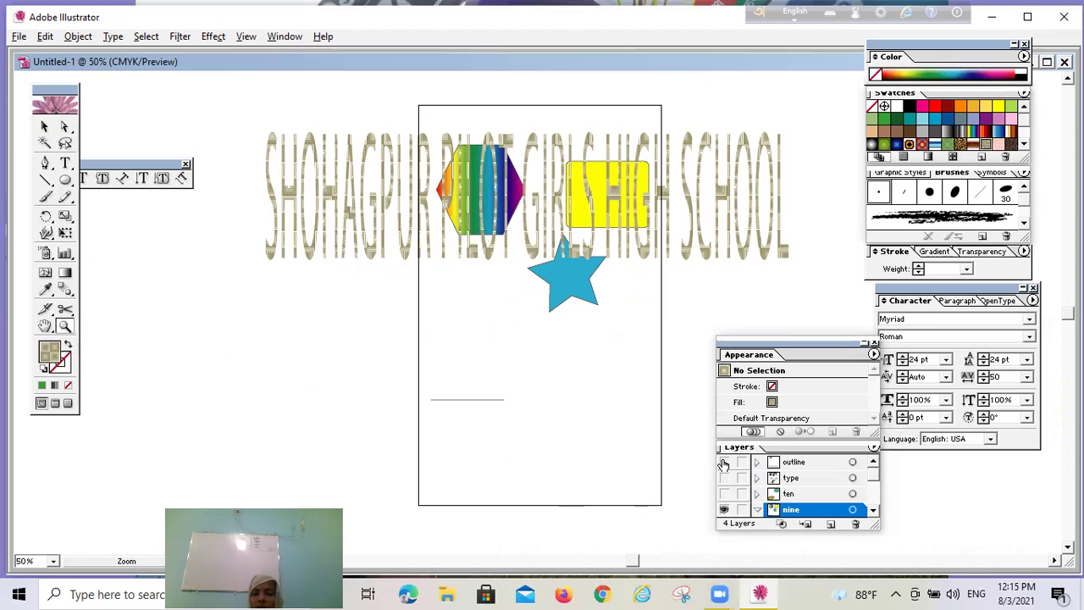
Step: Hide the outline layer
click(724, 462)
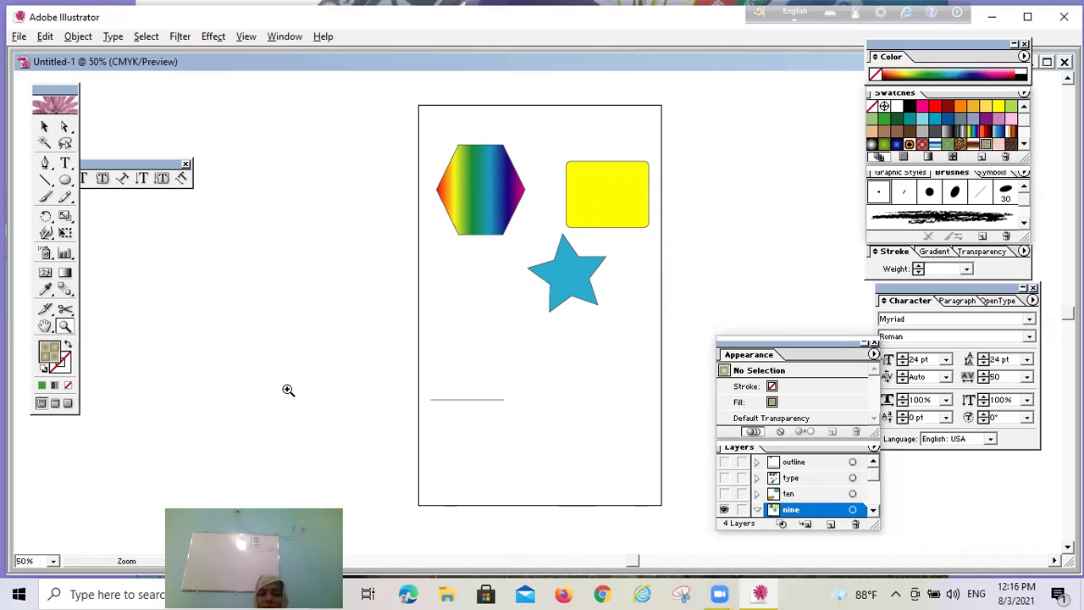
Step: Apply the Turtle pattern swatch to the stroke of the yellow rounded rectangle
click(45, 127)
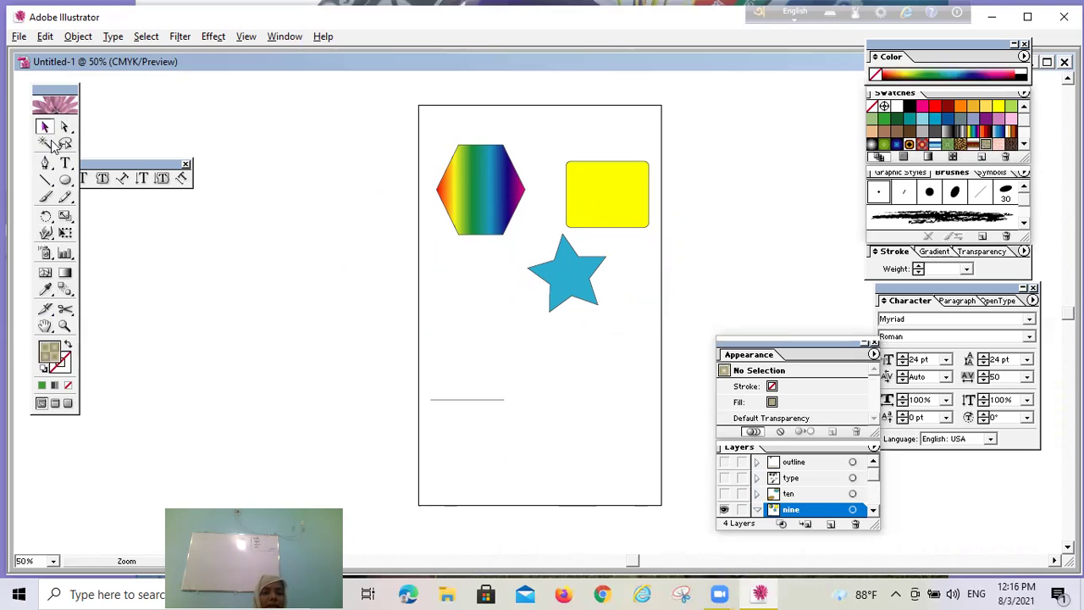
click(48, 355)
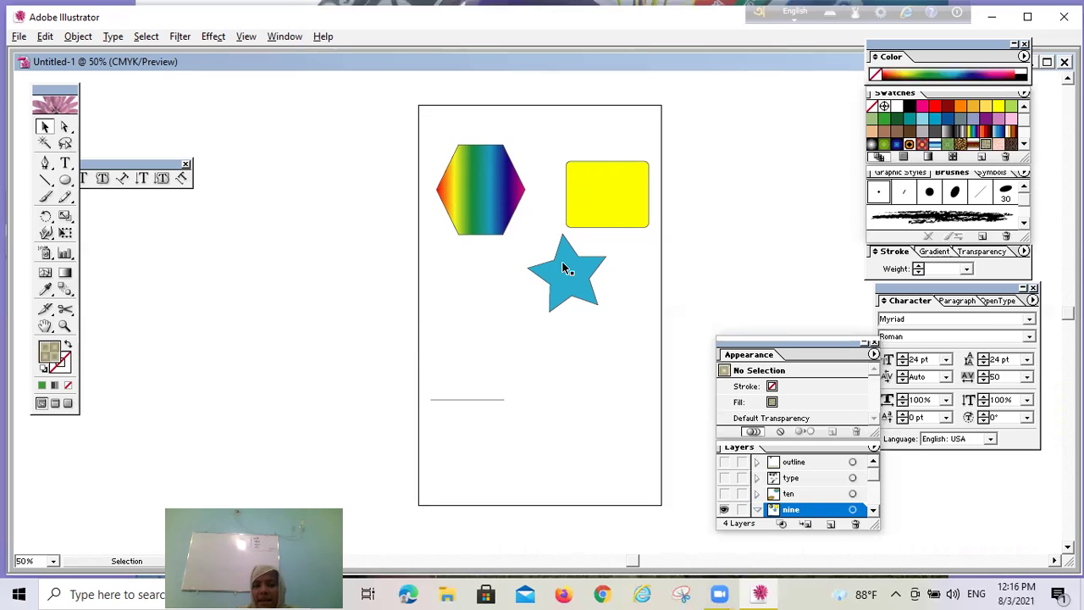
click(67, 371)
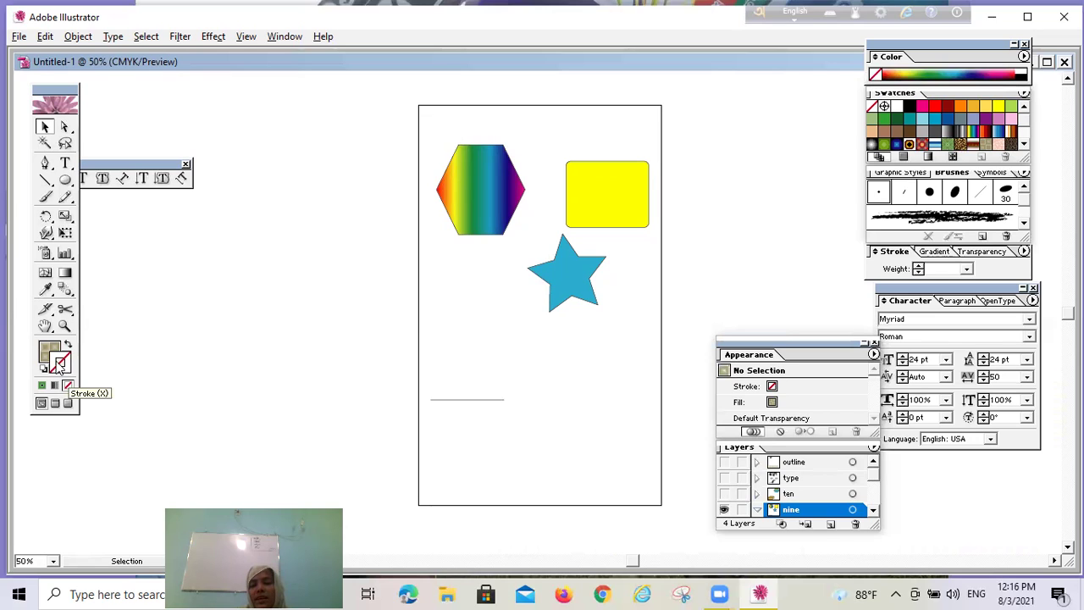
click(962, 118)
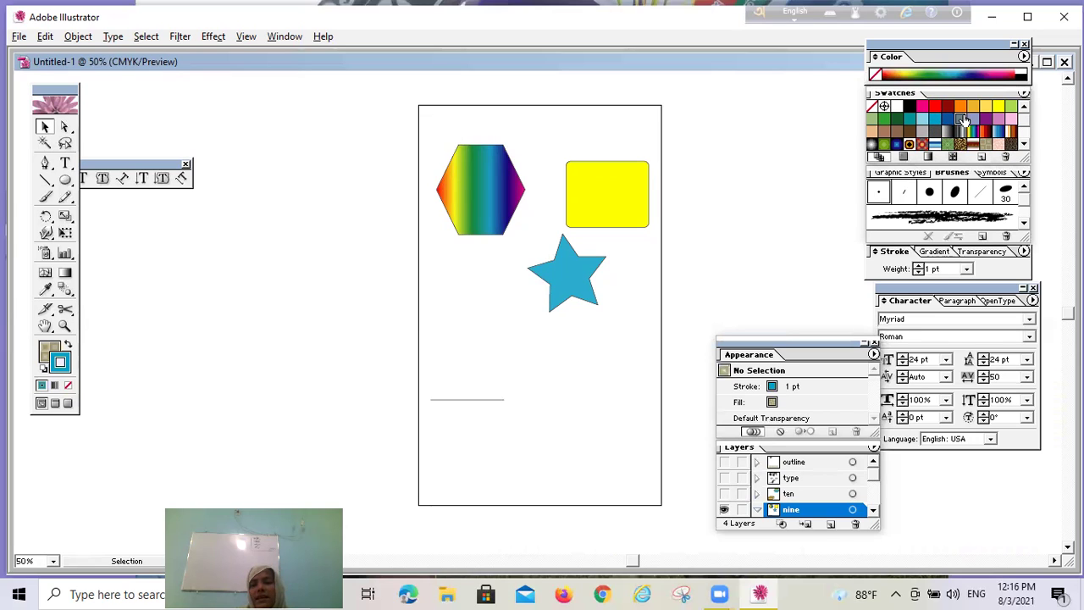
click(1010, 144)
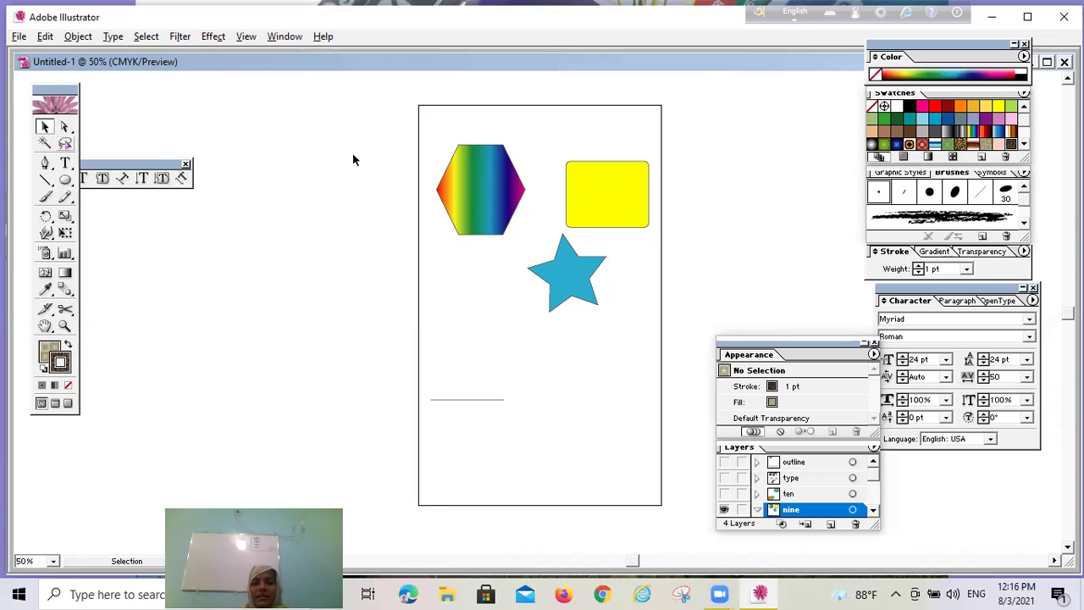
click(602, 198)
click(1010, 146)
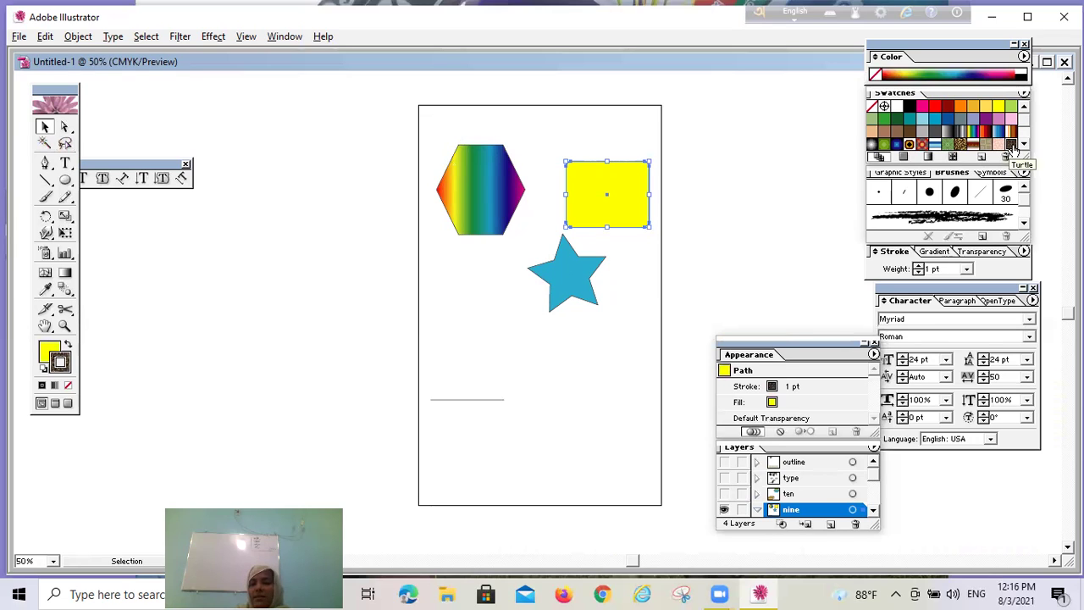
Step: Increase the rounded rectangle's stroke weight to 15 pt
click(919, 267)
click(919, 267)
click(918, 266)
click(918, 267)
click(919, 267)
click(918, 267)
click(919, 267)
click(919, 267)
click(919, 266)
click(919, 267)
click(919, 267)
click(918, 267)
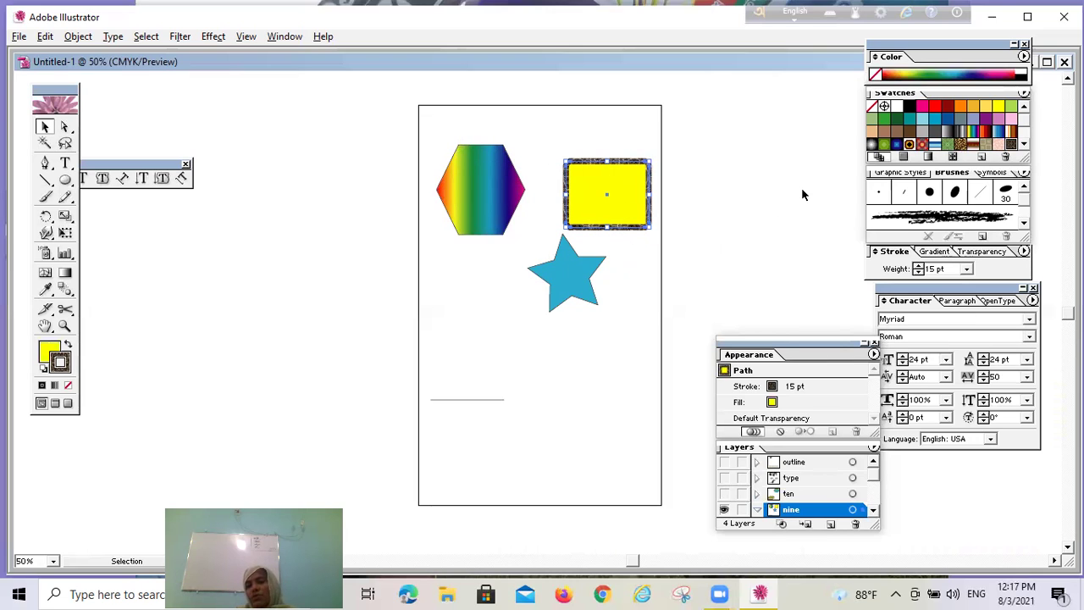
Step: Fill the rounded rectangle with orange-yellow, give its stroke the dark red decorative pattern swatch, and deselect it
click(959, 133)
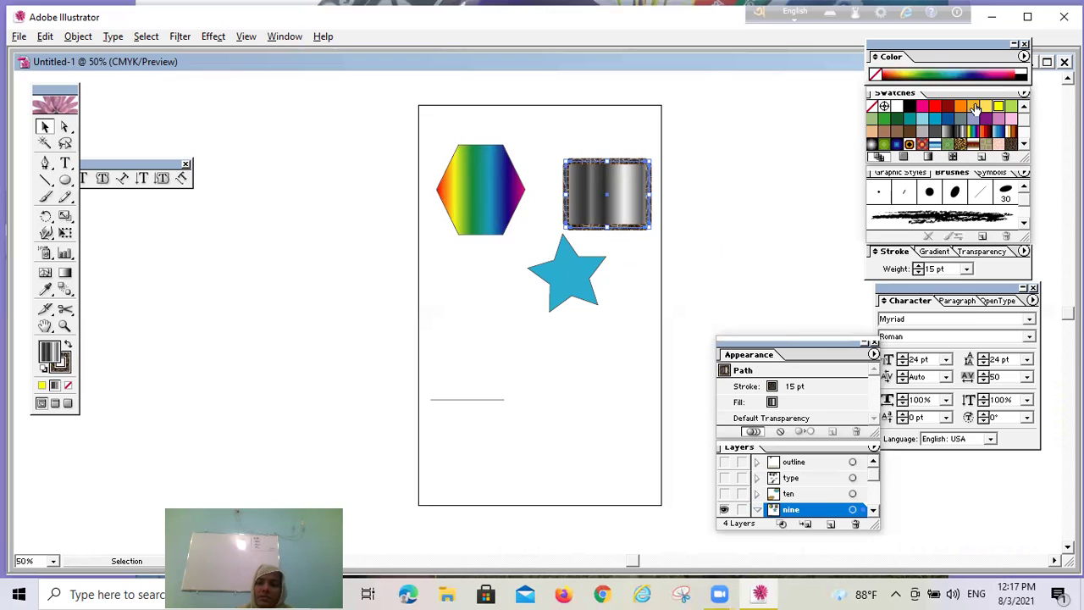
click(973, 107)
click(62, 367)
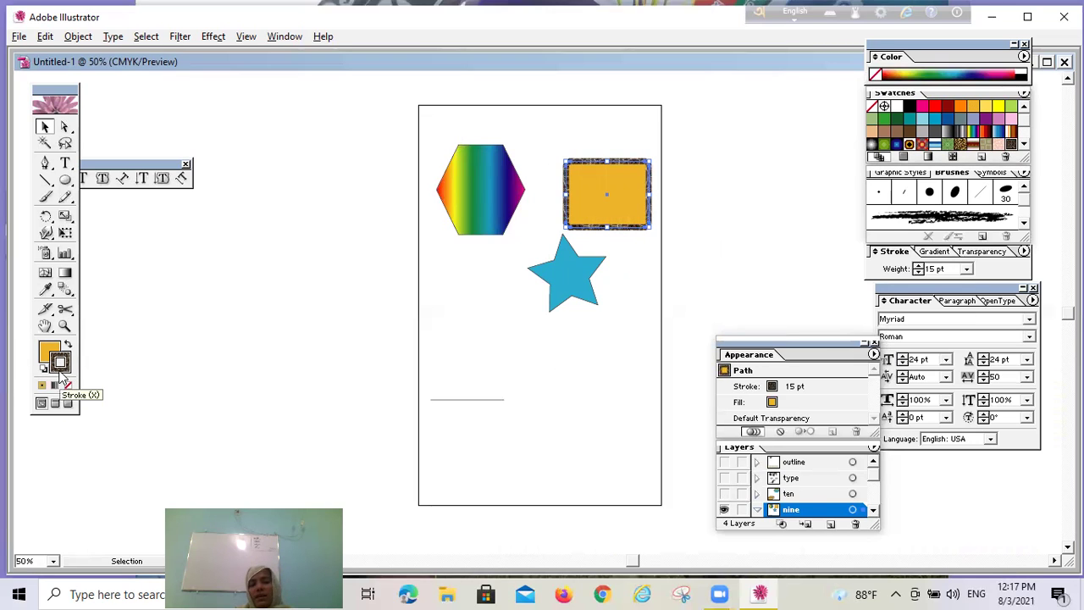
click(883, 120)
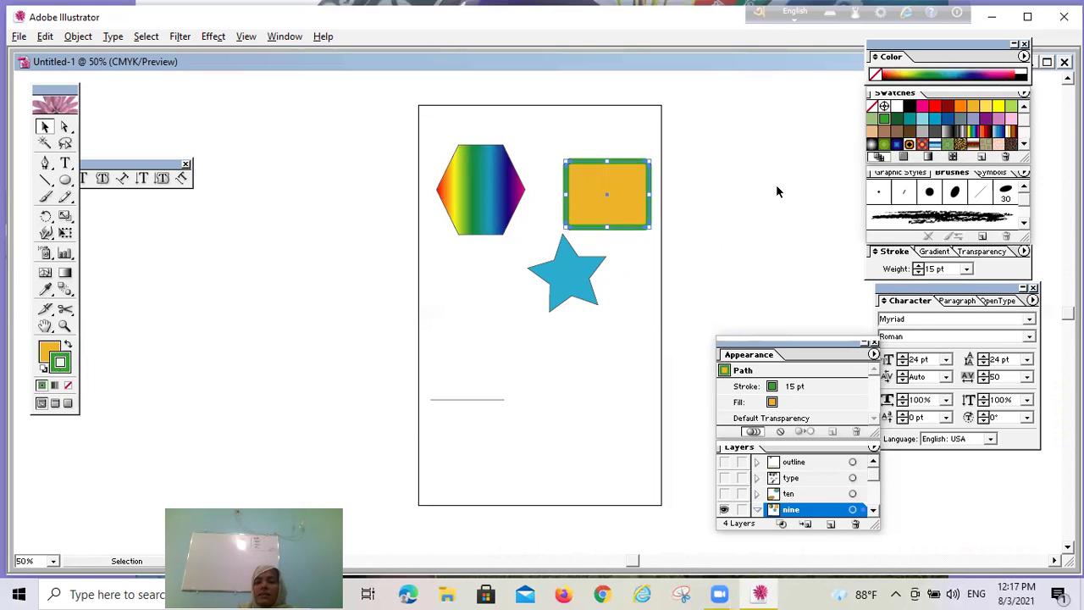
click(970, 145)
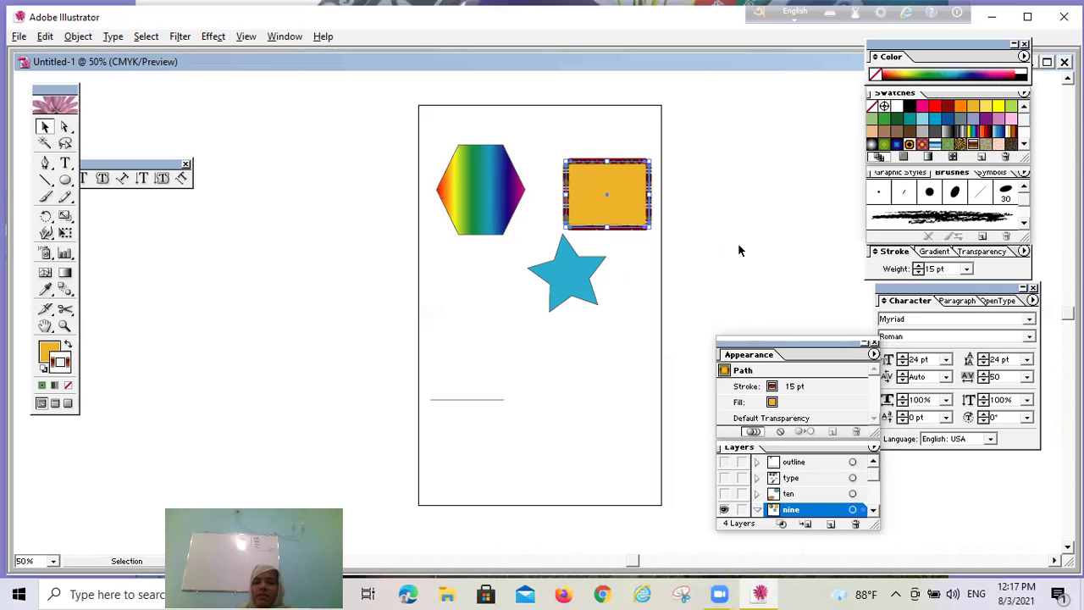
click(633, 250)
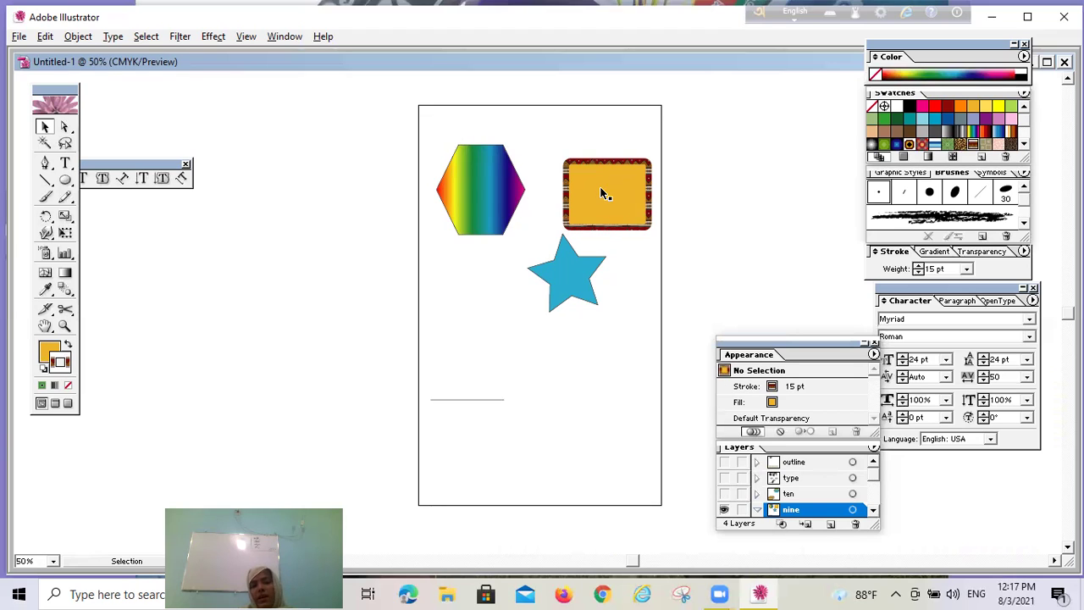
click(67, 385)
key(x)
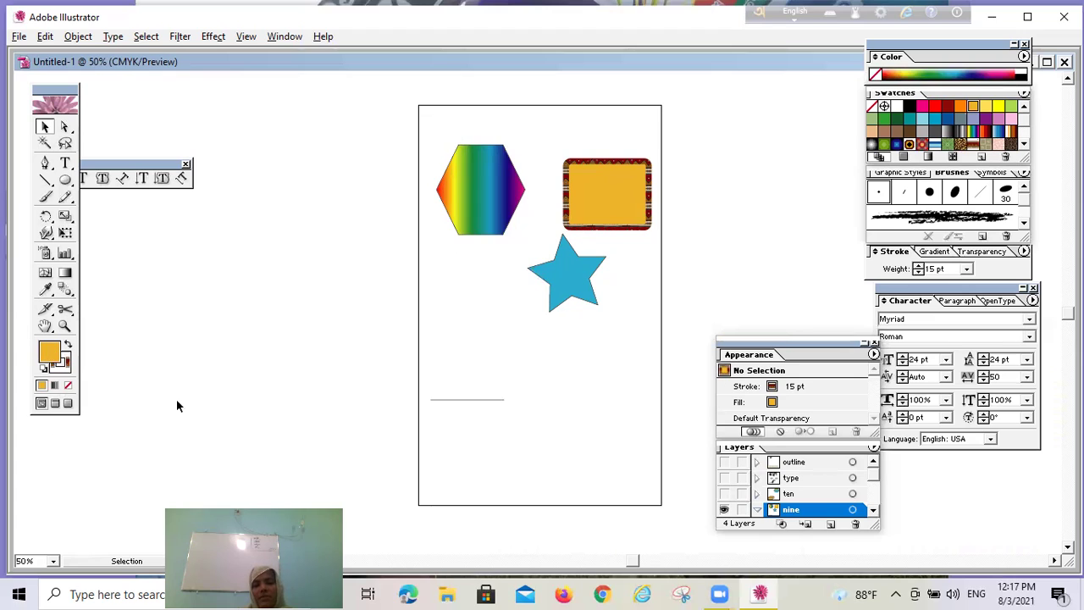
click(62, 366)
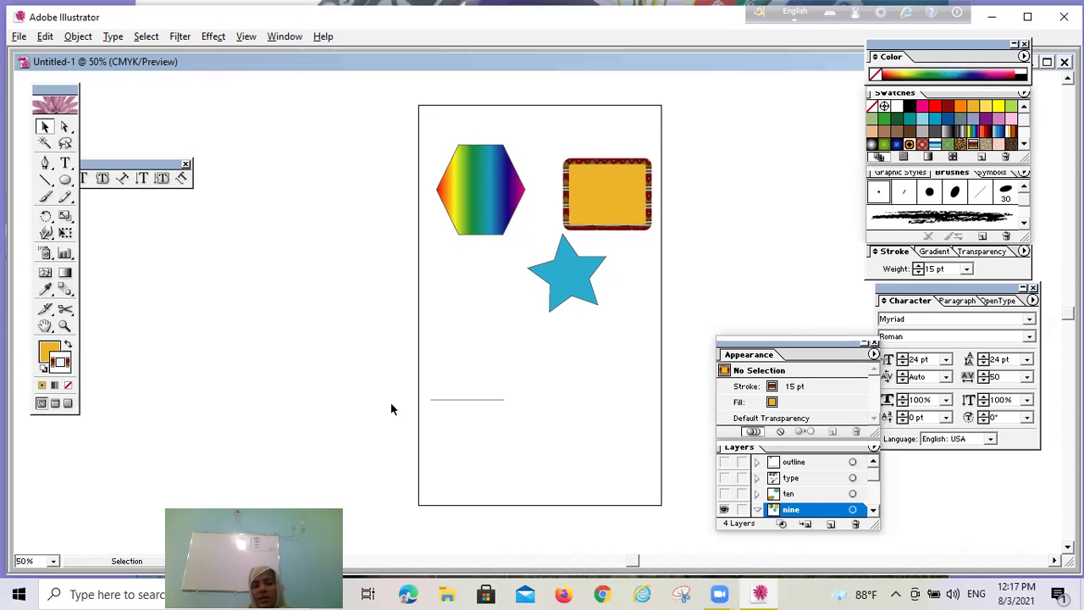
Step: Detach the shape tools as a floating set and draw a wide rectangle in the lower part of the artboard
click(66, 181)
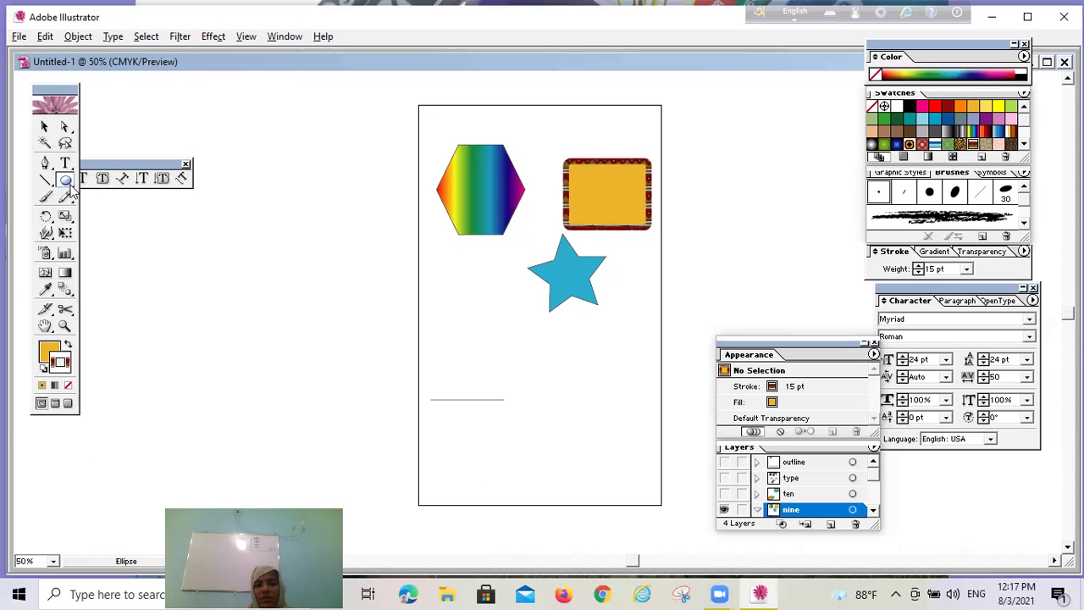
alt+click(71, 190)
drag(71, 189, 193, 183)
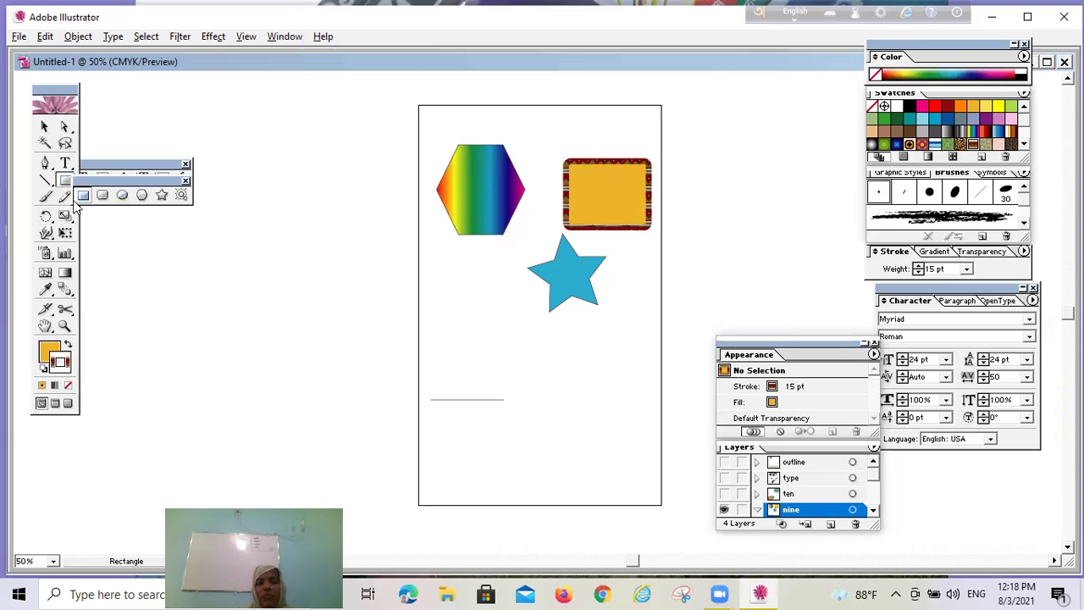
mouse_move(482, 348)
mouse_down()
mouse_move(626, 417)
mouse_move(644, 438)
mouse_up()
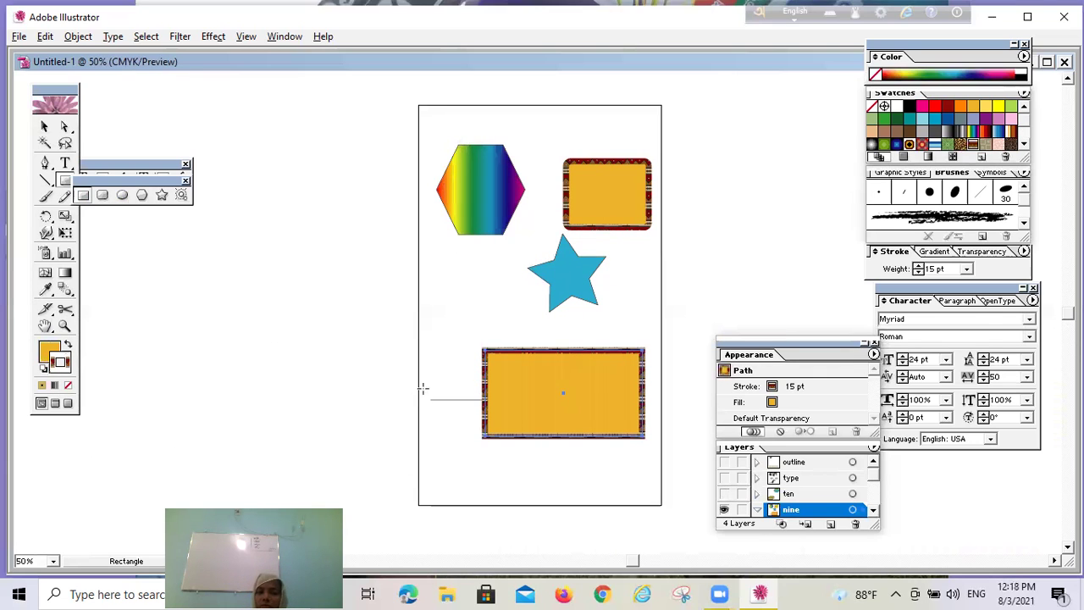
Step: Increase the new rectangle's stroke weight to 22 pt
click(918, 265)
click(918, 265)
click(918, 265)
click(918, 265)
click(918, 265)
click(917, 265)
click(918, 266)
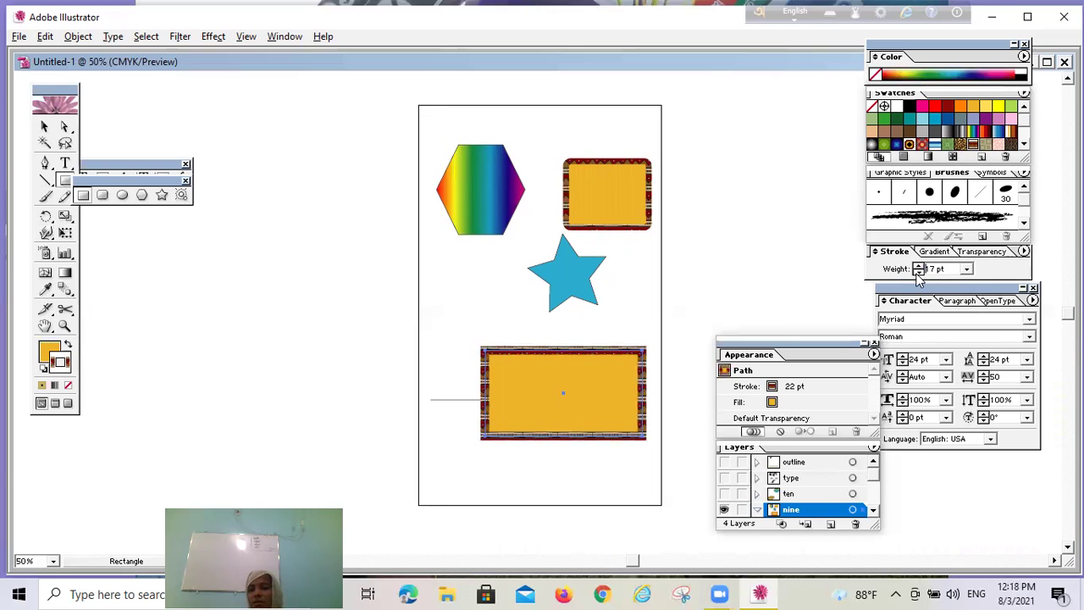
Step: Replace the lower rectangle's patterned stroke with a light blue 1 pt stroke and fill the rectangle with light green
key(/)
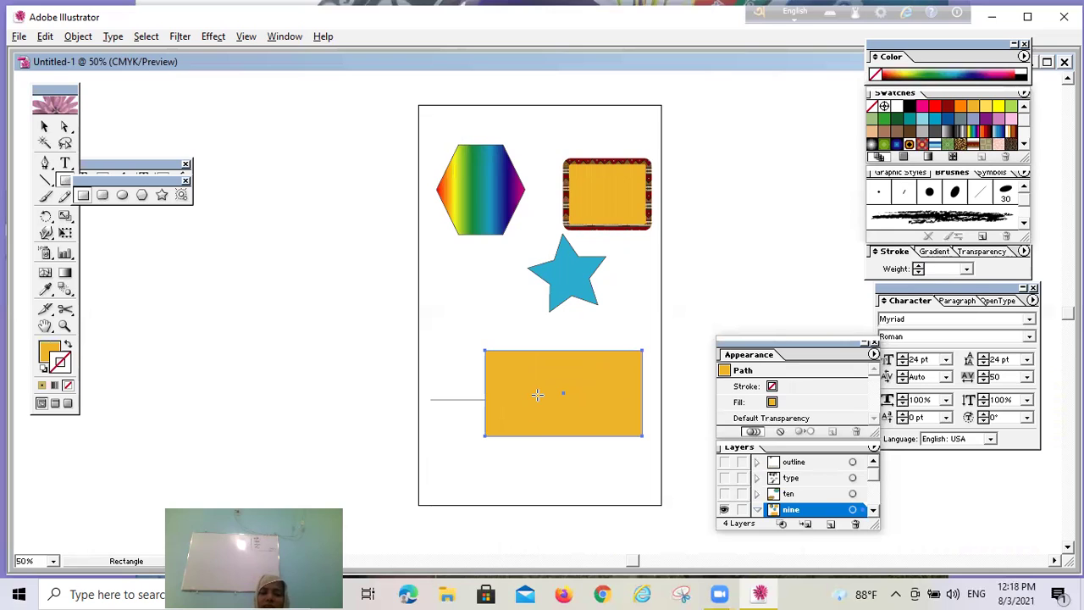
click(923, 118)
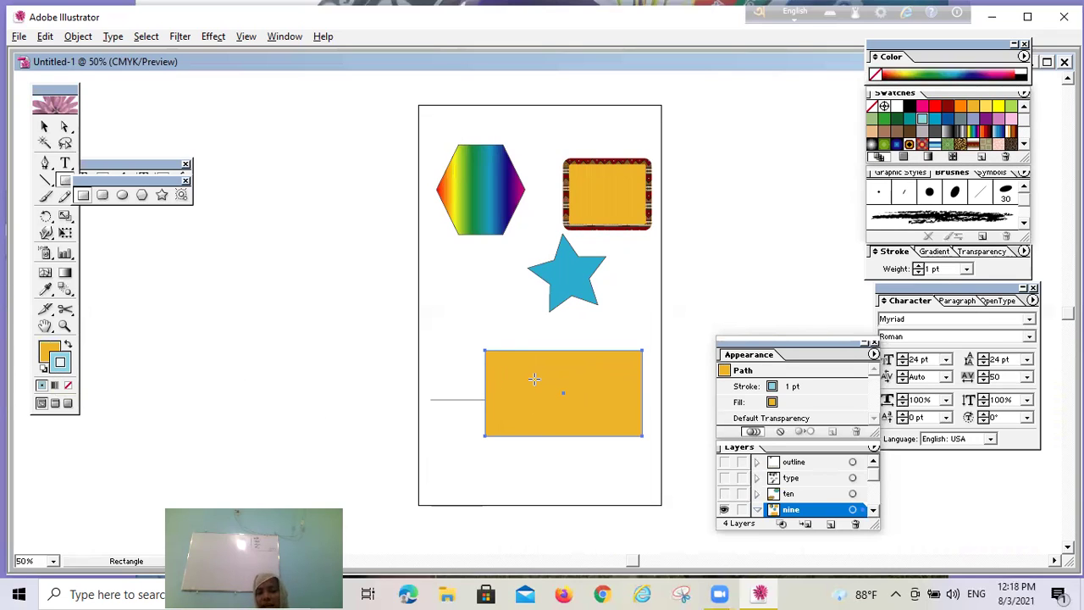
click(48, 350)
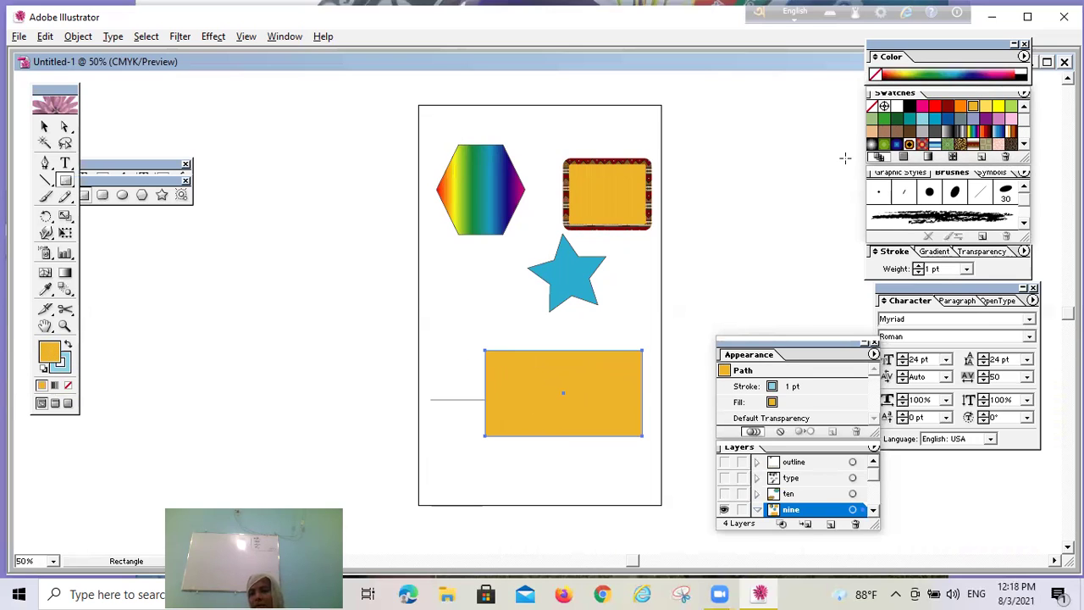
click(1011, 107)
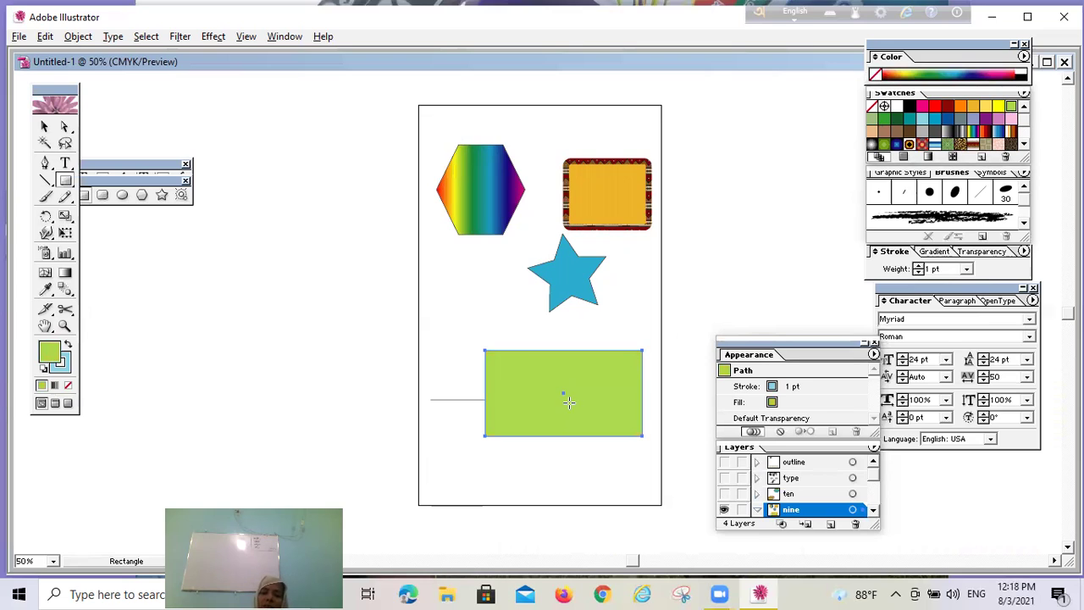
Step: Draw a small ellipse at the centre of the green rectangle and fill it with red
click(123, 196)
drag(543, 379, 588, 409)
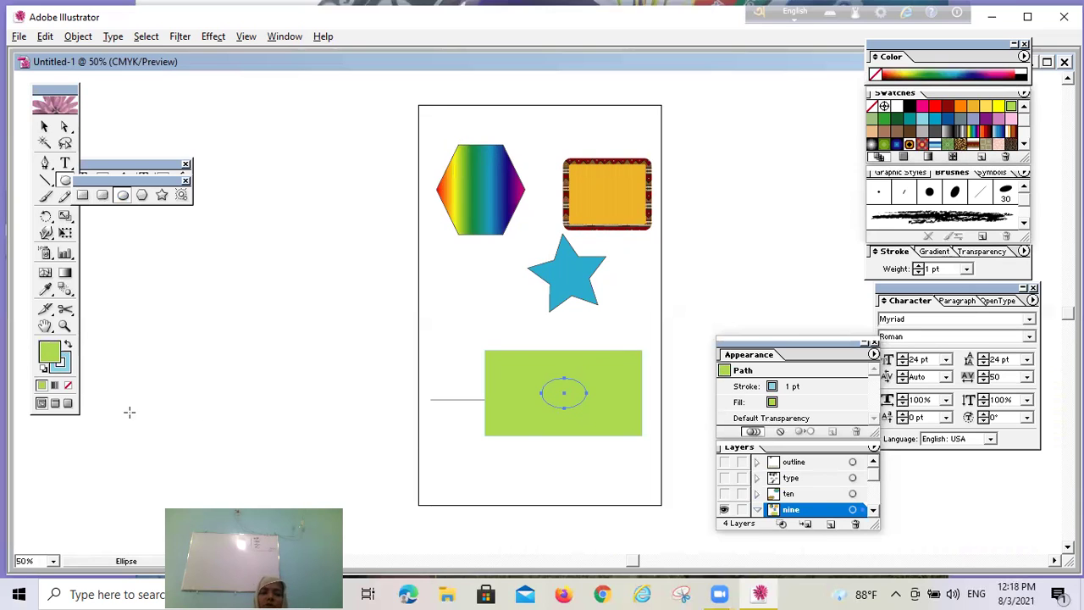
click(934, 106)
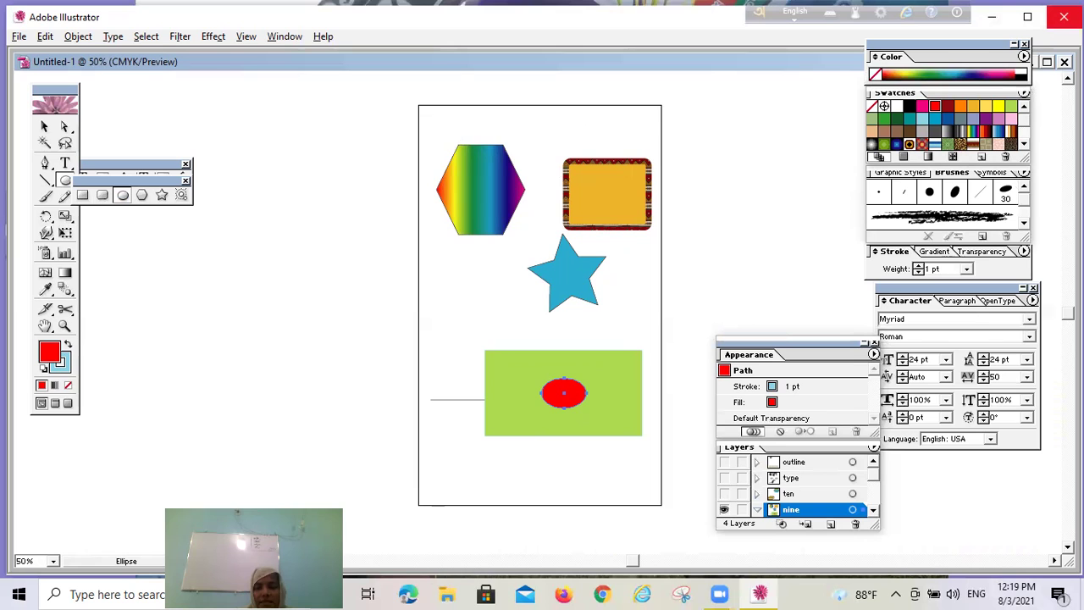
click(1064, 16)
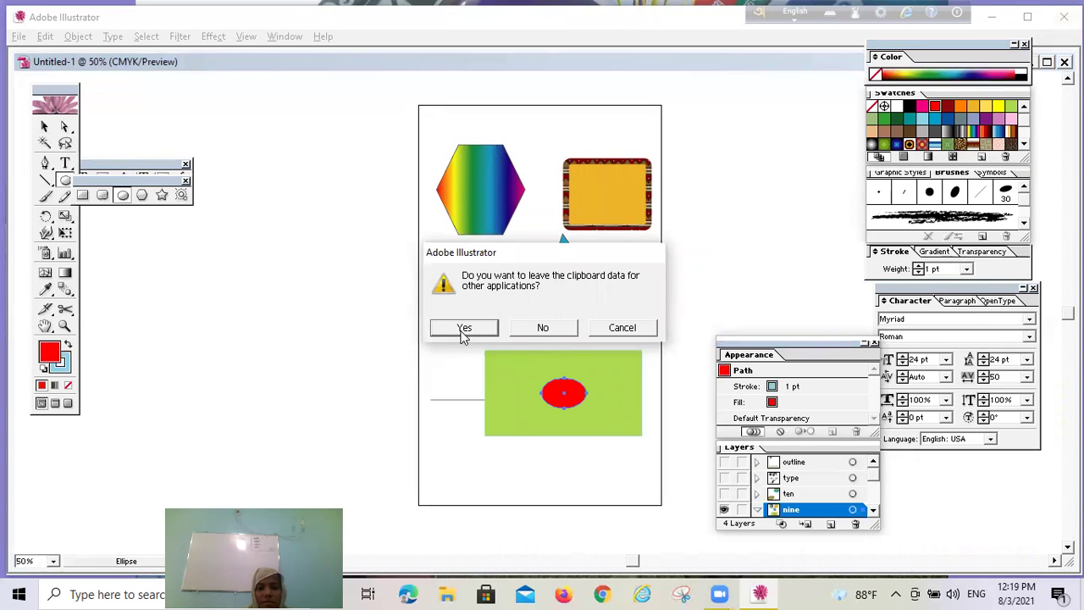
click(606, 330)
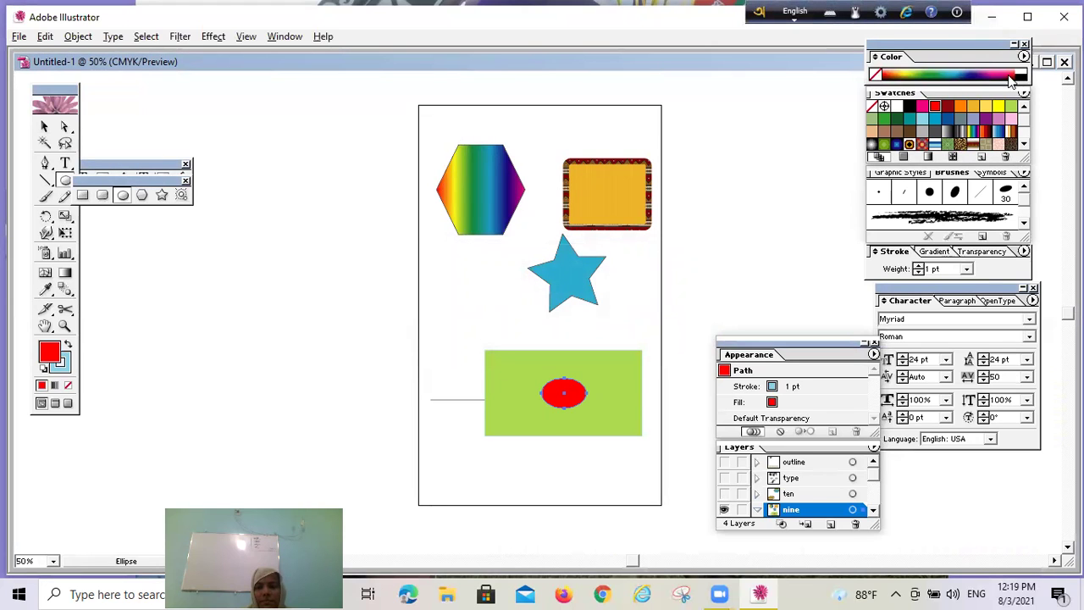
click(1063, 17)
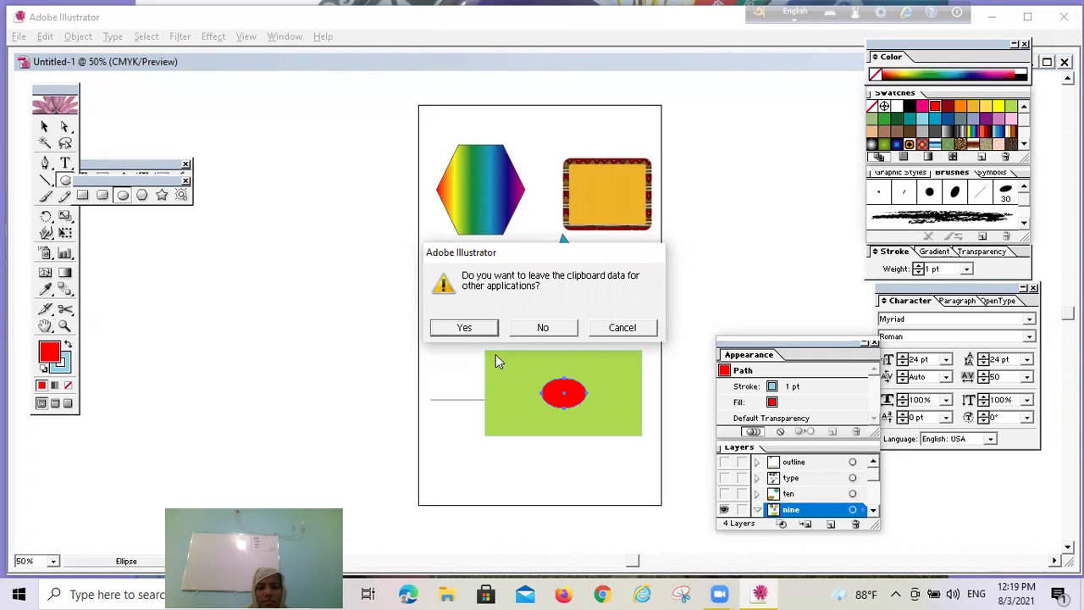
click(542, 327)
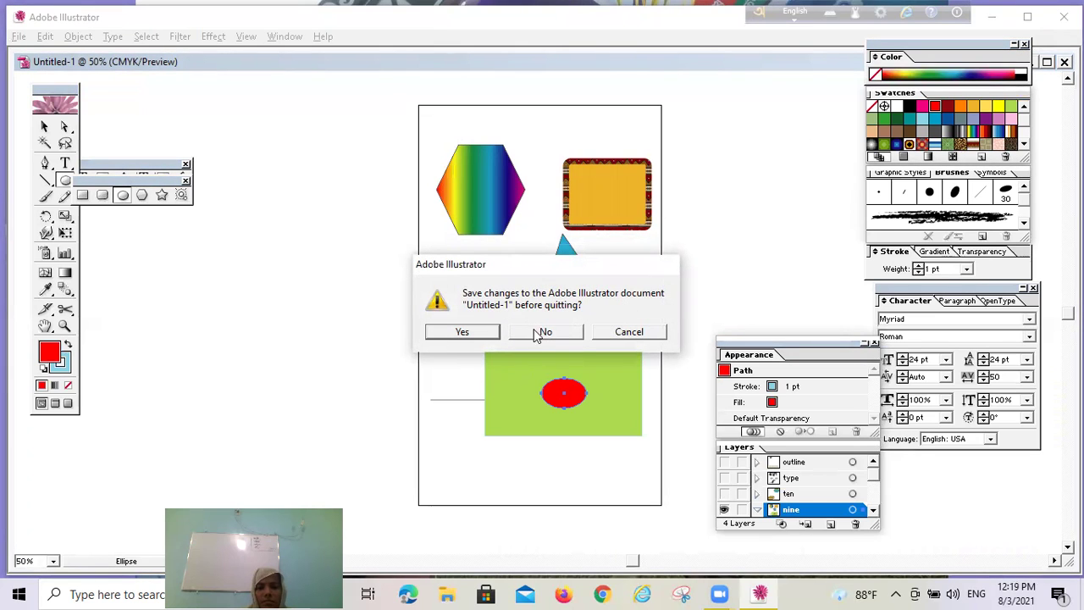
click(463, 332)
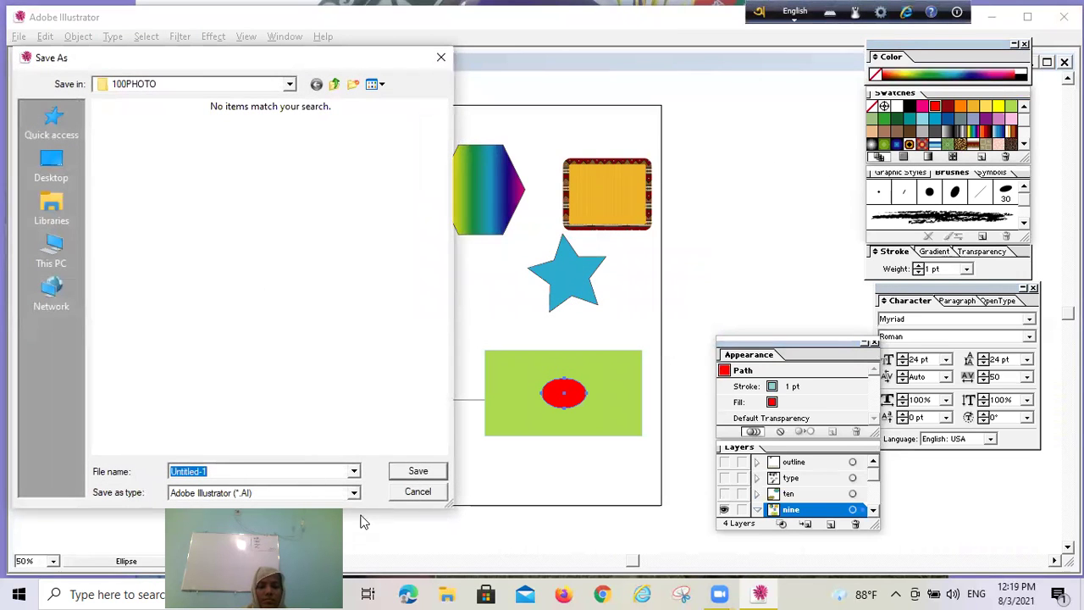
click(415, 493)
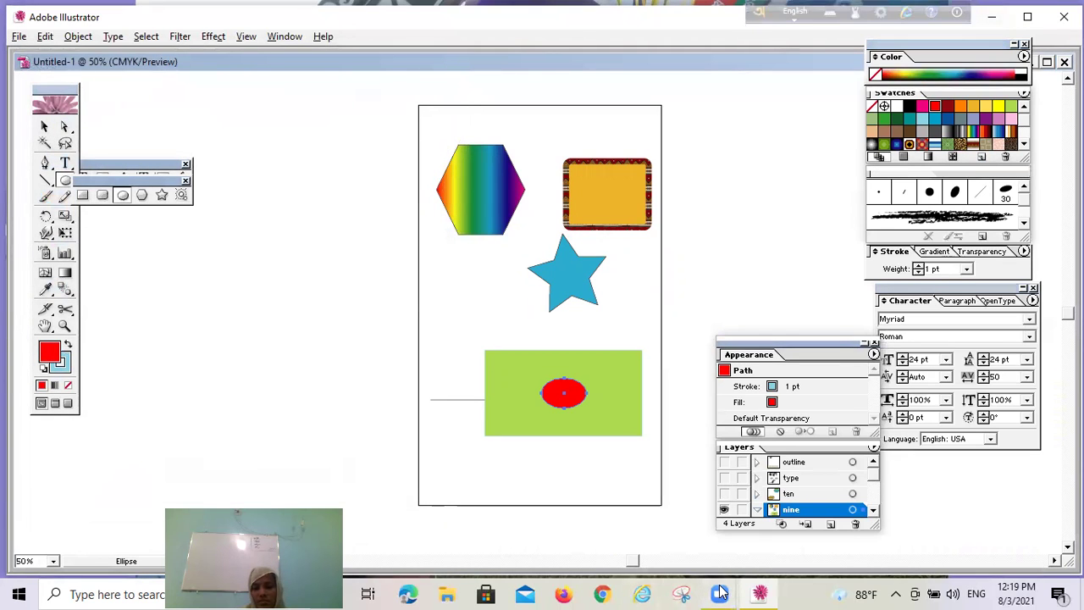
Step: Bring up the previews of the open Zoom windows
mouse_move(720, 593)
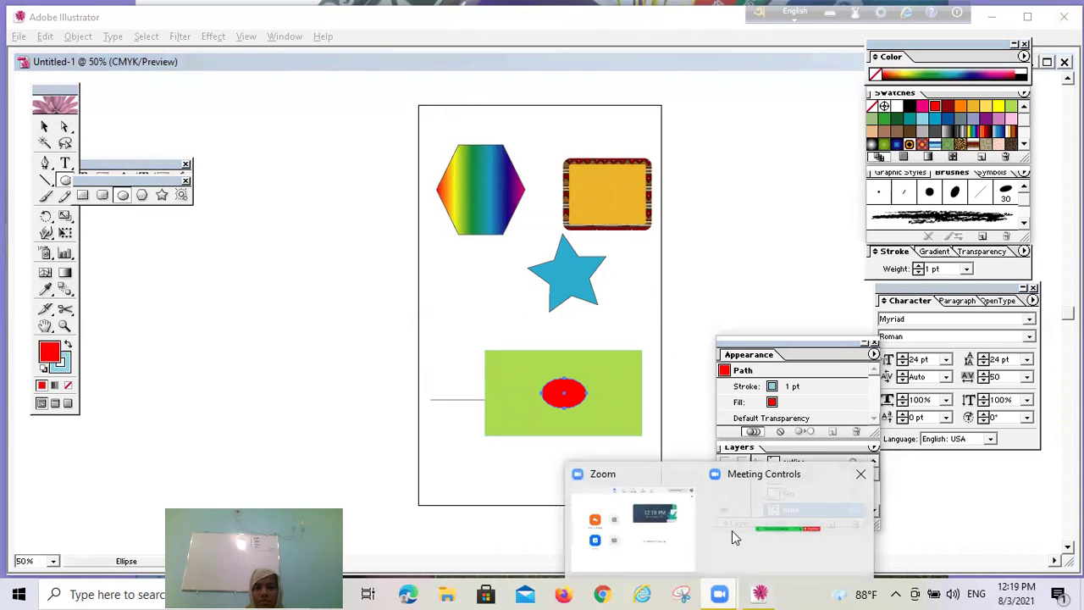